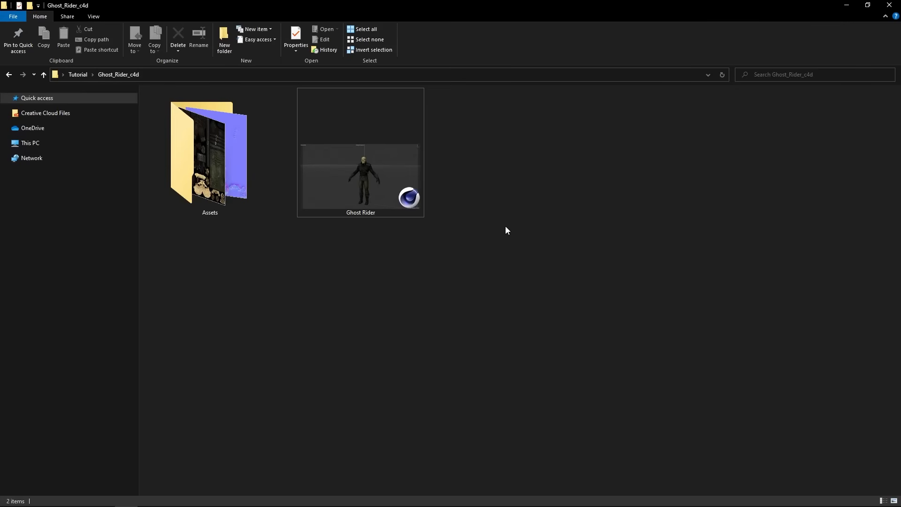
- Open the Ghost Rider project in Cinema 4D and inspect the character model, including a close look at the skull
click(367, 167)
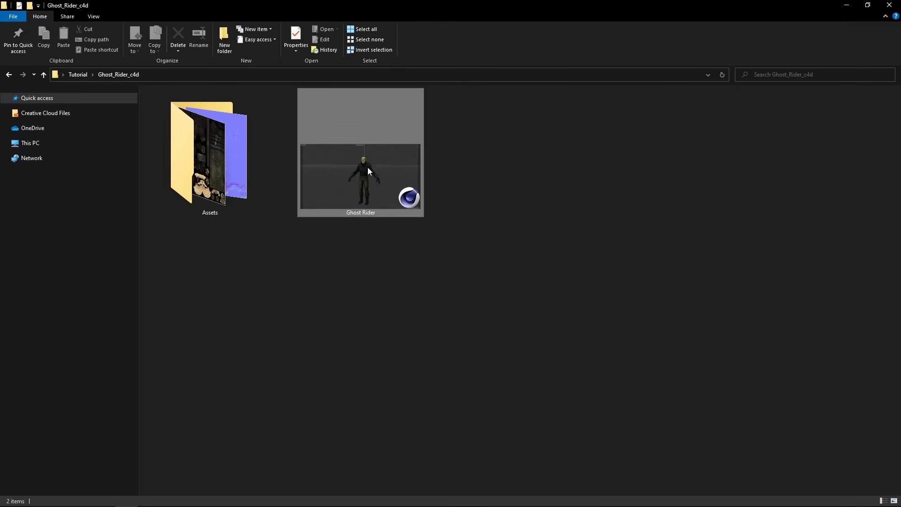
drag(376, 498, 381, 252)
alt+drag(388, 308, 395, 273)
scroll(364, 176, up, 6)
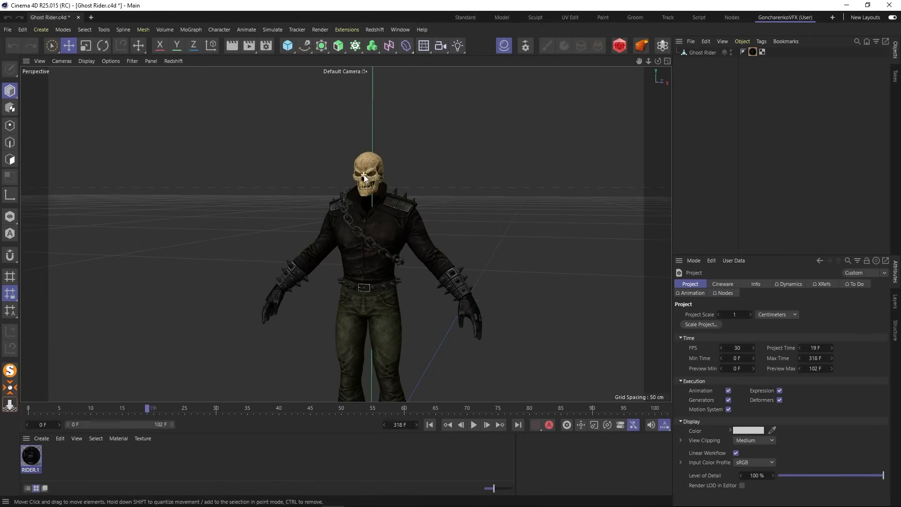
scroll(365, 180, up, 5)
alt+drag(366, 189, 256, 217)
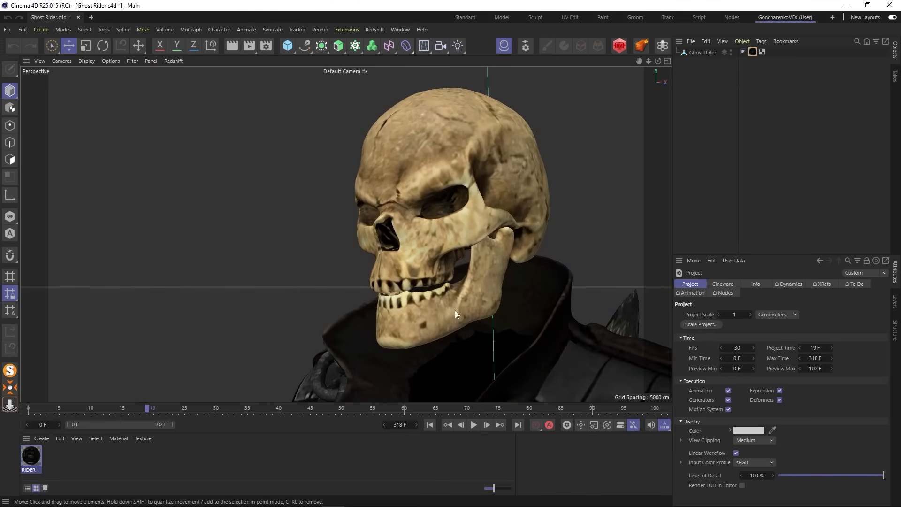
scroll(455, 309, down, 5)
alt+middle_drag(456, 311, 415, 75)
scroll(412, 187, down, 7)
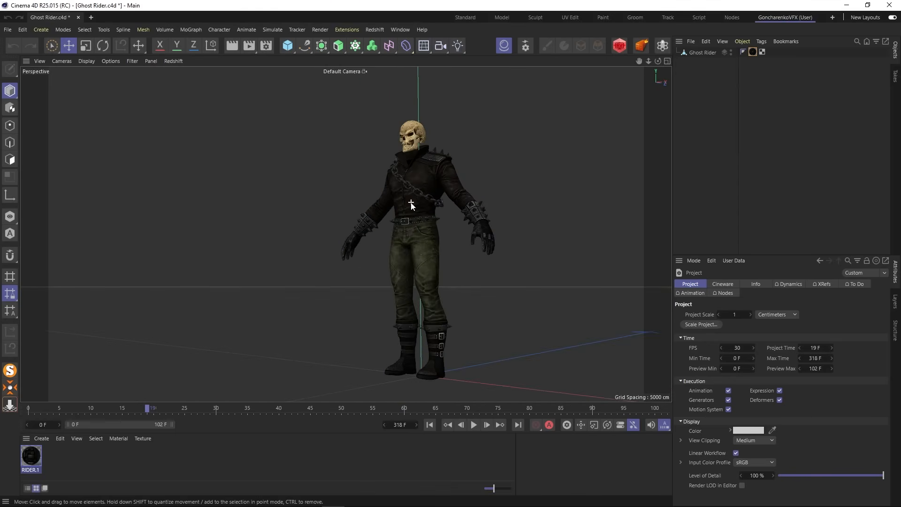
alt+drag(412, 203, 501, 249)
- Check the Ghost Rider object's position, rotation and scale coordinates, leaving it deselected
click(700, 53)
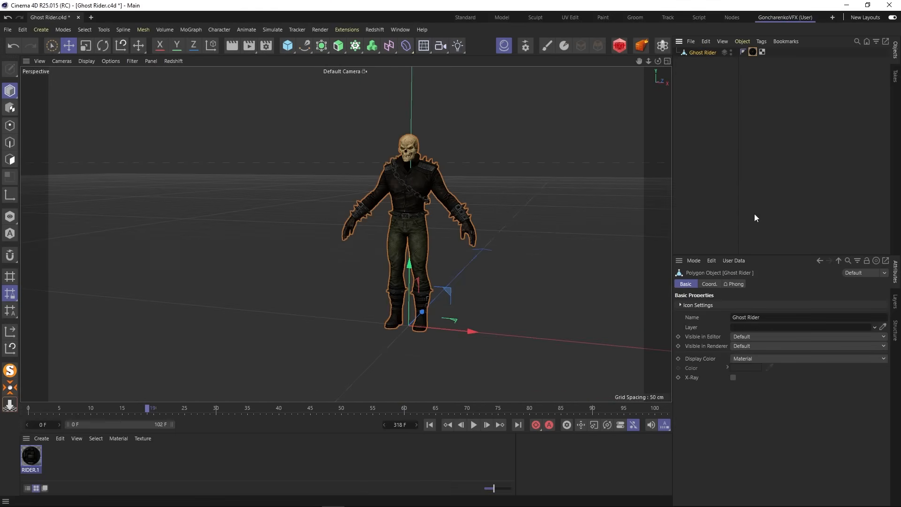
click(709, 285)
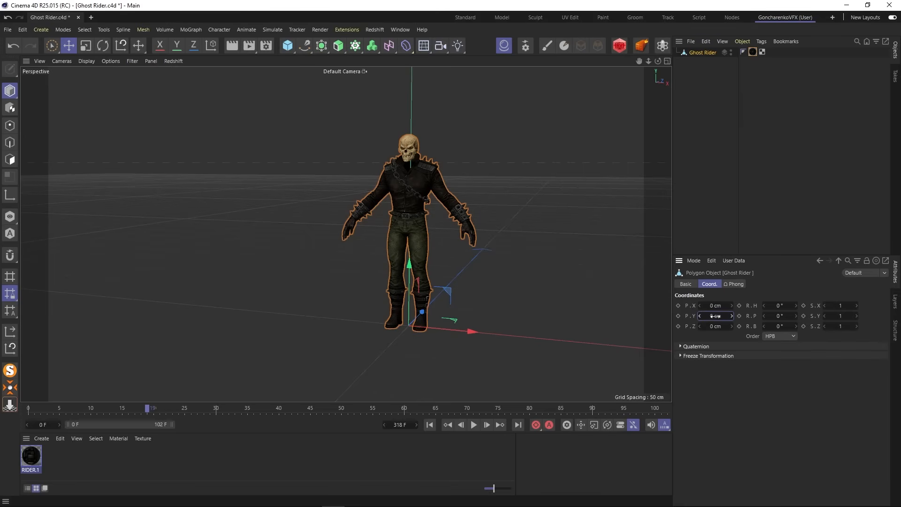
click(687, 138)
alt+drag(444, 300, 463, 289)
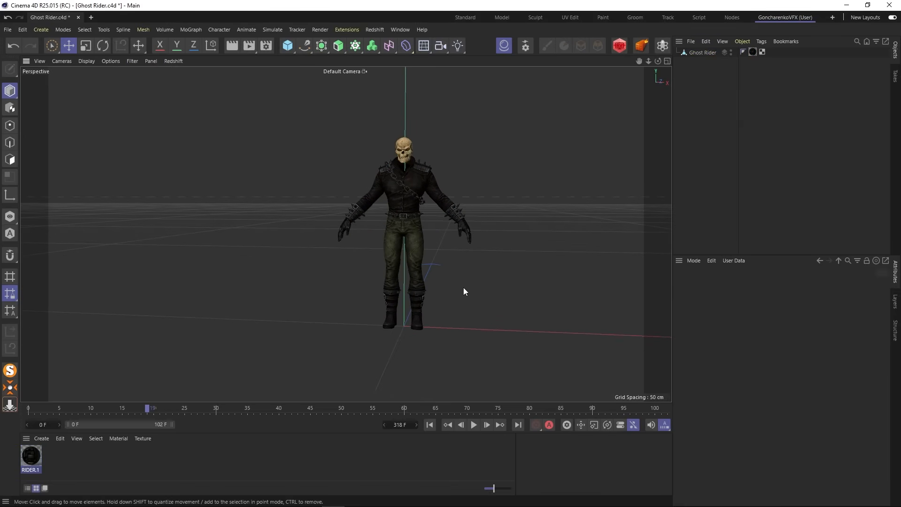
- Set the project frame rate to 25 FPS and the timeline length to 500 frames
click(23, 30)
click(64, 123)
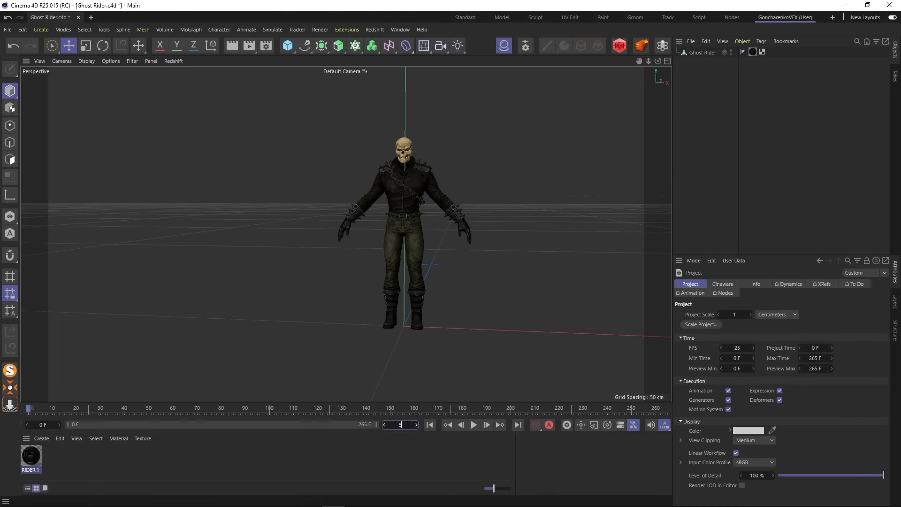
- Apply the HDTV 1080 25 output preset in the render settings and set the frame range to All Frames
click(266, 46)
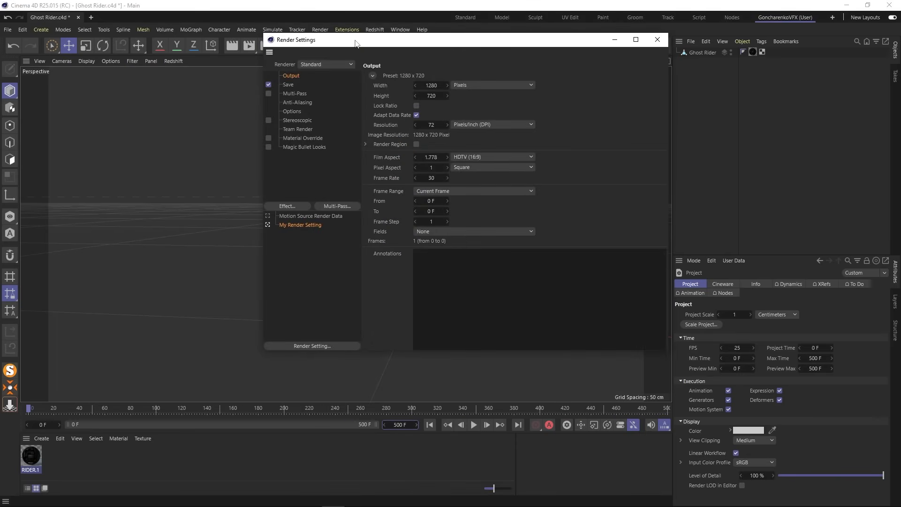
drag(356, 41, 215, 119)
click(230, 151)
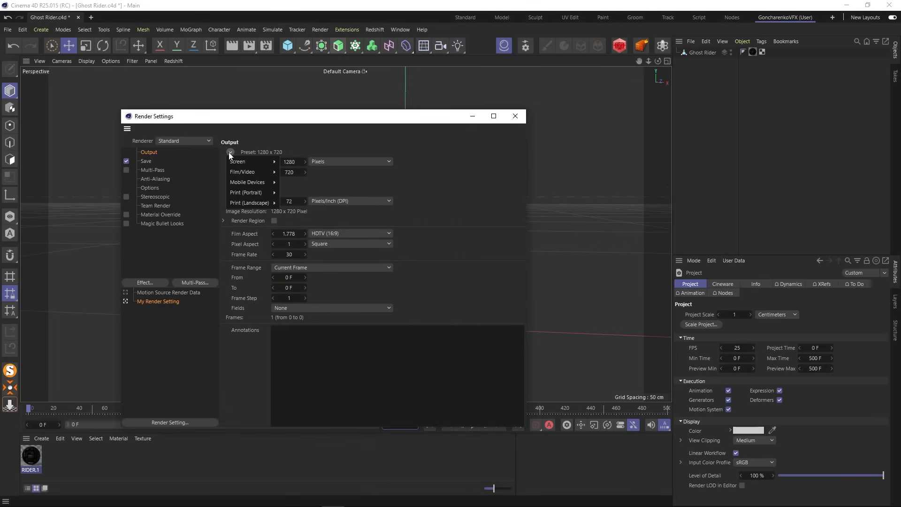
mouse_move(255, 171)
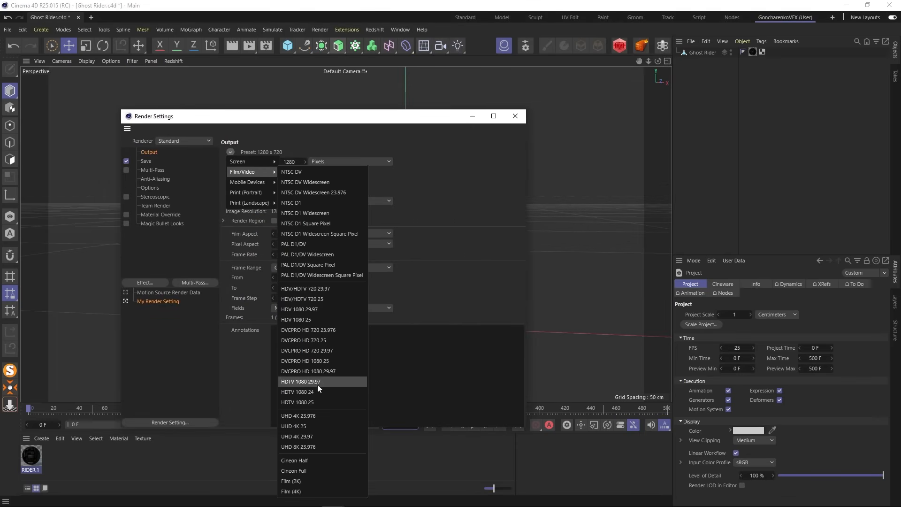
click(324, 402)
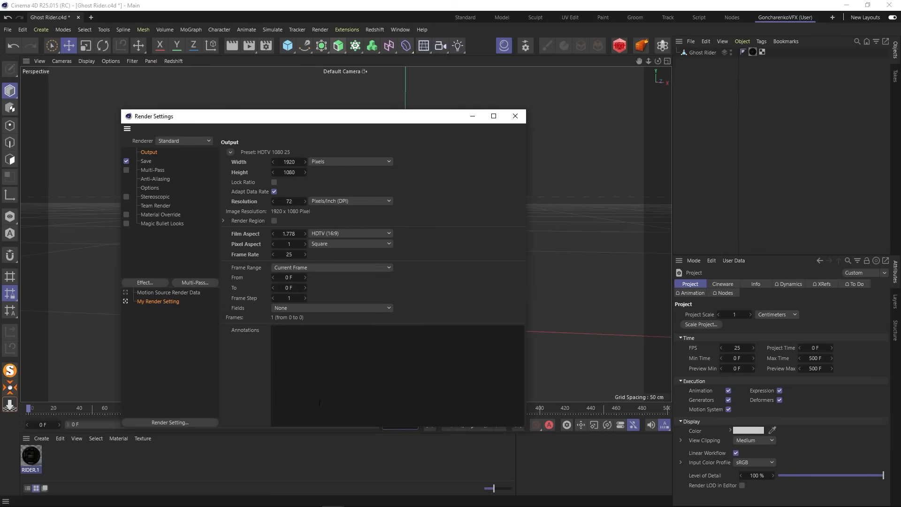
click(322, 269)
click(310, 298)
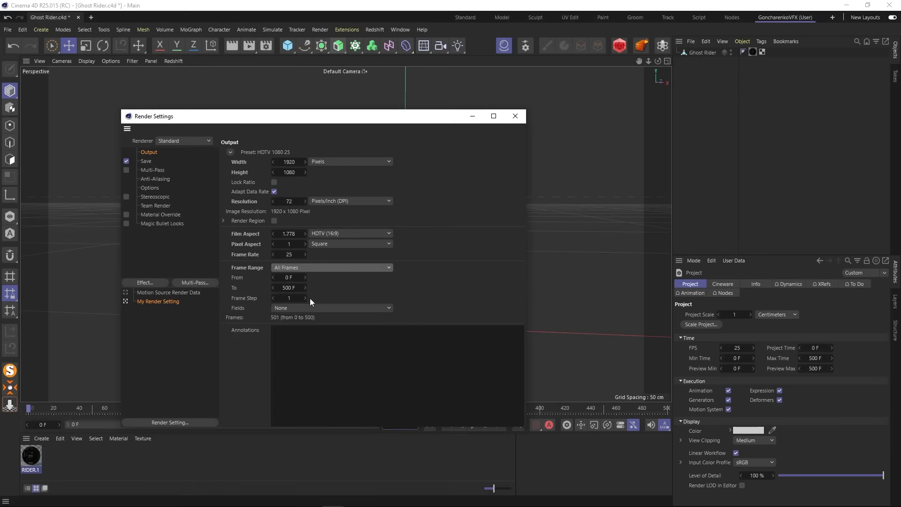
click(519, 117)
- Export the character as an FBX file named Ghost Rider into the Ghost_Rider_c4d folder with the existing export settings
scroll(362, 254, up, 5)
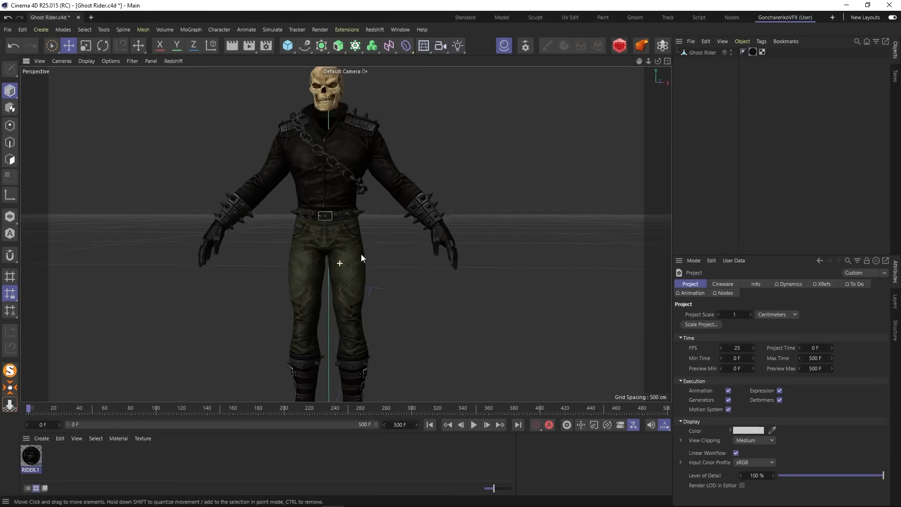
scroll(362, 250, down, 3)
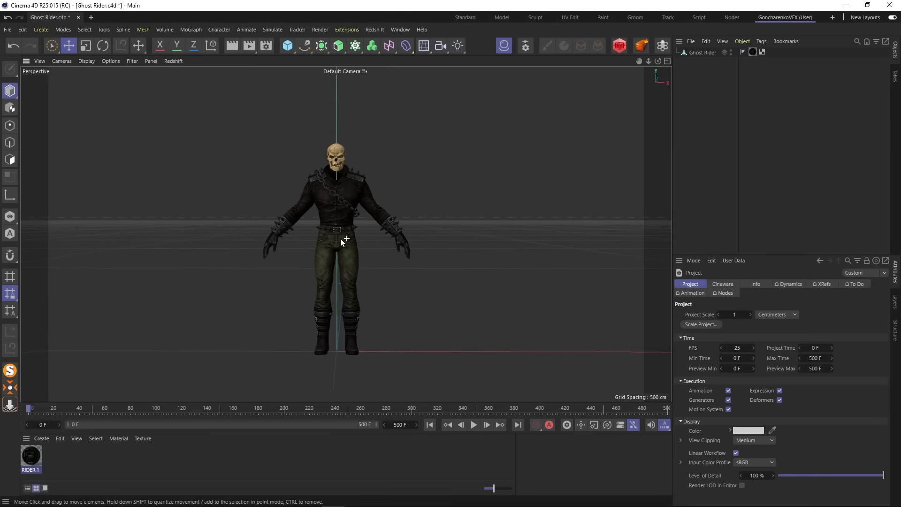
alt+middle_drag(340, 231, 339, 261)
alt+drag(339, 261, 335, 253)
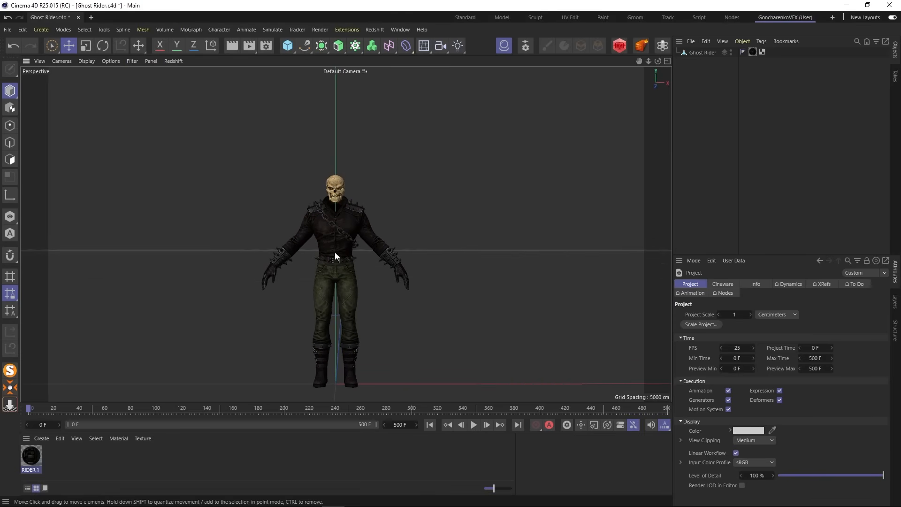
click(6, 29)
mouse_move(23, 29)
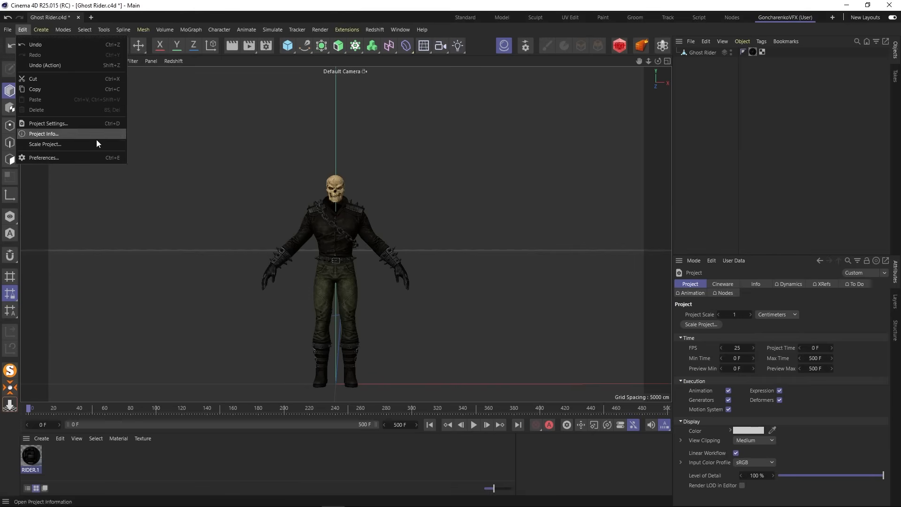
mouse_move(55, 226)
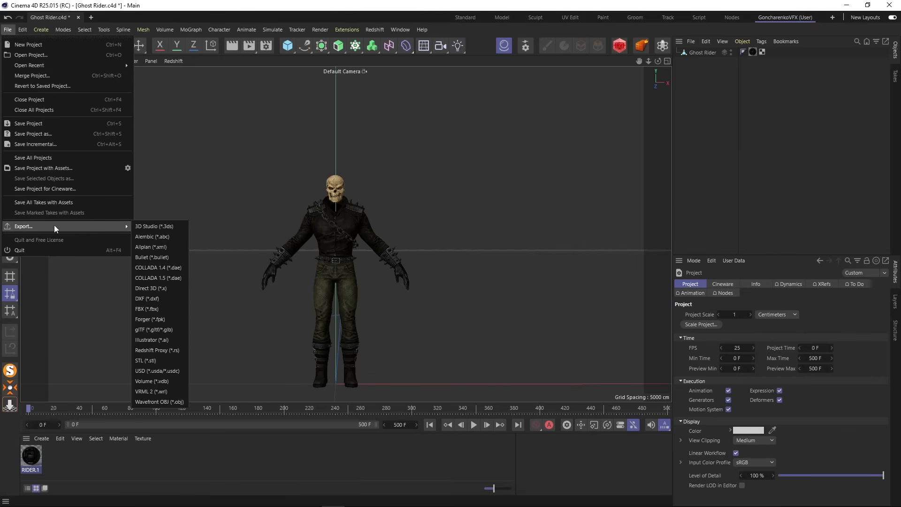
click(166, 309)
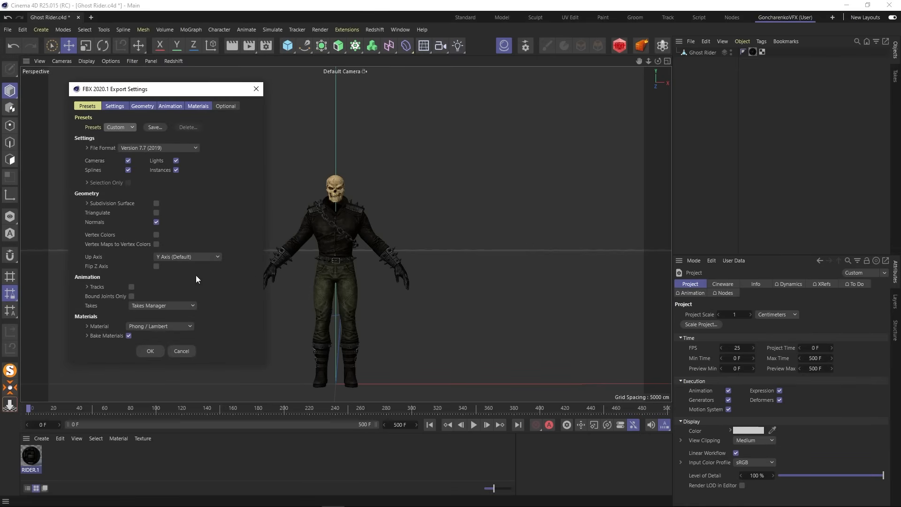
click(150, 351)
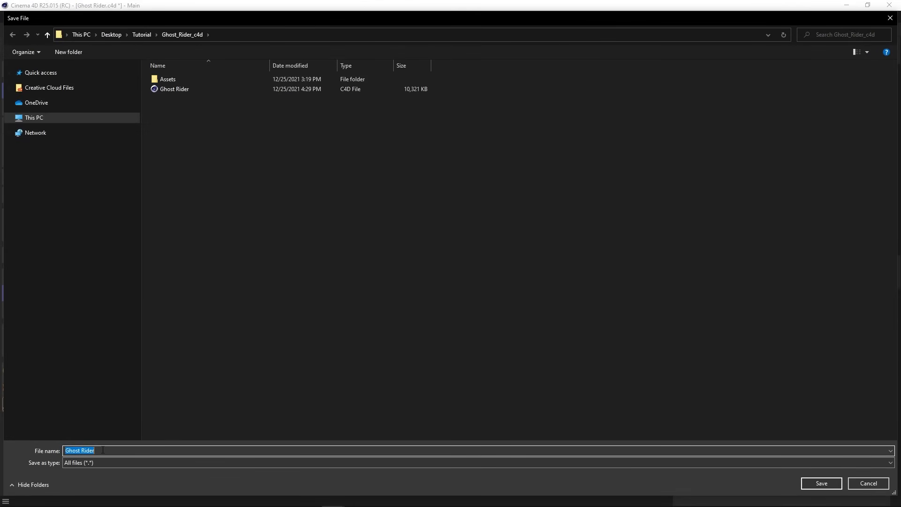
click(821, 483)
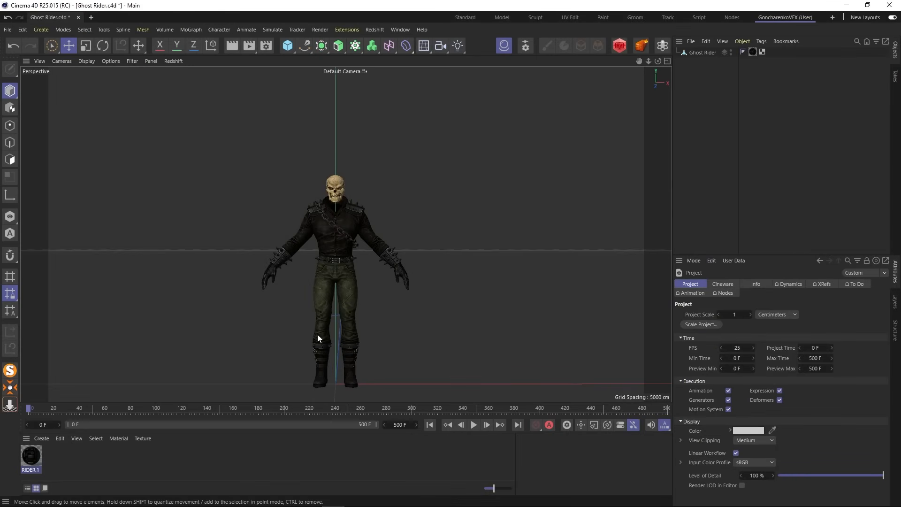
- Switch to File Explorer and check the exported Ghost Rider FBX file in the Ghost_Rider_c4d folder
mouse_move(362, 506)
click(125, 497)
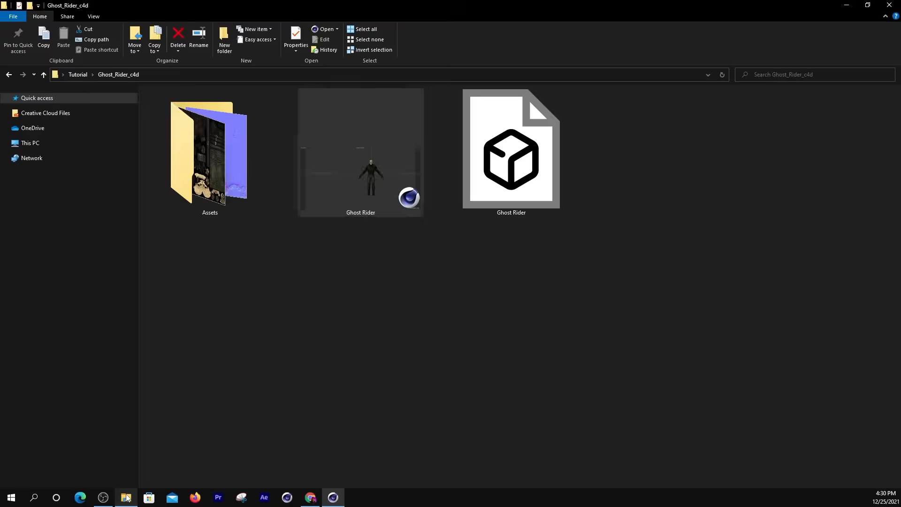
drag(476, 254, 584, 144)
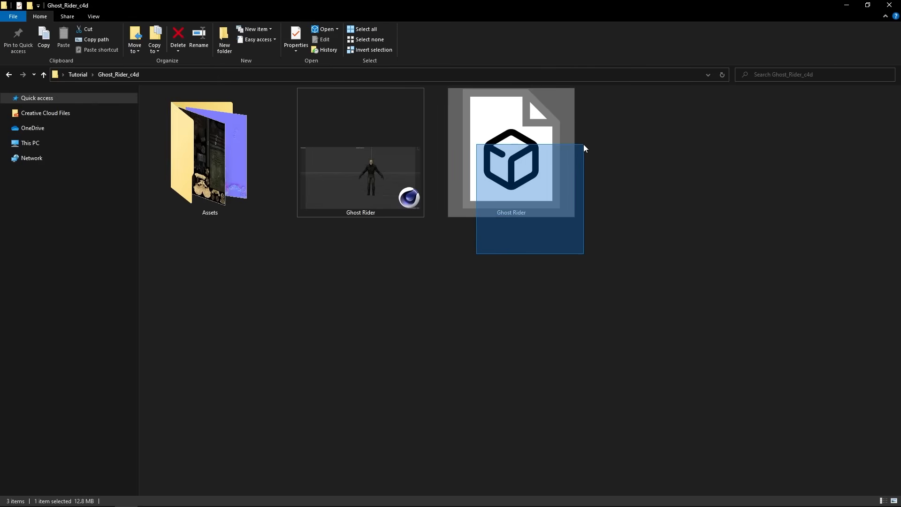
click(520, 257)
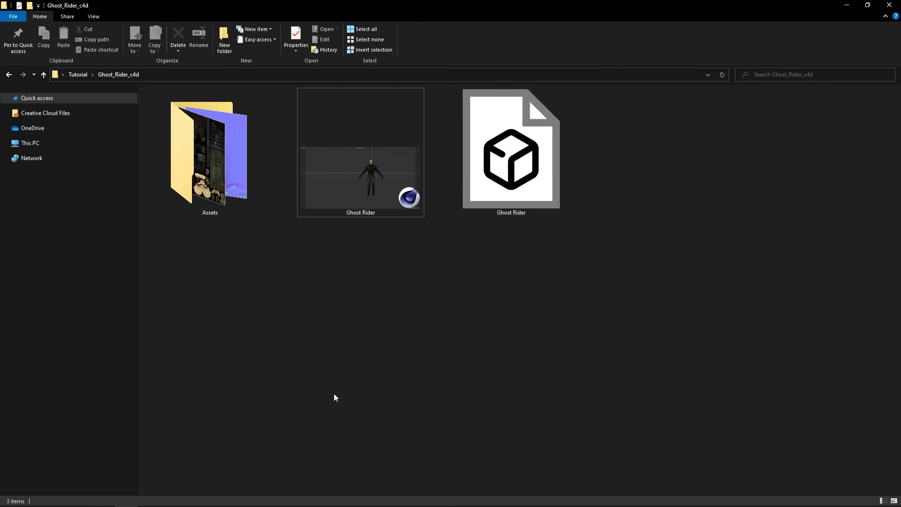
- Switch to Chrome and close the TurboSquid page to bring up the Mixamo site
mouse_move(422, 506)
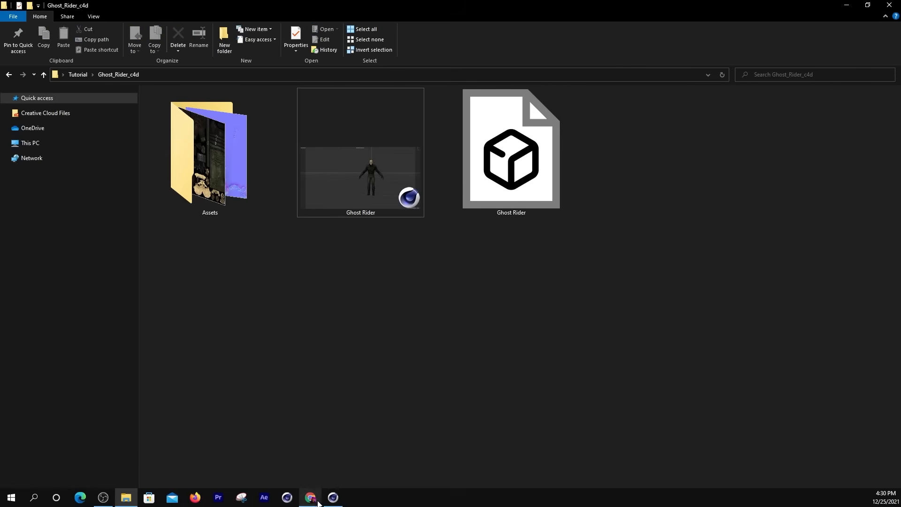
click(317, 503)
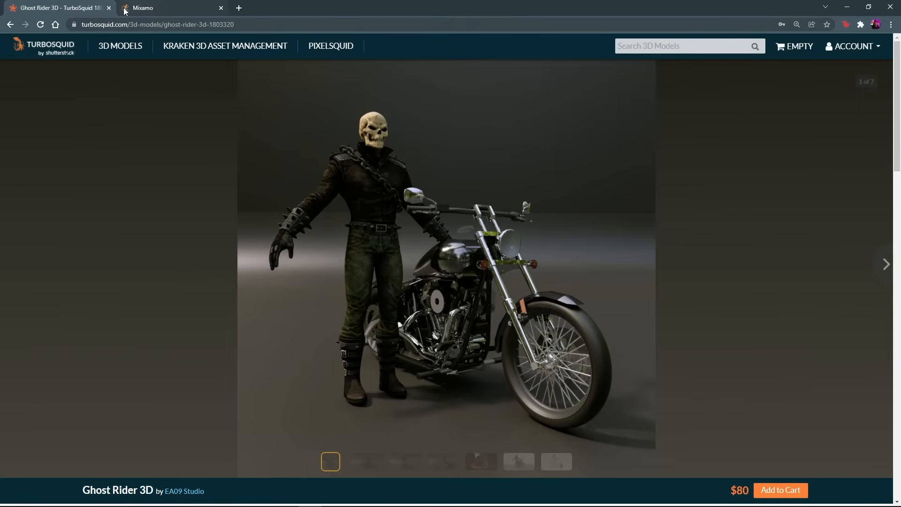
click(109, 8)
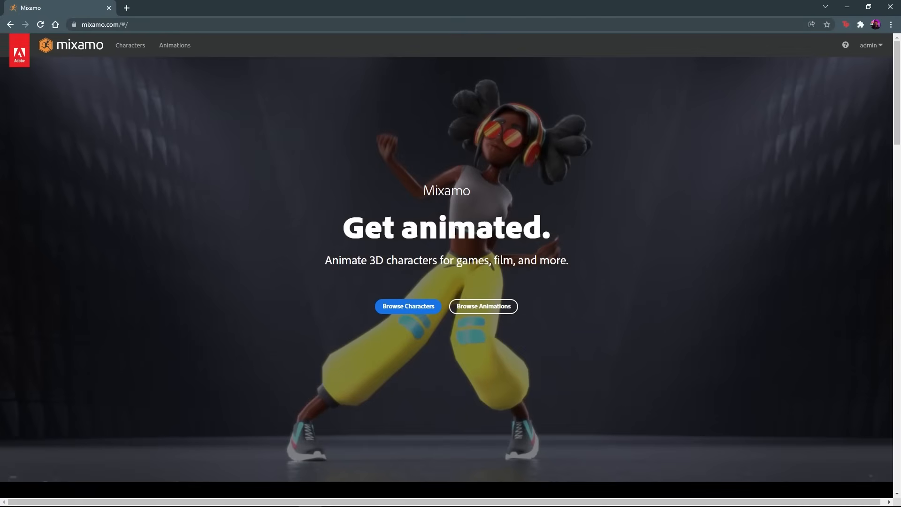
- Look through the Mixamo home page sections on ready-made characters, automatic rigging and motion-captured animations
scroll(453, 228, down, 15)
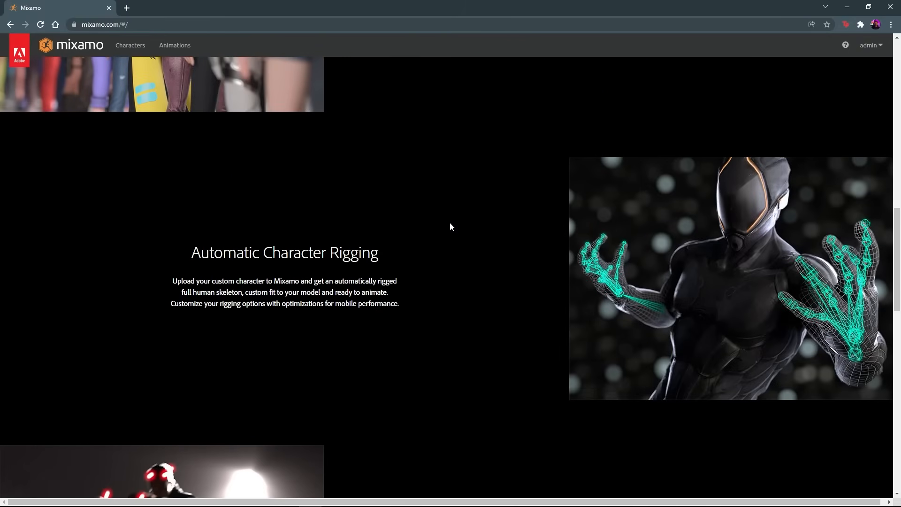
scroll(683, 241, down, 6)
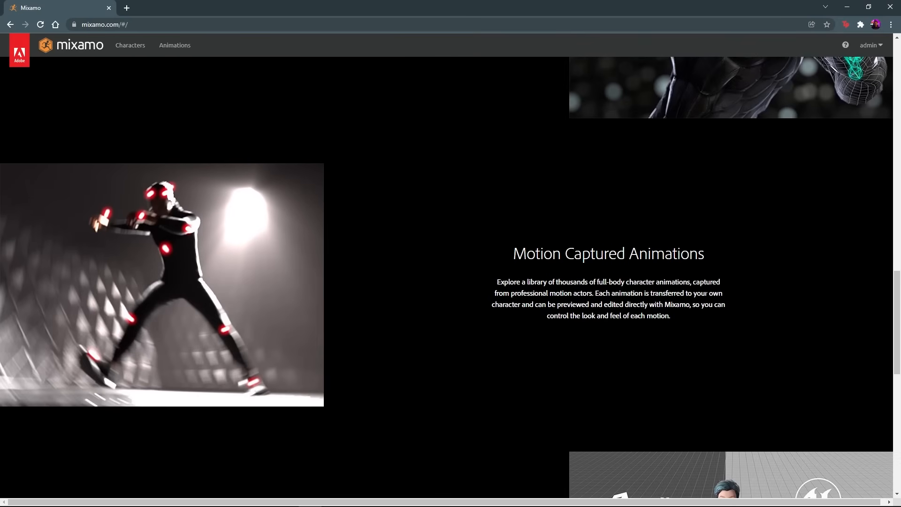
scroll(626, 286, down, 6)
scroll(500, 247, up, 16)
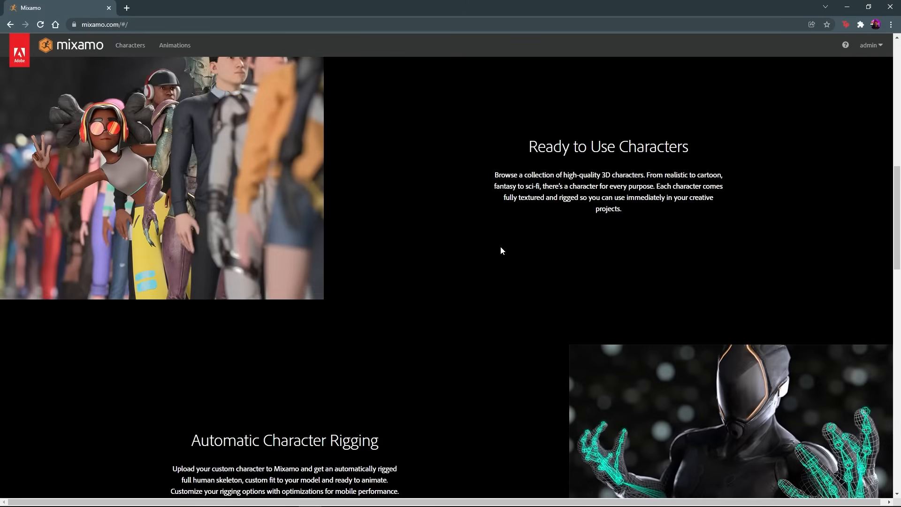
scroll(500, 246, up, 8)
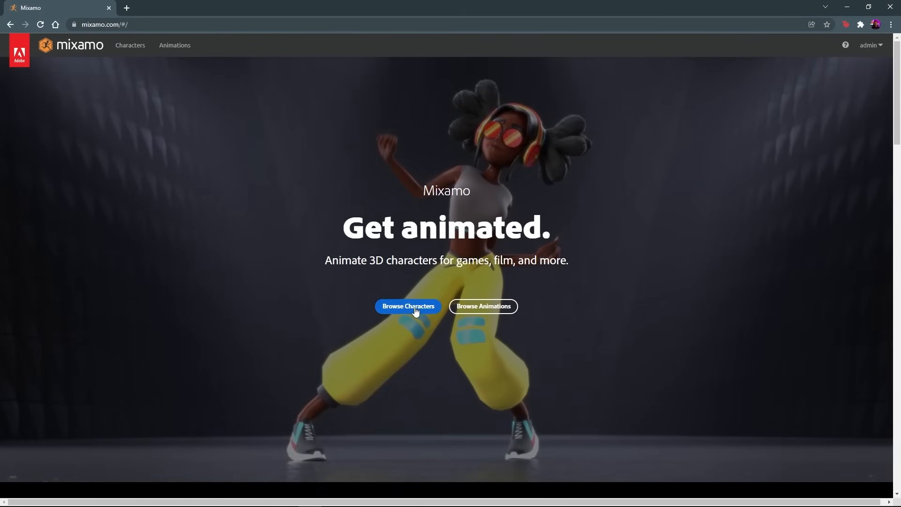
- Browse Mixamo's character library, viewing the Mutant from the front and previewing the Maw J Laygo character
click(415, 311)
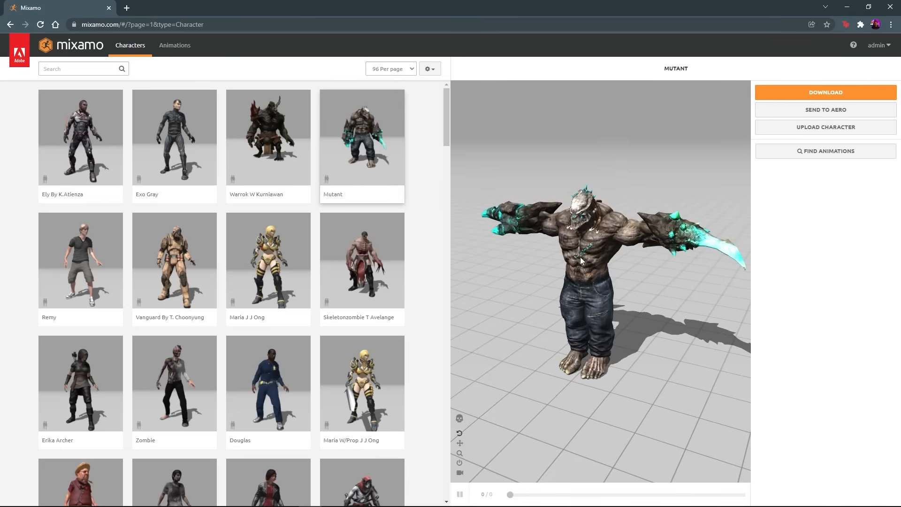
drag(579, 257, 559, 243)
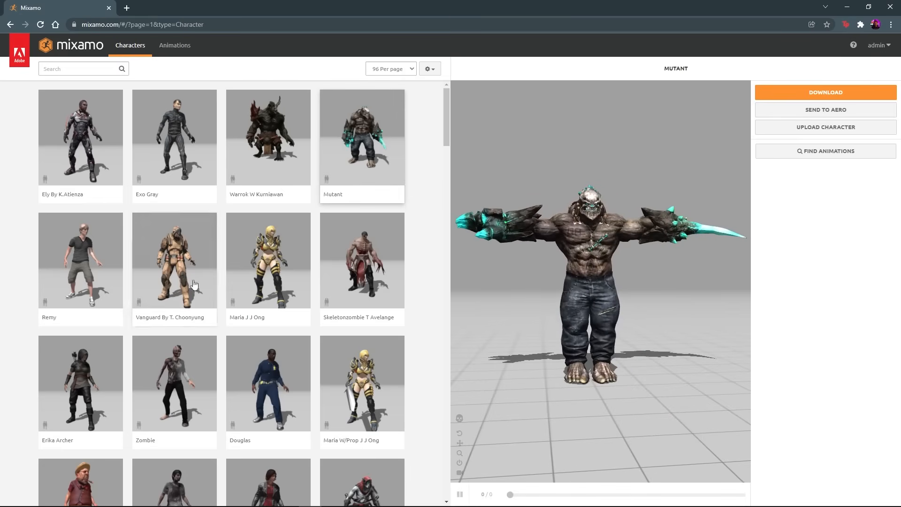
scroll(194, 284, down, 15)
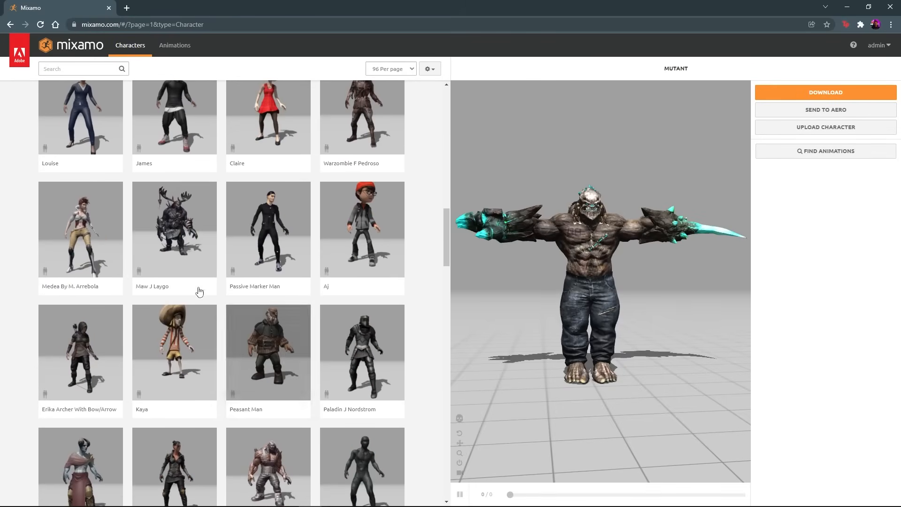
click(178, 241)
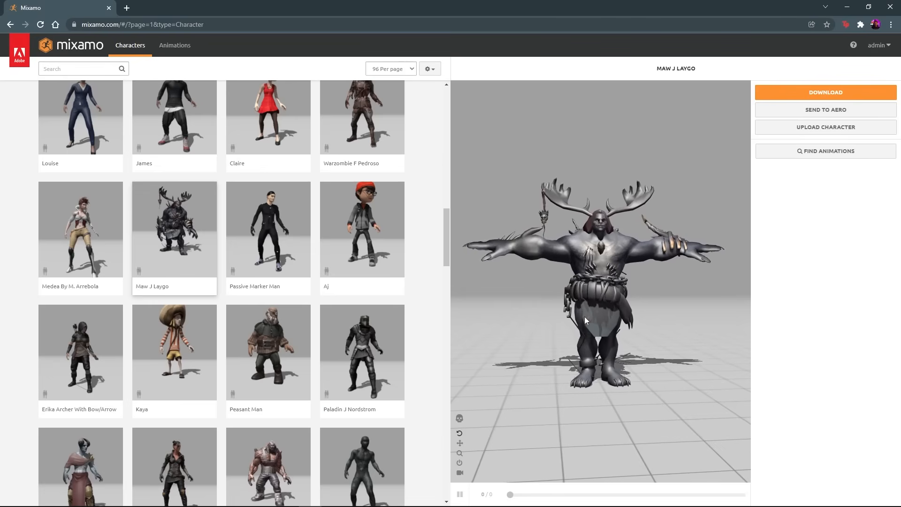
- Inspect Maw J Laygo from an angle and preview the Unarmed Walk Forward animation on it with the camera following the character
scroll(603, 235, up, 3)
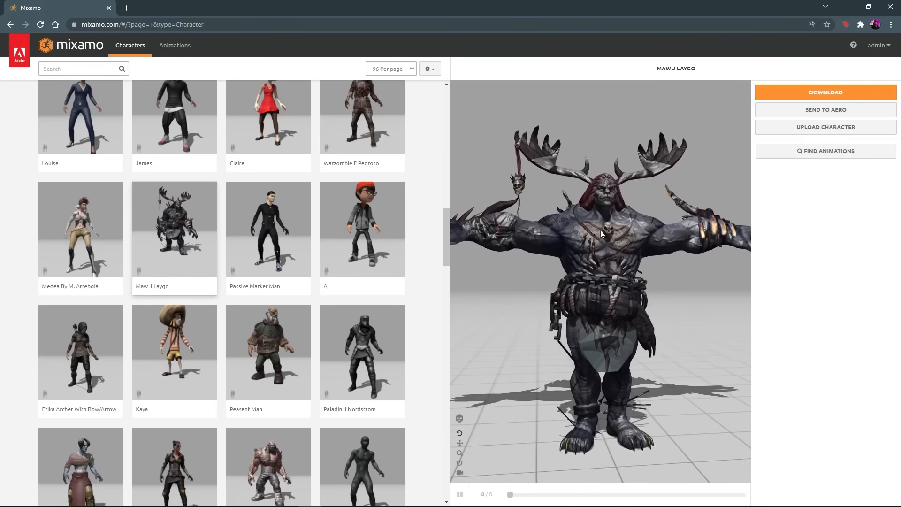
drag(601, 230, 541, 250)
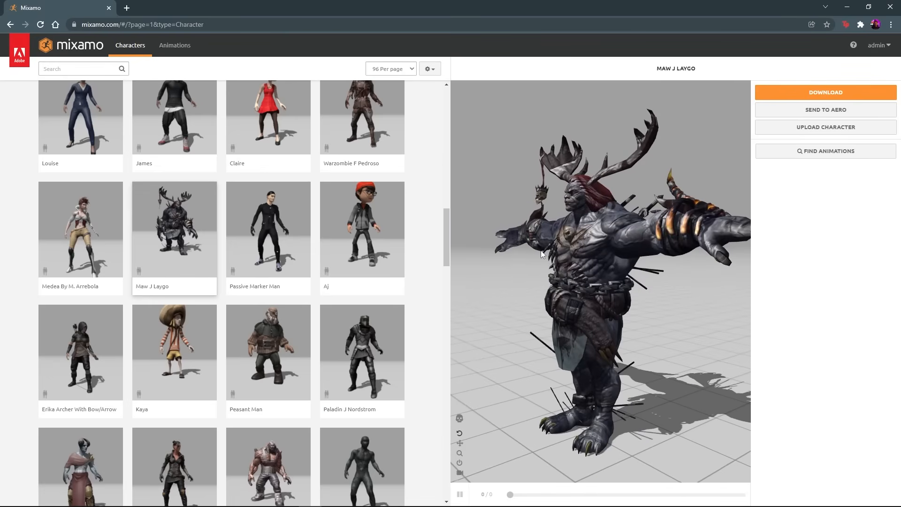
click(168, 48)
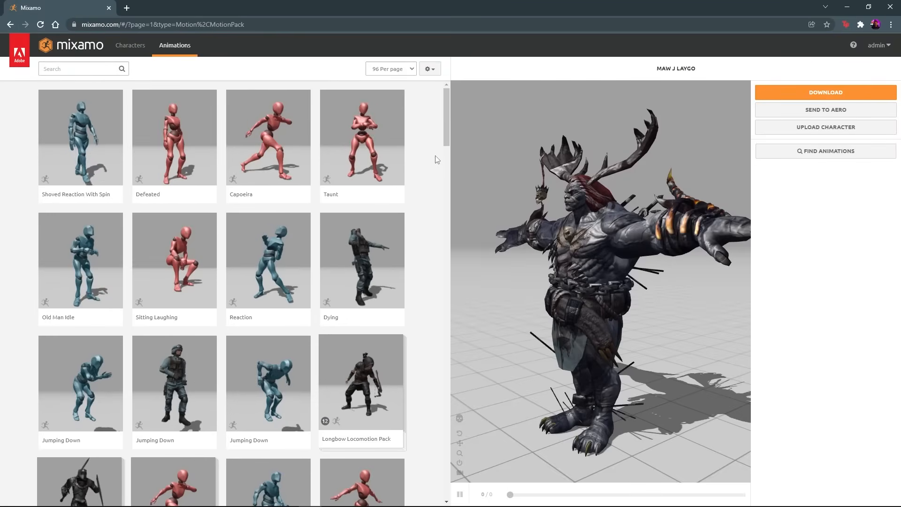
scroll(404, 214, down, 10)
click(367, 257)
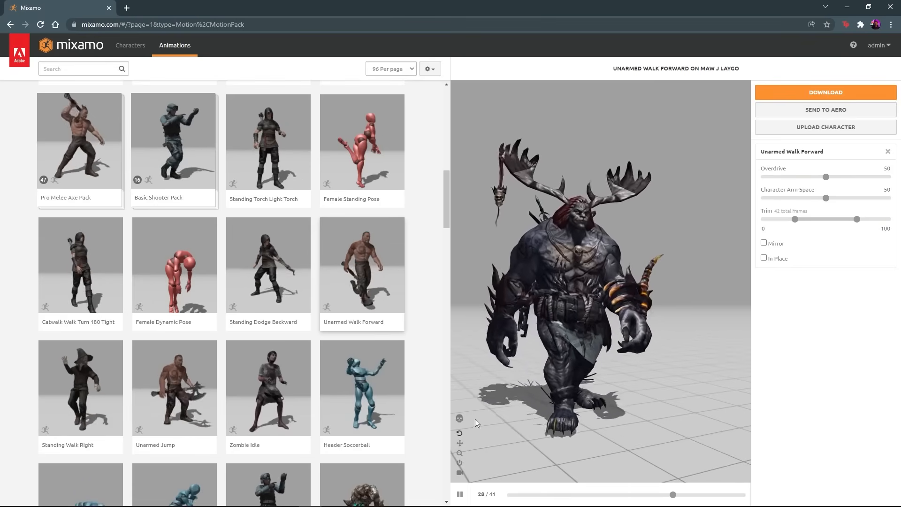
click(460, 473)
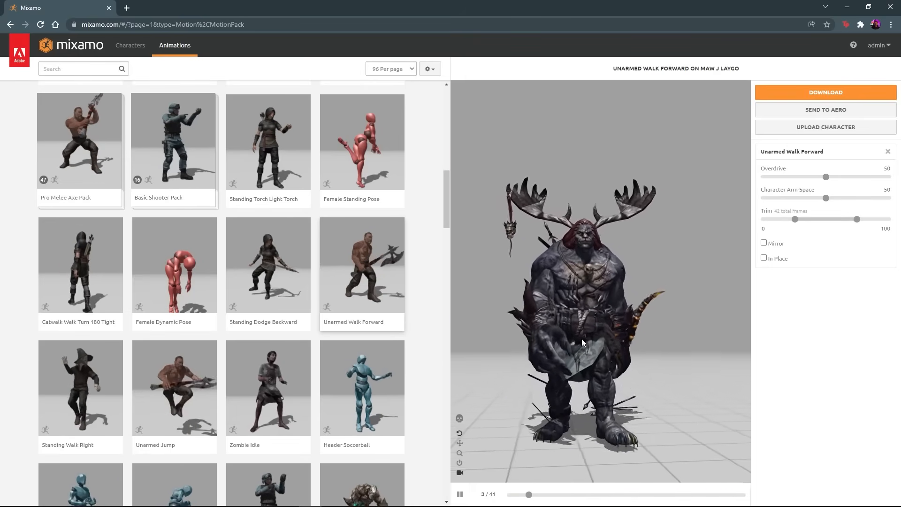
- Adjust the Unarmed Walk Forward animation: Character Arm-Space 89, Overdrive 12 and Trim end 67
drag(826, 198, 875, 201)
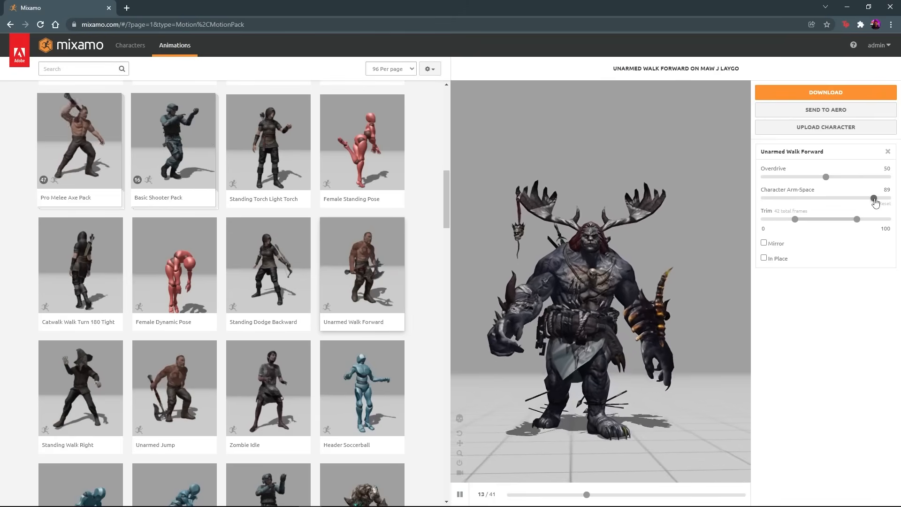
drag(826, 178, 822, 180)
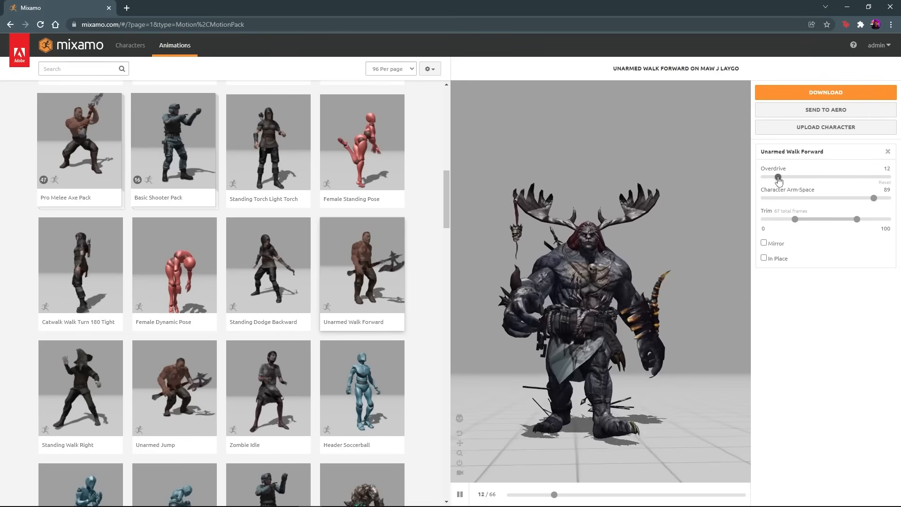
drag(587, 271, 595, 303)
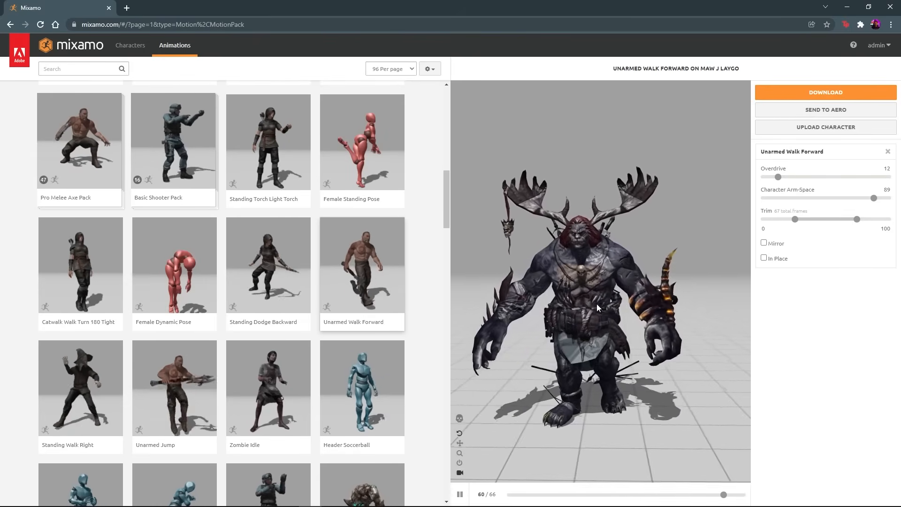
drag(857, 219, 807, 224)
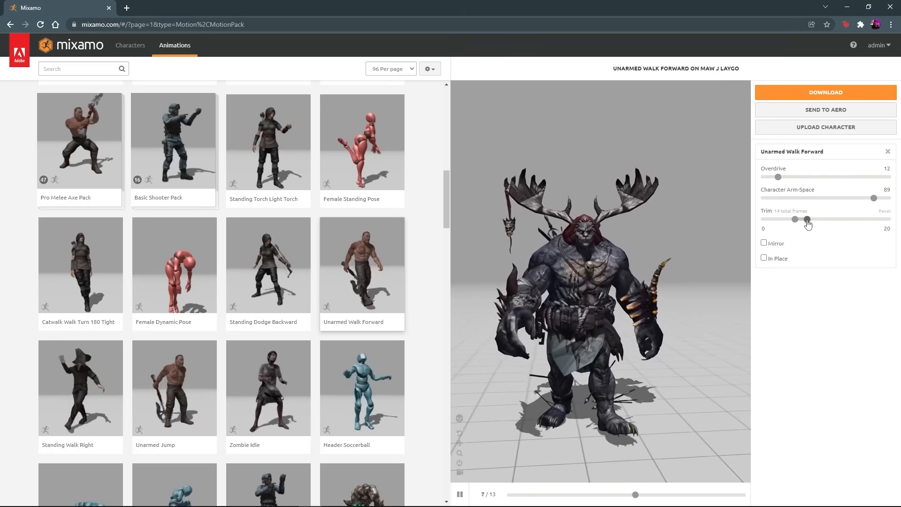
drag(807, 224, 835, 220)
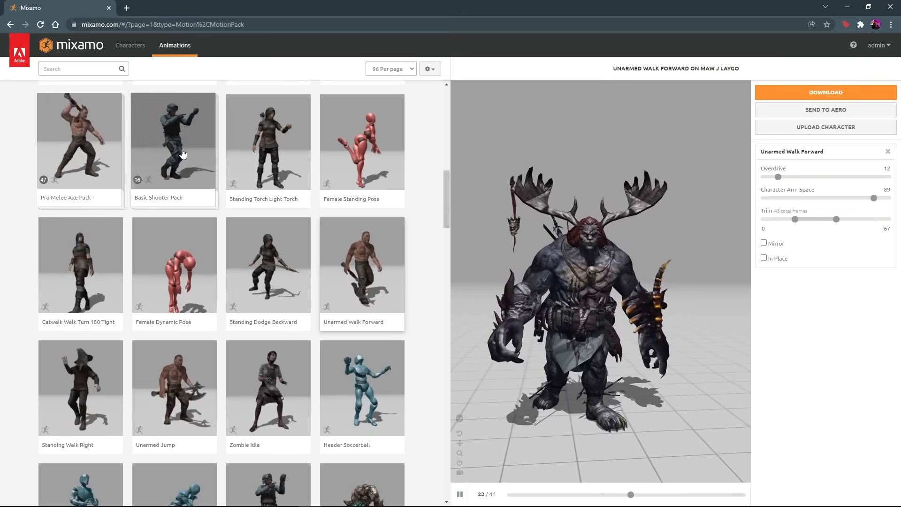
- Preview the Basic Shooter Pack and the Petting Animal animation on Maw J Laygo
click(176, 149)
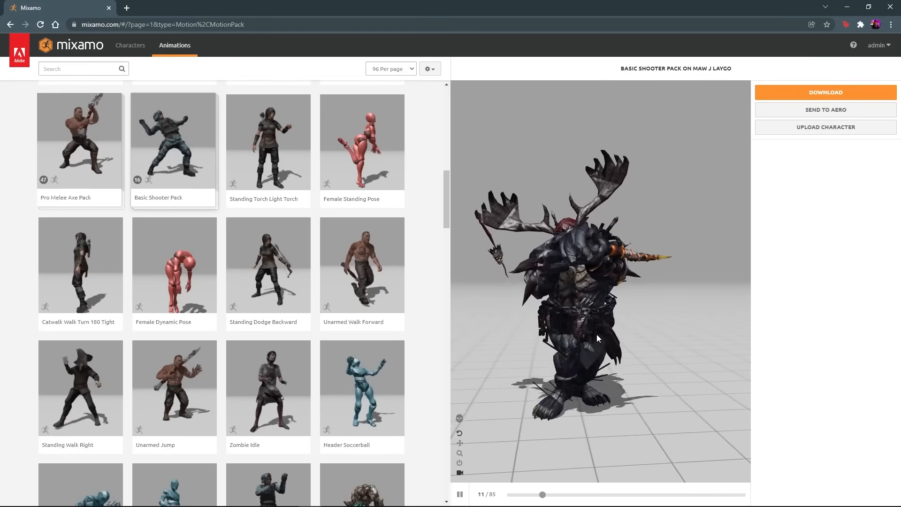
scroll(353, 352, down, 1)
scroll(353, 352, down, 10)
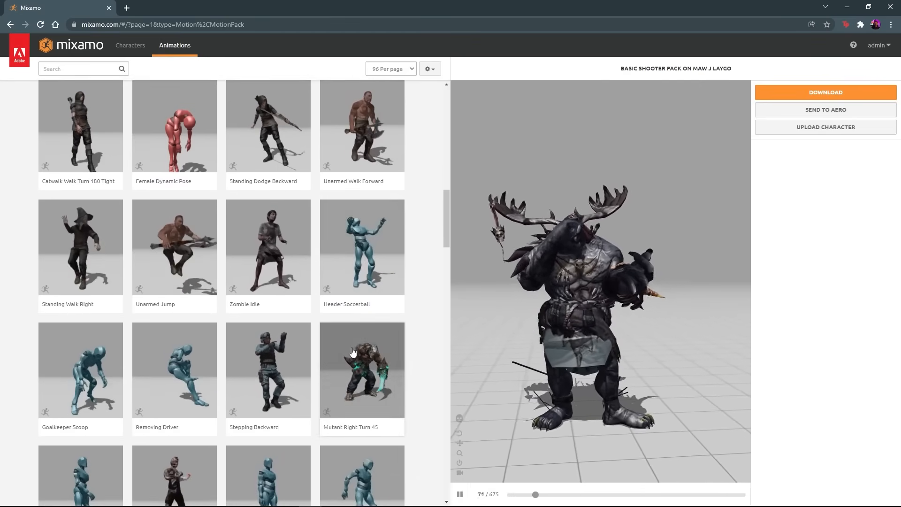
click(187, 424)
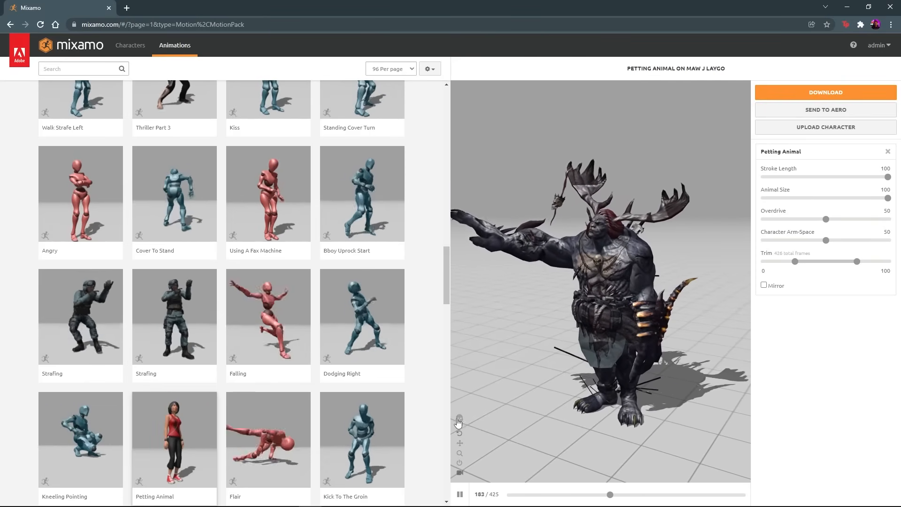
- Show the skeleton of the Petting Animal preview, view it from another angle and return to the start of the animation list
click(471, 414)
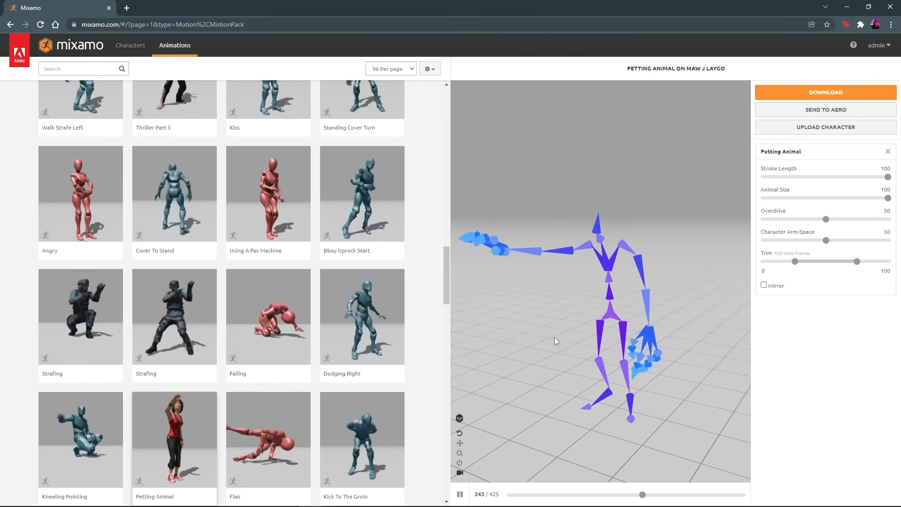
drag(598, 337, 621, 334)
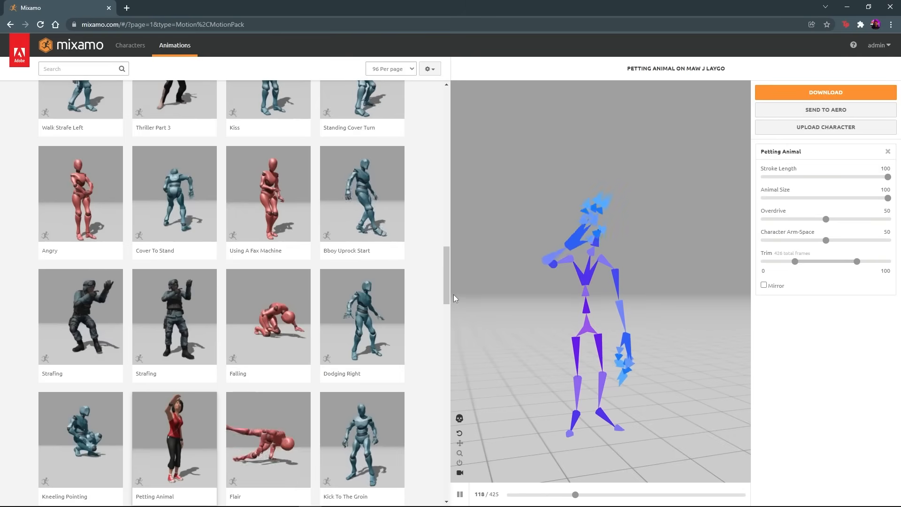
drag(448, 295, 447, 112)
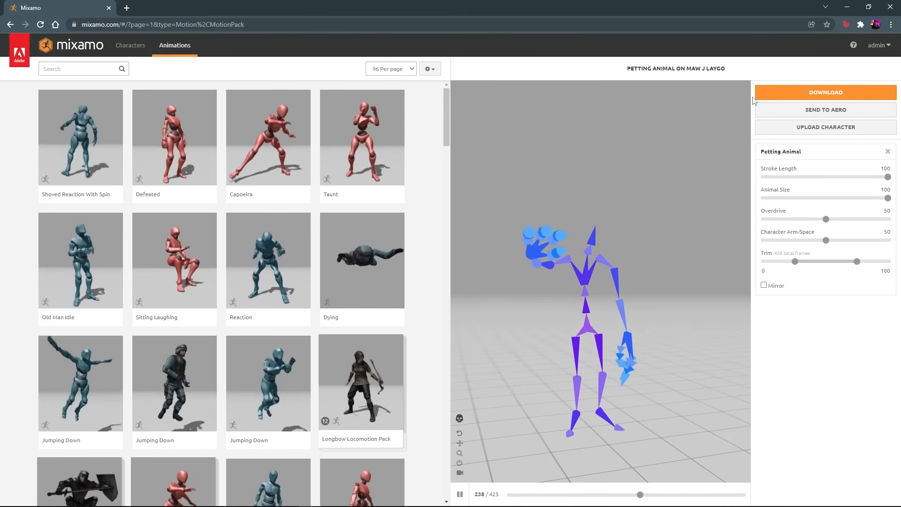
- Upload the Ghost Rider FBX from the Ghost_Rider_c4d folder in File Explorer to Mixamo as a new character
click(834, 128)
key(alt+Tab)
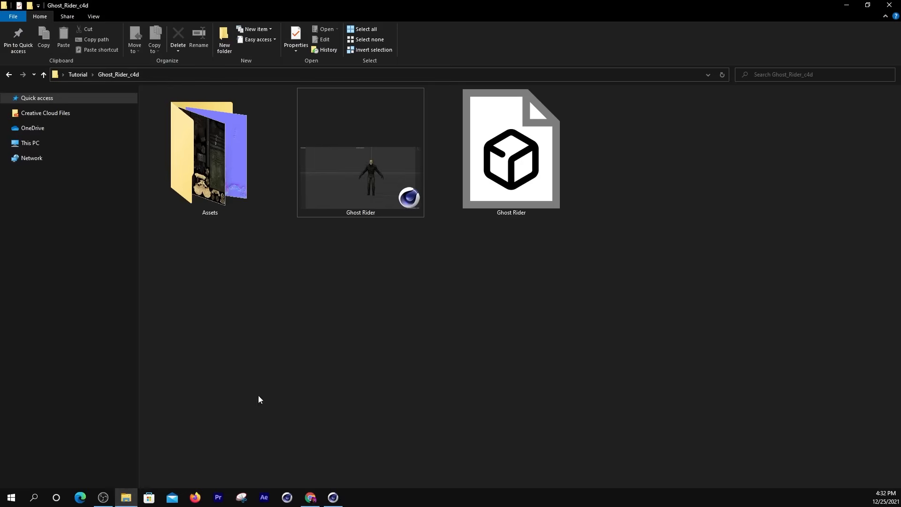
drag(510, 155, 392, 271)
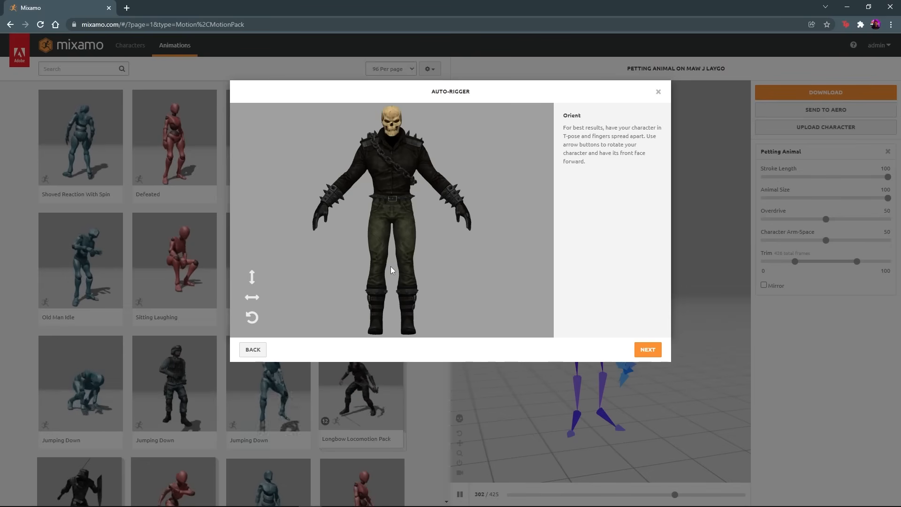
- Try the orientation controls by rotating Ghost Rider a full turn on the Y, X and Z axes
click(253, 299)
click(253, 299)
click(253, 299)
click(253, 299)
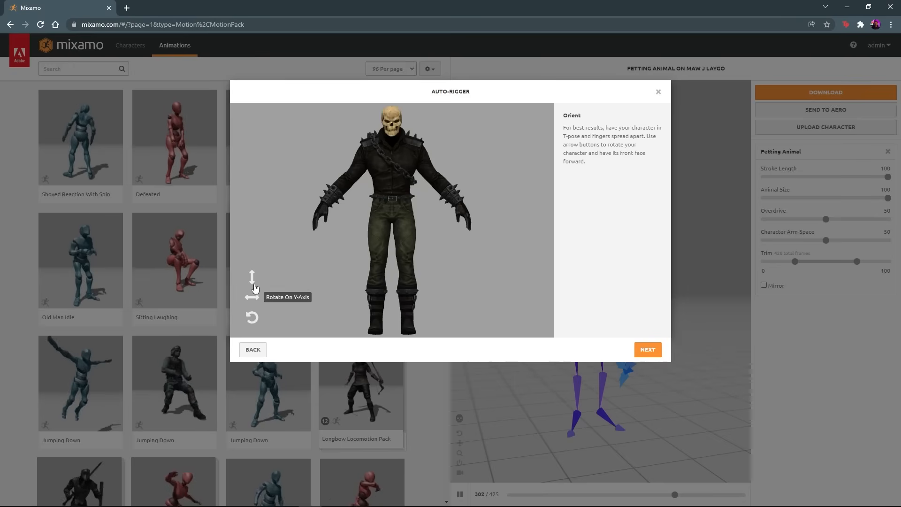
click(252, 278)
click(253, 277)
click(252, 278)
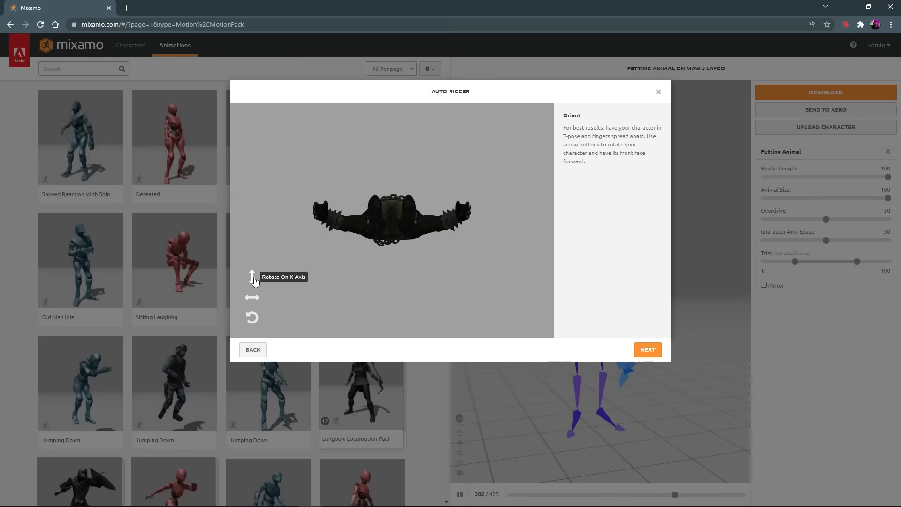
click(252, 278)
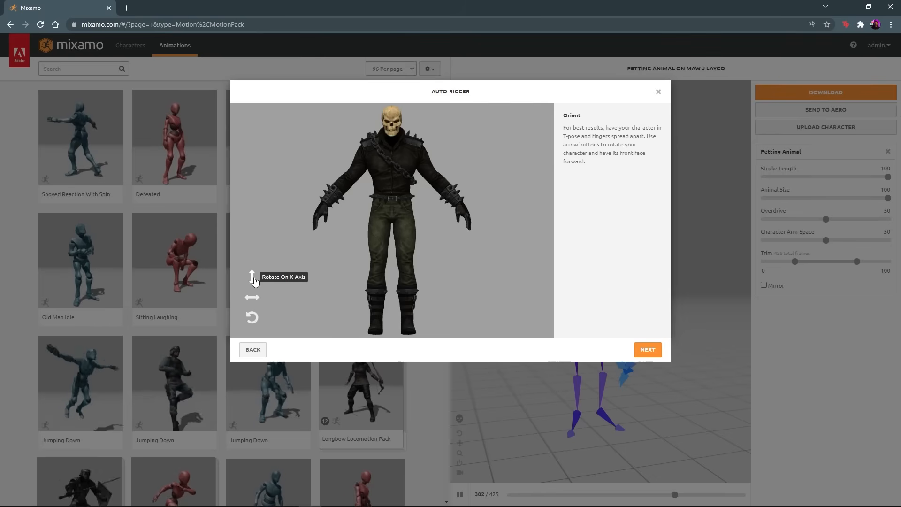
click(252, 317)
click(252, 317)
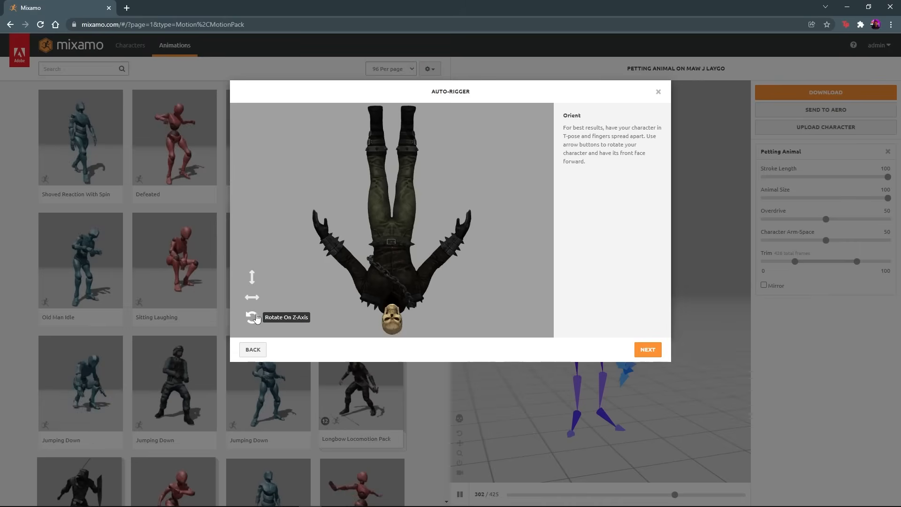
click(252, 317)
click(251, 317)
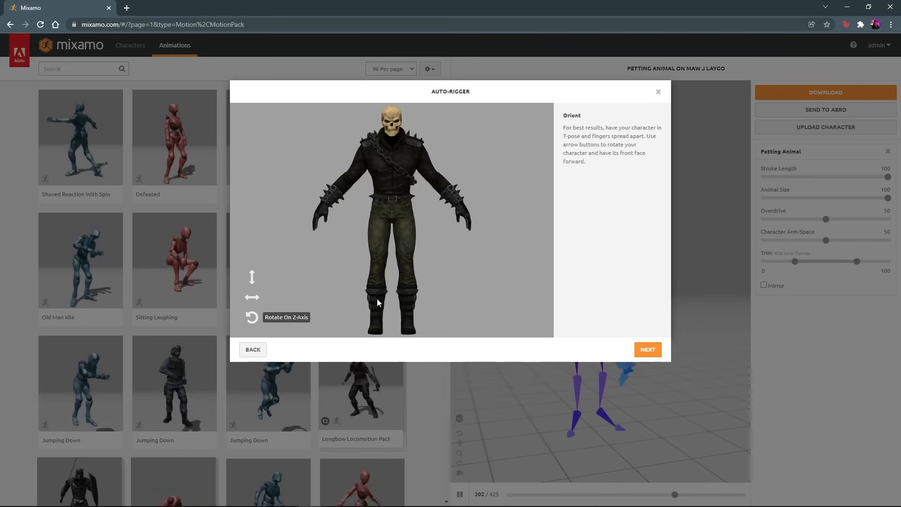
- Accept the front-facing orientation and choose Standard Skeleton (65) as the Skeleton LOD
click(647, 350)
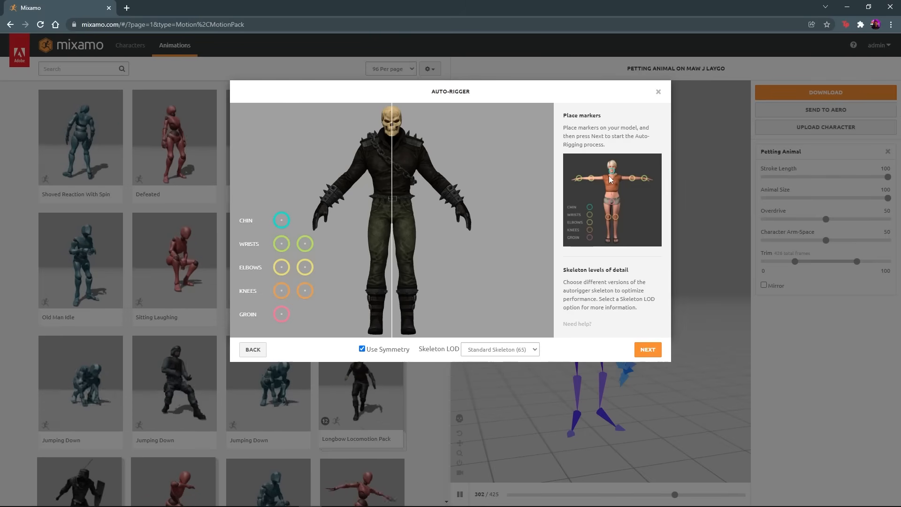
click(525, 350)
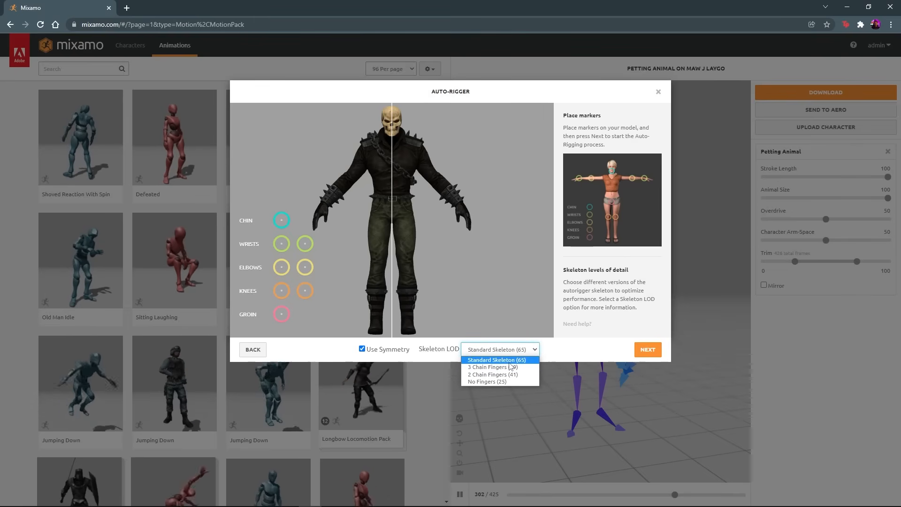
click(509, 363)
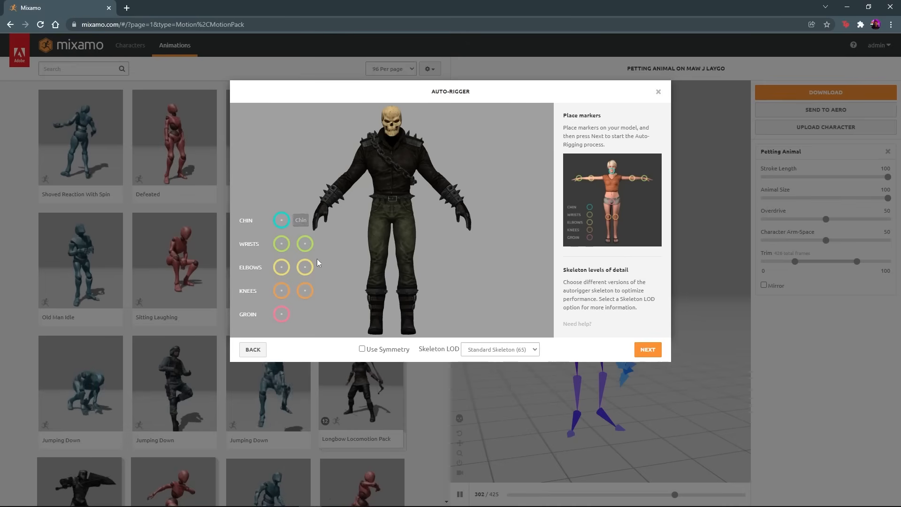
- Place the chin marker on Ghost Rider's chin and the symmetric wrist markers on both wrists
drag(282, 220, 393, 142)
mouse_move(282, 244)
mouse_down()
mouse_move(372, 202)
mouse_move(409, 211)
mouse_move(362, 195)
mouse_move(395, 180)
mouse_move(323, 214)
mouse_move(360, 213)
mouse_up()
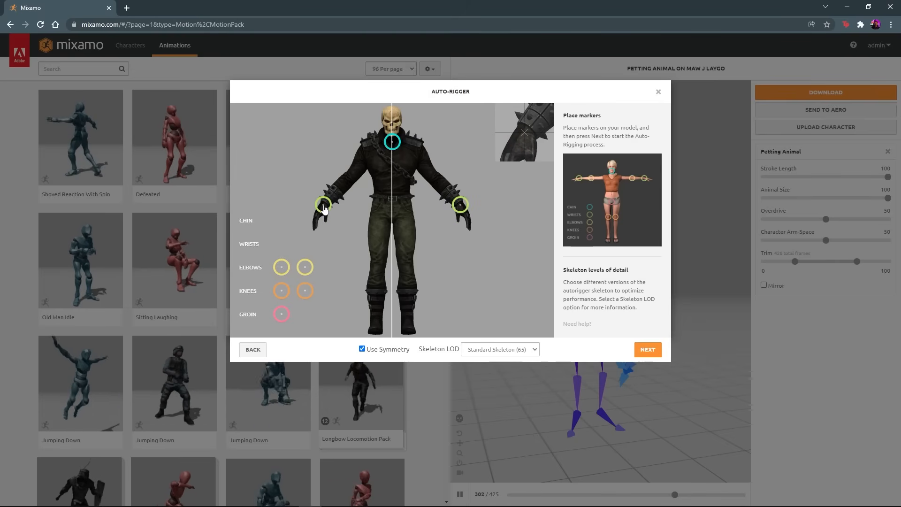
drag(324, 206, 324, 206)
drag(394, 145, 394, 145)
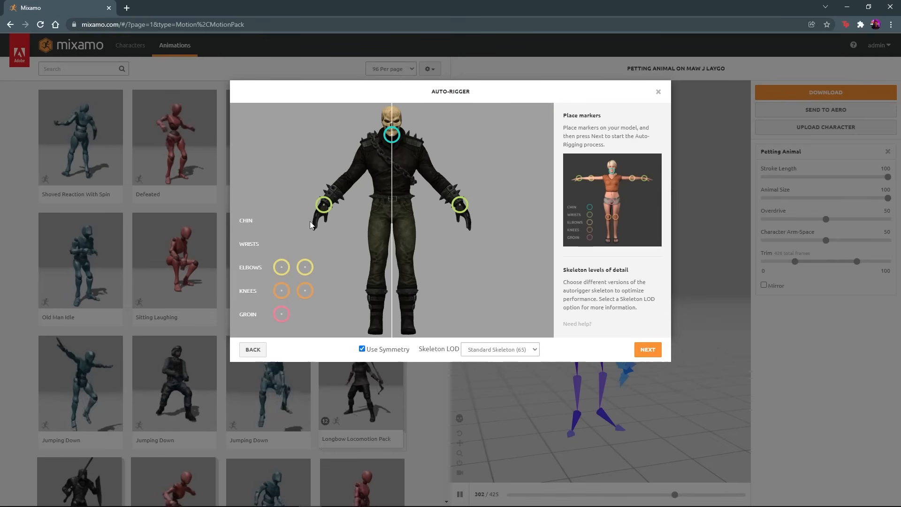
- Place the symmetric elbow and knee markers on Ghost Rider's joints and the groin marker at the crotch
drag(305, 267, 352, 180)
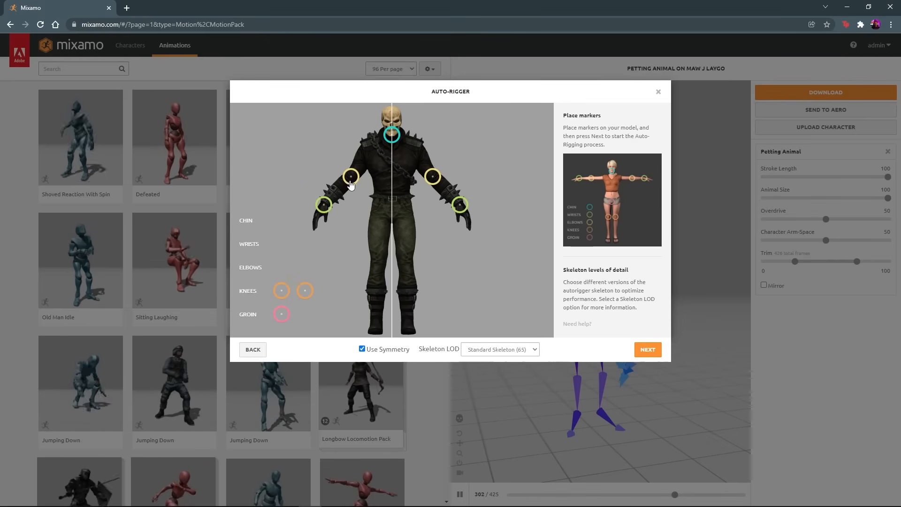
drag(282, 290, 377, 256)
drag(282, 314, 393, 223)
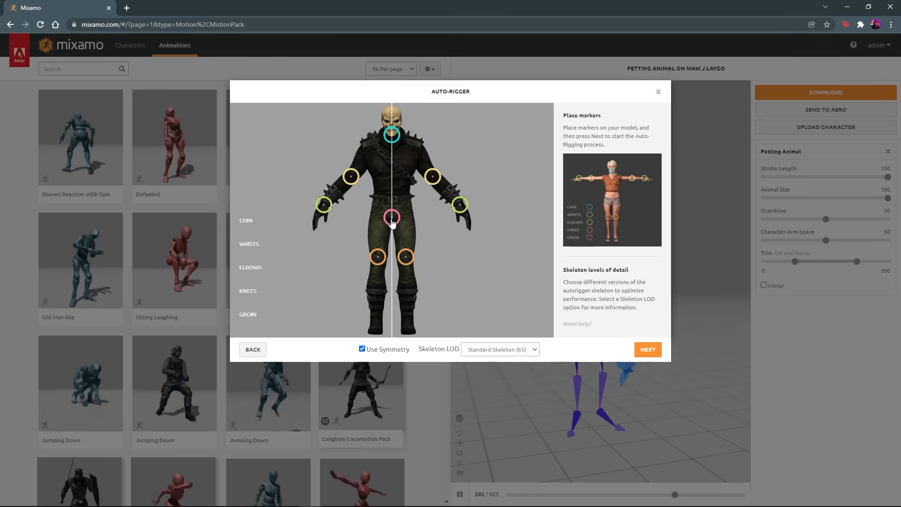
- Run the auto-rigging, review the rigged Ghost Rider from another angle and confirm the result
click(639, 356)
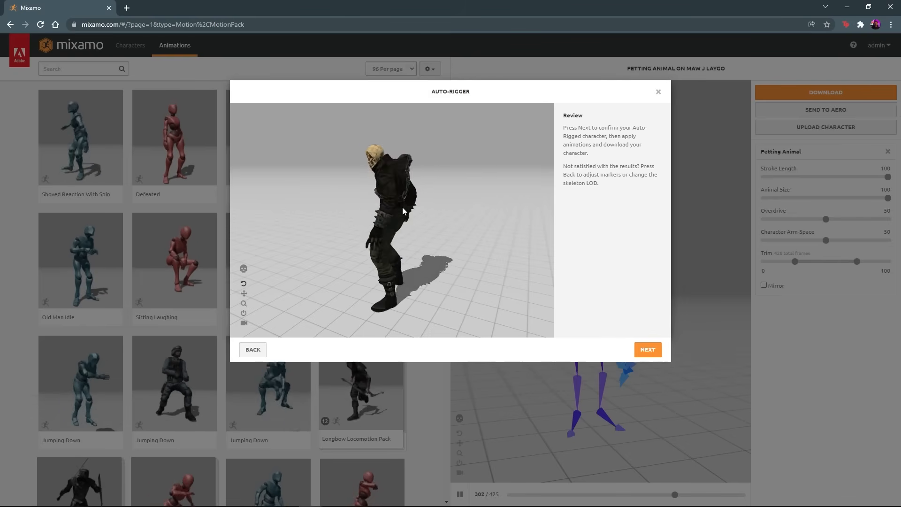
mouse_move(384, 219)
mouse_down()
mouse_move(489, 215)
mouse_move(398, 218)
mouse_up()
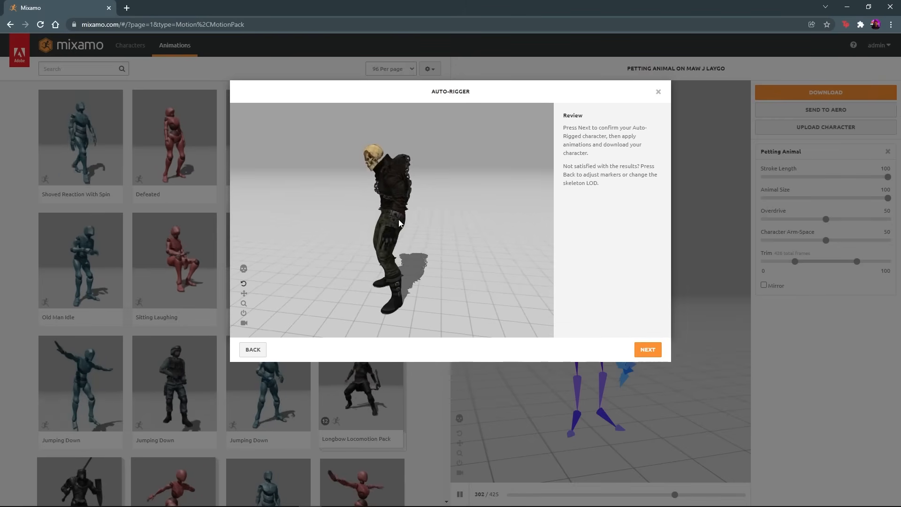
click(648, 350)
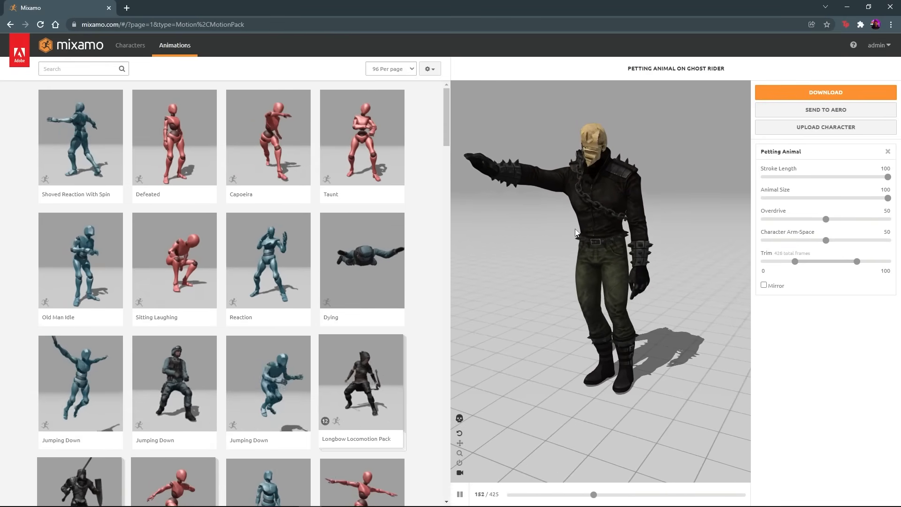
- Apply the Sword And Shield Pack to the rigged Ghost Rider character
scroll(262, 274, down, 6)
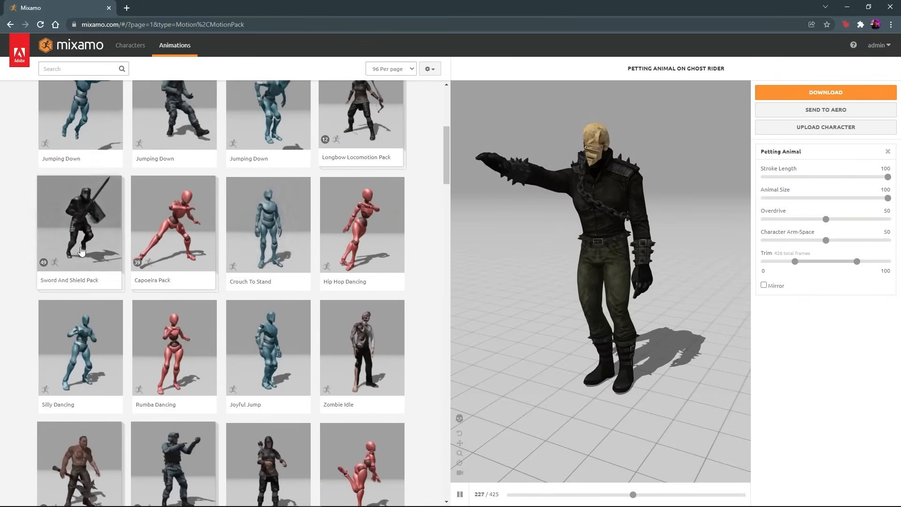
click(81, 251)
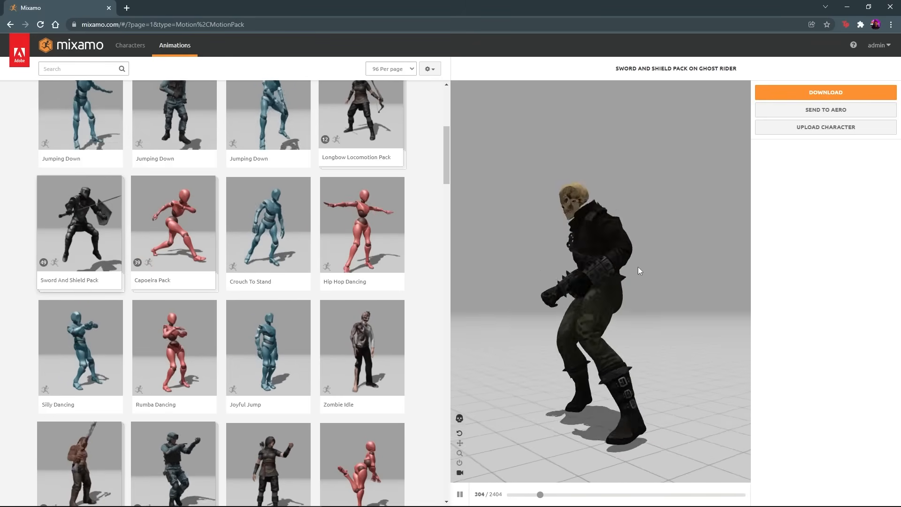
- Show the animated Ghost Rider's skeleton in the preview and return to the textured character view
click(459, 418)
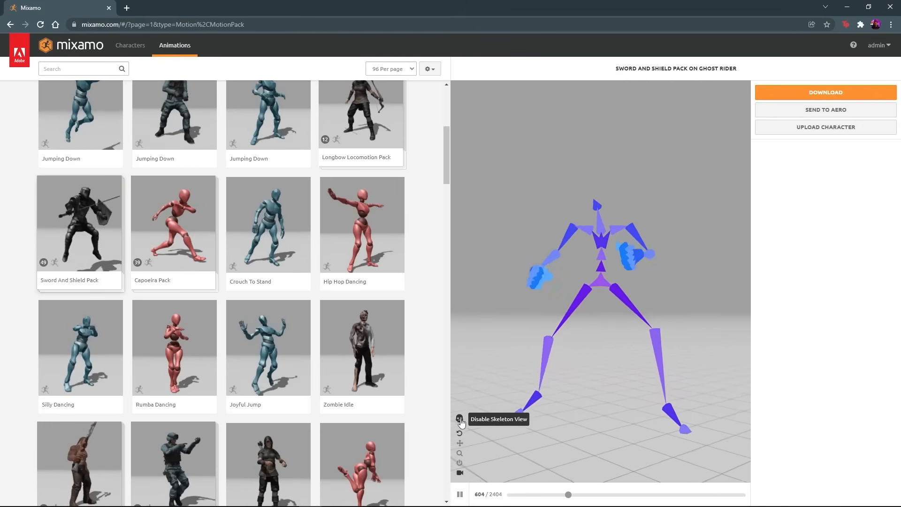
click(459, 418)
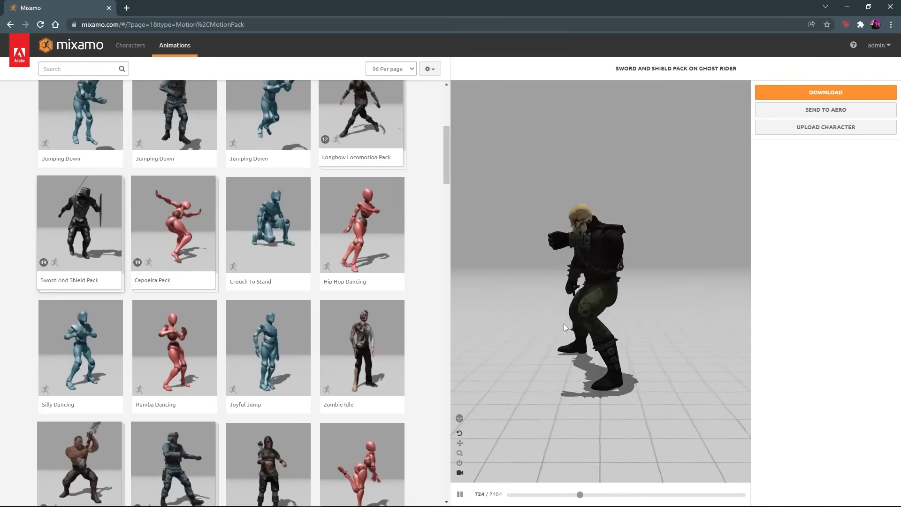
- Search the animations for "T POSE", apply T-Pose to Ghost Rider and review the posed character
click(90, 68)
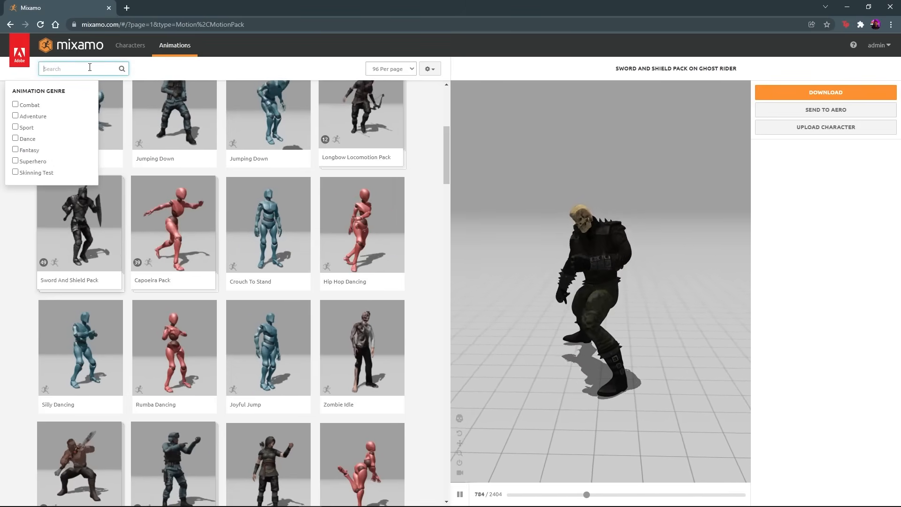
text(T POSE)
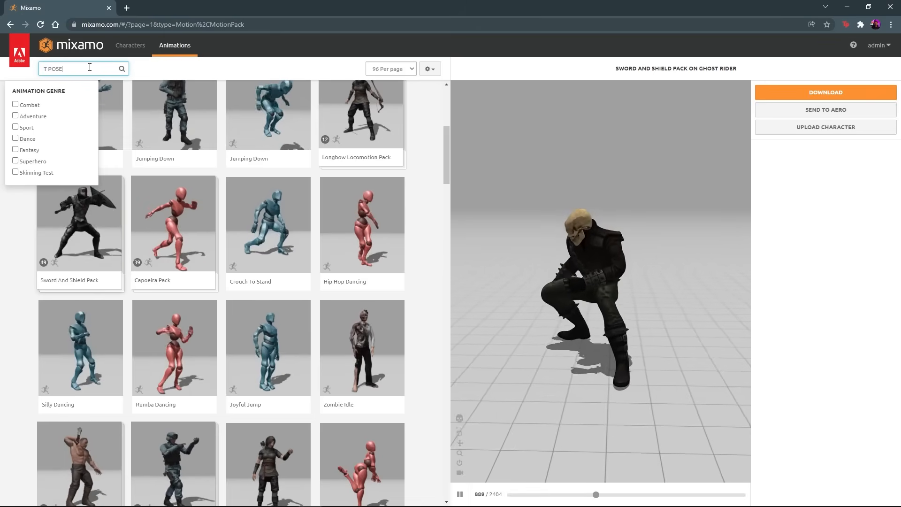
key(Return)
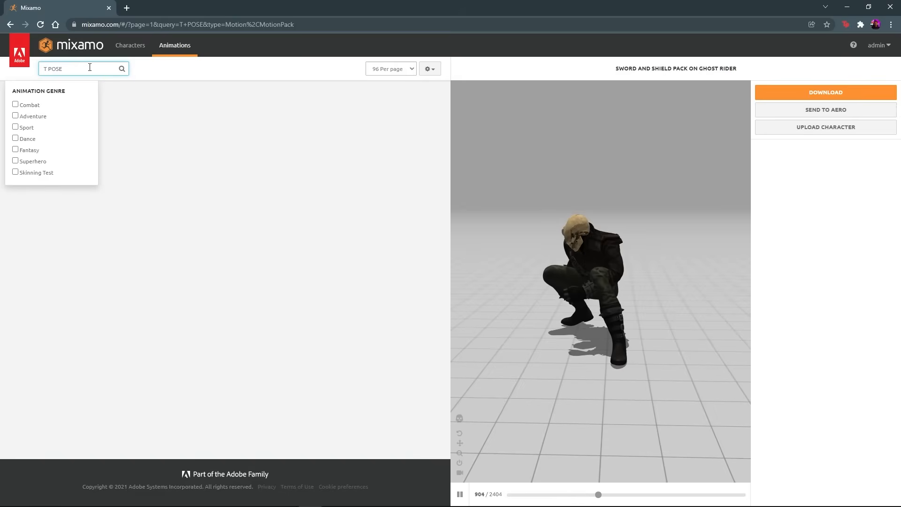
click(110, 141)
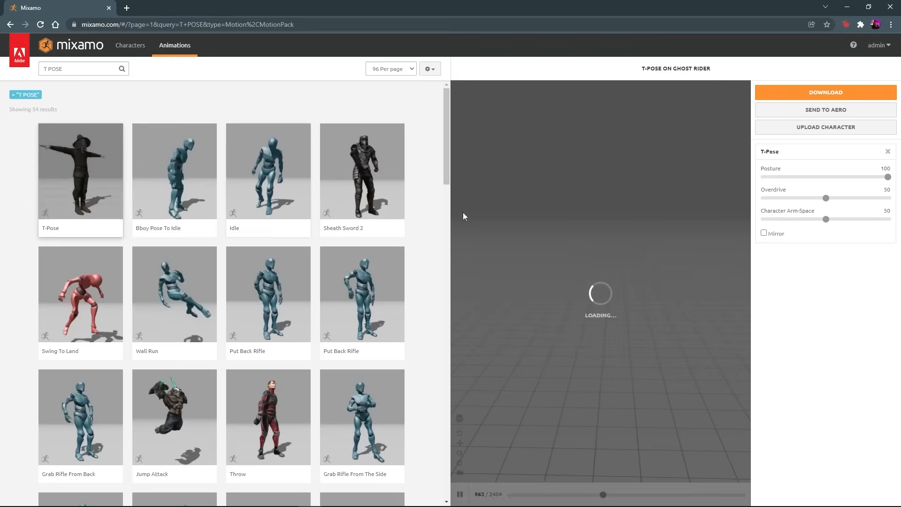
drag(603, 303, 575, 277)
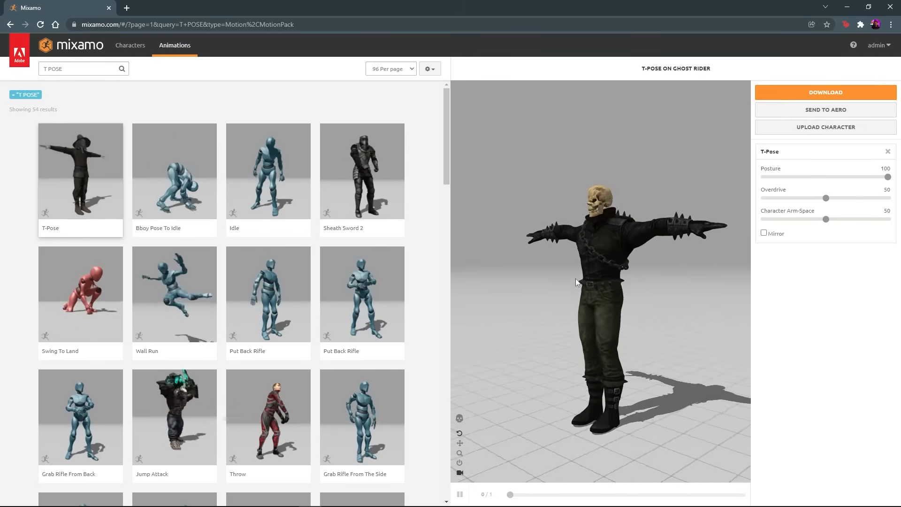
- Download the T-posed character as FBX Binary with skin, 30 frames per second and no keyframe reduction
click(820, 94)
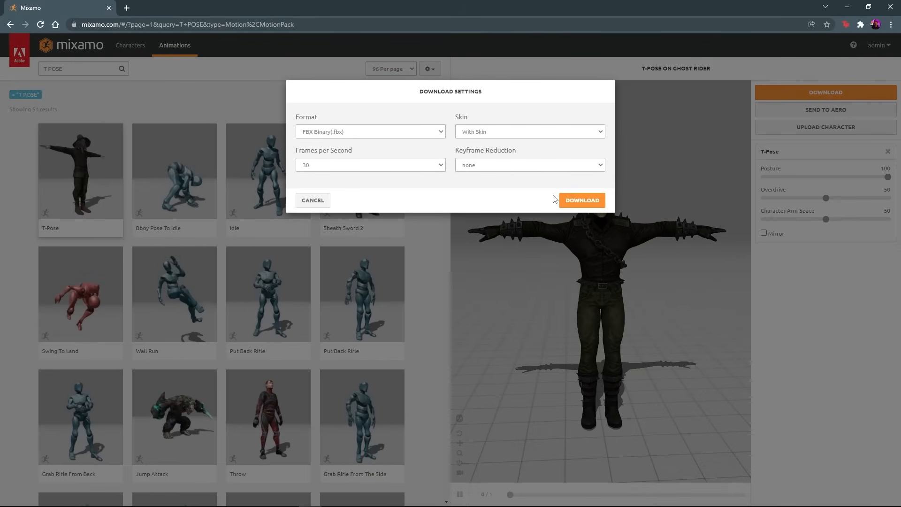
click(434, 165)
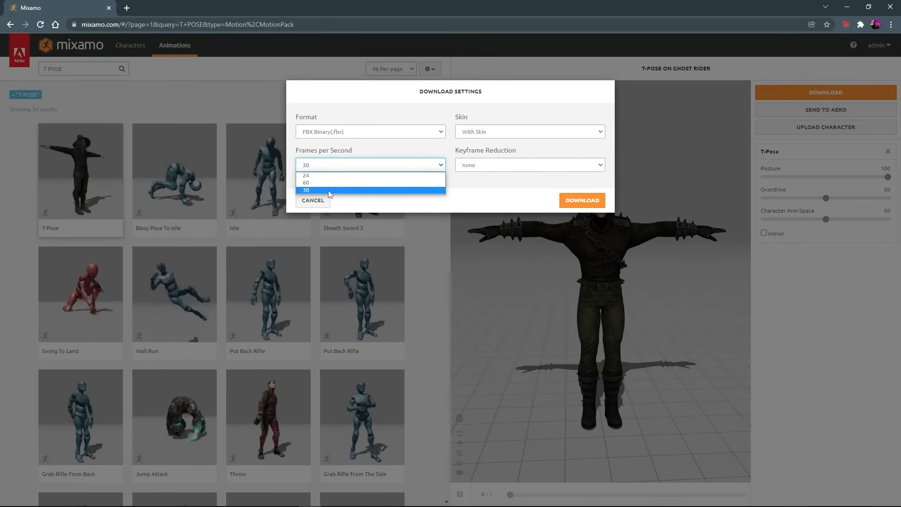
click(392, 190)
click(582, 200)
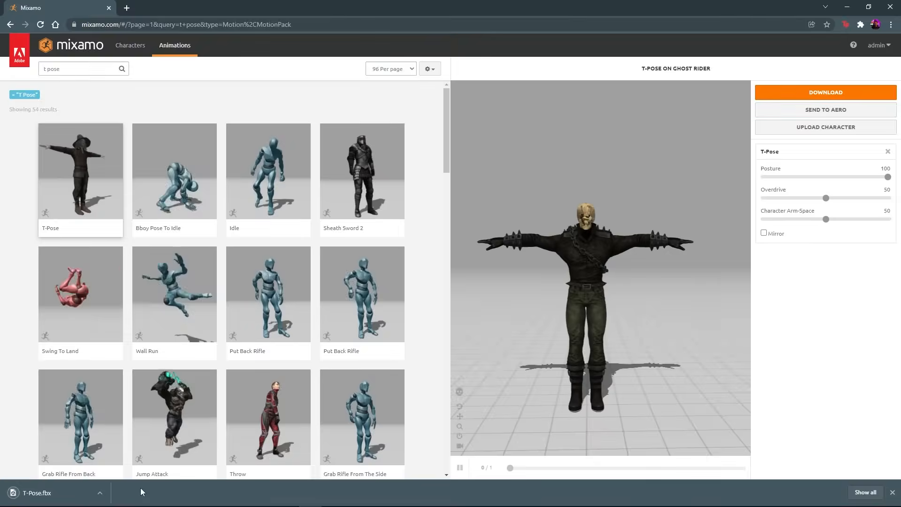
- Switch to Cinema 4D, import T-Pose.fbx with the default FBX settings and delete the imported CINEMA_4D_Editor camera
click(857, 4)
drag(661, 155, 415, 325)
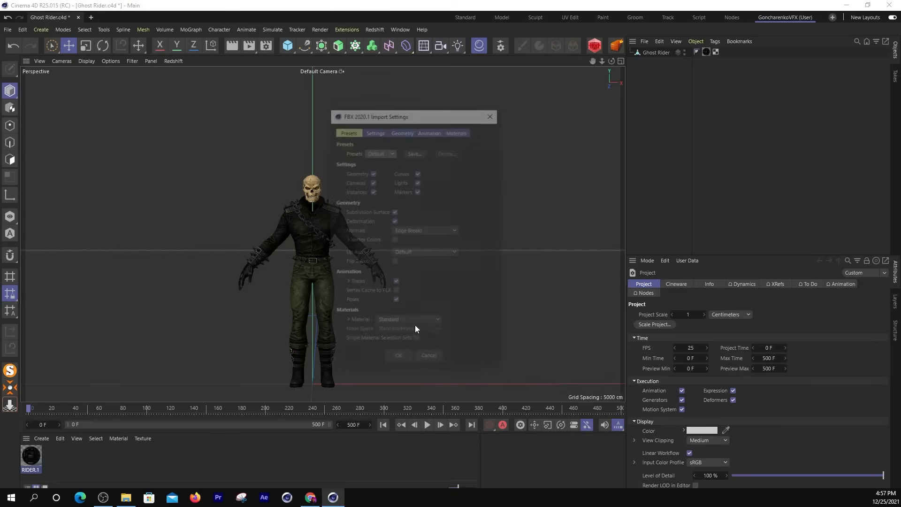
click(397, 359)
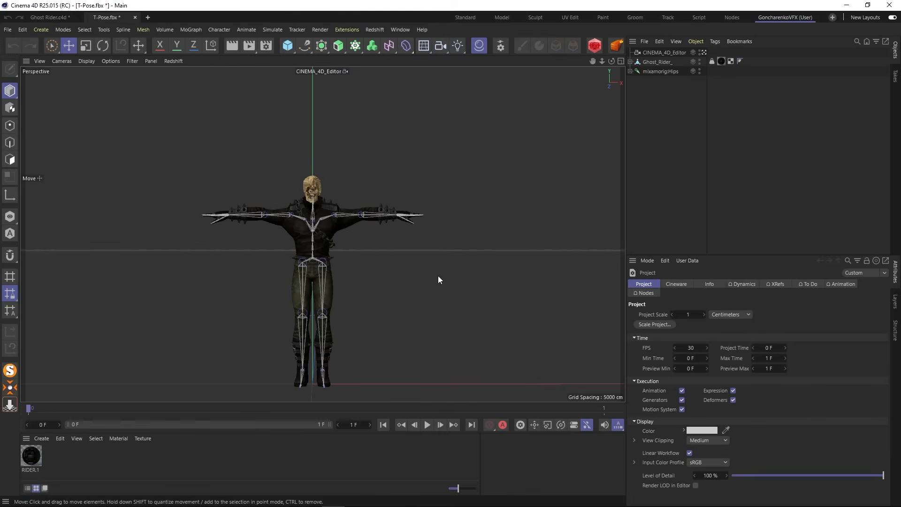
click(657, 52)
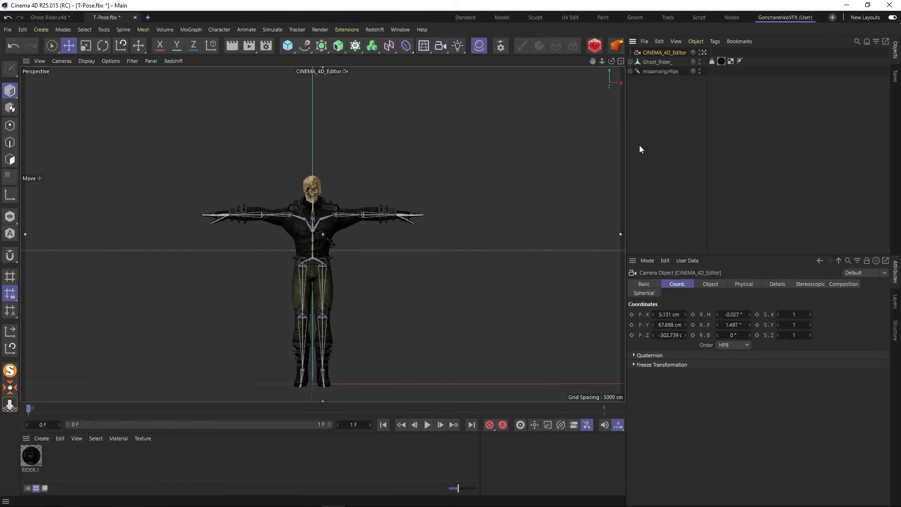
key(Delete)
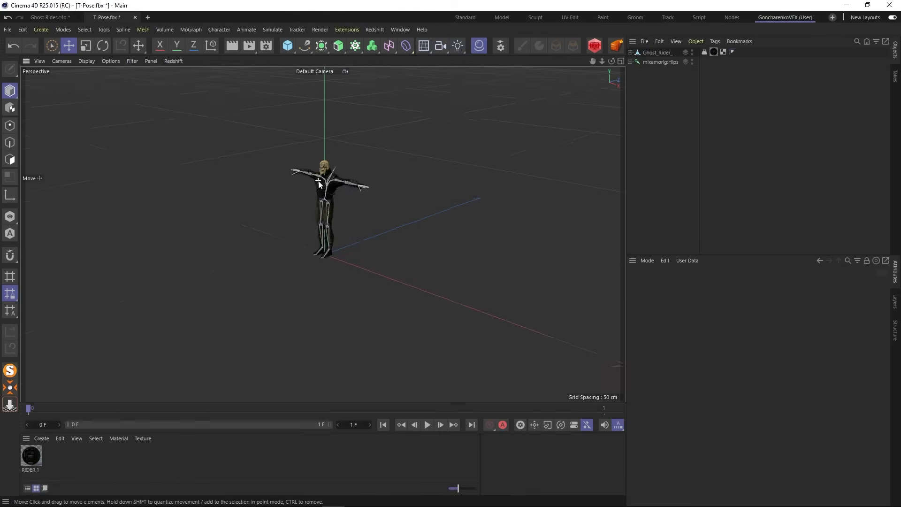
- Examine how the joints fit Ghost Rider's head and torso from several angles, toggling the mesh's visibility
scroll(319, 183, up, 10)
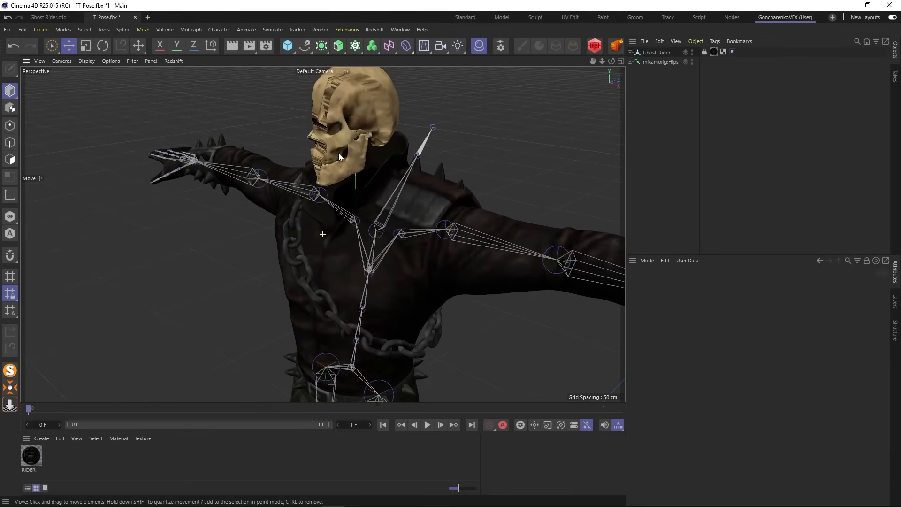
alt+drag(339, 153, 53, 247)
scroll(322, 233, down, 5)
alt+drag(322, 233, 323, 211)
alt+middle_drag(323, 210, 328, 203)
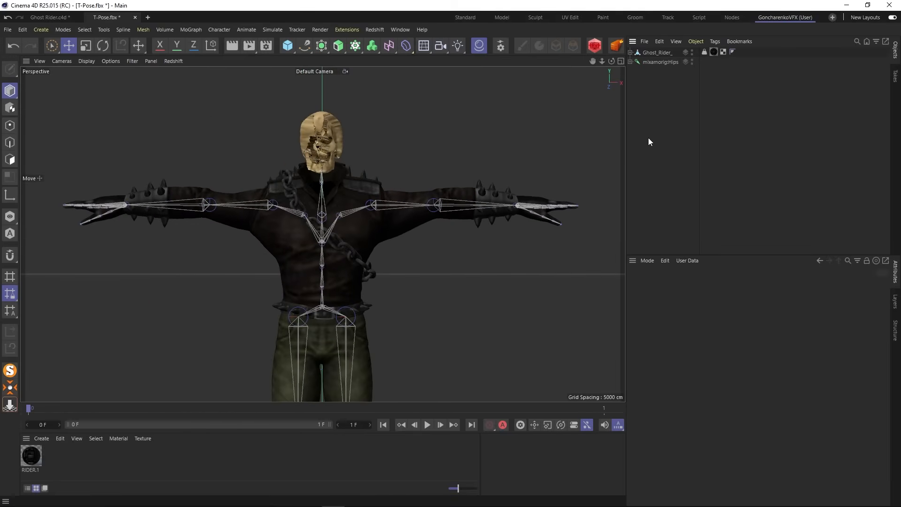
ctrl+click(691, 52)
alt+drag(298, 268, 419, 212)
ctrl+click(692, 52)
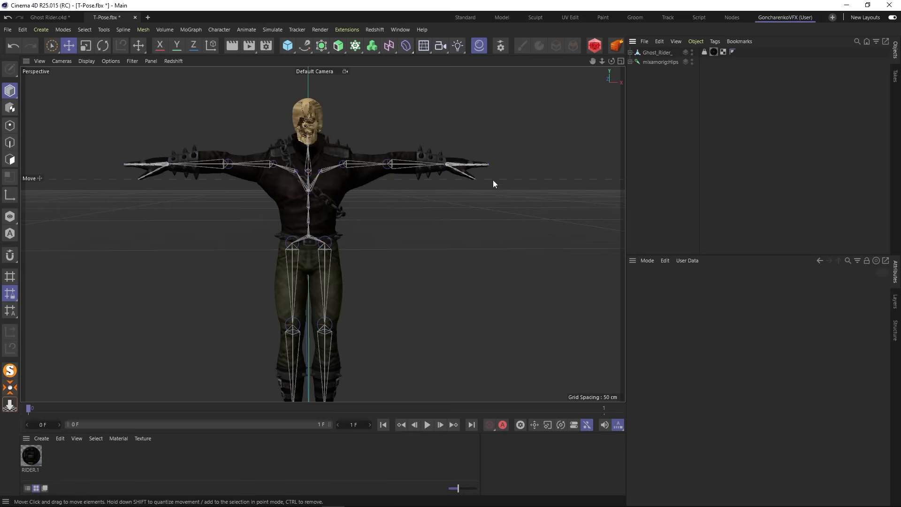
- Examine the finger joints inside the hand up close and the whole rig from the side and front
alt+drag(492, 179, 371, 266)
scroll(478, 170, up, 10)
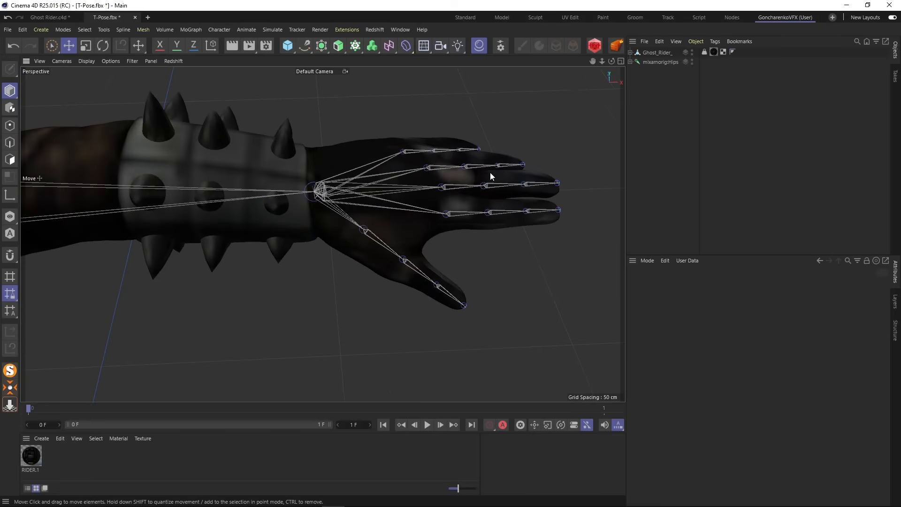
alt+drag(488, 193, 396, 173)
alt+drag(342, 176, 371, 165)
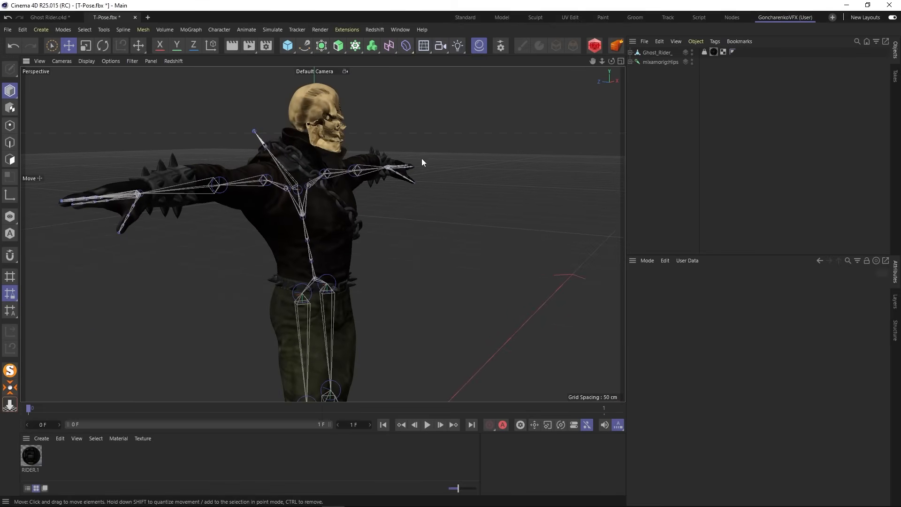
alt+drag(392, 241, 342, 200)
alt+middle_drag(342, 200, 319, 220)
scroll(324, 102, down, 3)
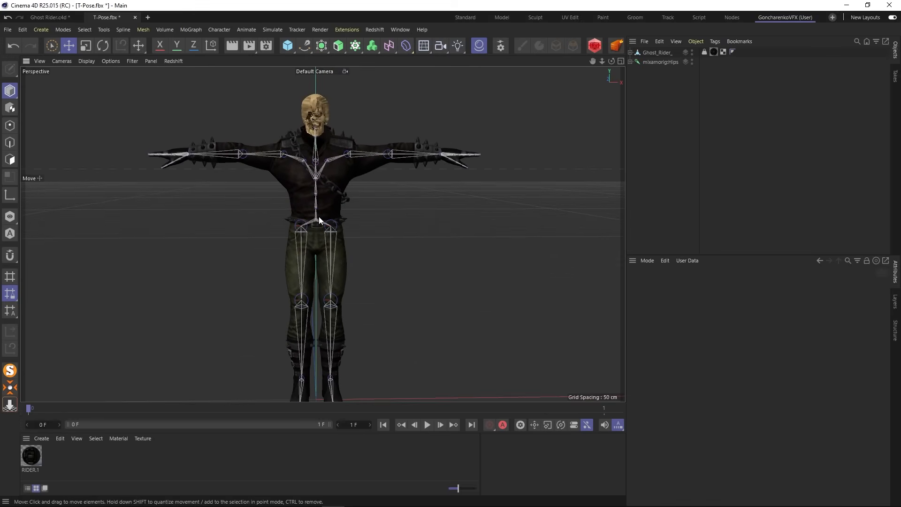
- Display the Ghost_Rider_ mesh's skin weights with the Weight Tool and inspect the mixamorig:Spine joint's influence at the waist
click(656, 53)
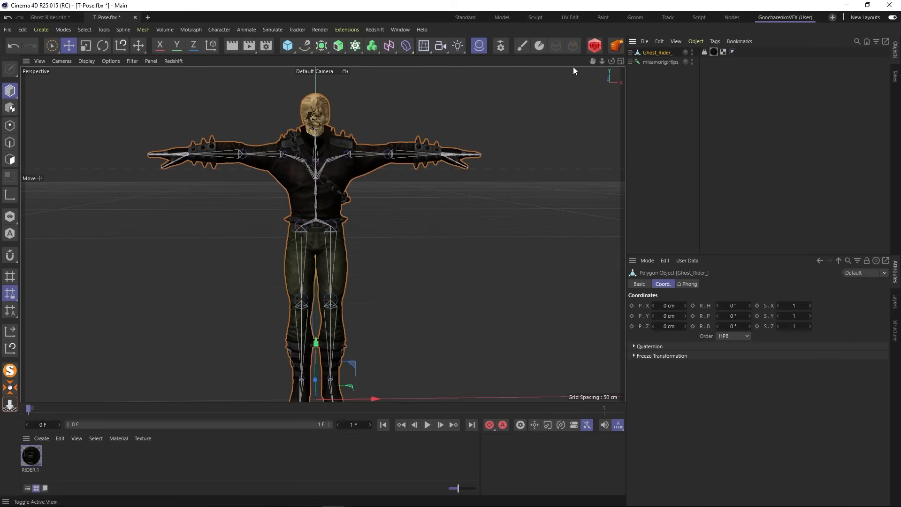
click(218, 30)
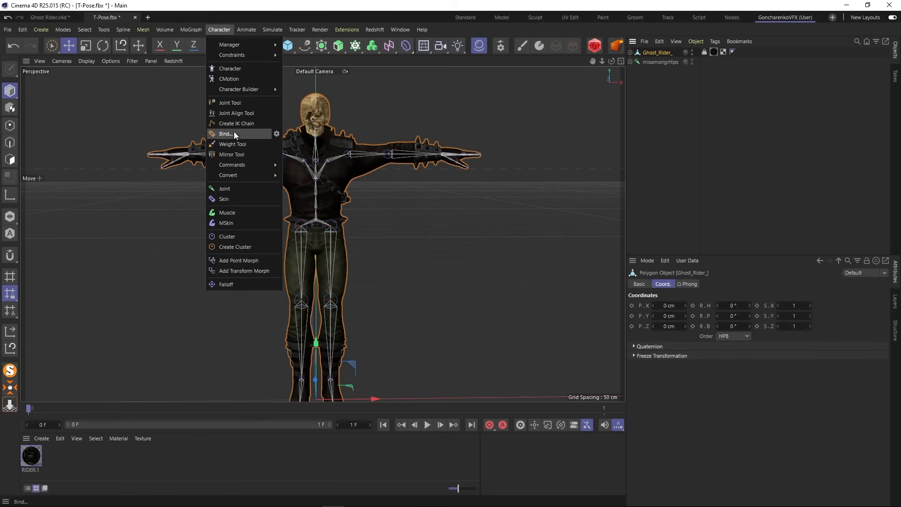
click(235, 143)
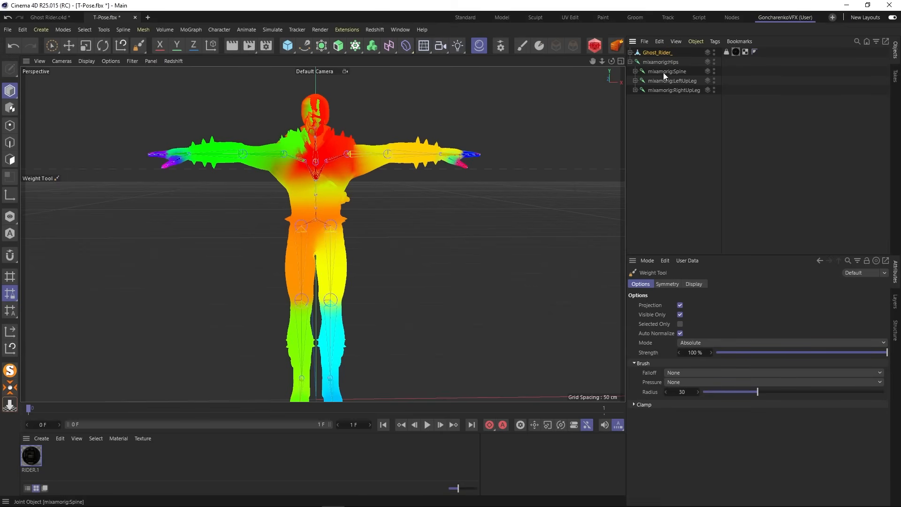
click(662, 71)
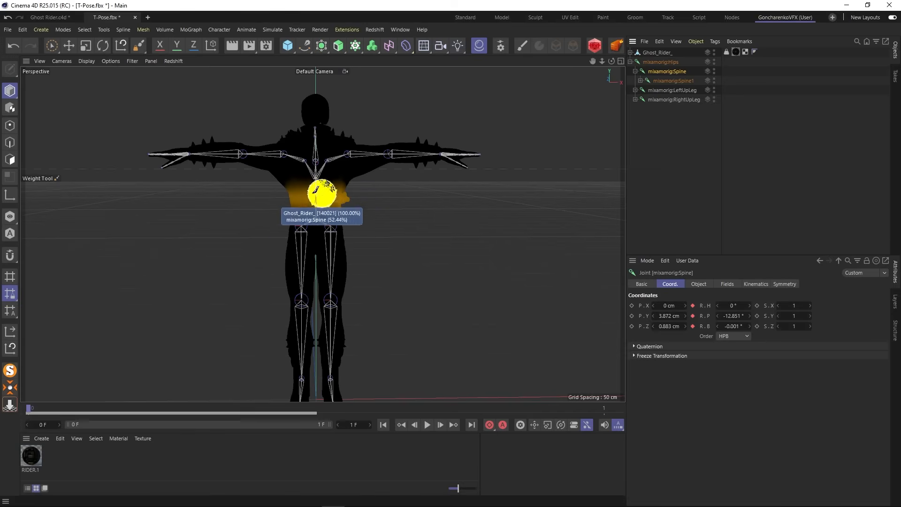
mouse_move(358, 201)
alt+mouse_down()
mouse_move(404, 197)
mouse_move(371, 194)
mouse_move(331, 161)
alt+mouse_up()
scroll(329, 207, up, 5)
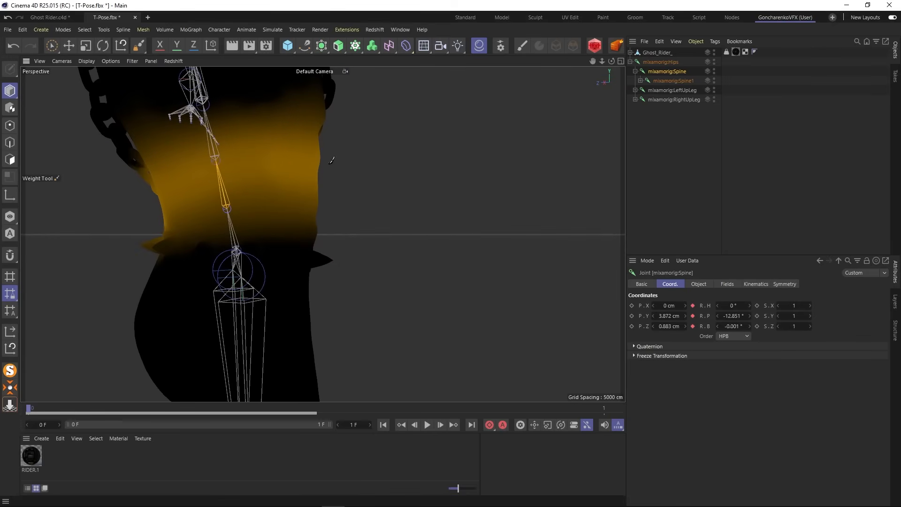
- Test the torso deformation by rotating the mixamorig:Spine joint, undo the rotation and deselect the joint
click(102, 45)
drag(241, 178, 229, 160)
scroll(314, 139, down, 4)
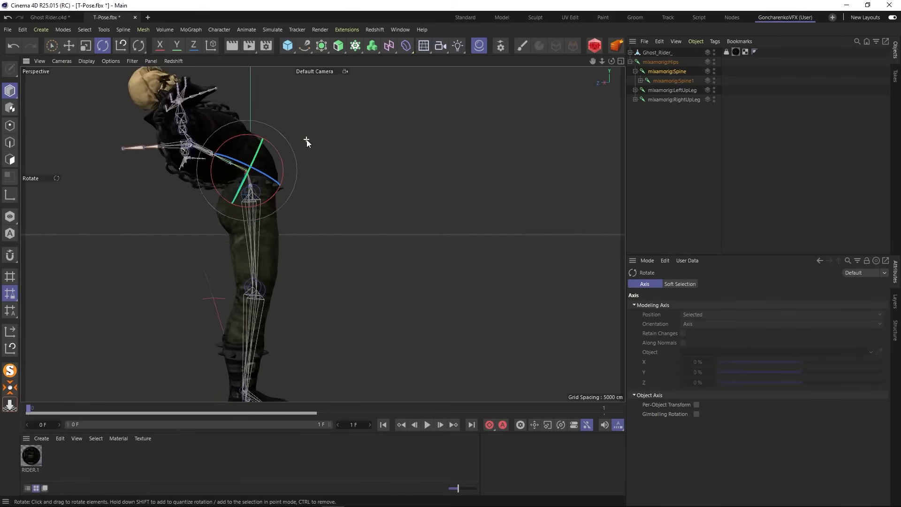
alt+middle_drag(305, 138, 289, 205)
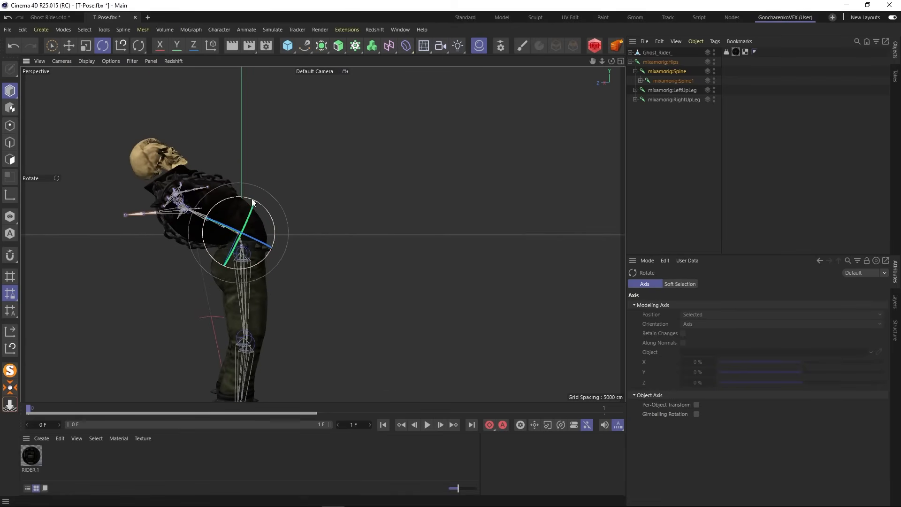
drag(255, 198, 219, 191)
key(ctrl+z)
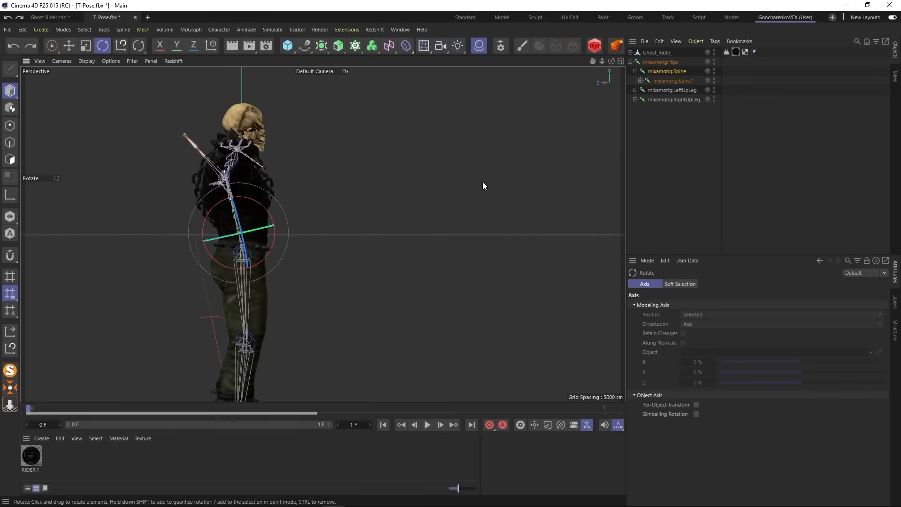
click(674, 134)
- Test the leg deformation by rotating the mixamorig:LeftUpLeg joint about two axes, undo both rotations and deselect it
alt+drag(285, 205, 167, 208)
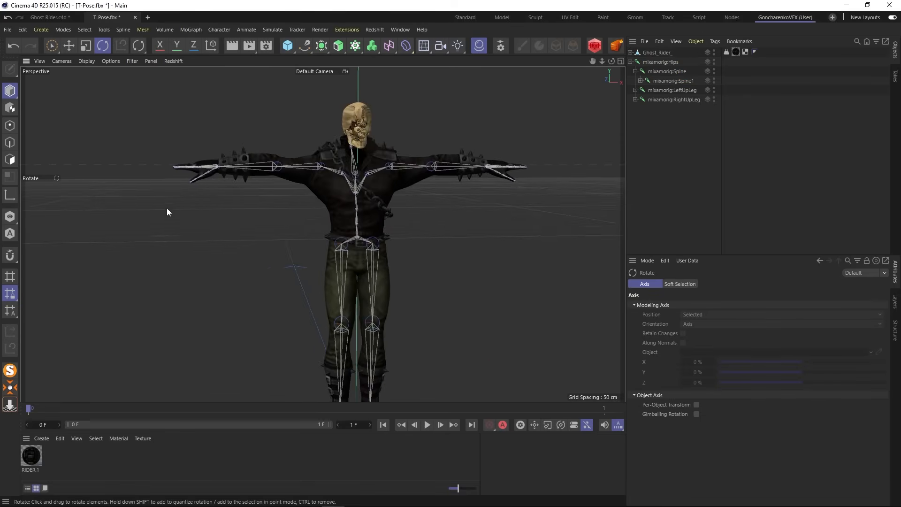
alt+middle_drag(365, 290, 306, 213)
click(686, 90)
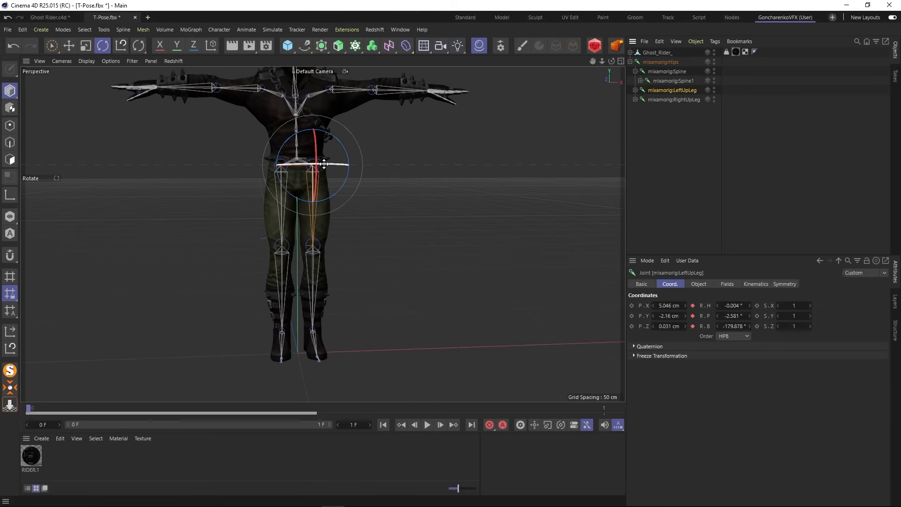
drag(324, 163, 478, 163)
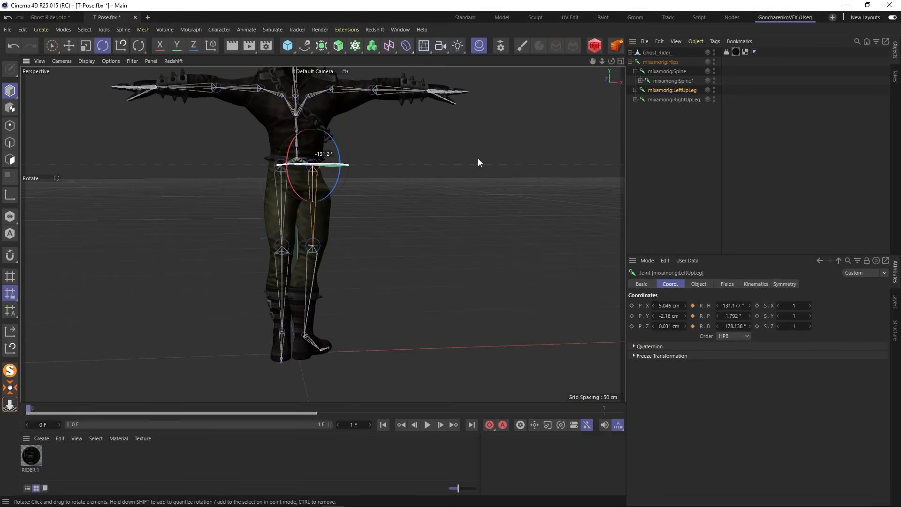
key(ctrl+z)
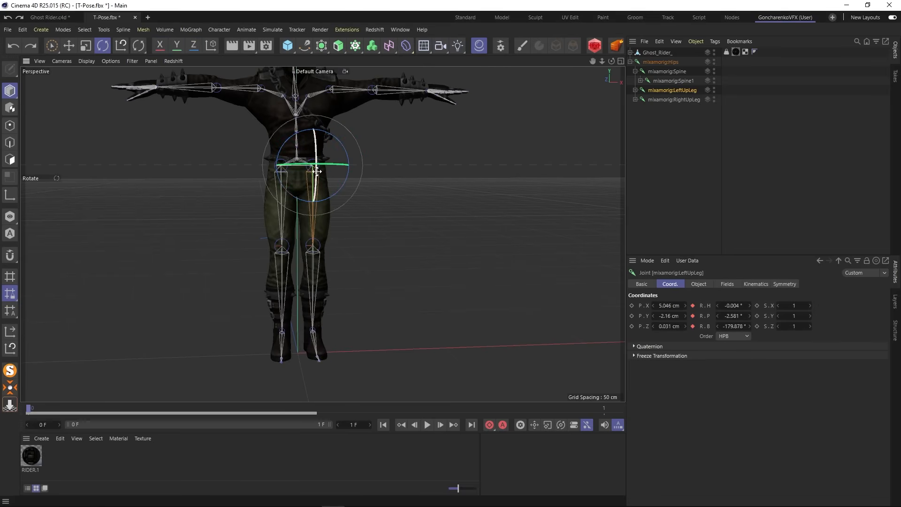
drag(317, 171, 315, 123)
key(ctrl+z)
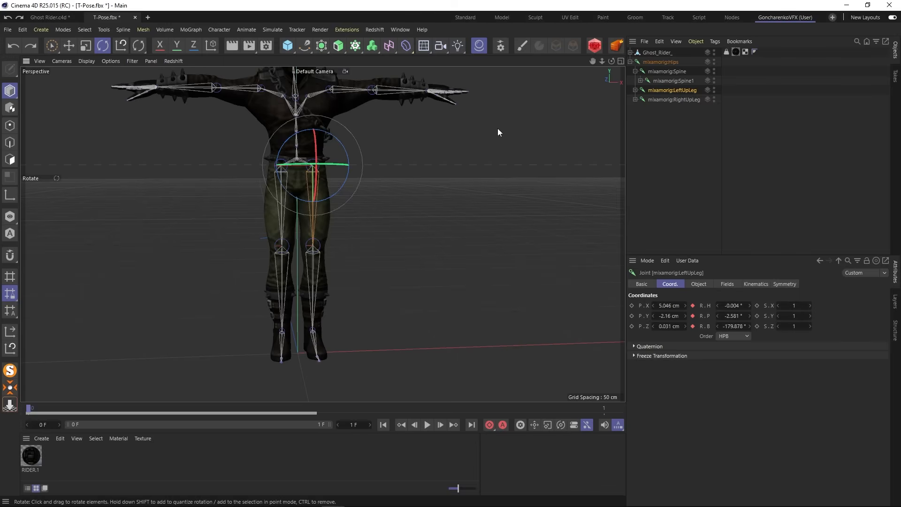
click(632, 125)
- Display the Ghost_Rider_ mesh's skin weights with the Weight Tool, isolate the mixamorig:RightShoulder joint and examine its influence on the shoulder and skull
scroll(328, 141, up, 6)
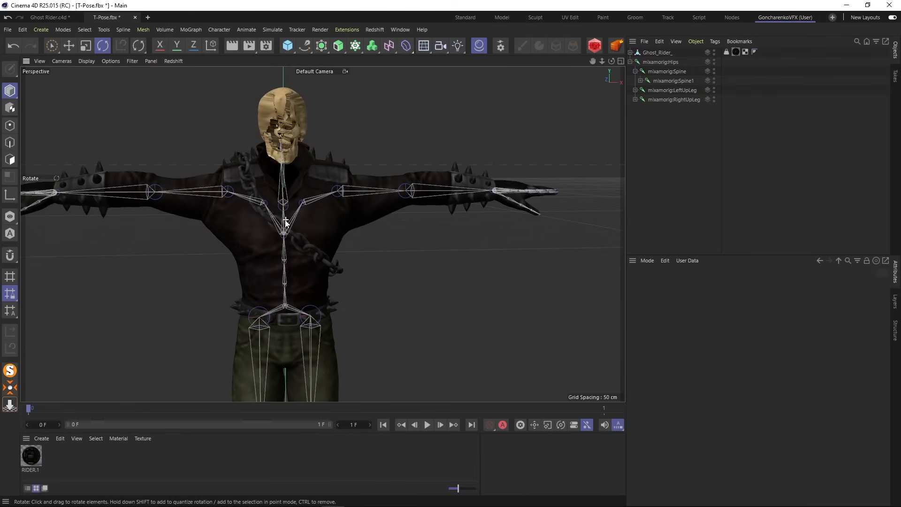
drag(139, 46, 171, 73)
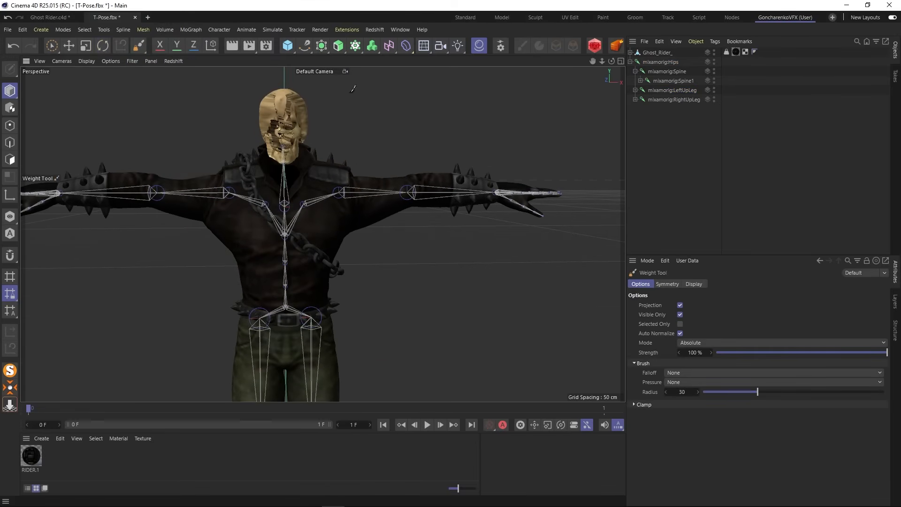
click(662, 53)
scroll(319, 215, down, 2)
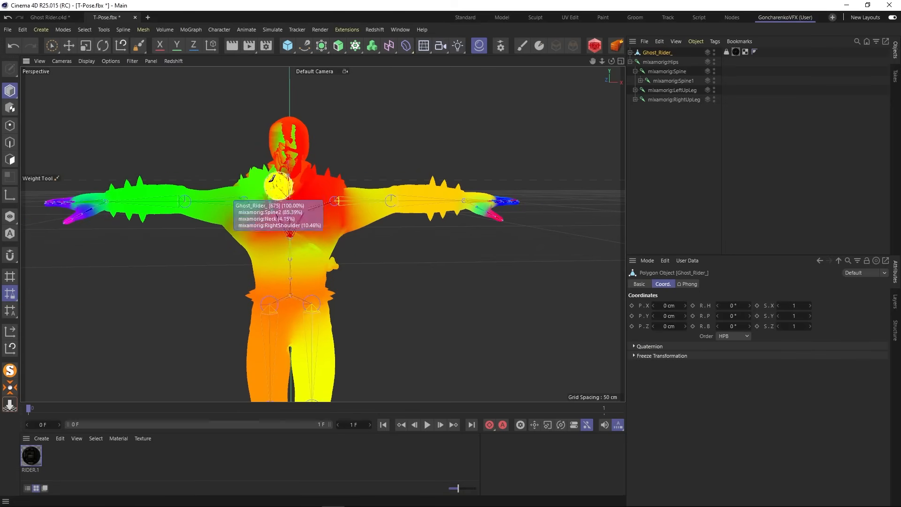
right_click(209, 202)
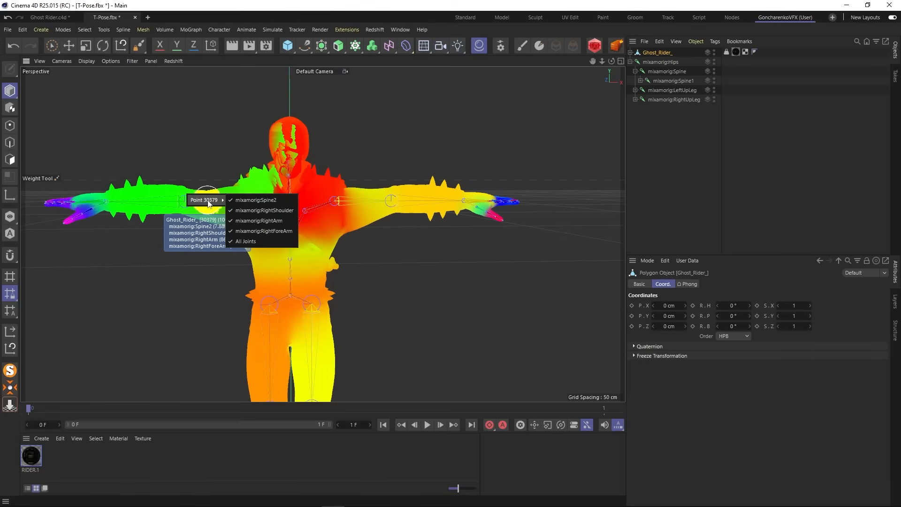
click(268, 210)
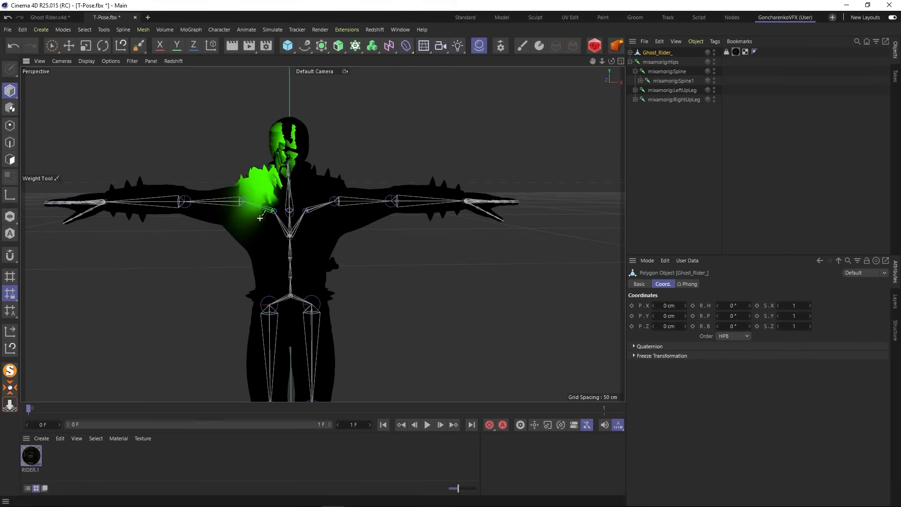
scroll(260, 218, up, 5)
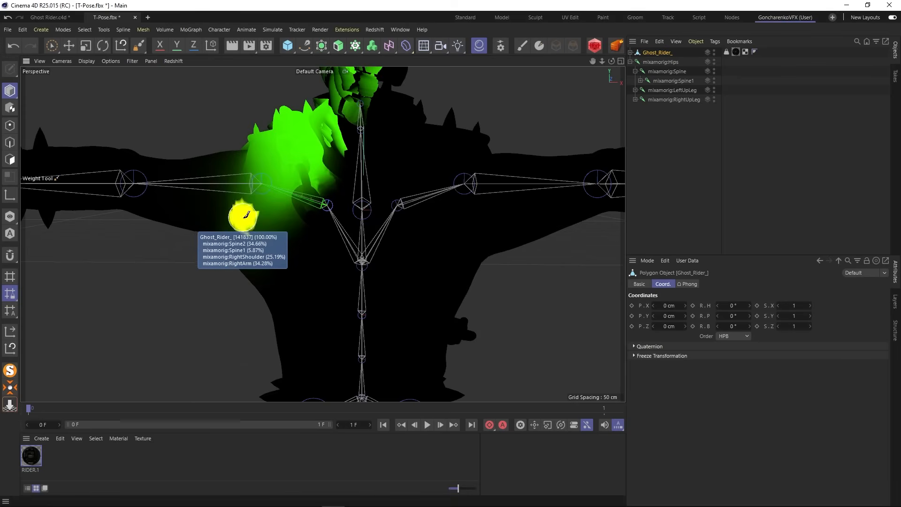
scroll(245, 213, up, 4)
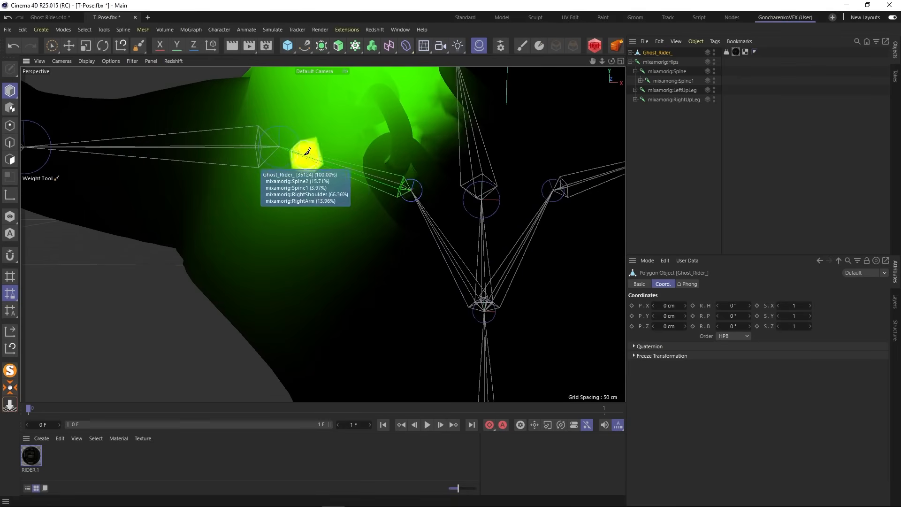
scroll(389, 177, down, 3)
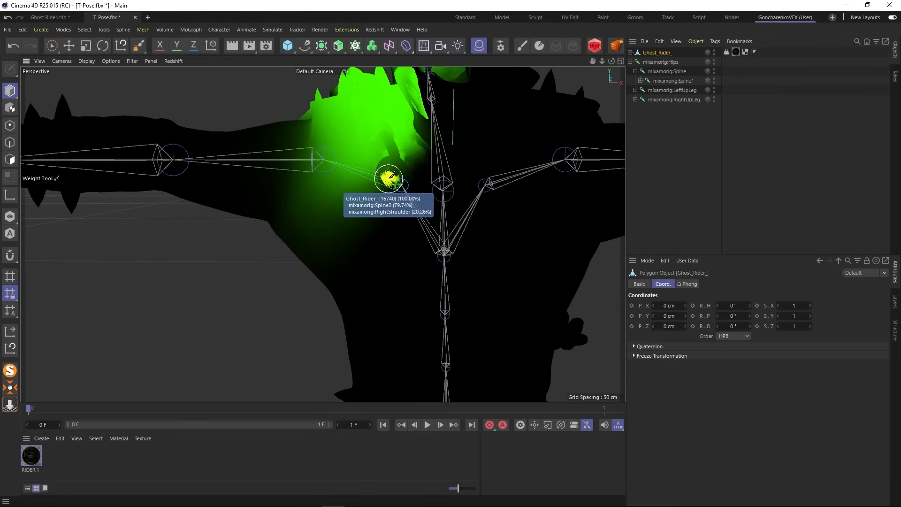
scroll(388, 177, down, 5)
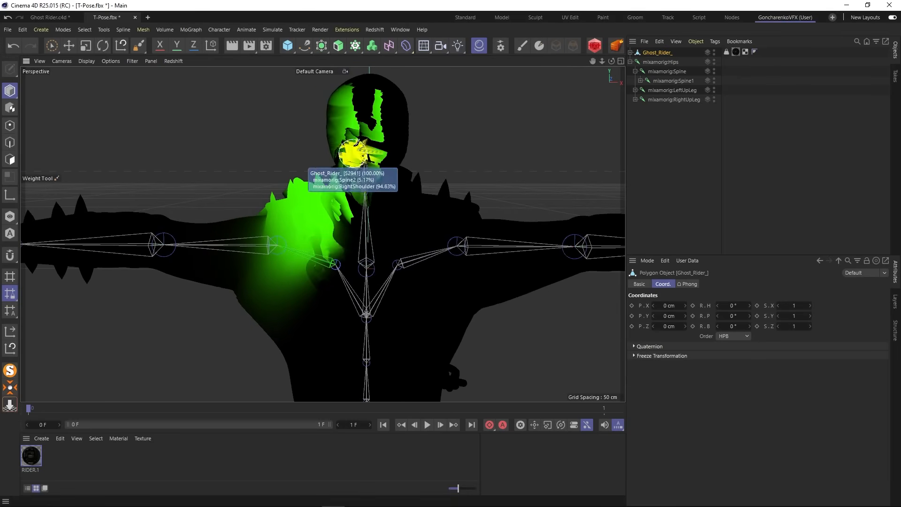
scroll(347, 249, down, 1)
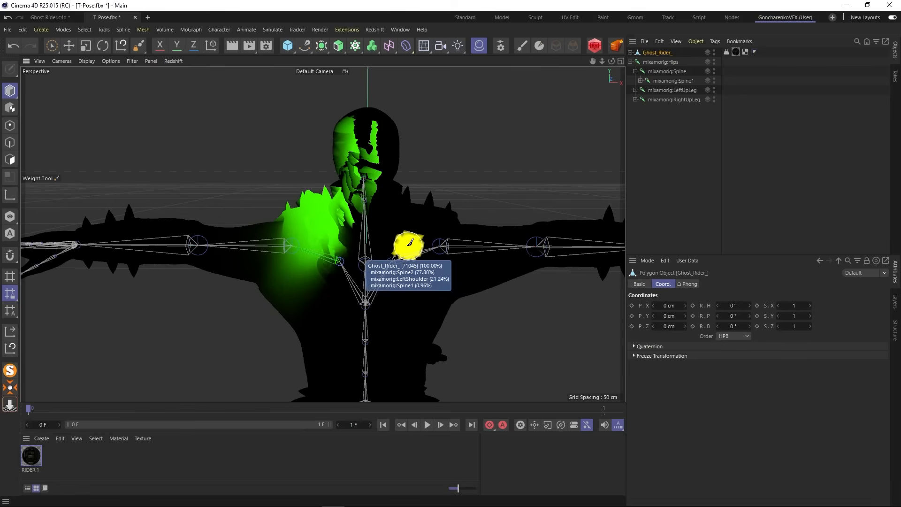
- Select the mixamorig:Head joint for weight painting and examine its influence on the head and collar from the back, side and front
click(139, 47)
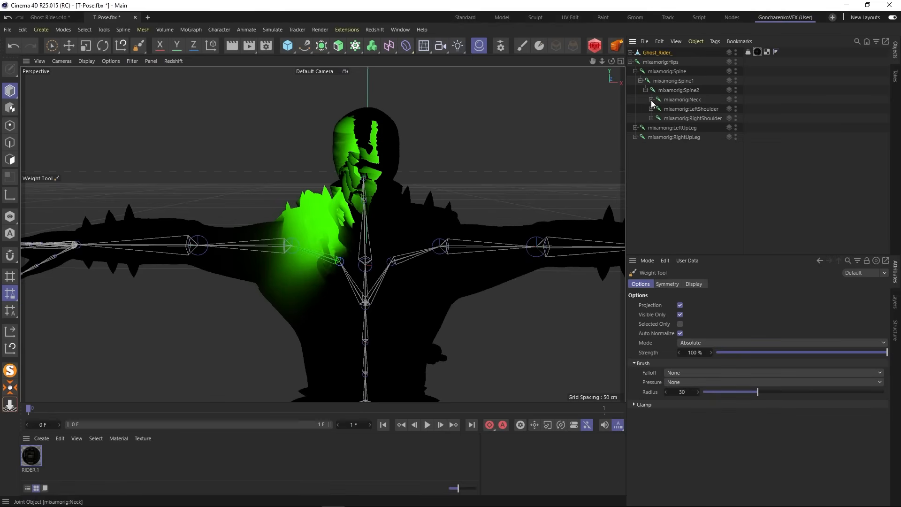
click(687, 109)
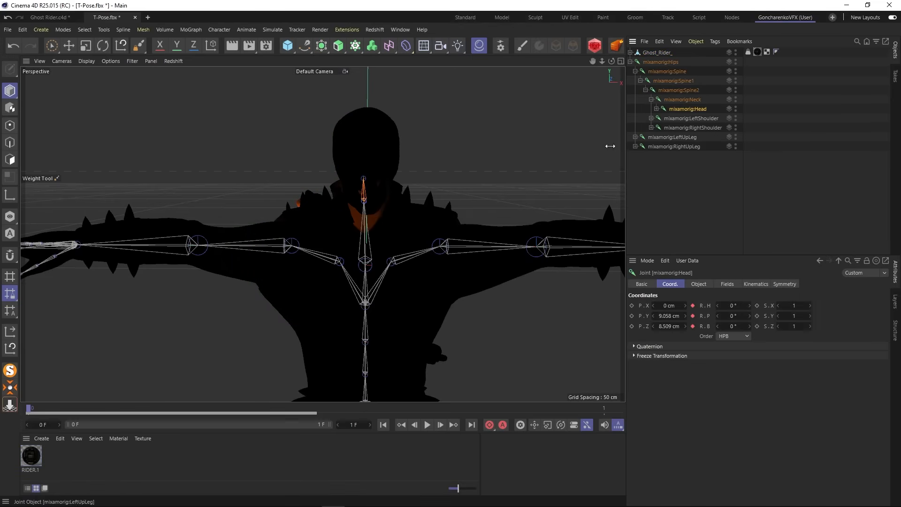
alt+drag(306, 218, 585, 231)
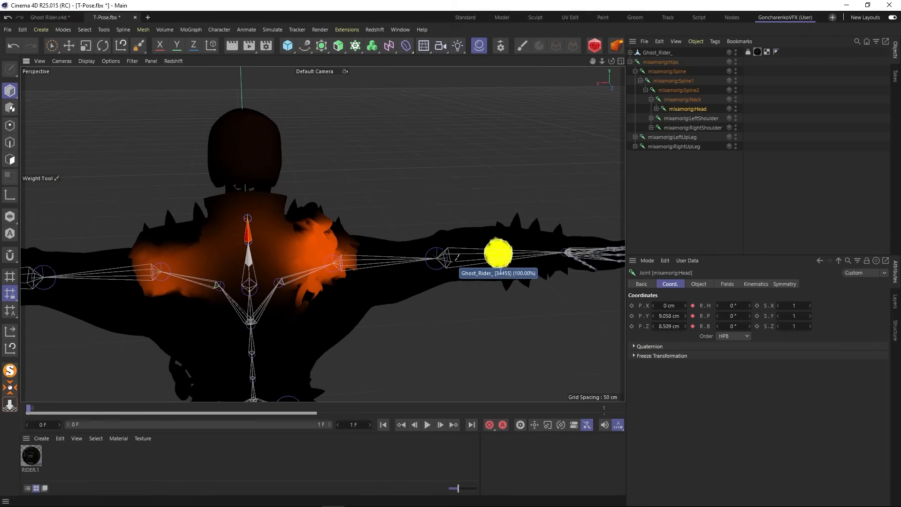
alt+drag(364, 263, 235, 242)
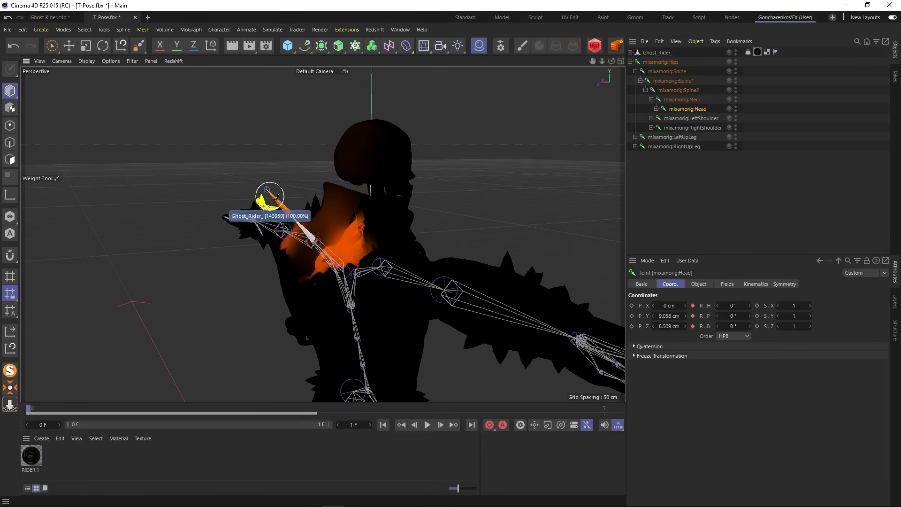
alt+drag(342, 221, 311, 228)
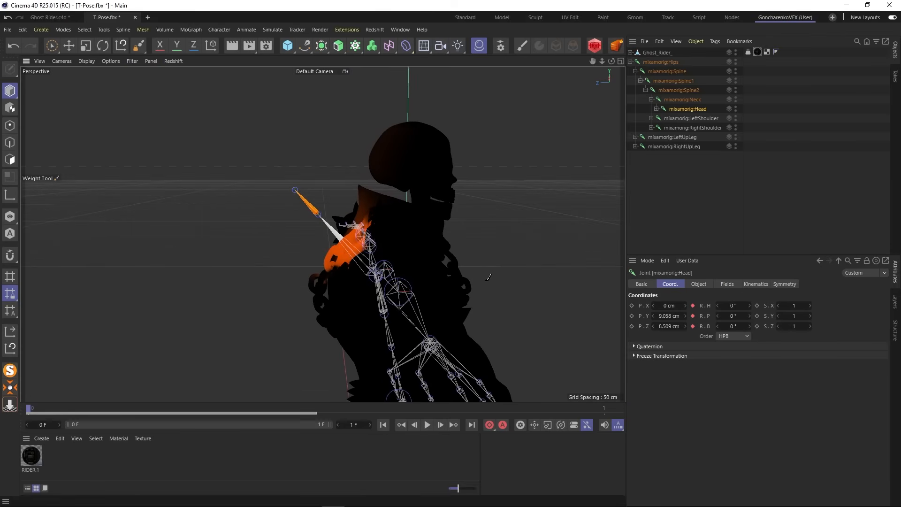
mouse_move(473, 294)
alt+mouse_down()
mouse_move(355, 281)
mouse_move(368, 286)
alt+mouse_up()
alt+right_drag(484, 277, 485, 270)
alt+middle_drag(485, 271, 349, 270)
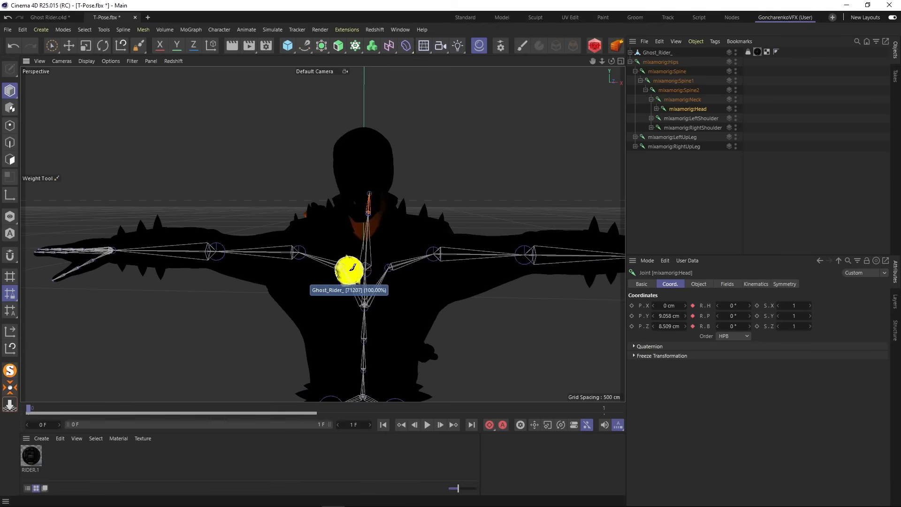
alt+drag(355, 258, 329, 228)
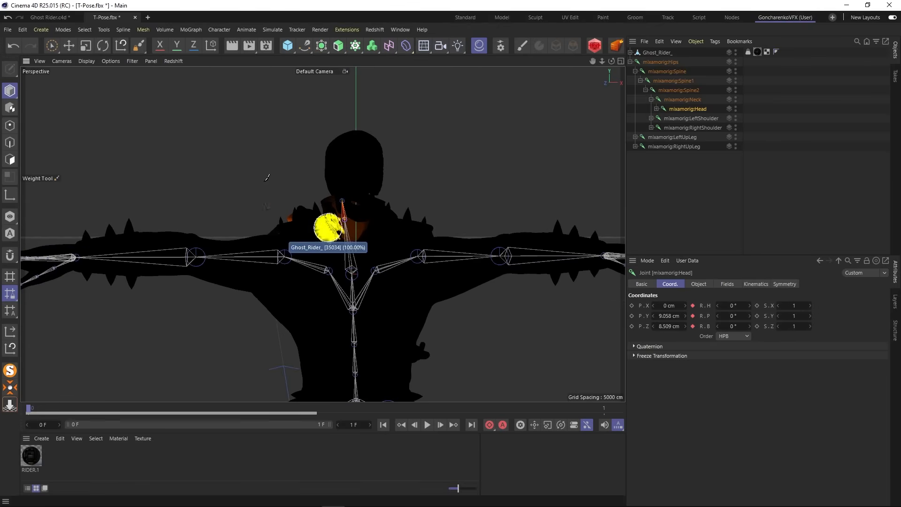
- Set the Weight Tool to affect hidden points too by disabling Visible Only, and set the brush radius to 57
click(138, 47)
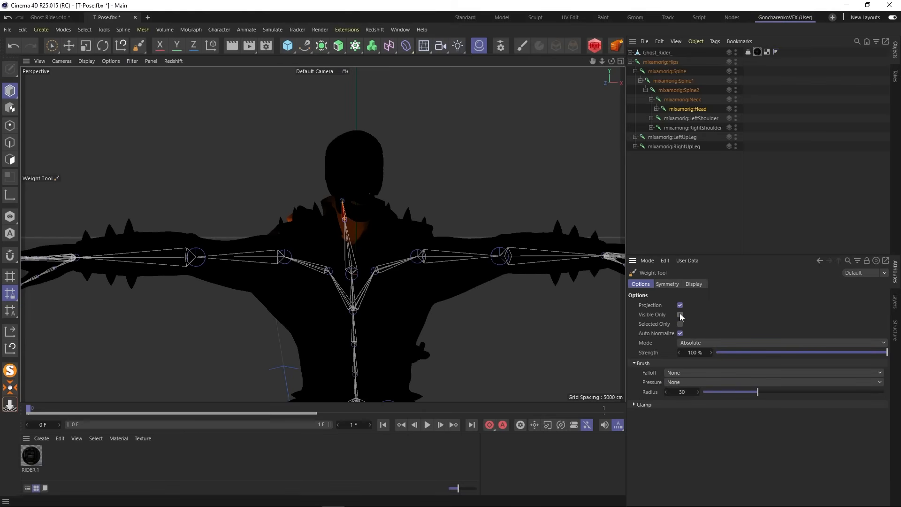
scroll(355, 162, up, 6)
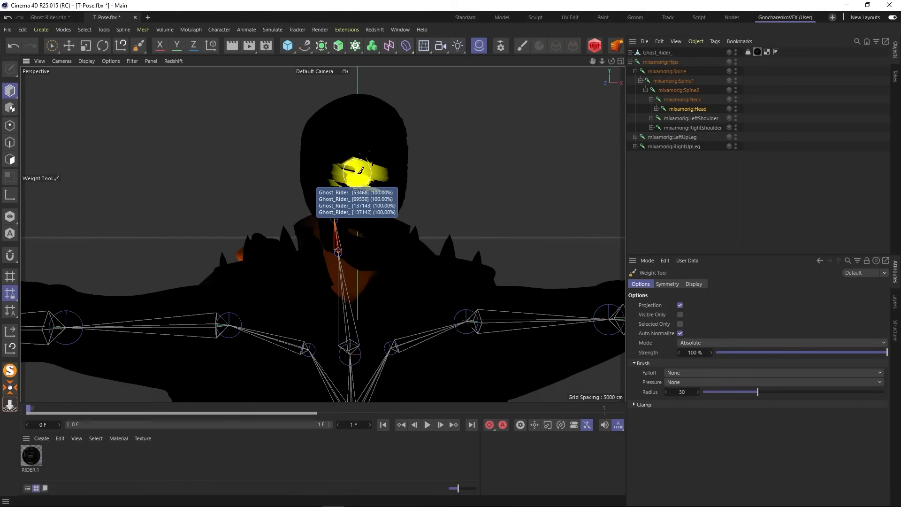
alt+drag(376, 216, 376, 216)
alt+drag(322, 233, 323, 234)
scroll(345, 142, down, 3)
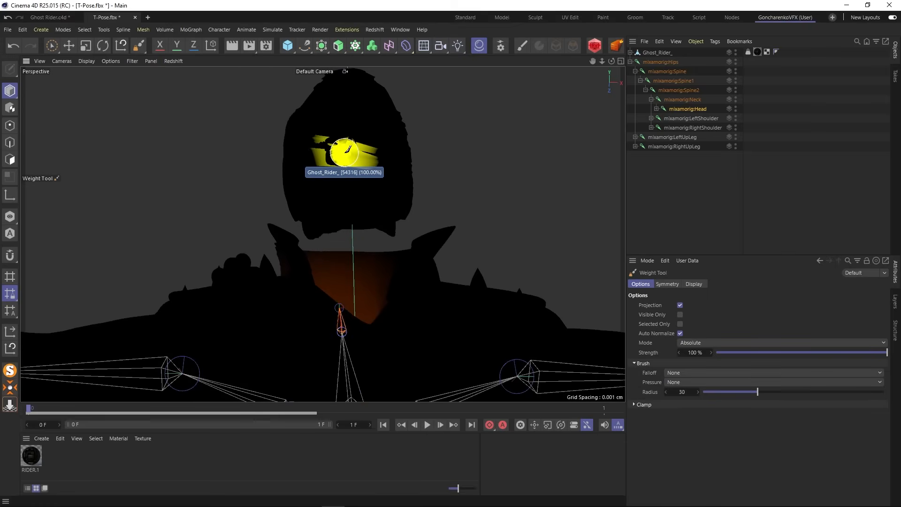
alt+drag(347, 173, 348, 176)
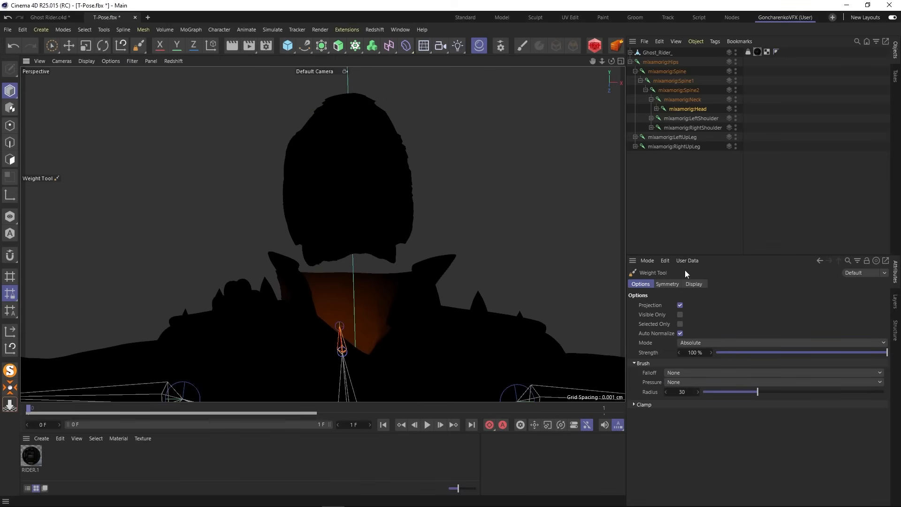
drag(785, 391, 807, 391)
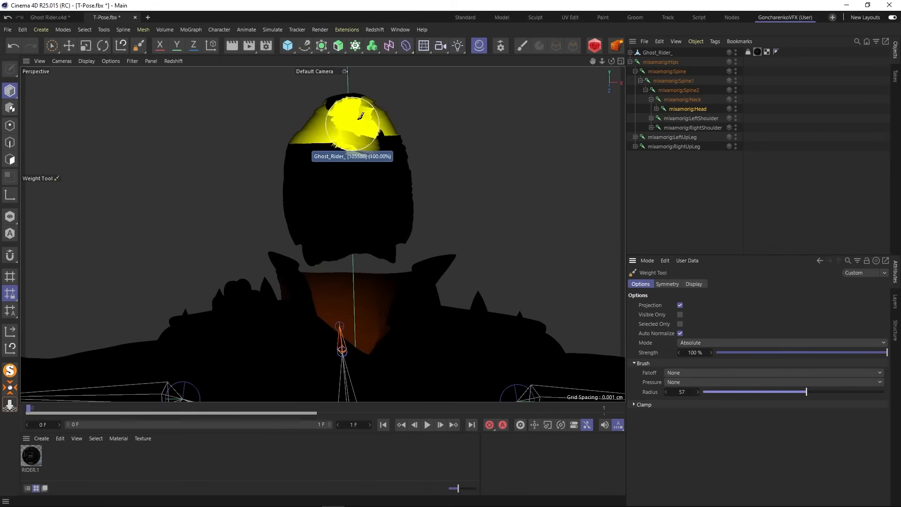
- Paint the whole skull with mixamorig:Head weight at 100% strength, then deselect the joint and check the textured head
mouse_move(362, 115)
mouse_down()
mouse_move(328, 125)
mouse_move(392, 110)
mouse_move(346, 149)
mouse_move(302, 145)
mouse_move(308, 185)
mouse_up()
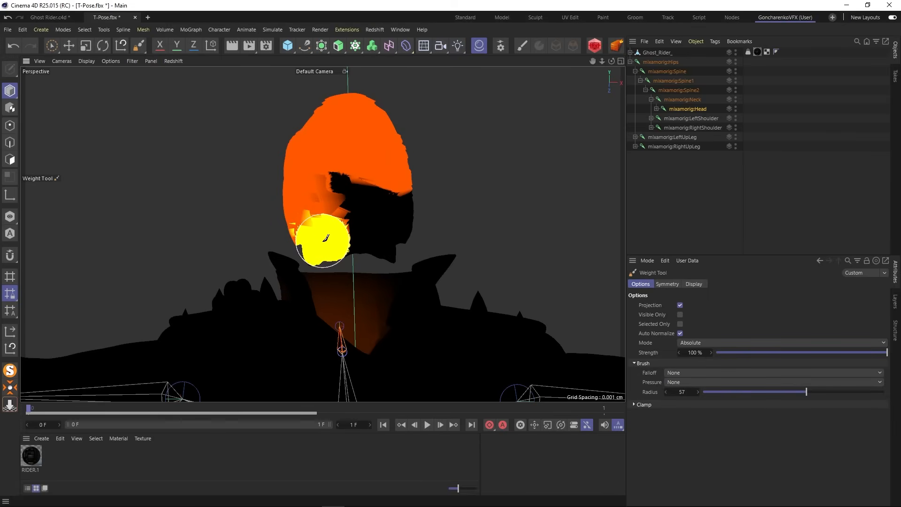
drag(351, 238, 394, 240)
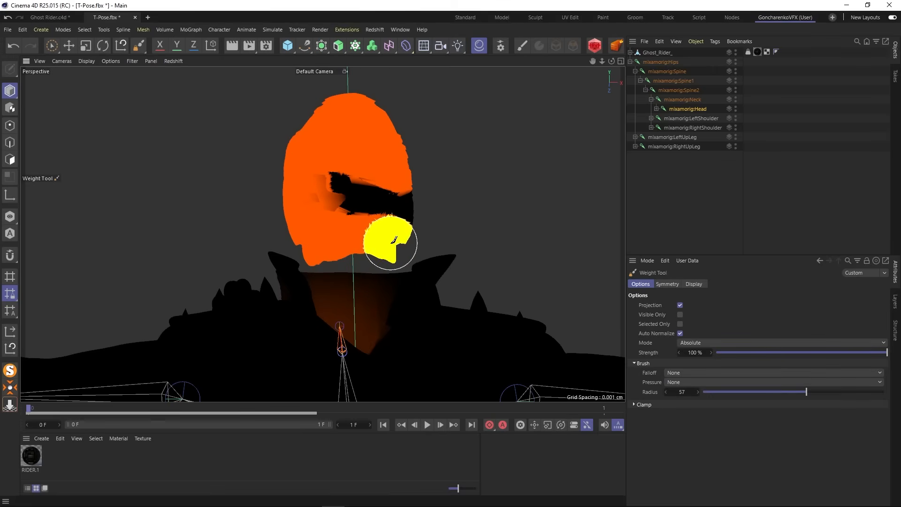
mouse_move(367, 190)
mouse_down()
mouse_move(311, 196)
mouse_move(416, 196)
mouse_move(402, 157)
mouse_up()
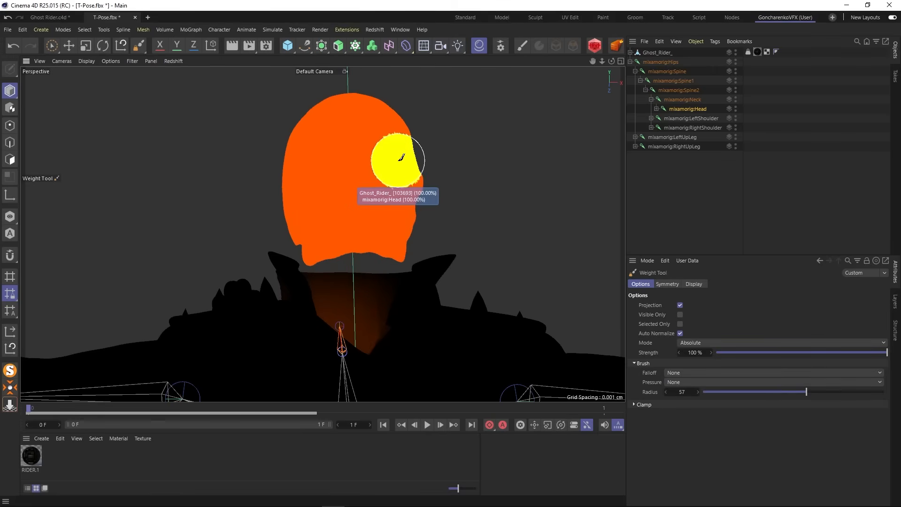
click(675, 176)
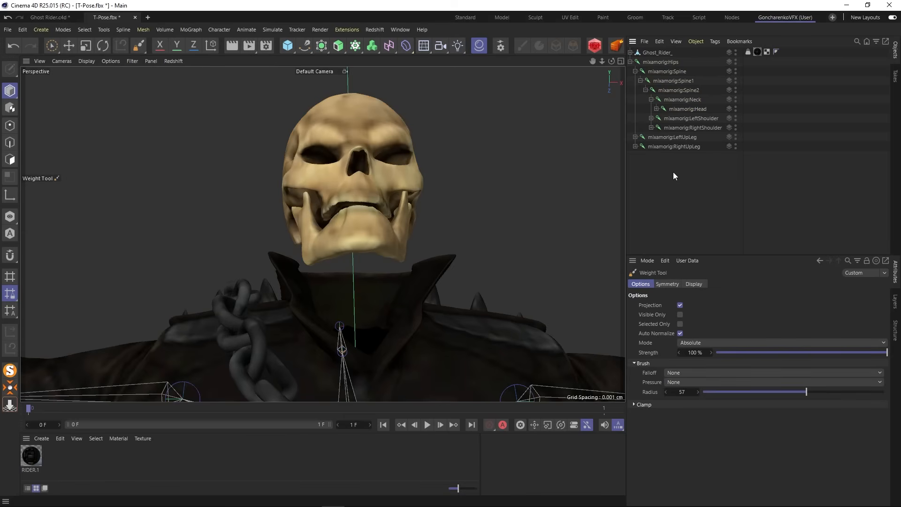
scroll(346, 198, down, 5)
alt+drag(353, 195, 357, 250)
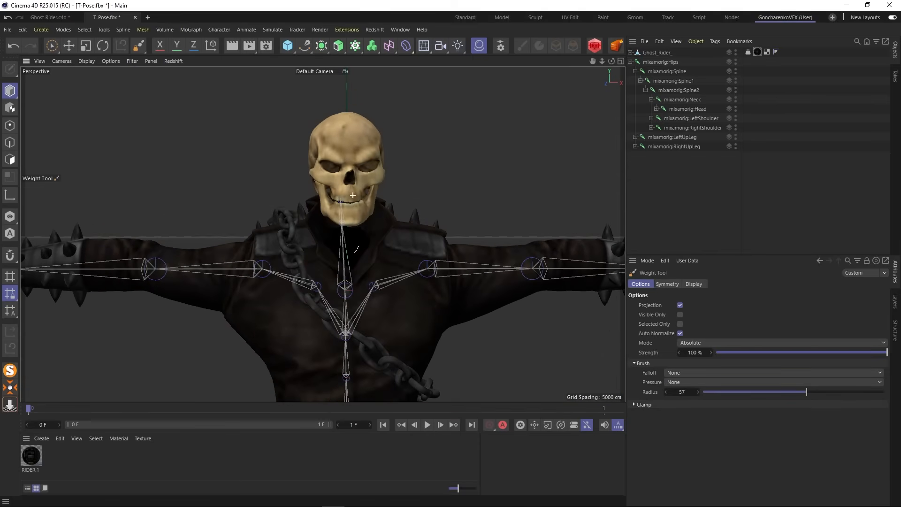
- Show all joint weights on the Ghost_Rider_ mesh again and isolate the mixamorig:RightShoulder joint from a point on the upper arm
click(651, 63)
click(142, 49)
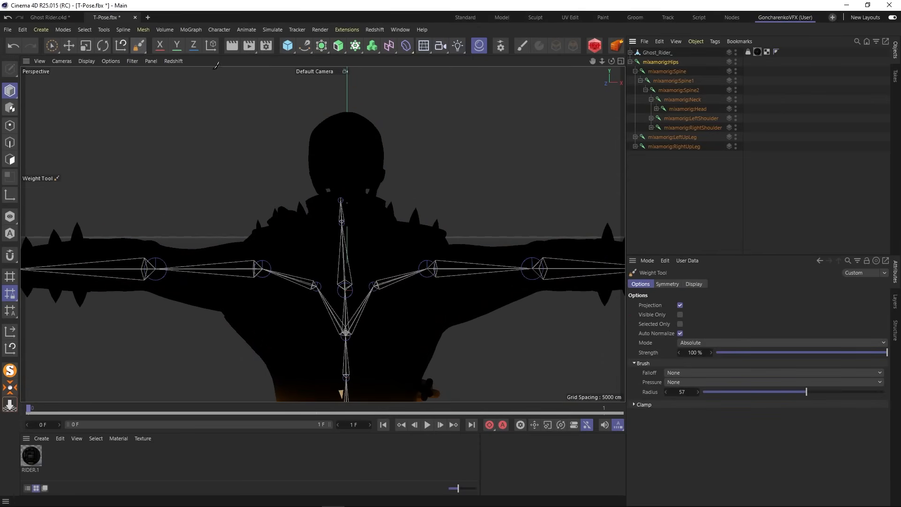
click(664, 54)
scroll(419, 201, down, 3)
mouse_move(421, 201)
alt+mouse_down()
mouse_move(404, 171)
mouse_move(427, 174)
mouse_move(423, 197)
alt+mouse_up()
right_click(274, 245)
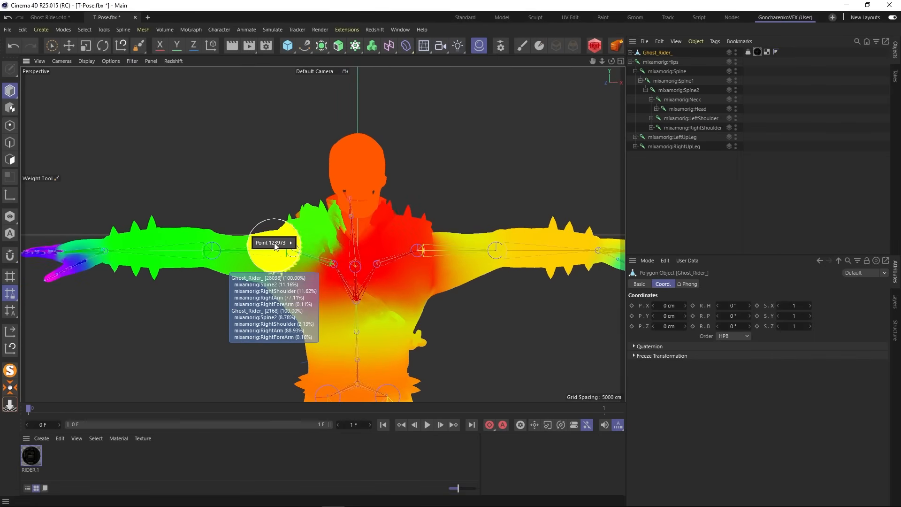
mouse_move(278, 243)
click(333, 253)
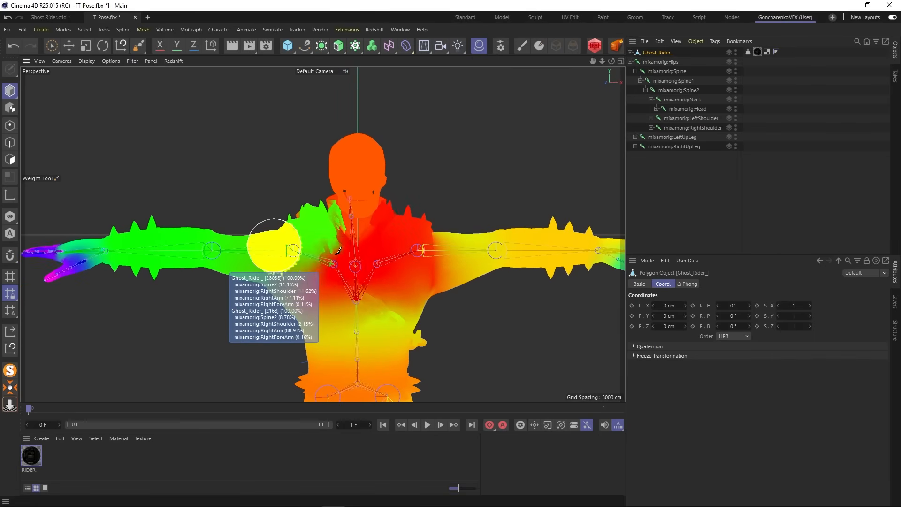
- Examine the mixamorig:RightShoulder weights around the shoulder, chest and collar from the front and side with the Weight Tool active
alt+middle_drag(406, 165, 386, 217)
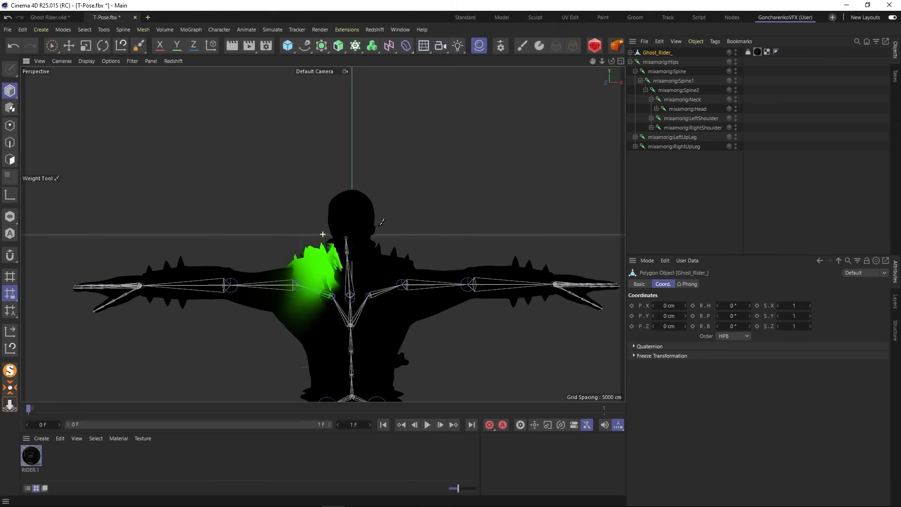
scroll(356, 220, up, 3)
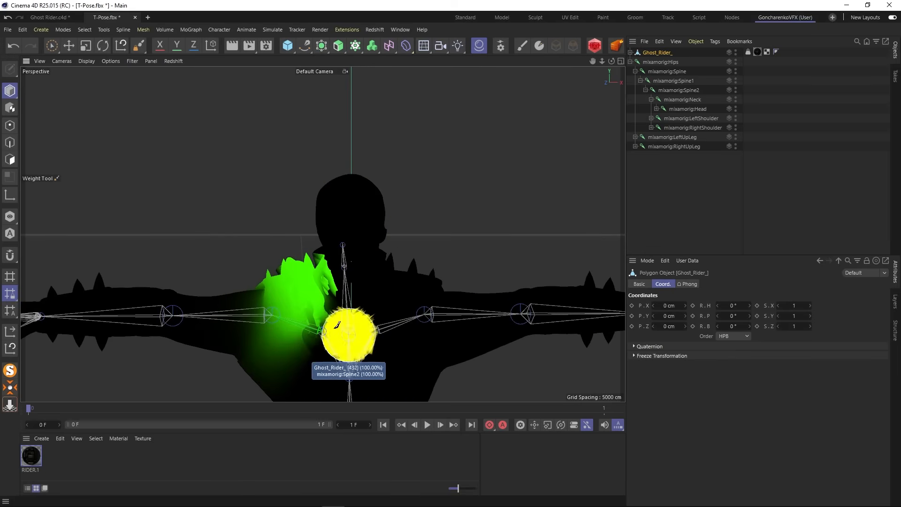
mouse_move(357, 314)
alt+mouse_down()
mouse_move(425, 324)
mouse_move(525, 319)
alt+mouse_up()
alt+middle_drag(317, 334, 296, 287)
alt+drag(276, 286, 258, 258)
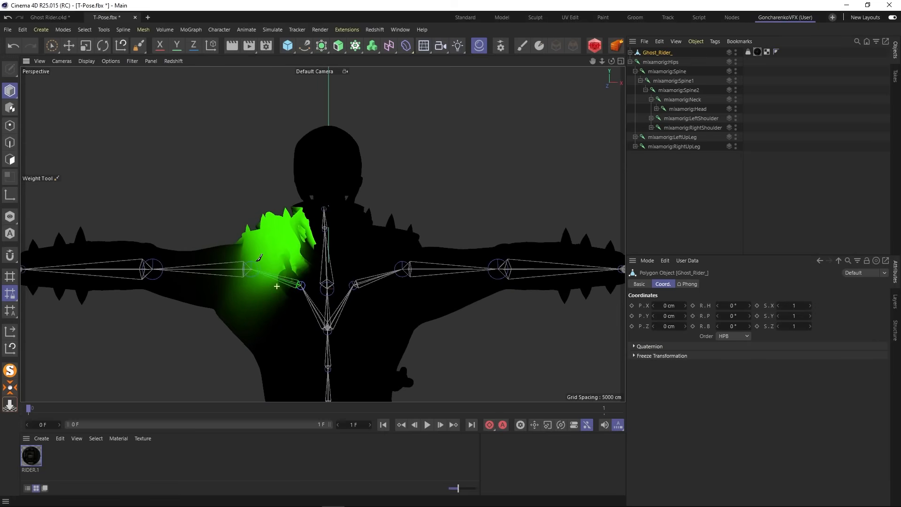
click(139, 46)
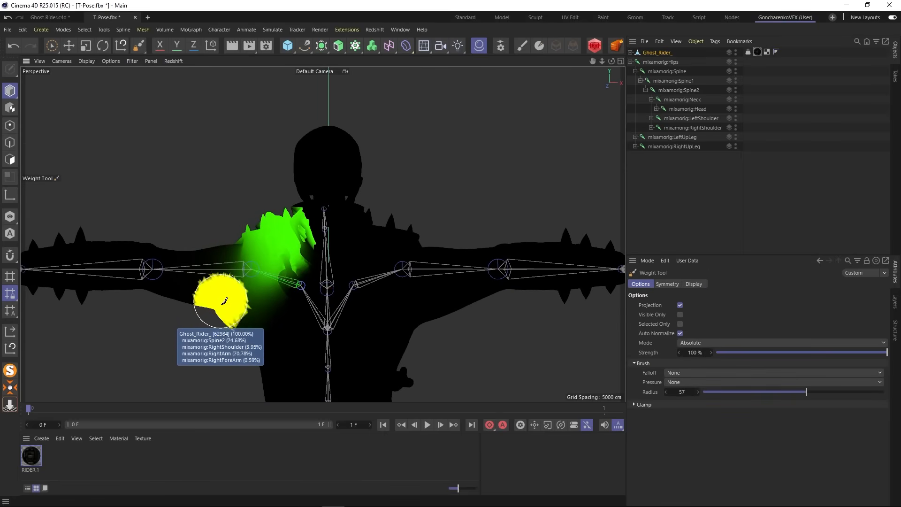
mouse_move(223, 304)
ctrl+mouse_down()
mouse_move(261, 321)
mouse_move(250, 337)
mouse_move(203, 311)
mouse_move(225, 328)
mouse_move(358, 335)
ctrl+mouse_up()
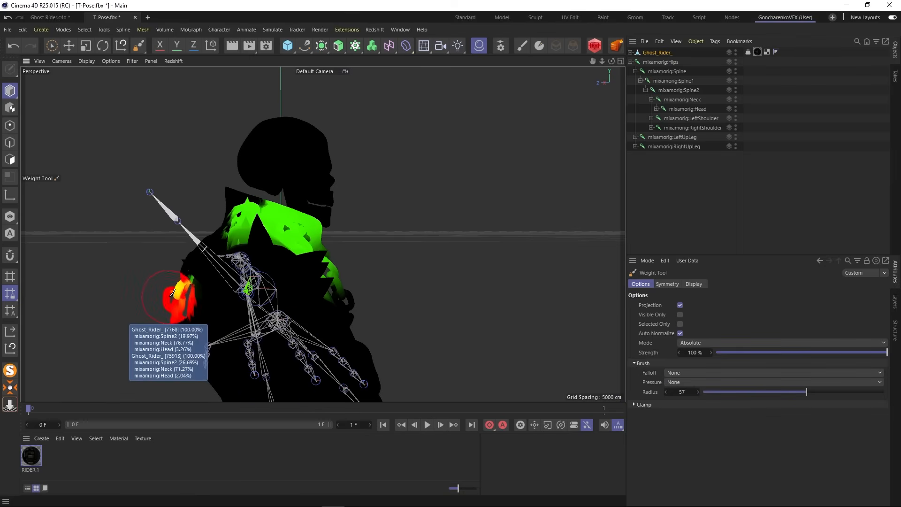
- Select the mixamorig:Neck joint to isolate its weights and check them around the collar from behind
mouse_move(172, 297)
ctrl+mouse_down()
mouse_move(181, 288)
mouse_move(197, 310)
mouse_move(258, 320)
mouse_move(202, 311)
mouse_move(245, 302)
mouse_move(266, 241)
ctrl+mouse_up()
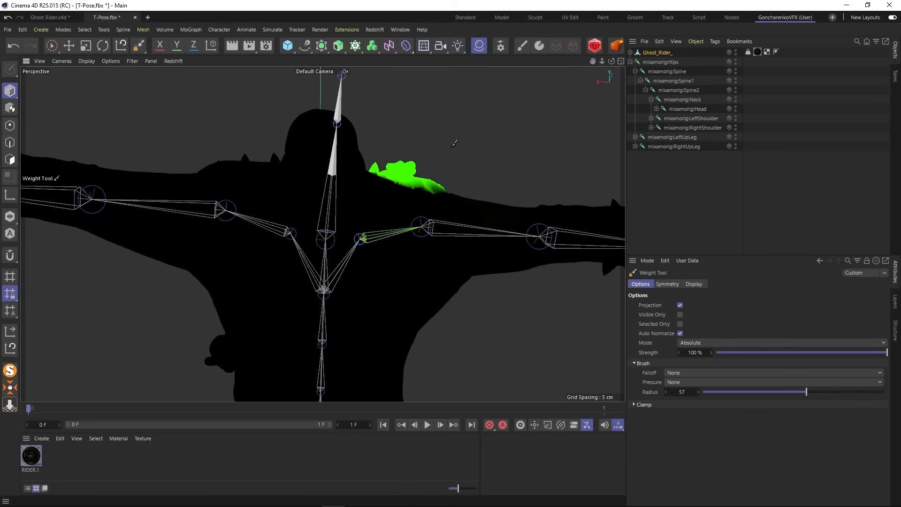
alt+drag(453, 143, 149, 198)
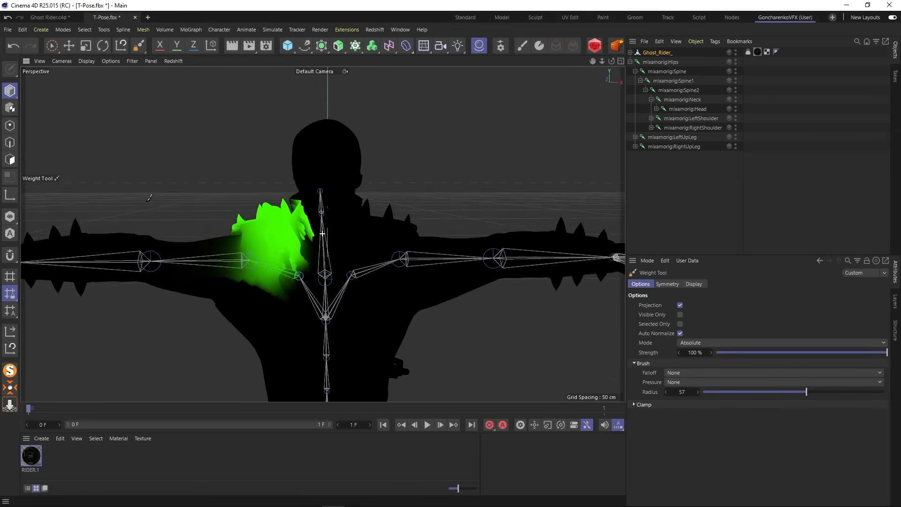
scroll(288, 217, up, 5)
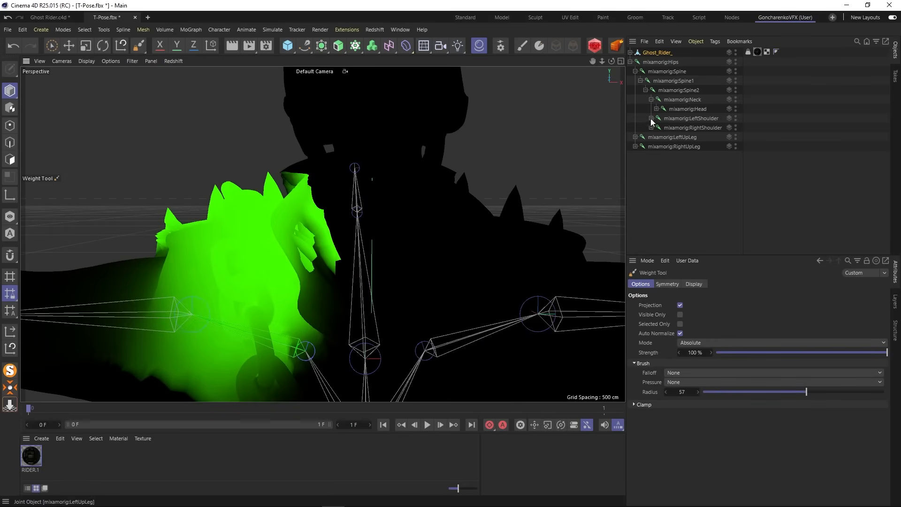
click(675, 101)
mouse_move(407, 202)
alt+mouse_down()
mouse_move(412, 153)
mouse_move(413, 196)
mouse_move(610, 208)
alt+mouse_up()
scroll(473, 254, down, 7)
alt+drag(481, 310, 493, 311)
alt+middle_drag(495, 309, 476, 258)
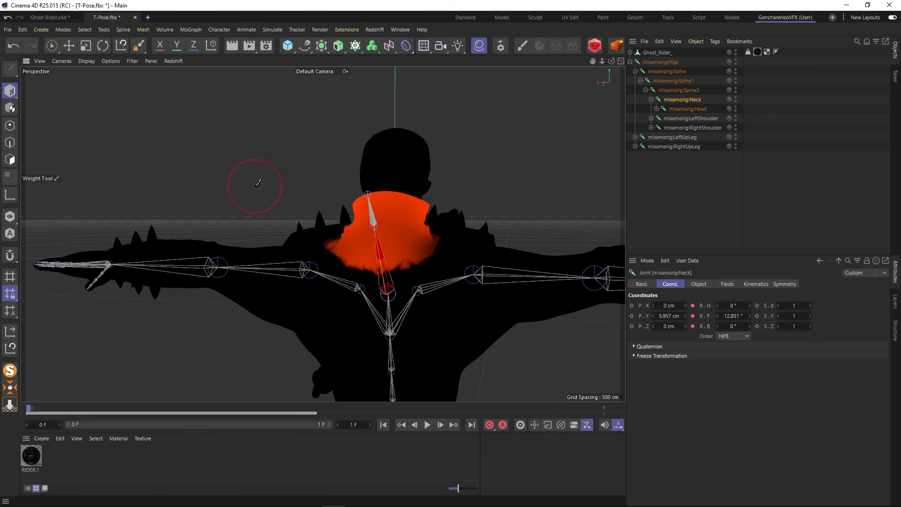
mouse_move(525, 250)
alt+mouse_down()
mouse_move(451, 268)
mouse_move(551, 295)
alt+mouse_up()
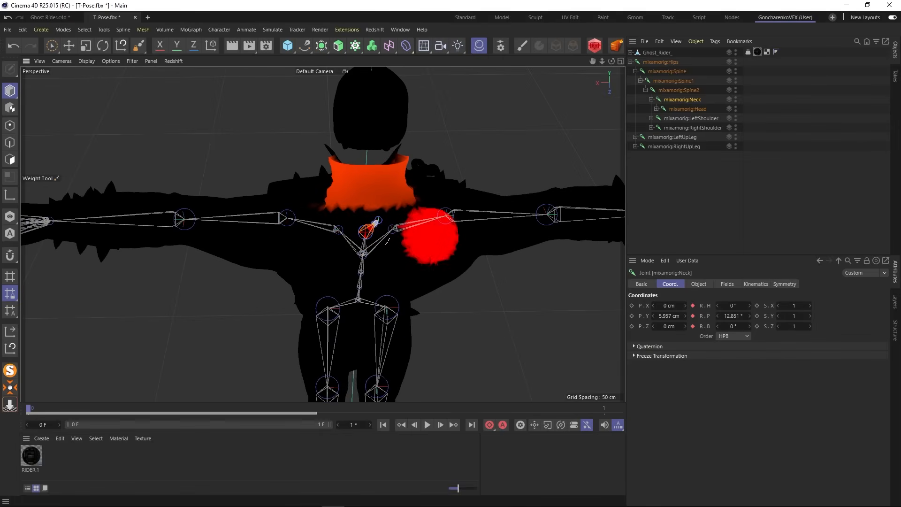
- Paint the jacket collar on the character's right side with mixamorig:Neck weight at 100% strength
mouse_move(265, 205)
alt+mouse_down()
mouse_move(137, 209)
mouse_move(181, 190)
mouse_move(315, 235)
alt+mouse_up()
scroll(181, 190, up, 3)
scroll(225, 255, up, 4)
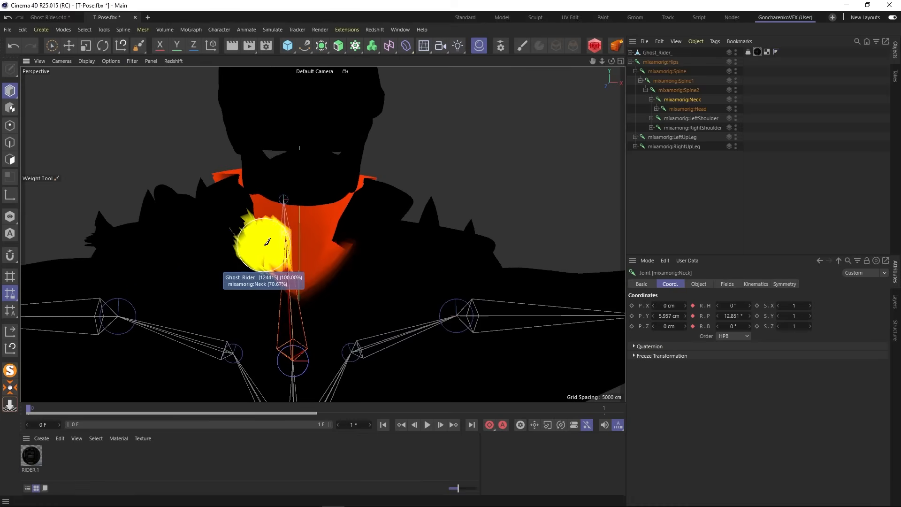
scroll(231, 190, up, 3)
drag(229, 194, 236, 184)
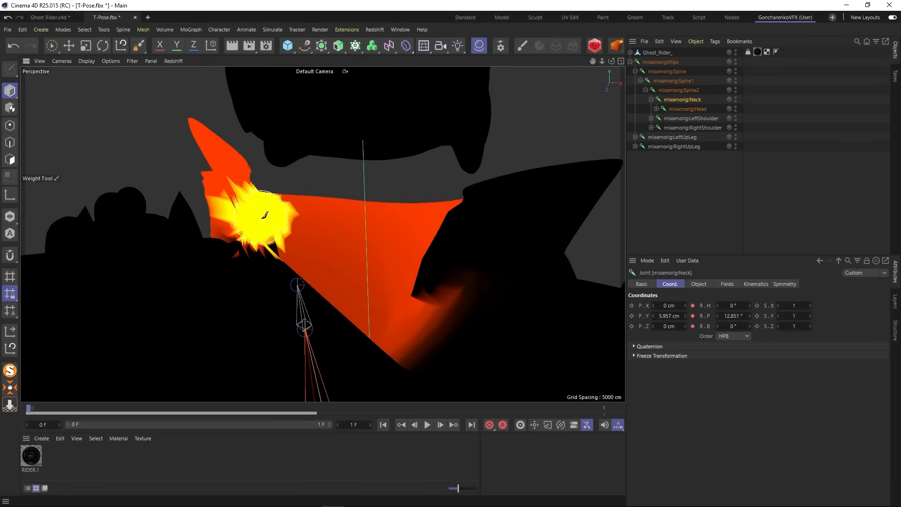
click(439, 215)
alt+drag(500, 230, 469, 222)
click(190, 176)
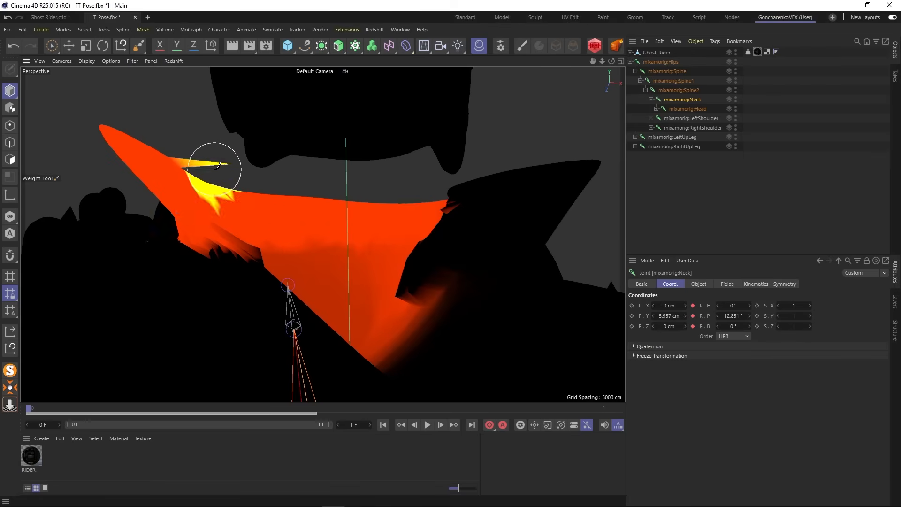
- Paint the collar on the character's left side up to its tip with mixamorig:Neck weight at 100% strength
alt+drag(342, 211, 323, 234)
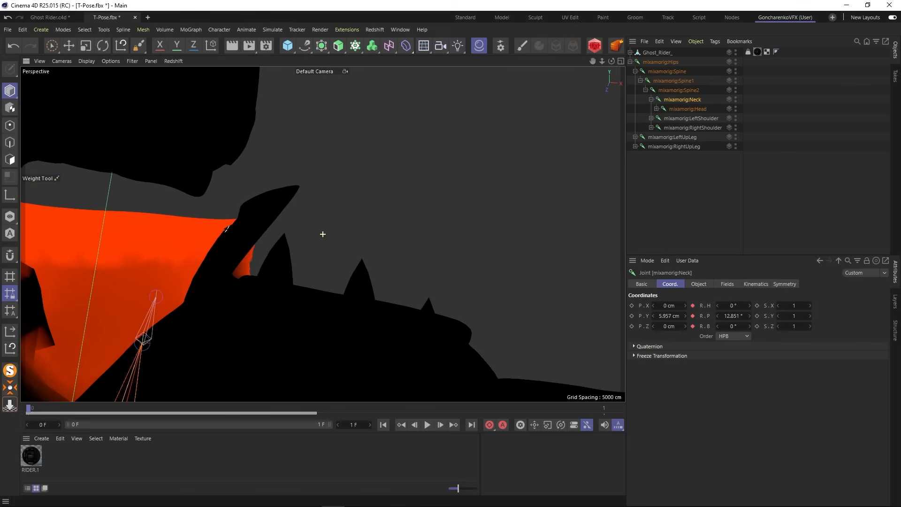
alt+drag(225, 231, 210, 233)
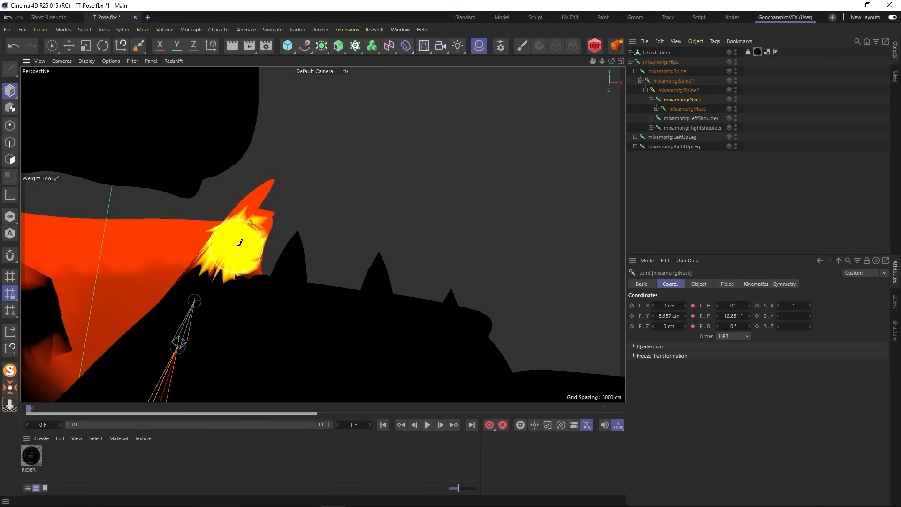
click(237, 245)
mouse_move(321, 233)
alt+mouse_down()
mouse_move(310, 266)
mouse_move(238, 291)
mouse_move(173, 289)
mouse_move(281, 268)
alt+mouse_up()
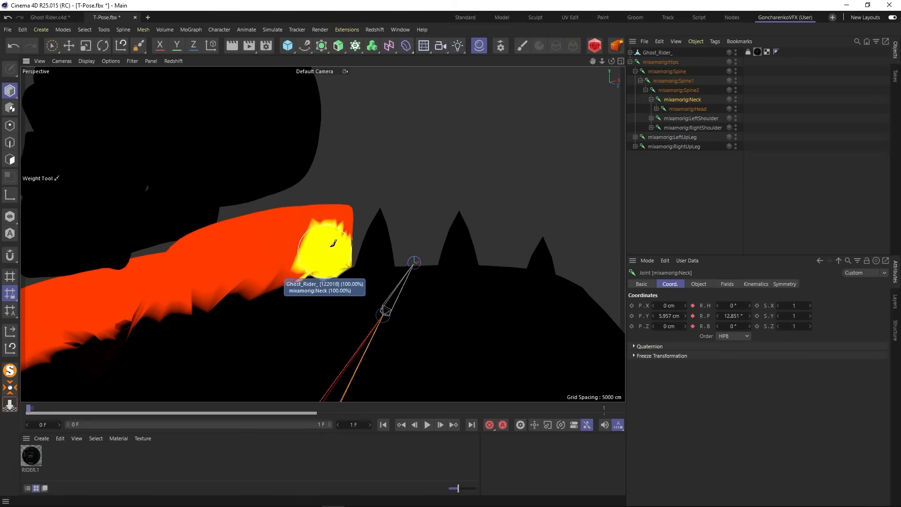
scroll(333, 243, up, 3)
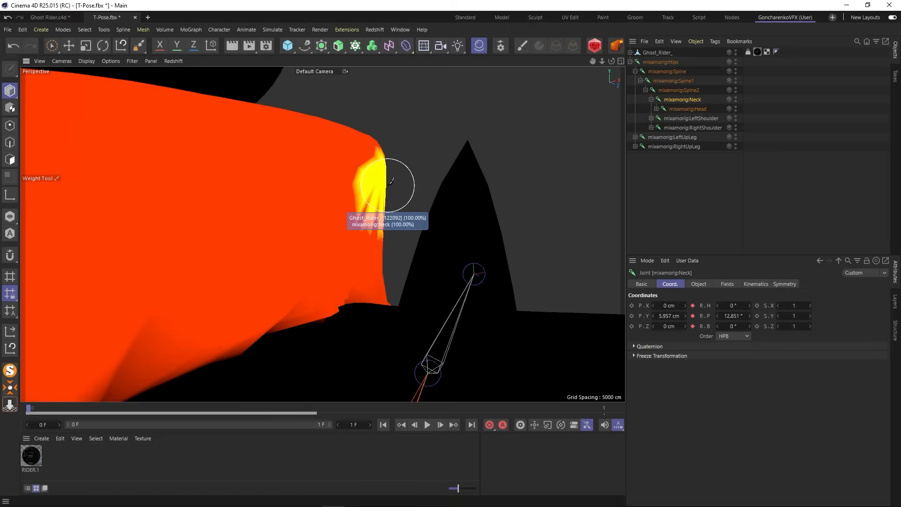
scroll(389, 185, down, 7)
alt+drag(267, 245, 334, 228)
- Enable Visible Only for the Weight Tool and fill the unpainted areas of the front collar with mixamorig:Neck weight at 100%
scroll(334, 227, up, 4)
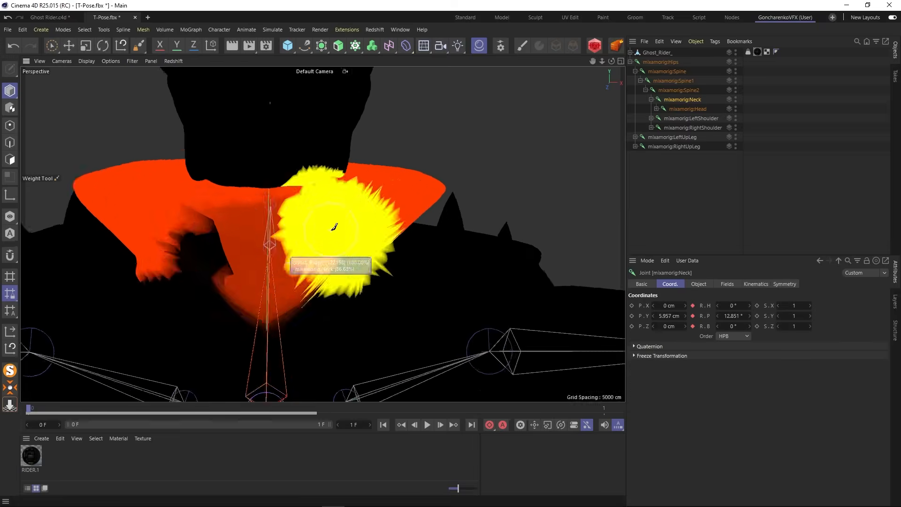
scroll(331, 232, up, 1)
scroll(292, 254, up, 2)
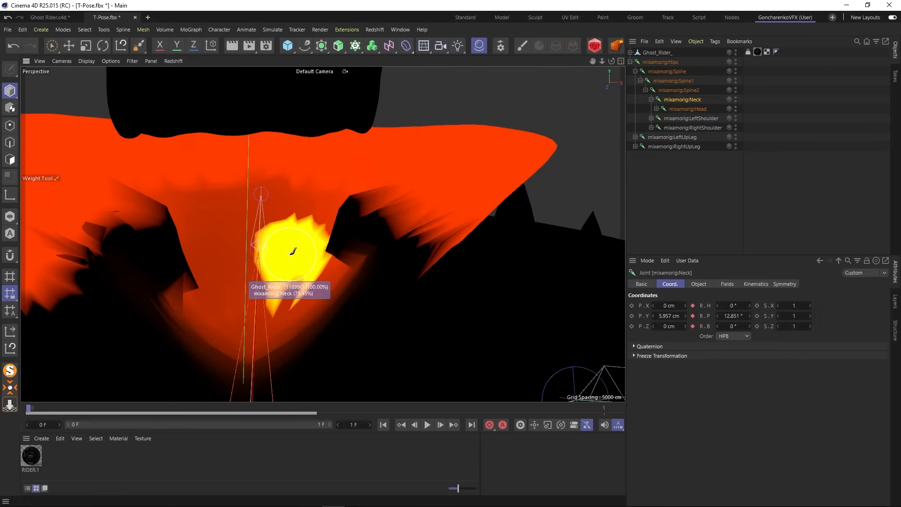
click(139, 46)
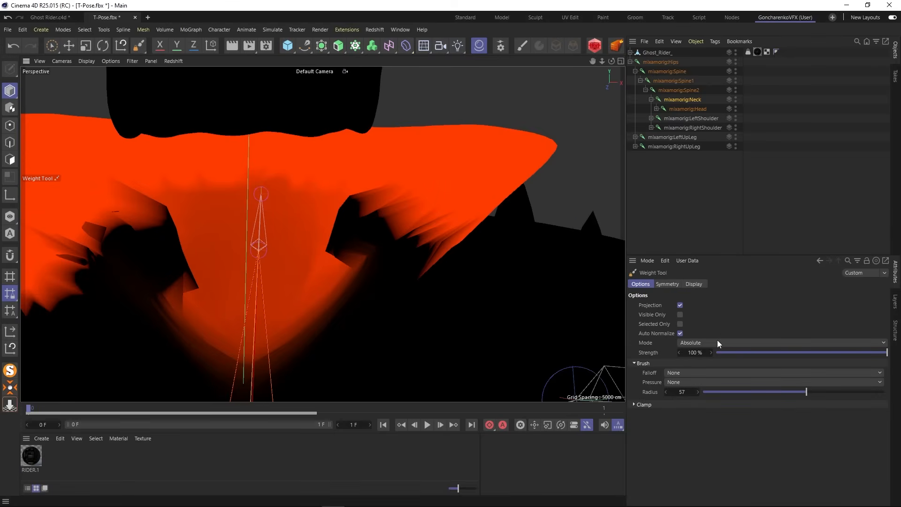
click(680, 314)
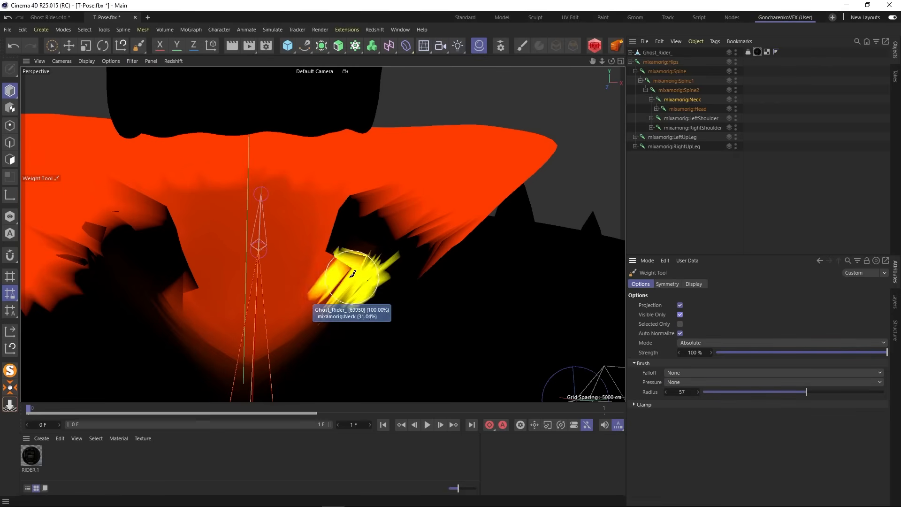
alt+drag(352, 271, 348, 276)
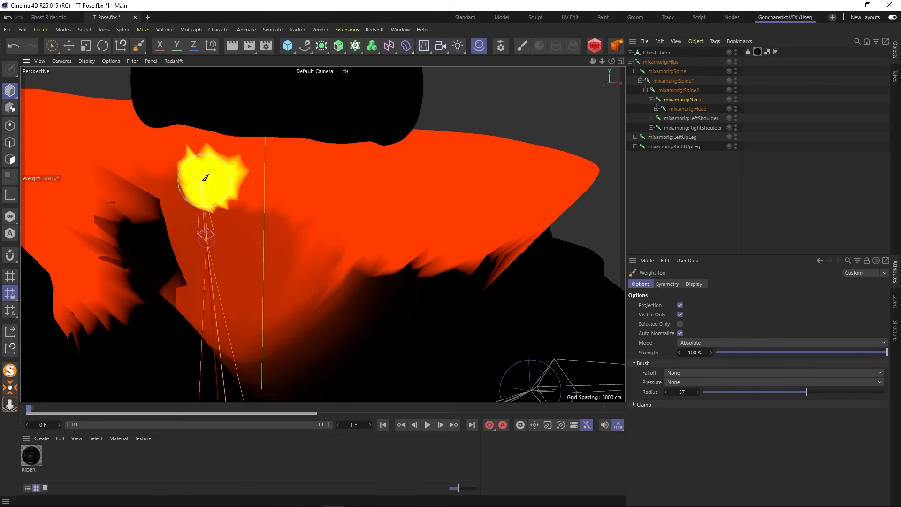
mouse_move(147, 201)
alt+mouse_down()
mouse_move(190, 223)
mouse_move(148, 217)
alt+mouse_up()
mouse_move(147, 216)
mouse_down()
mouse_move(89, 205)
mouse_move(183, 202)
mouse_move(250, 275)
mouse_up()
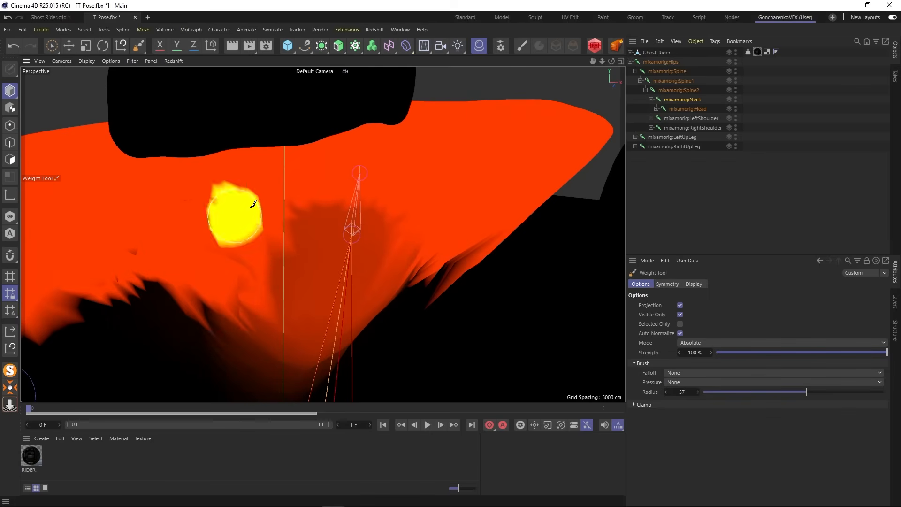
mouse_move(125, 252)
alt+mouse_down()
mouse_move(120, 264)
mouse_move(171, 246)
alt+mouse_up()
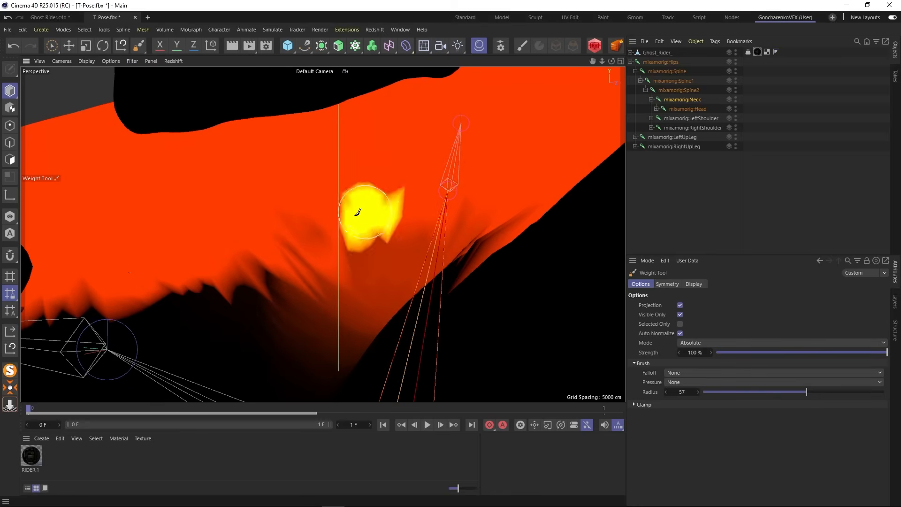
mouse_move(297, 231)
alt+mouse_down()
mouse_move(339, 224)
mouse_move(276, 220)
mouse_move(348, 228)
mouse_move(347, 237)
alt+mouse_up()
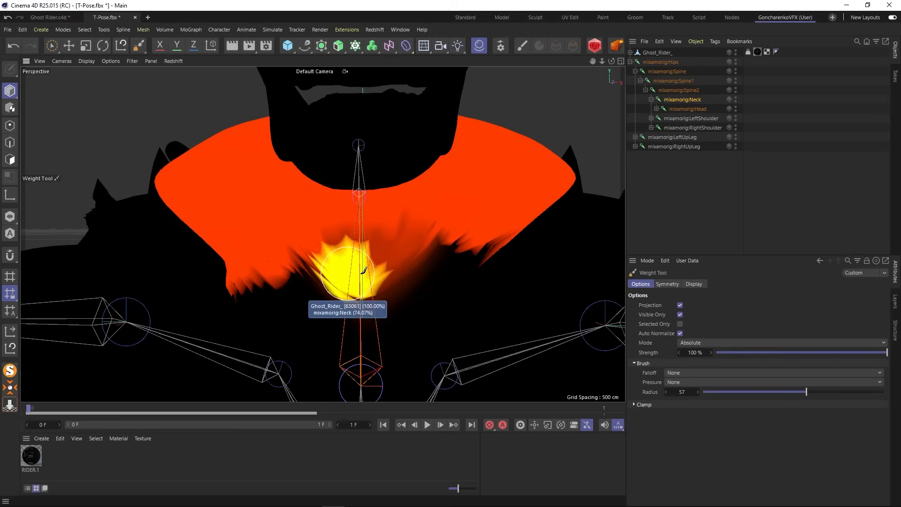
- Switch the Weight Tool to Smooth mode and soften the mixamorig:Neck weights along the collar's lower edge
click(708, 342)
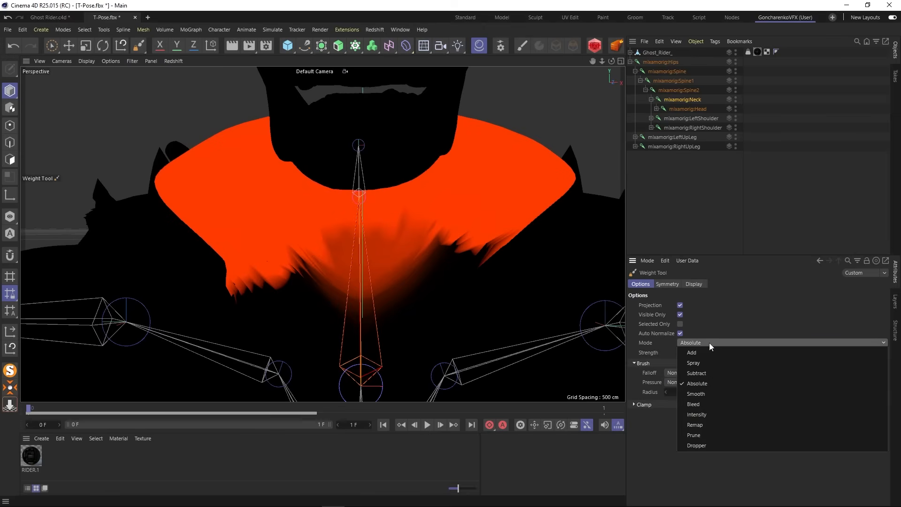
click(711, 393)
mouse_move(402, 262)
alt+mouse_down()
mouse_move(451, 226)
mouse_move(413, 224)
mouse_move(423, 215)
mouse_move(488, 234)
mouse_move(481, 236)
alt+mouse_up()
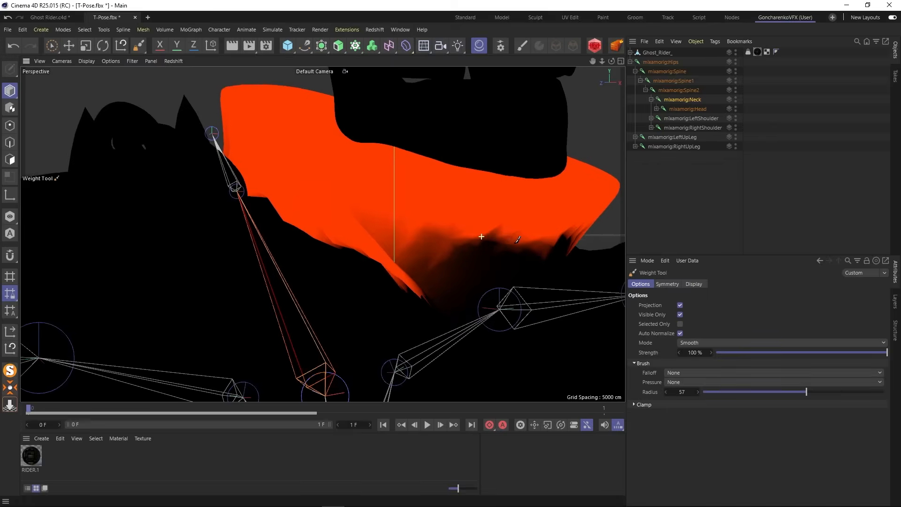
drag(563, 244, 507, 252)
drag(368, 264, 422, 237)
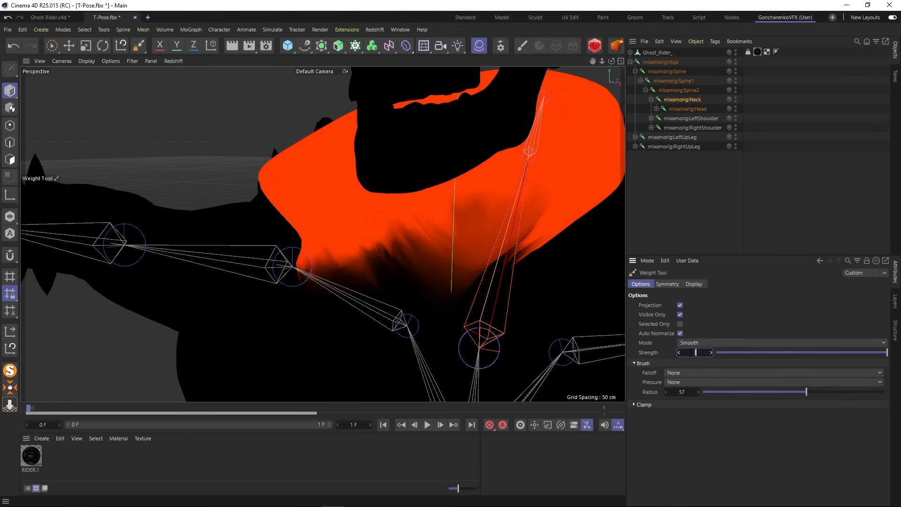
alt+drag(497, 302, 411, 245)
scroll(465, 227, down, 9)
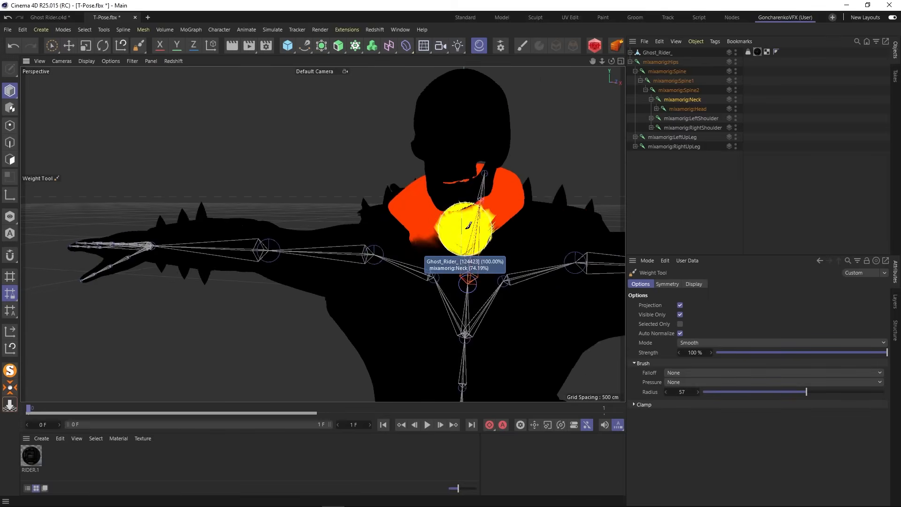
- Deselect the joint and examine the textured collar and the chain over the shoulder up close
click(659, 193)
scroll(528, 195, up, 10)
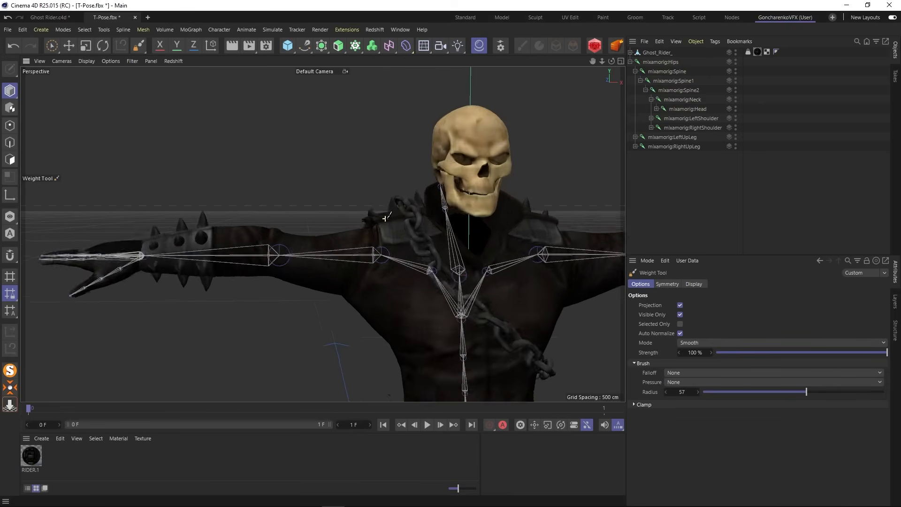
alt+drag(389, 218, 355, 289)
scroll(327, 283, up, 5)
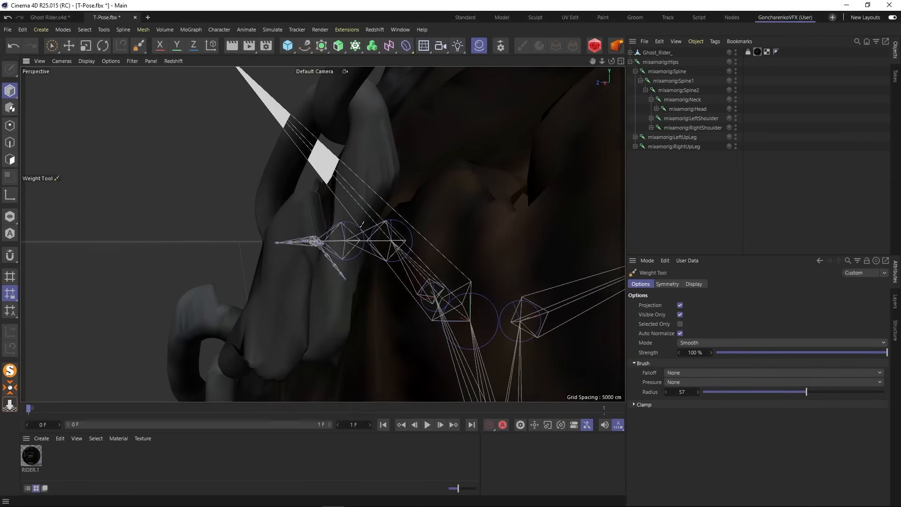
alt+drag(361, 225, 431, 200)
- Select the mixamorig:Spine2 joint and set the Weight Tool back to Absolute mode for the chain on the back
click(676, 93)
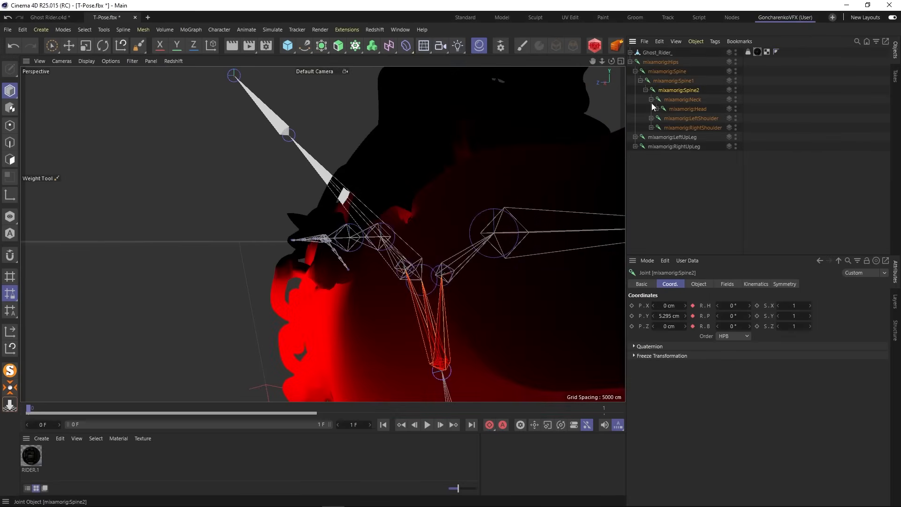
alt+drag(365, 241, 308, 289)
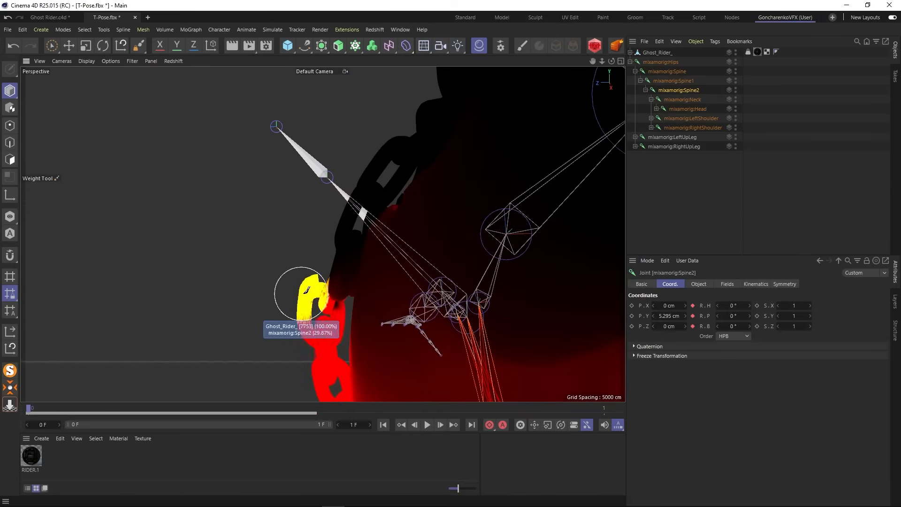
click(137, 44)
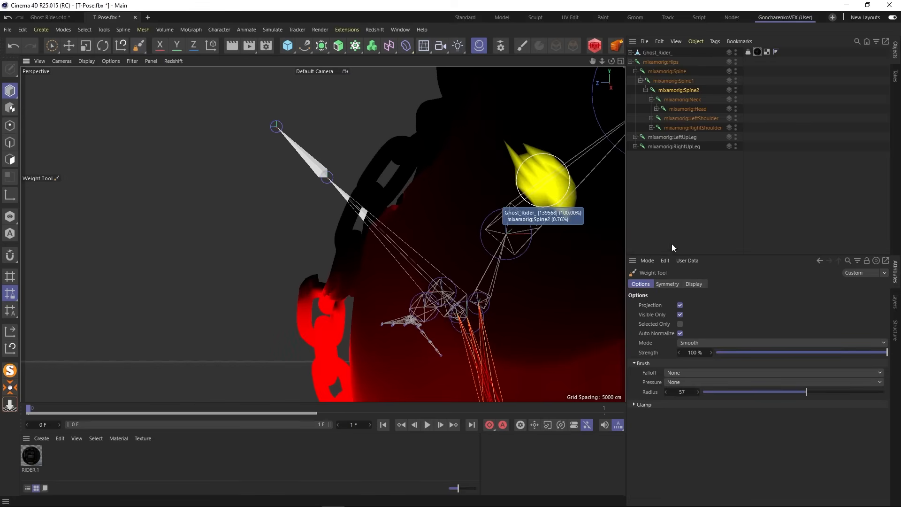
click(699, 342)
click(696, 383)
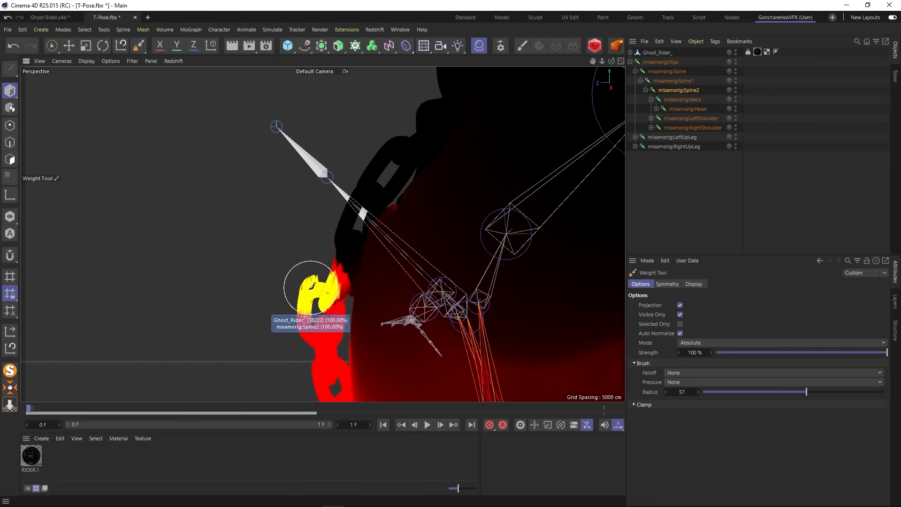
- Paint the chain links hanging on the upper back with mixamorig:Spine2 weight at 100% strength, working from several sides
scroll(299, 283, up, 5)
mouse_move(299, 283)
alt+mouse_down()
mouse_move(565, 298)
mouse_move(556, 299)
alt+mouse_up()
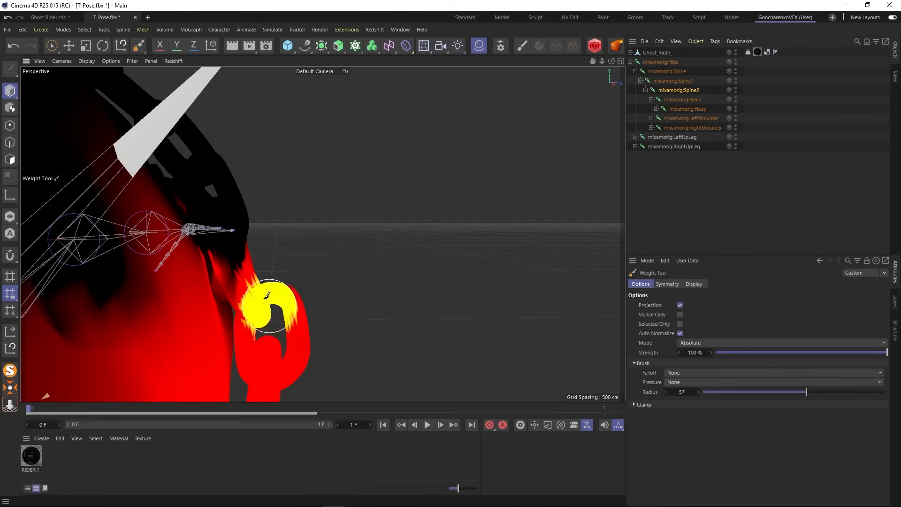
mouse_move(281, 346)
alt+mouse_down()
mouse_move(301, 337)
mouse_move(284, 342)
mouse_move(292, 340)
alt+mouse_up()
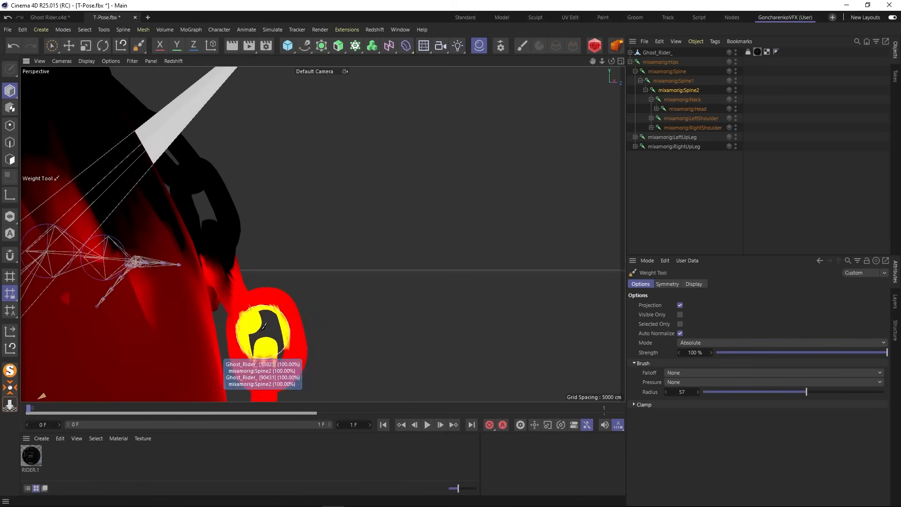
alt+drag(314, 288, 132, 292)
mouse_move(426, 245)
alt+mouse_down()
mouse_move(442, 242)
mouse_move(271, 215)
mouse_move(258, 317)
mouse_move(298, 258)
alt+mouse_up()
alt+drag(258, 197, 279, 217)
mouse_move(280, 256)
alt+mouse_down()
mouse_move(315, 303)
mouse_move(311, 221)
mouse_move(346, 211)
alt+mouse_up()
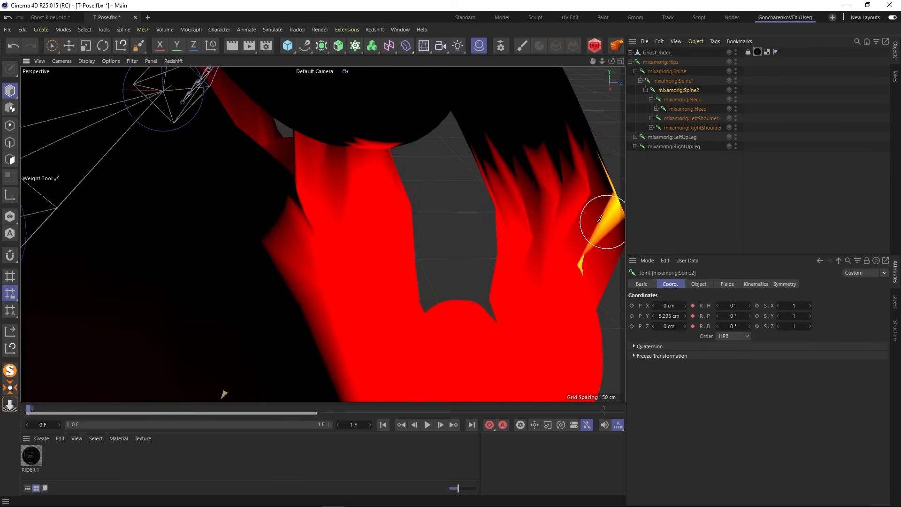
- Switch the Weight Tool to Smooth mode at 100% strength and soften the mixamorig:Spine2 weights on the chain over the shoulder
mouse_move(599, 219)
alt+mouse_down()
mouse_move(604, 203)
mouse_move(540, 202)
alt+mouse_up()
drag(491, 121, 475, 131)
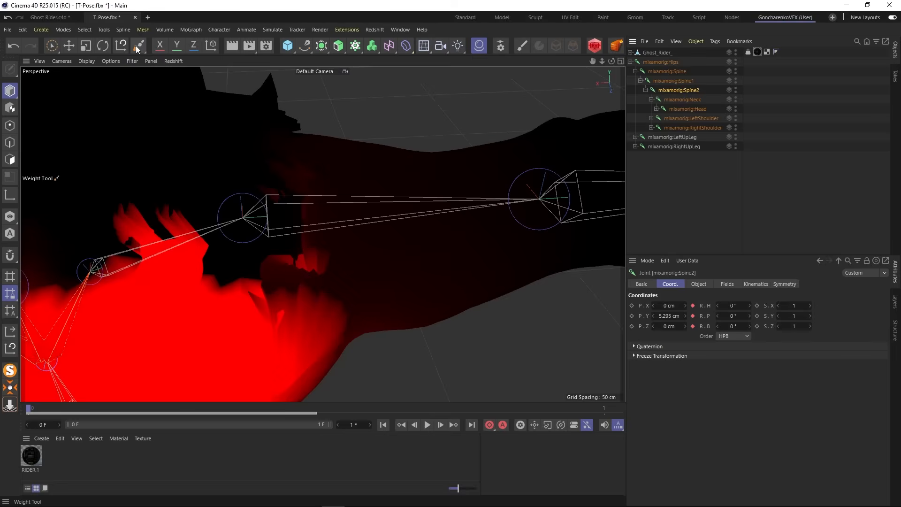
click(139, 46)
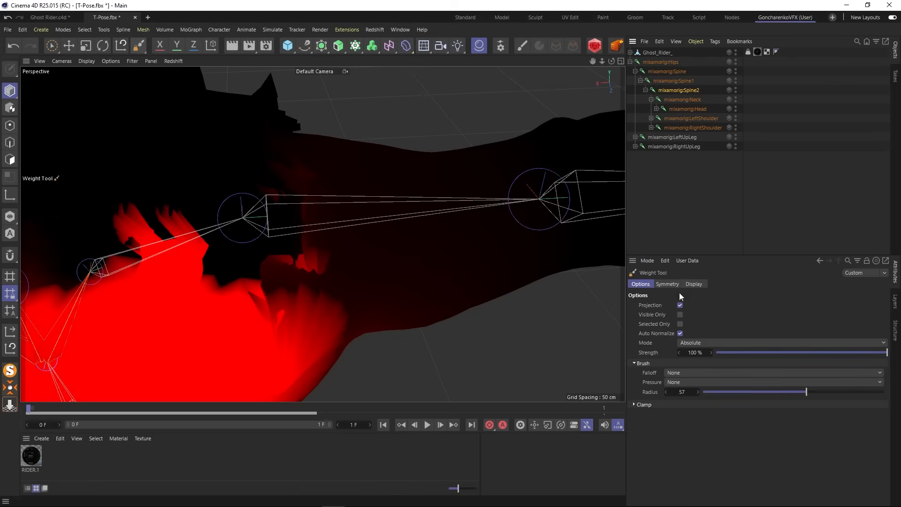
click(702, 342)
click(692, 396)
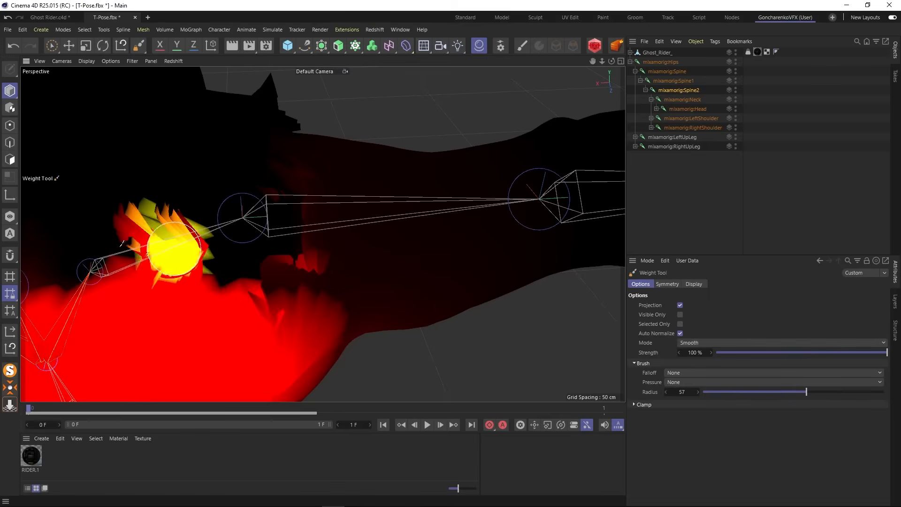
mouse_move(121, 245)
mouse_down()
mouse_move(170, 211)
mouse_move(153, 249)
mouse_move(176, 255)
mouse_up()
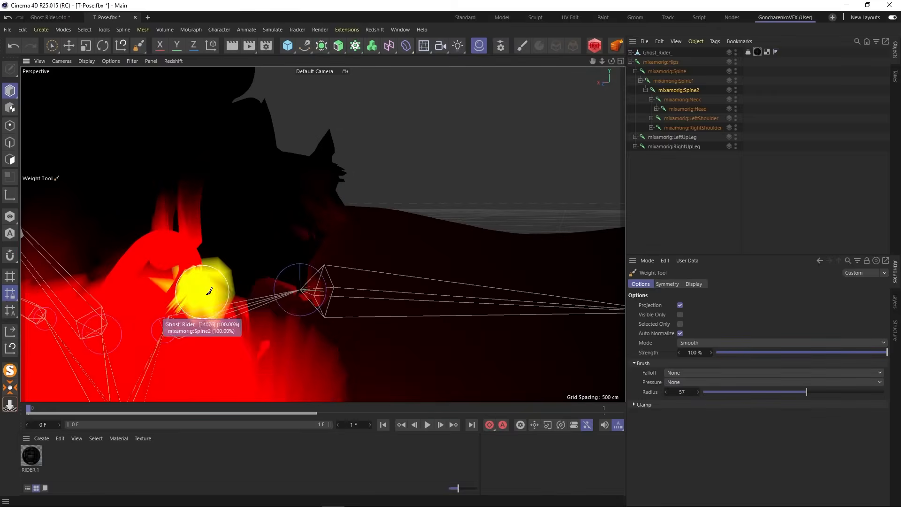
mouse_move(200, 279)
mouse_down()
mouse_move(201, 296)
mouse_move(183, 237)
mouse_move(171, 233)
mouse_move(191, 210)
mouse_move(182, 183)
mouse_move(173, 247)
mouse_move(188, 241)
mouse_up()
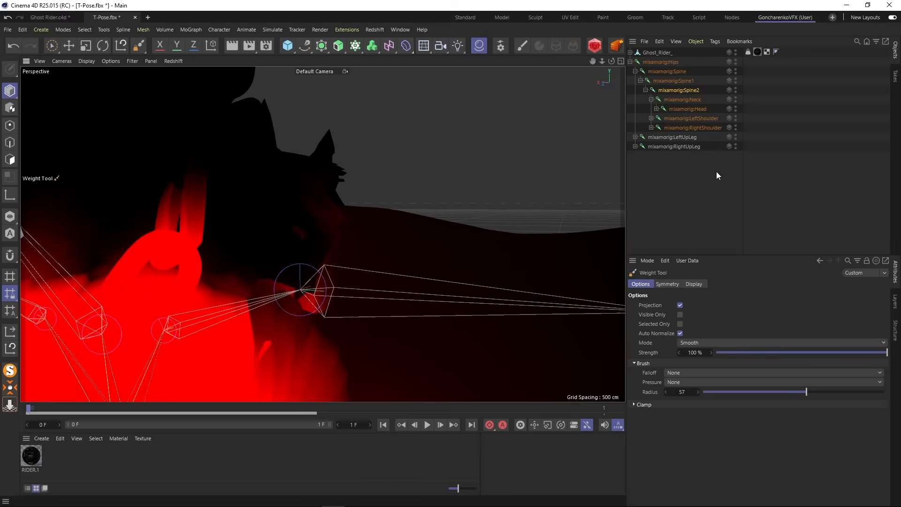
- Deselect the joint and examine the textured character's chain, shoulders and whole body from several angles
click(657, 172)
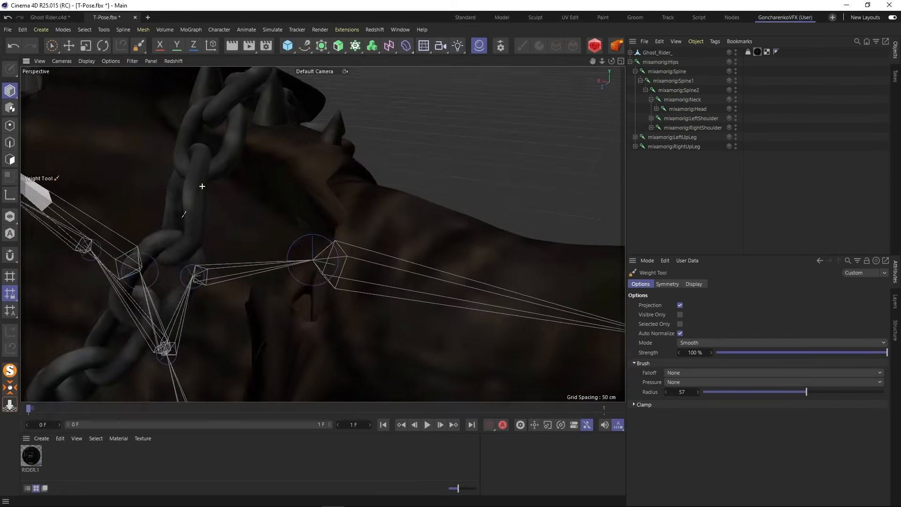
alt+right_drag(184, 214, 311, 185)
alt+drag(312, 185, 408, 255)
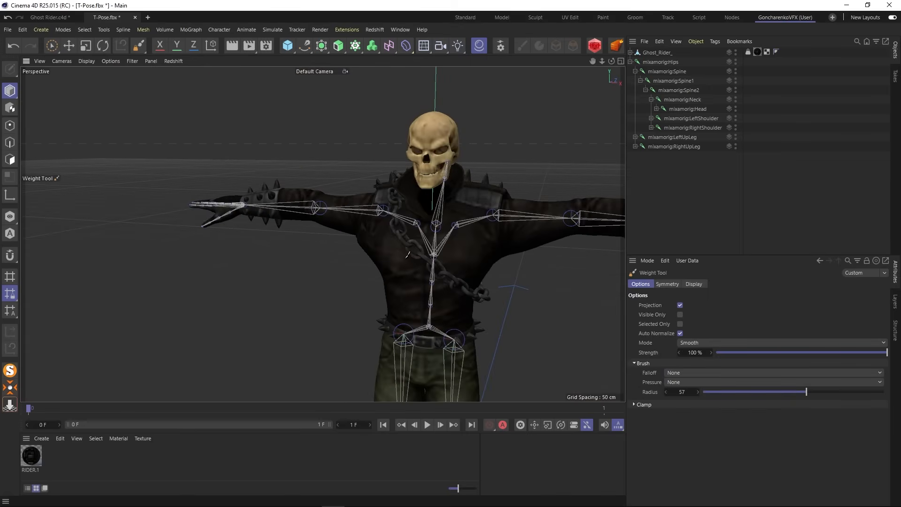
alt+middle_drag(343, 264, 305, 188)
alt+drag(304, 187, 427, 171)
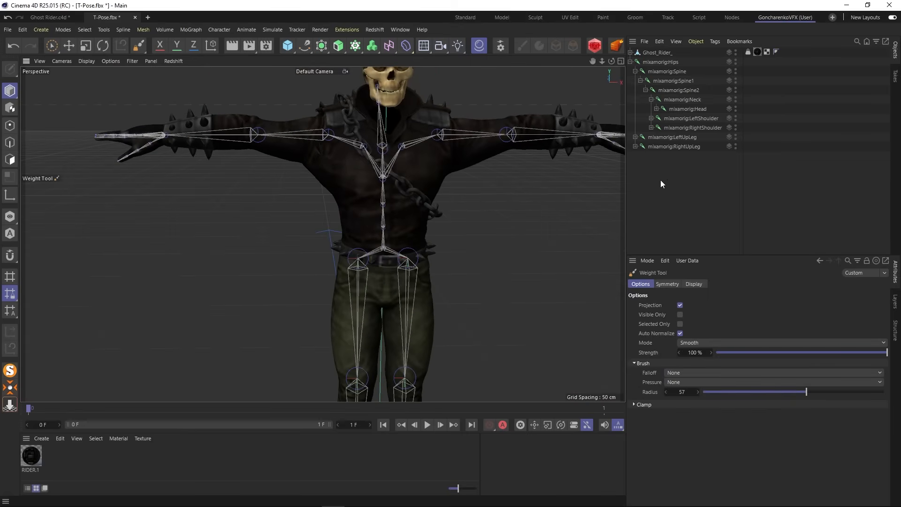
alt+middle_drag(426, 151, 334, 207)
scroll(332, 207, down, 4)
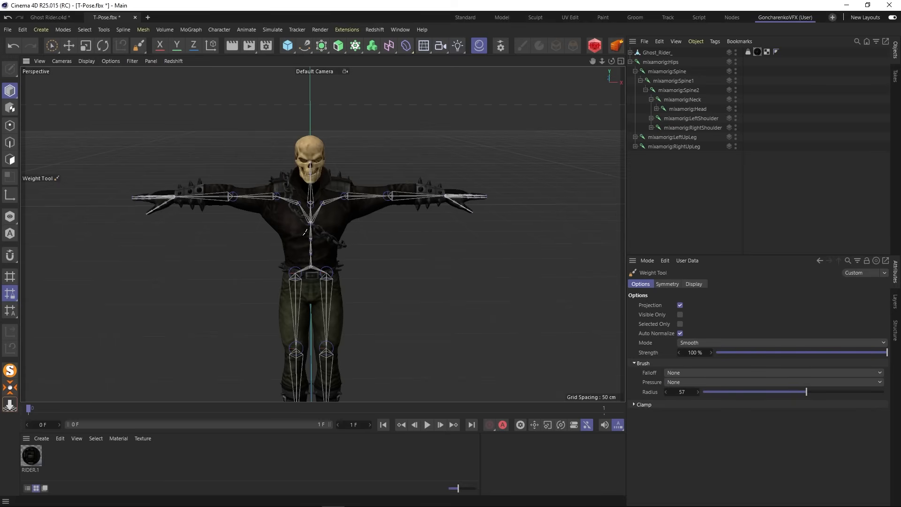
alt+drag(311, 241, 295, 235)
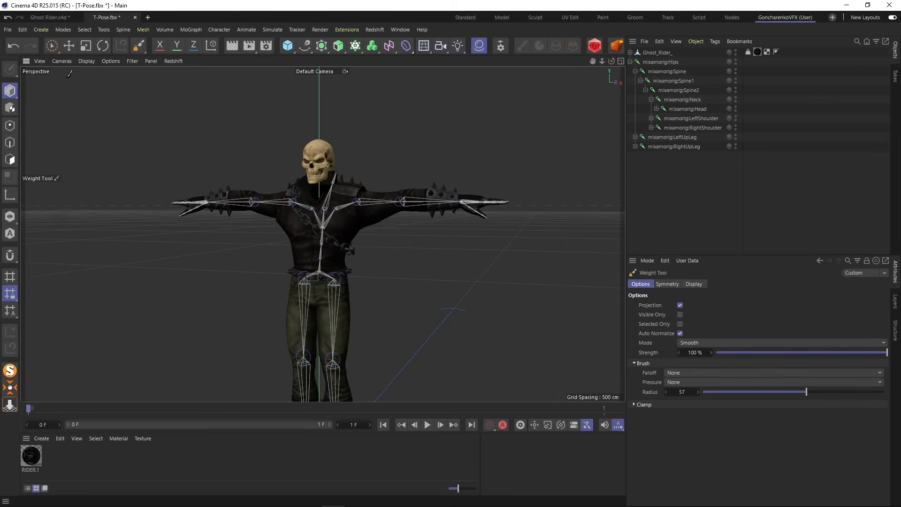
- Switch to Live Selection, collapse the mixamorig:Hips hierarchy and start an FBX export with the Version 7.7 (2019) format
click(53, 48)
click(634, 61)
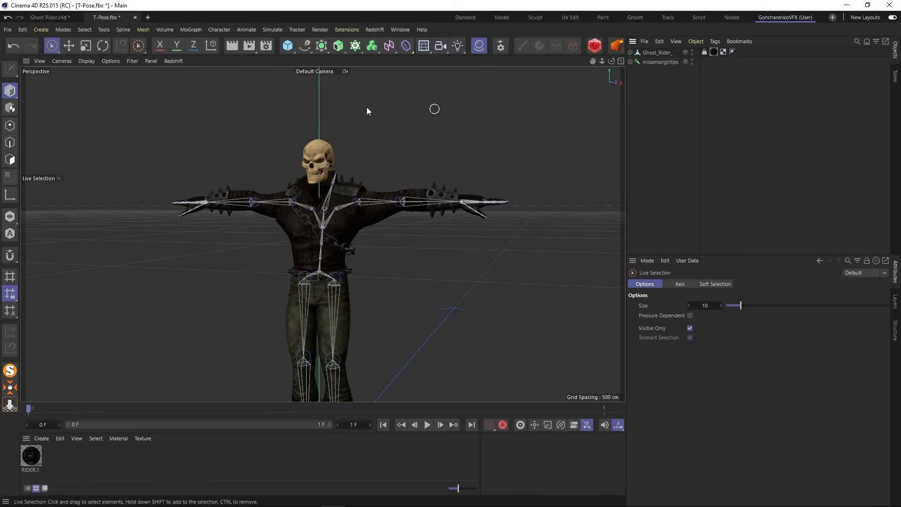
click(8, 29)
mouse_move(64, 229)
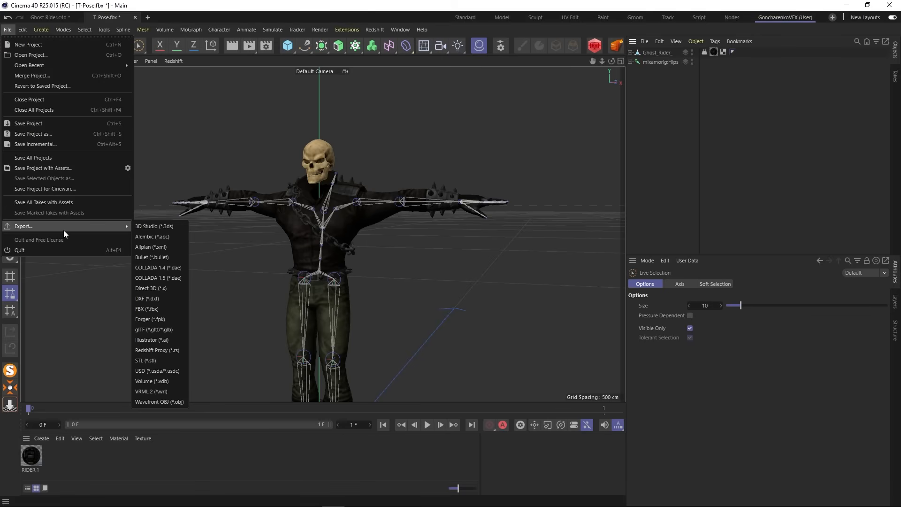
click(161, 308)
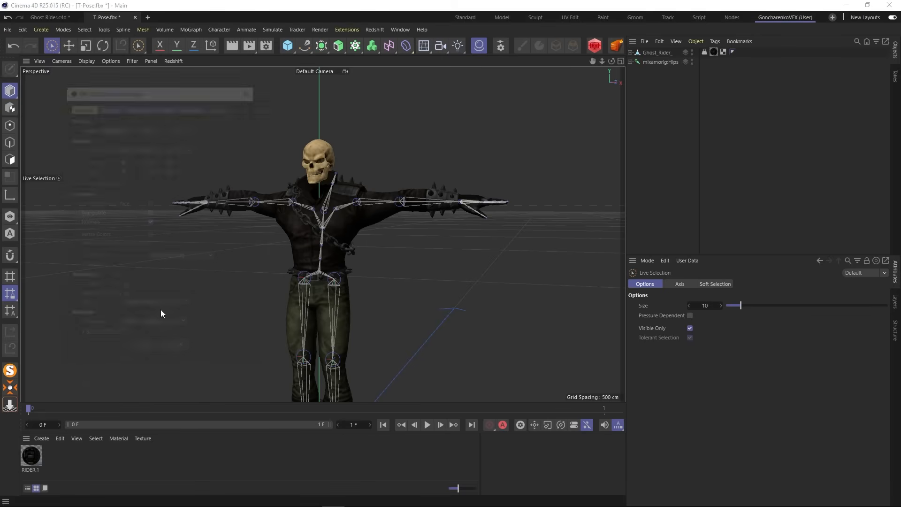
drag(155, 90, 150, 74)
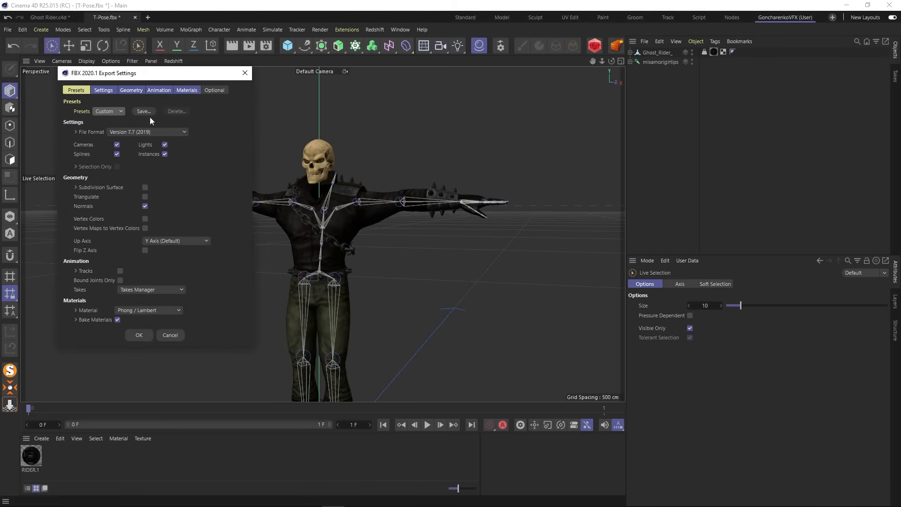
click(139, 335)
- Save the FBX export as Ghost Rider_2 in the Ghost_Rider_c4d folder
click(182, 110)
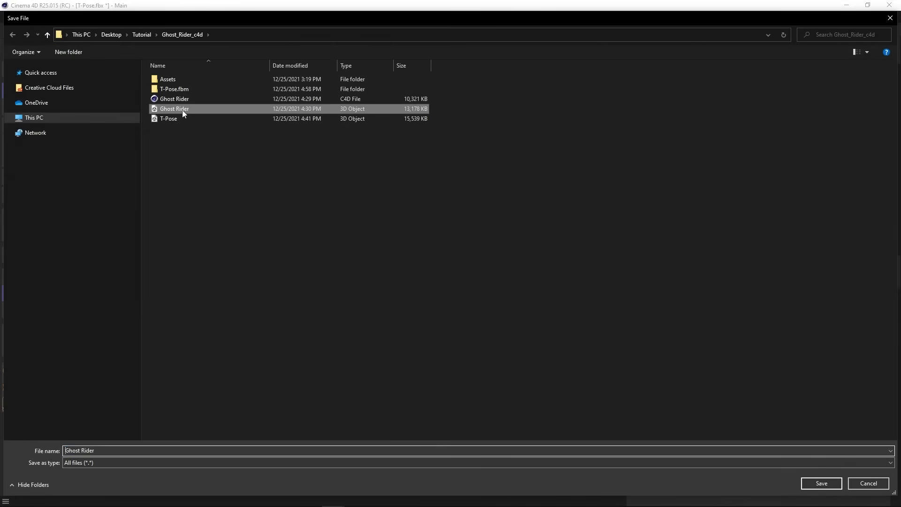
click(111, 452)
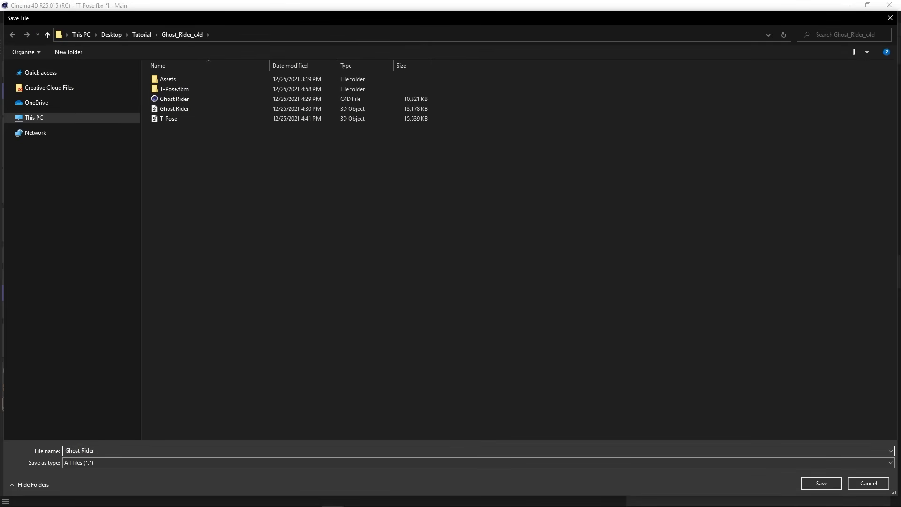
text(_)
key(Return)
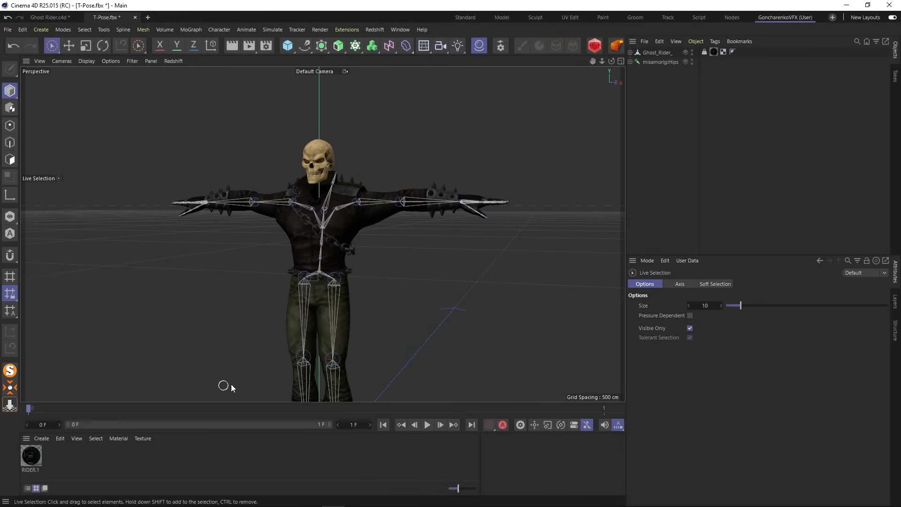
- Switch to Mixamo in Chrome and upload the Ghost Rider_2 file from the Ghost_Rider_c4d folder as a new character
click(849, 4)
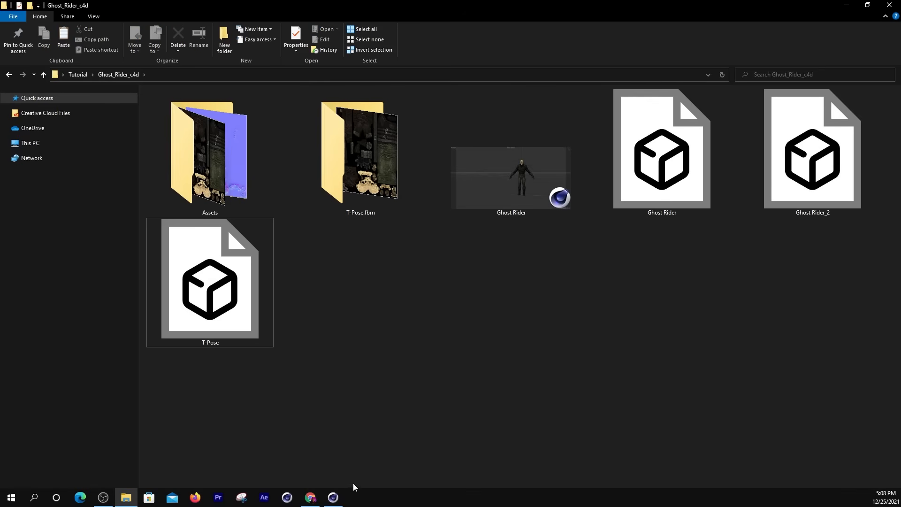
click(310, 497)
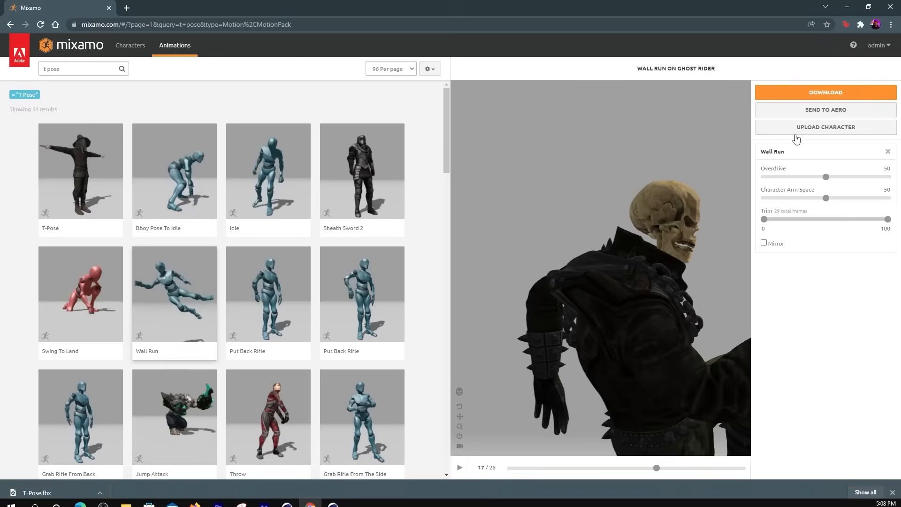
click(796, 132)
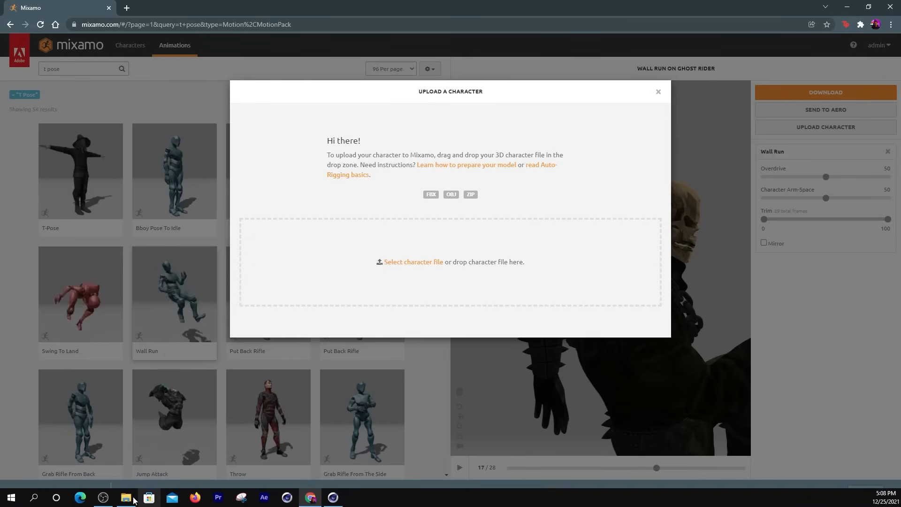
click(132, 499)
drag(797, 207, 396, 500)
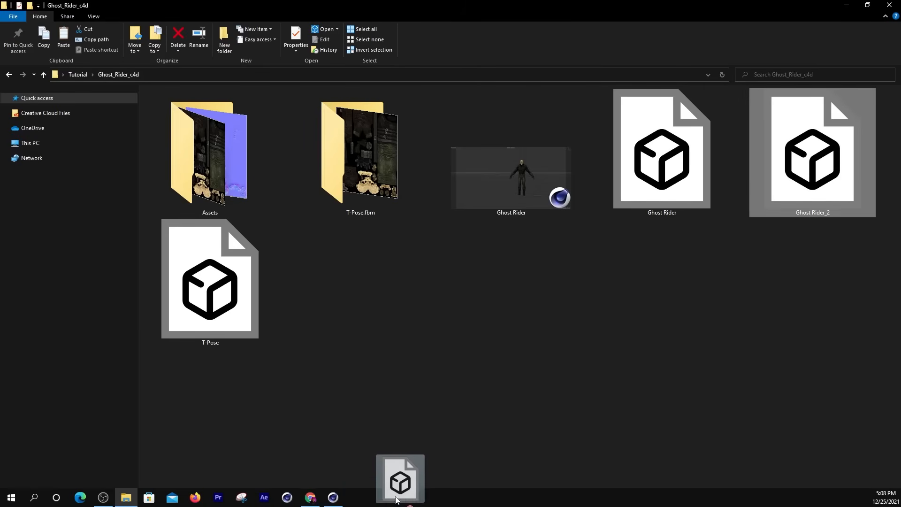
drag(314, 500, 432, 278)
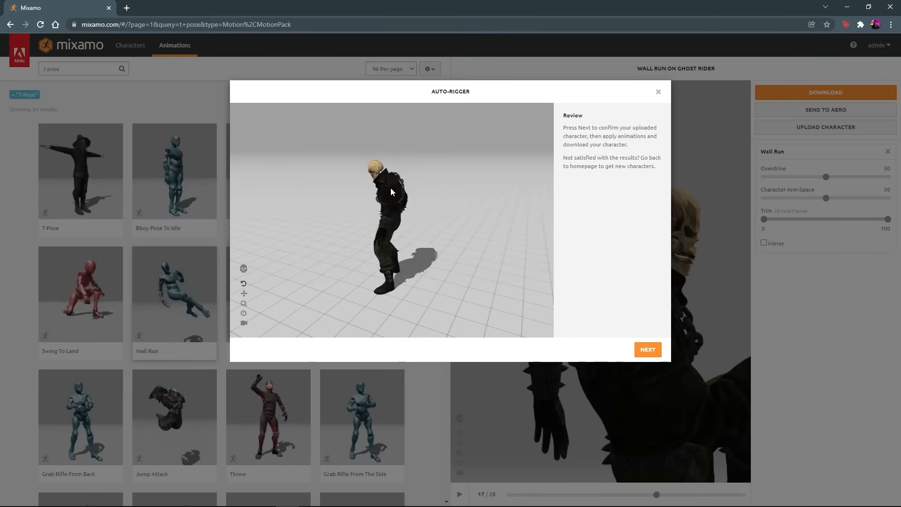
- Check the uploaded character from several sides in the Auto-Rigger review and confirm it as the active character
drag(391, 187, 434, 238)
scroll(382, 157, up, 3)
scroll(434, 238, down, 3)
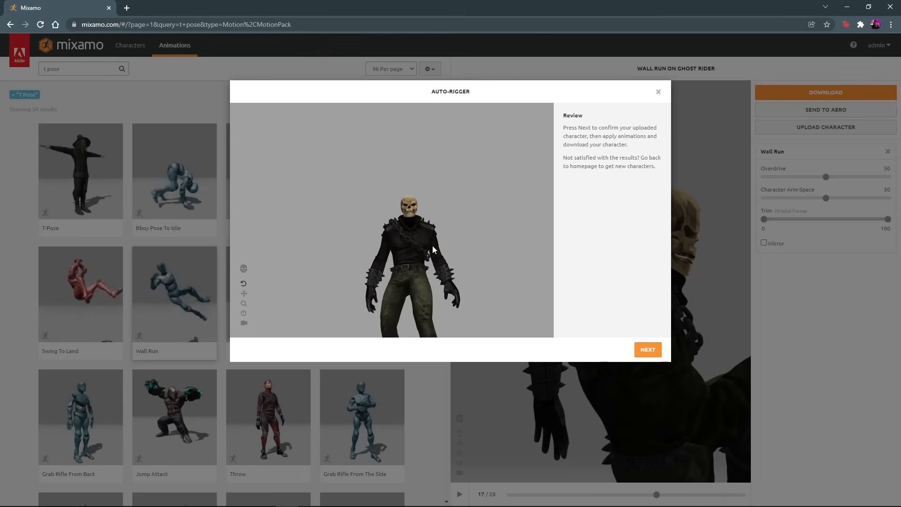
drag(419, 278, 403, 280)
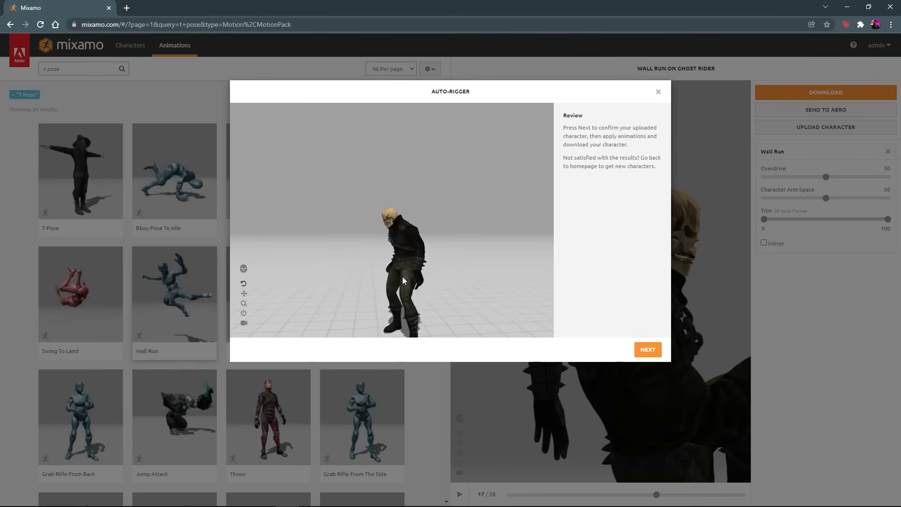
click(644, 353)
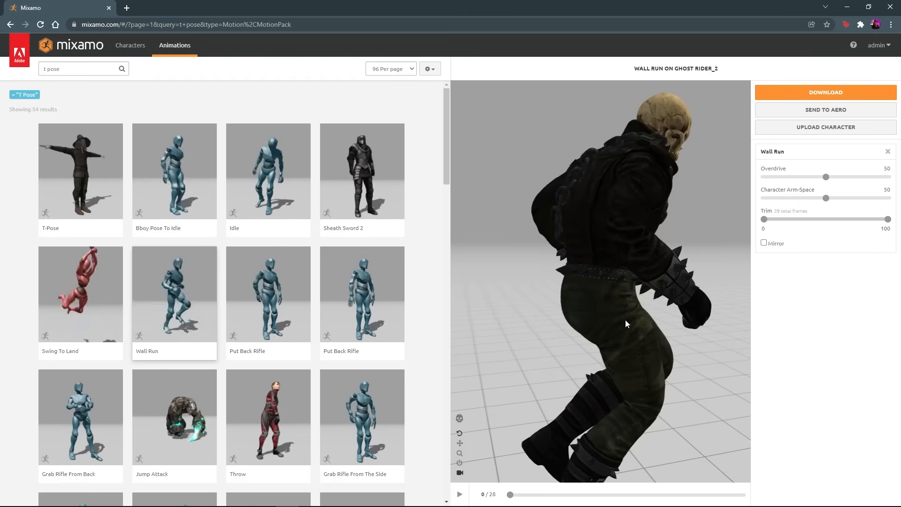
drag(625, 320, 520, 314)
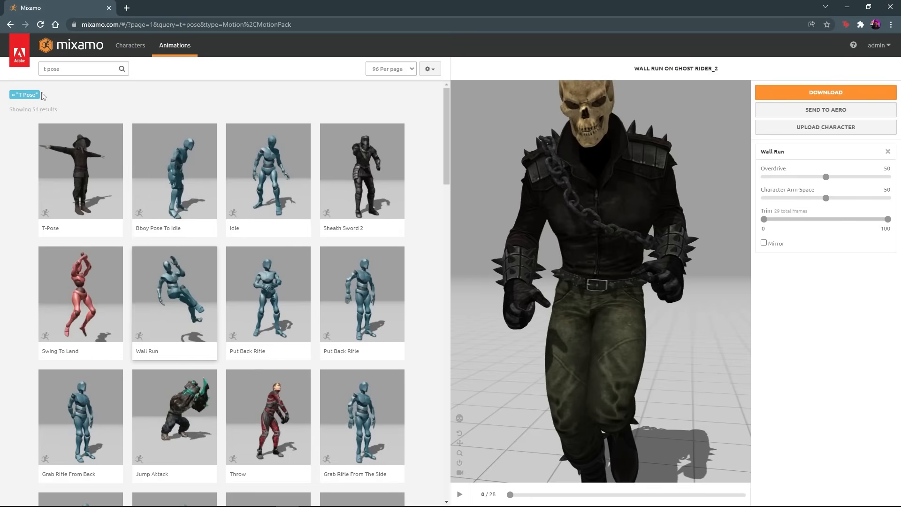
- Replace the T Pose search filter with "aerial" and apply the Aerial Evade animation to the character
click(13, 97)
click(52, 68)
text(aerial)
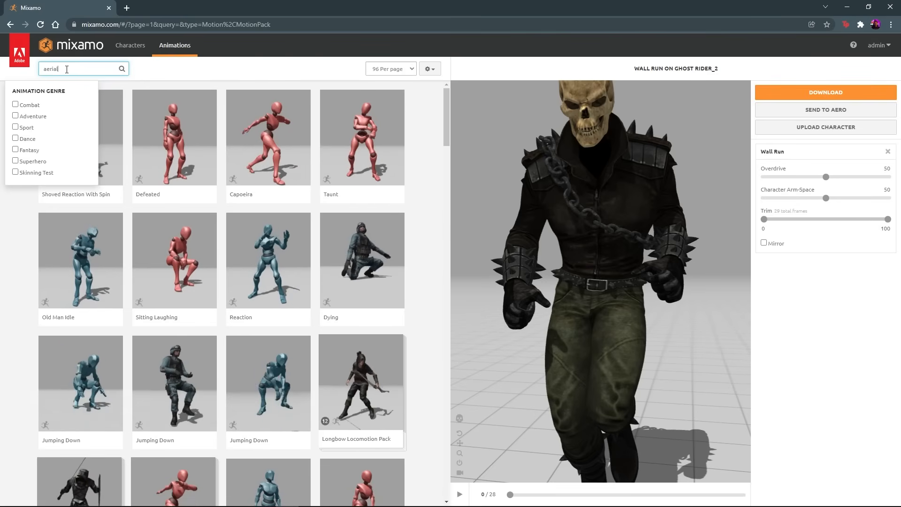
key(Return)
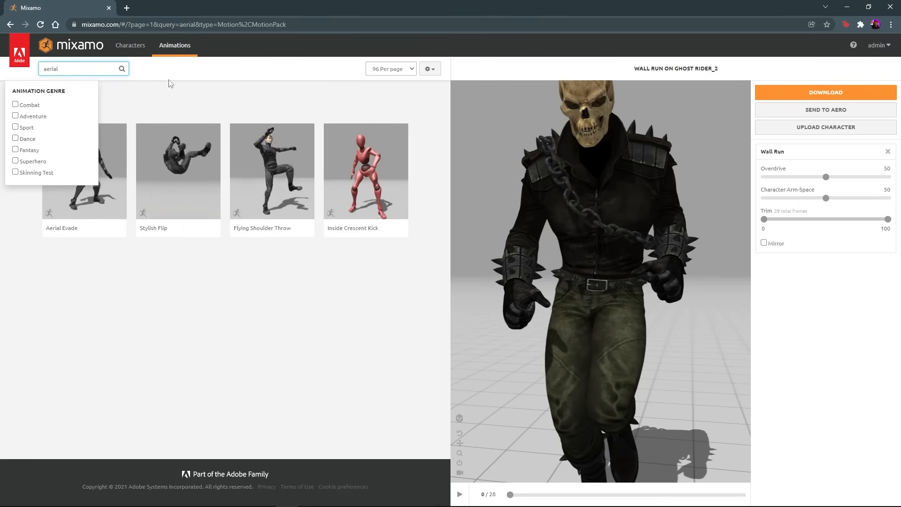
click(97, 174)
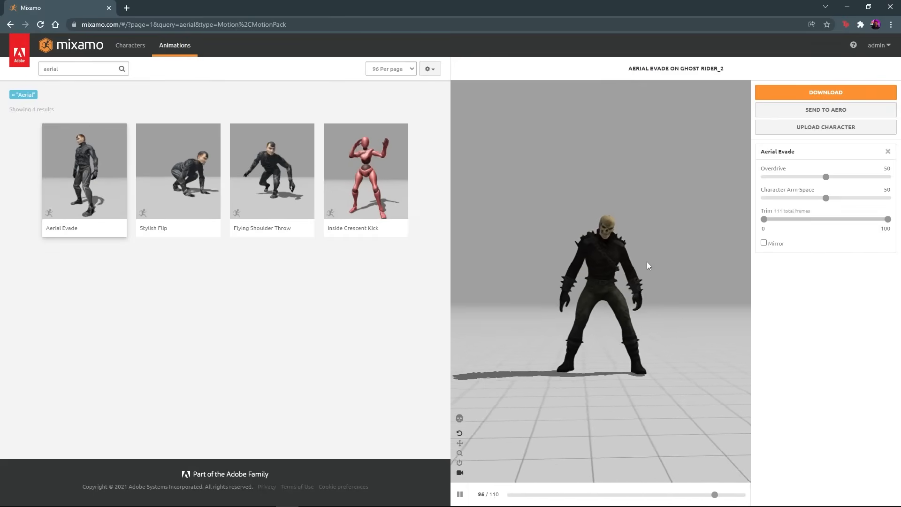
- Preview the Aerial Evade animation and download it as FBX Binary with skin at 30 frames per second, without keyframe reduction
click(460, 494)
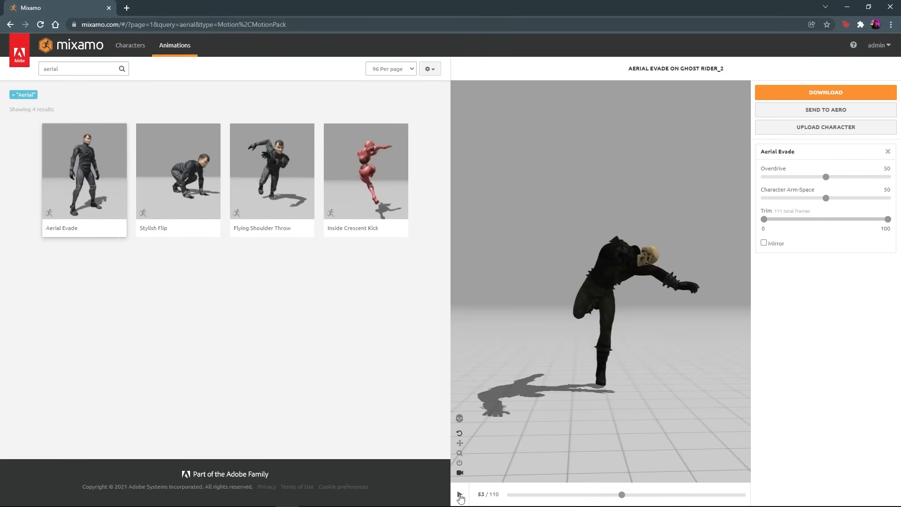
click(460, 495)
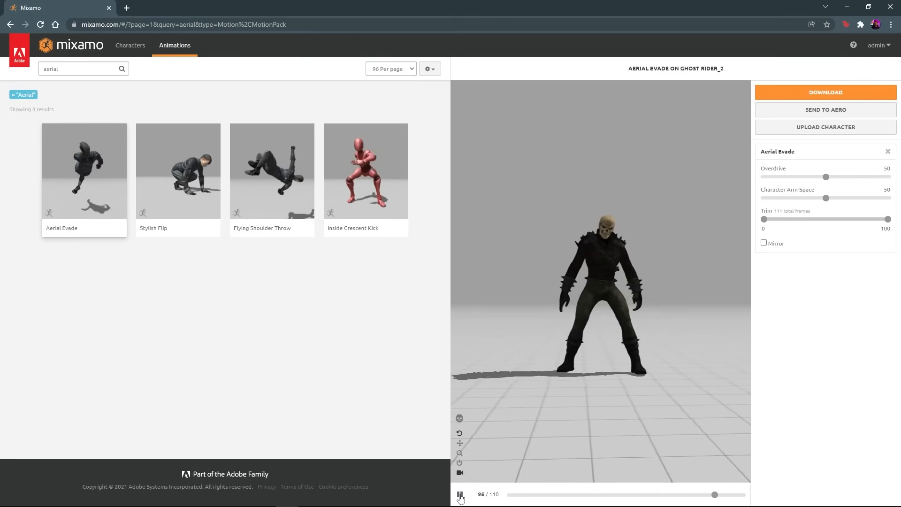
click(825, 92)
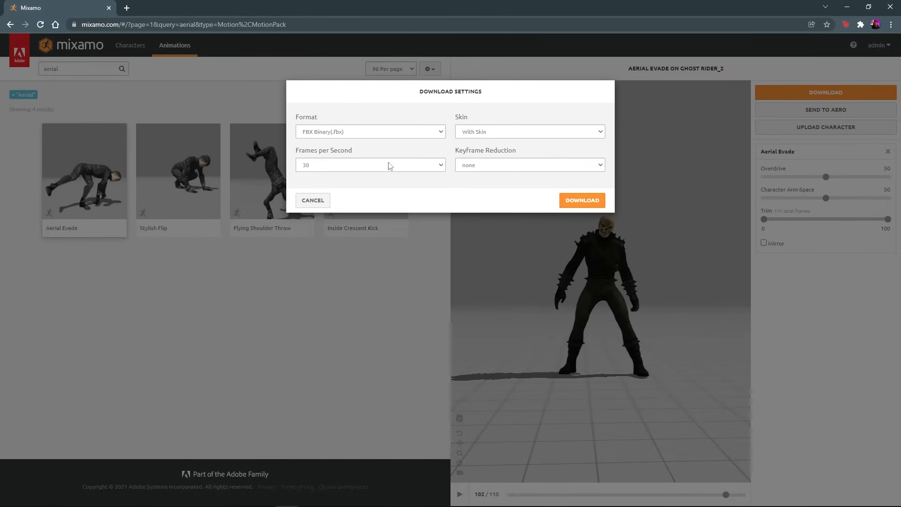
click(575, 200)
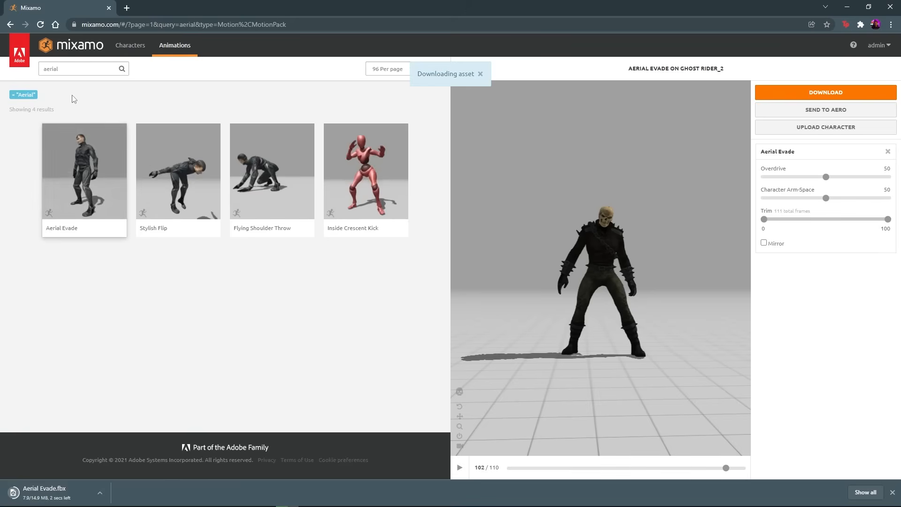
- Replace the "aerial" search filter with a search for "battlecry" in the Mixamo animations
click(13, 95)
click(70, 69)
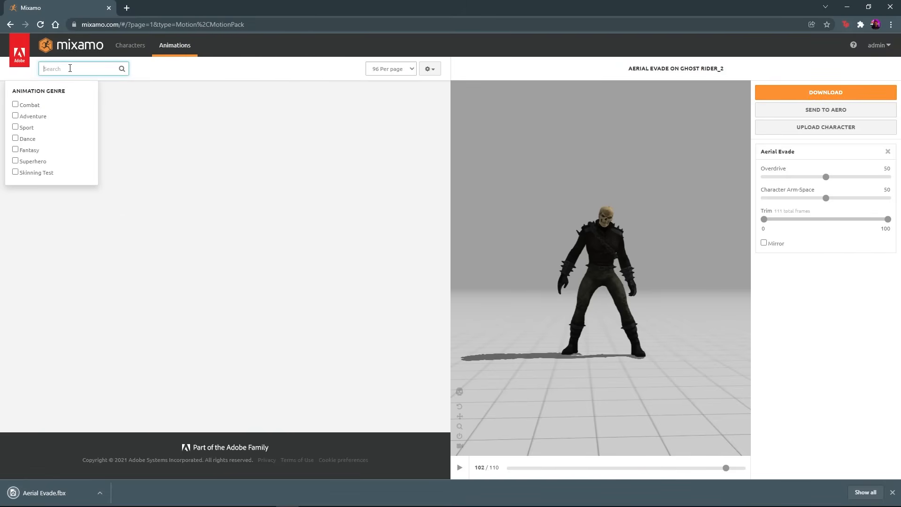
text(battlecry)
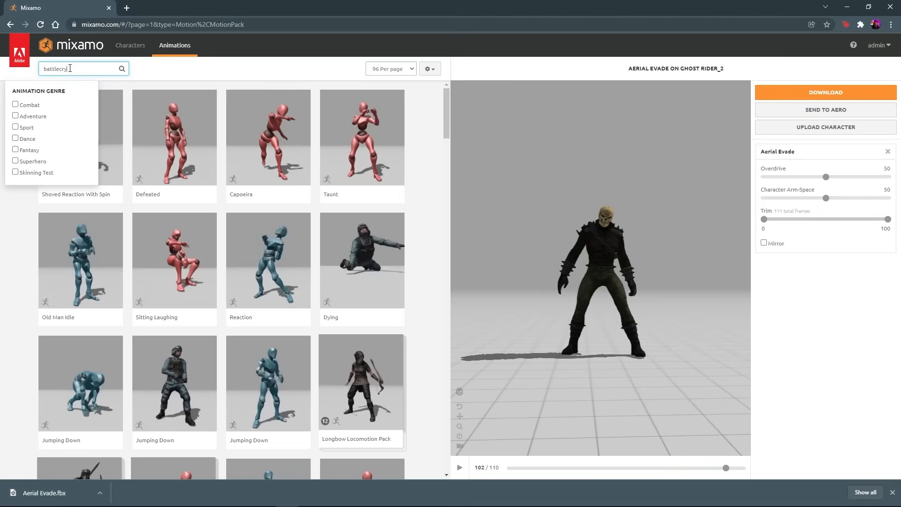
key(Return)
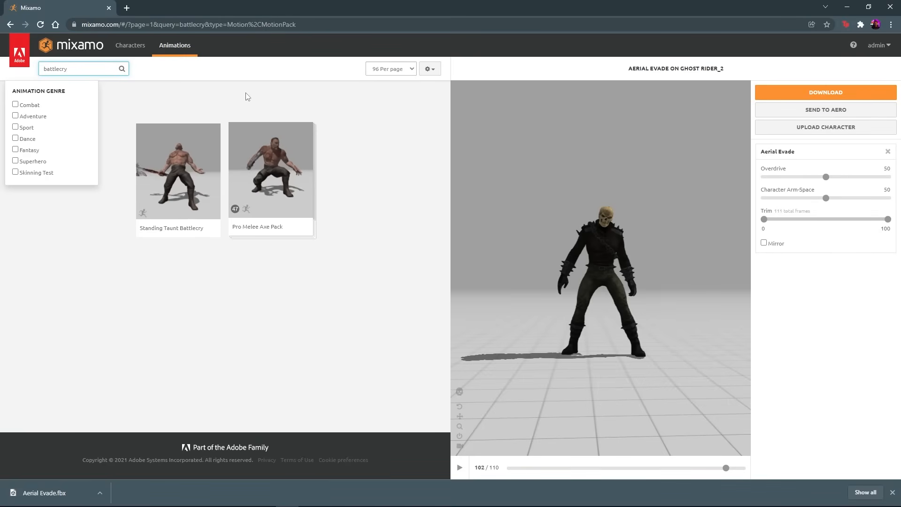
- Apply Standing Taunt Battlecry to the character and download it as FBX Binary with skin at 30 frames per second, without keyframe reduction
click(207, 172)
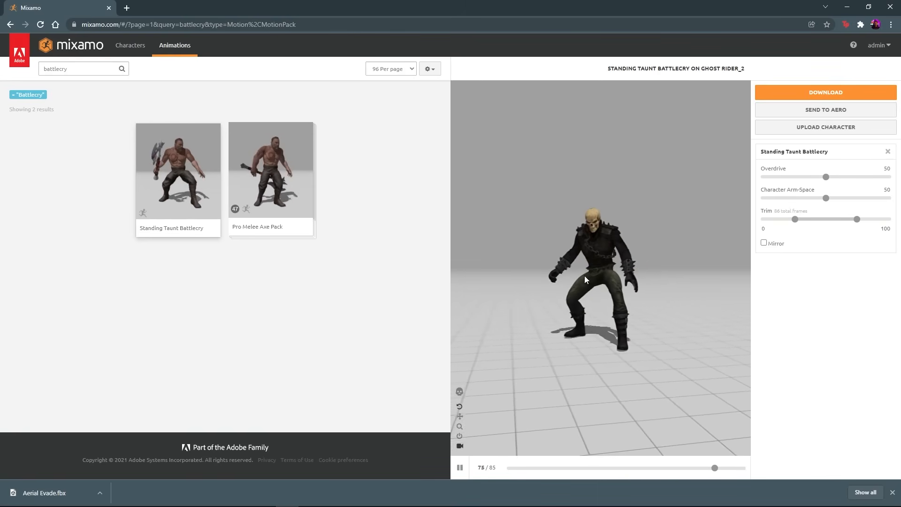
click(825, 92)
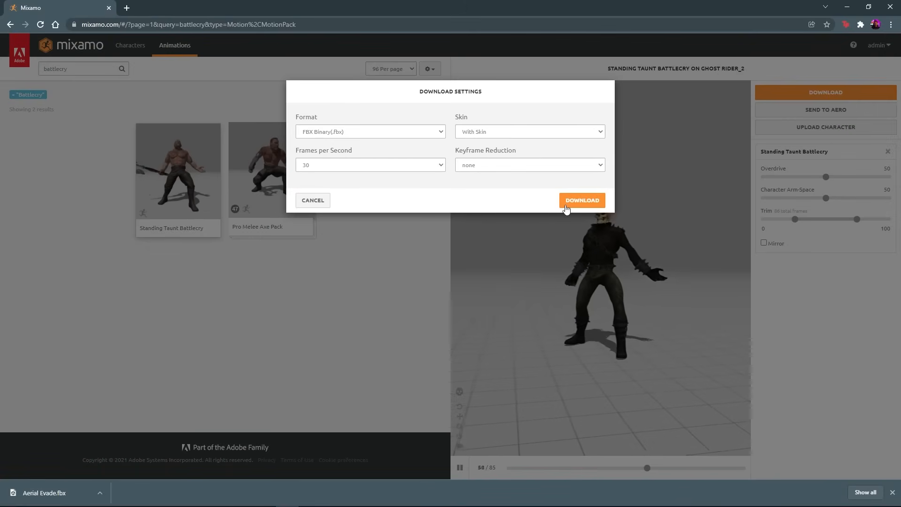
click(580, 201)
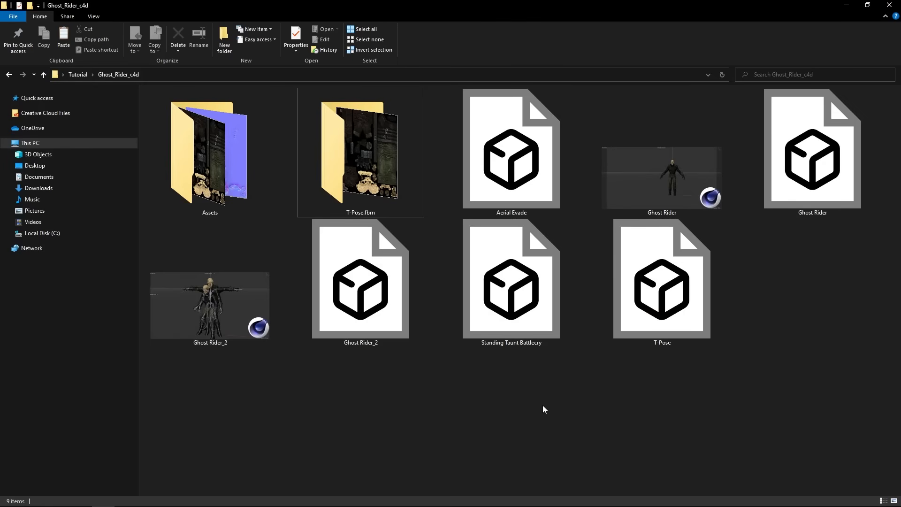
- Switch to File Explorer and move the Aerial Evade and Standing Taunt Battlecry files into a new folder named Mixamo in Ghost_Rider_c4d
click(521, 312)
ctrl+click(520, 209)
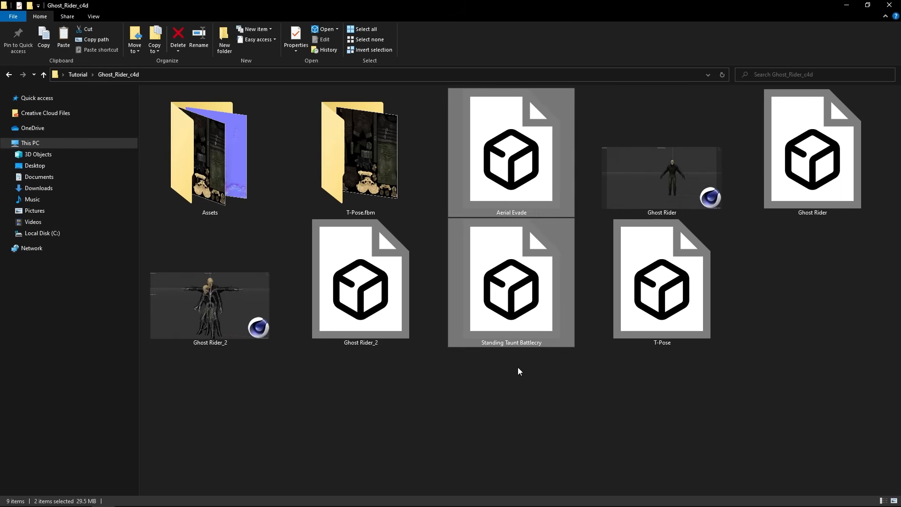
click(230, 48)
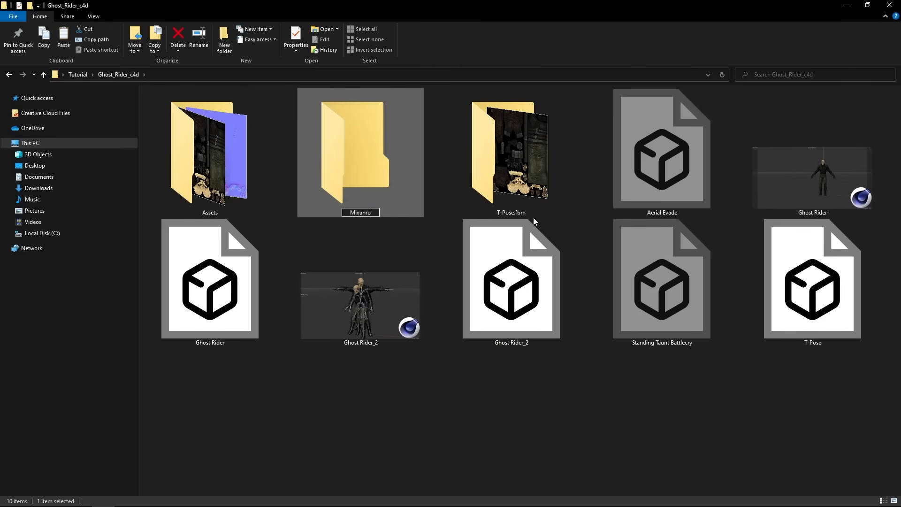
key(Return)
key(Return)
key(ctrl+v)
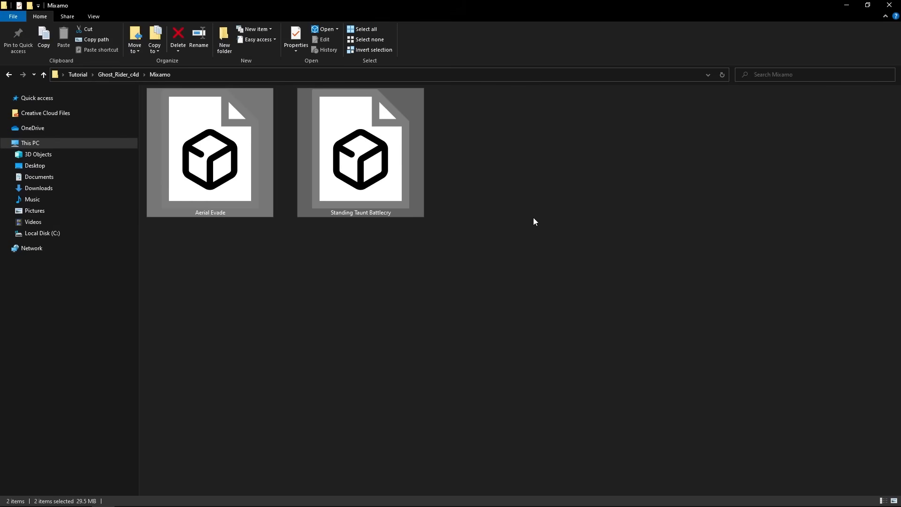
- Import the Aerial Evade file from the Mixamo folder into Cinema 4D with the Default FBX import preset
click(534, 218)
drag(211, 206, 452, 296)
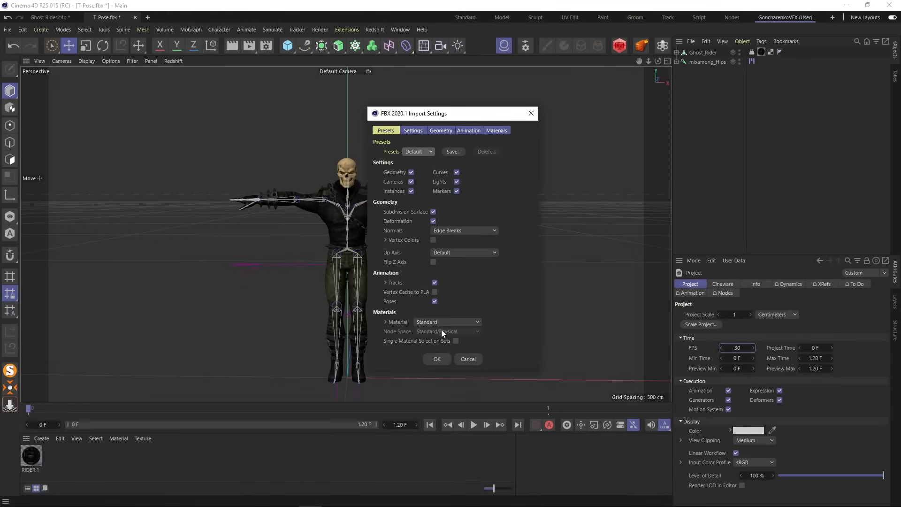
click(438, 359)
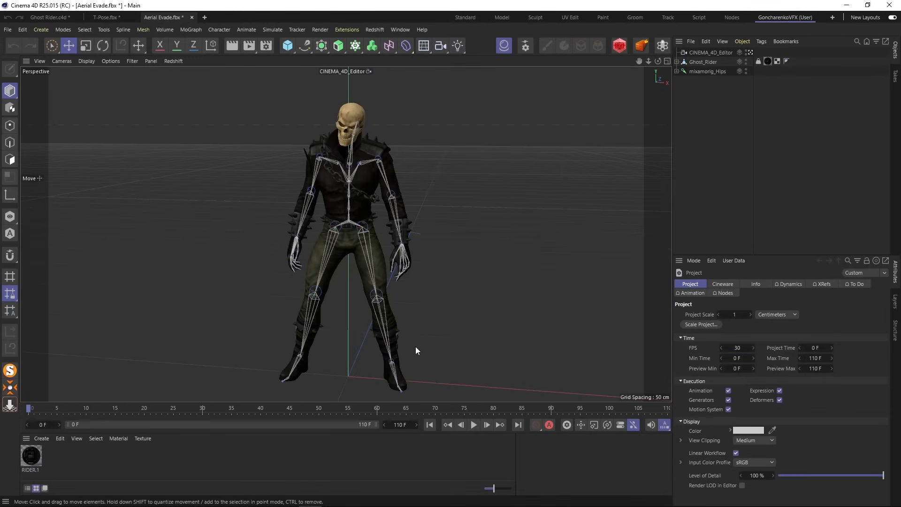
- Play the imported Aerial Evade animation through the CINEMA_4D_Editor camera and inspect the character's pose up close
click(708, 52)
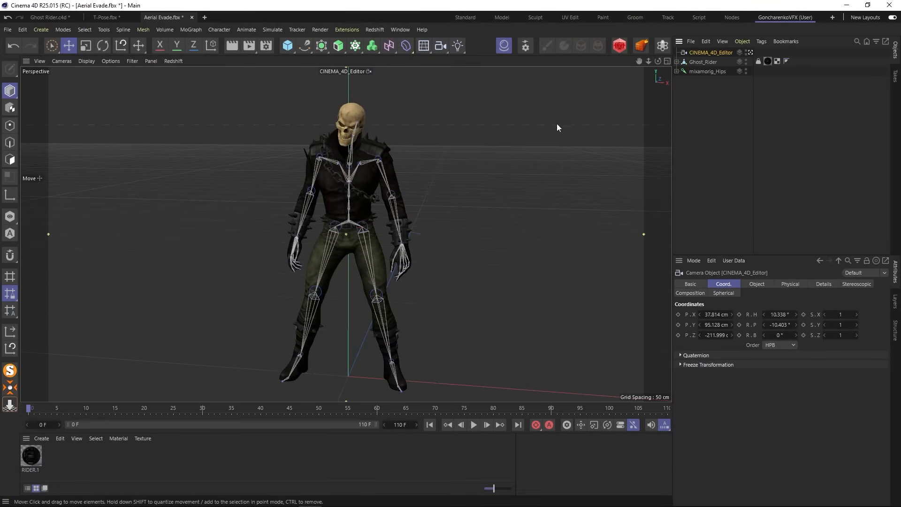
scroll(403, 231, down, 3)
scroll(403, 231, down, 2)
click(474, 424)
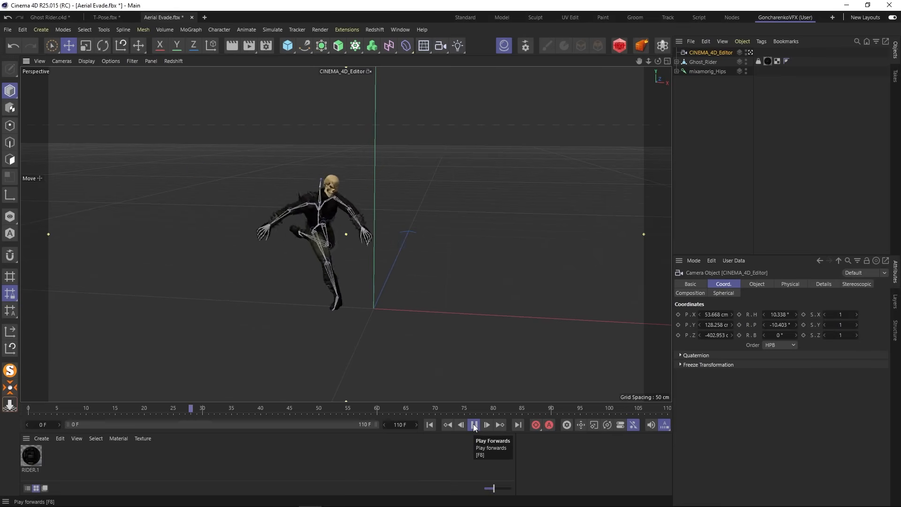
click(474, 425)
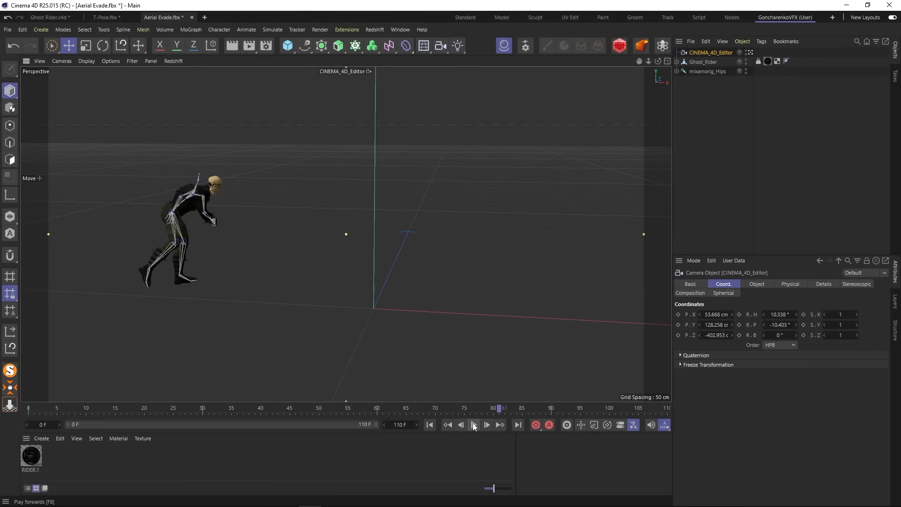
scroll(196, 205, up, 5)
alt+drag(173, 203, 150, 207)
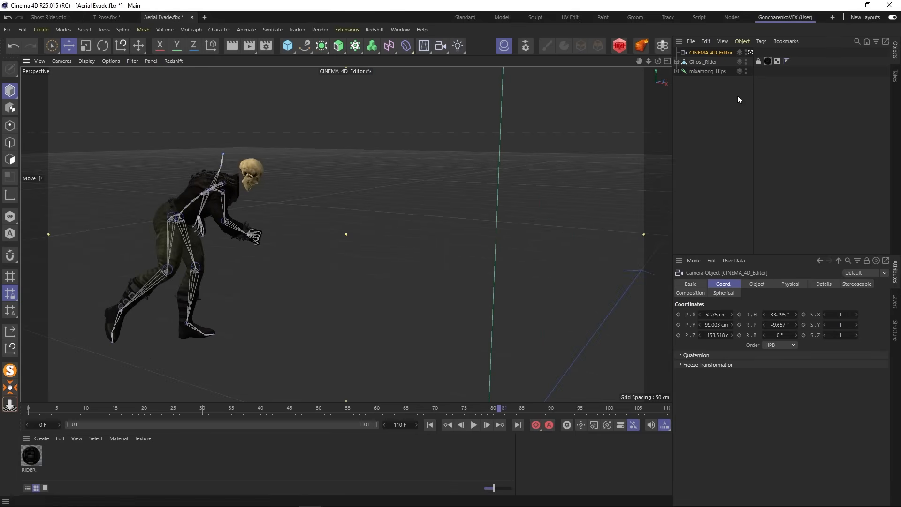
- Examine the mixamorig_Hips joint's motion path and keyframes across the timeline, and check the Ghost_Rider mesh and its Skin
click(712, 71)
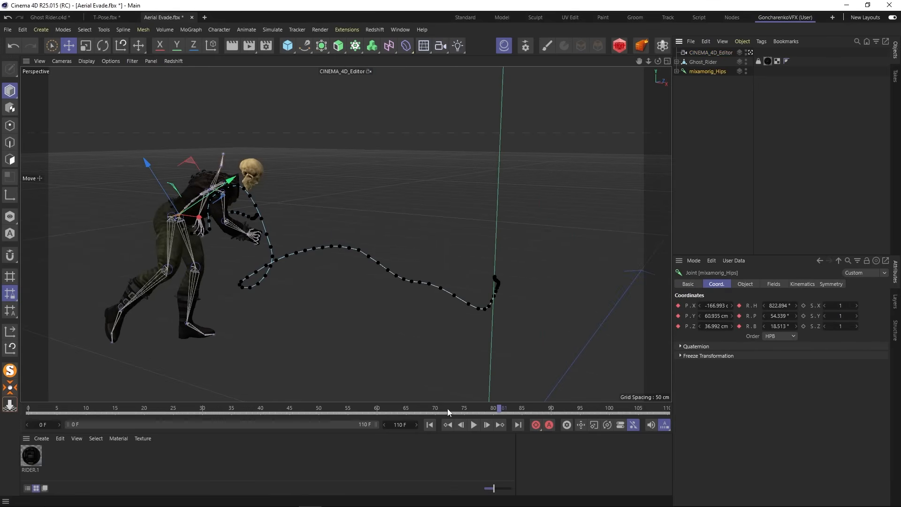
drag(499, 408, 99, 381)
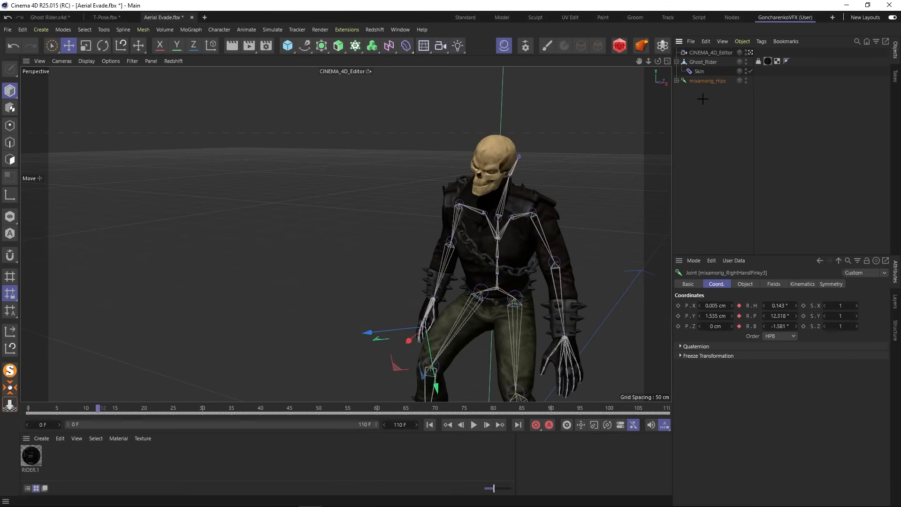
click(702, 96)
click(702, 63)
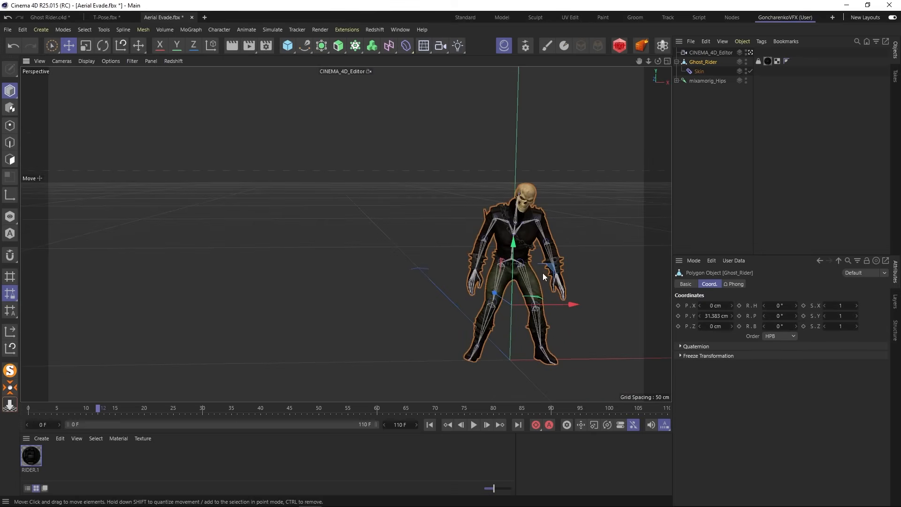
- Play the animation with the Ghost_Rider mesh selected and check close up how it deforms
click(474, 425)
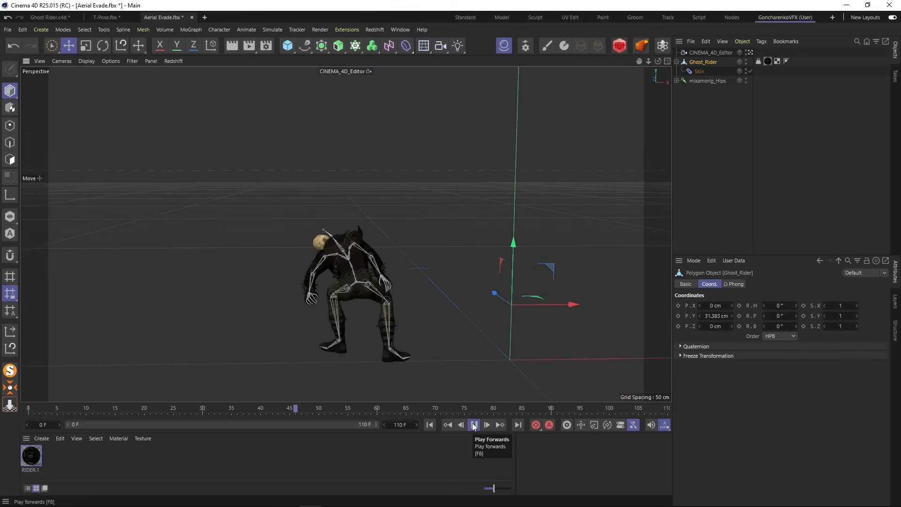
click(473, 425)
scroll(258, 283, up, 5)
alt+drag(258, 282, 494, 257)
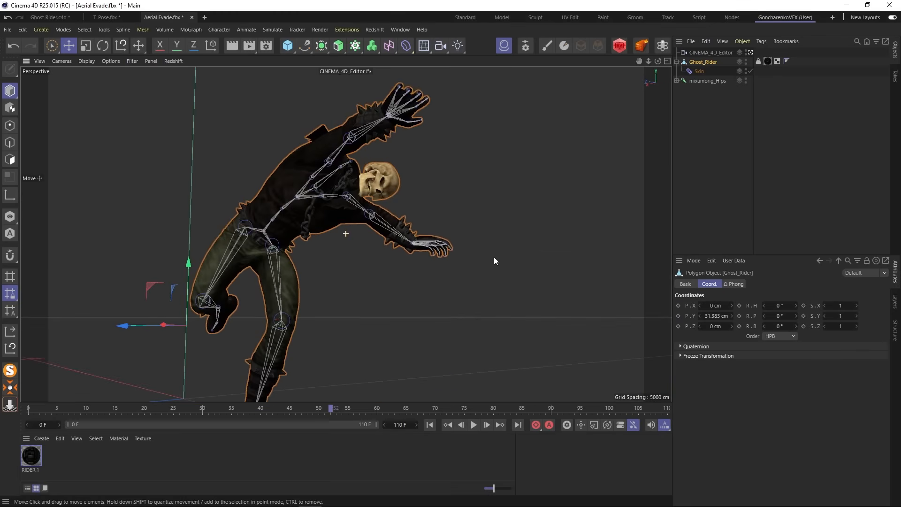
click(473, 425)
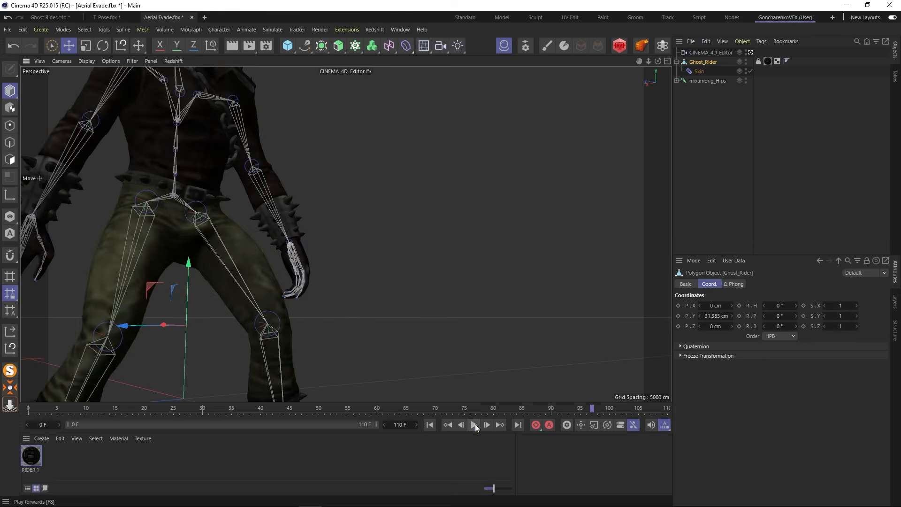
click(475, 426)
- Replay the animation from a wider view of the whole character and return the timeline to frame 0
scroll(209, 209, down, 5)
mouse_move(210, 209)
alt+mouse_down()
mouse_move(181, 207)
mouse_move(197, 198)
alt+mouse_up()
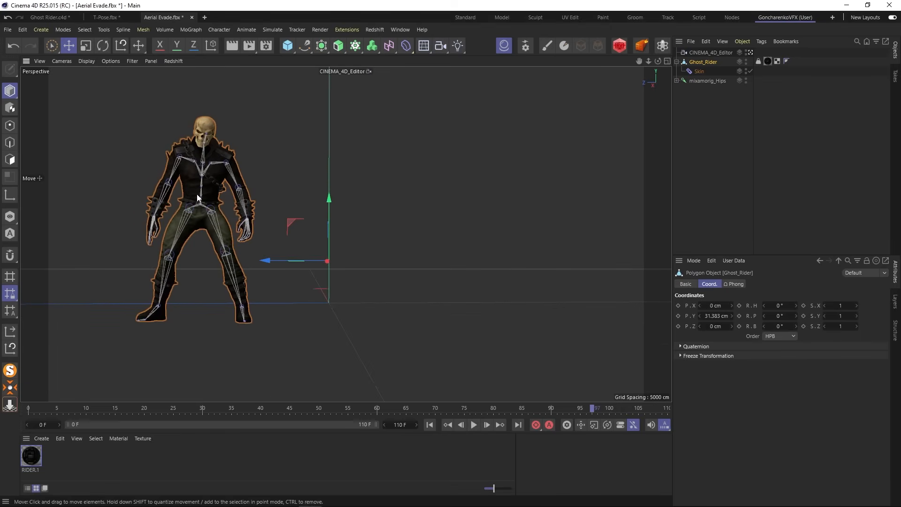
alt+middle_drag(197, 198, 304, 272)
alt+drag(304, 272, 282, 276)
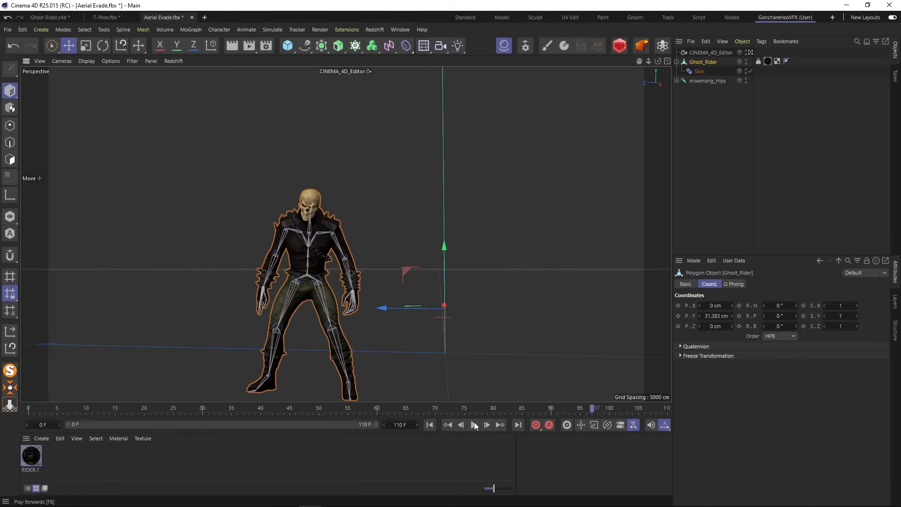
click(474, 424)
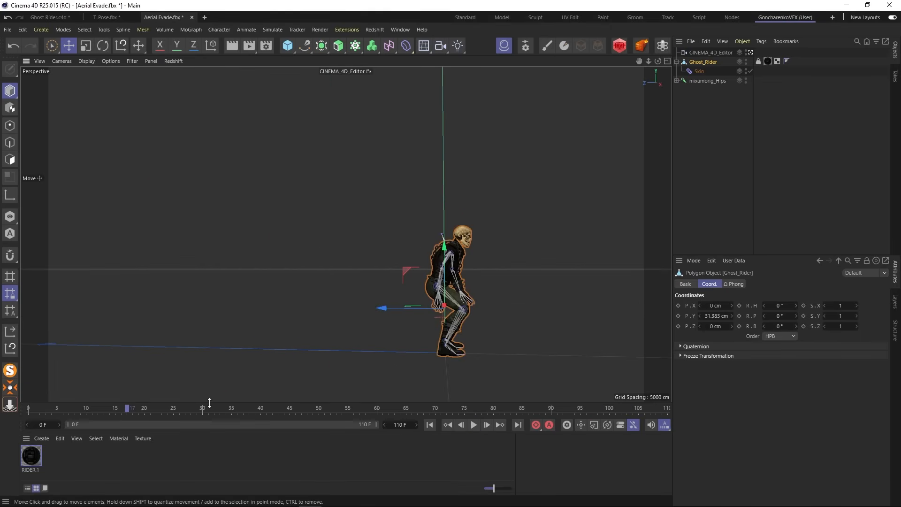
drag(126, 408, 29, 408)
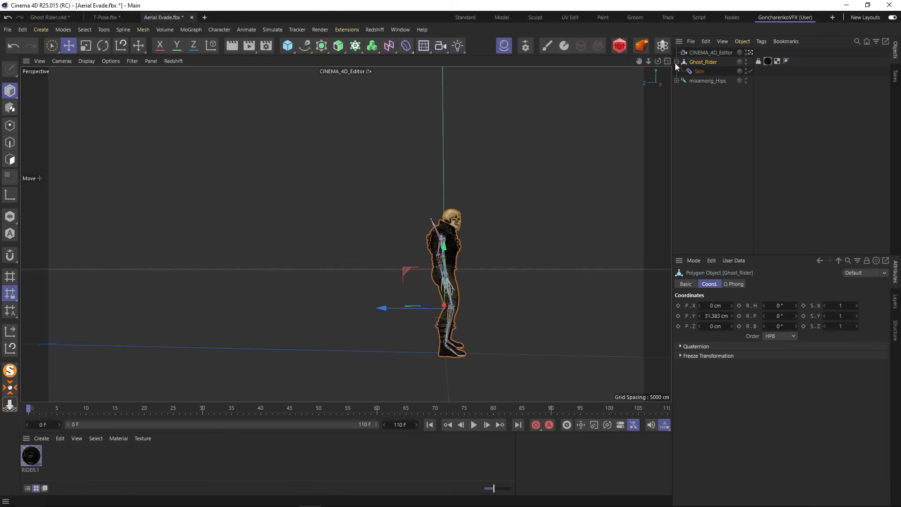
- Delete the CINEMA_4D_Editor camera and frame the character from the front in the default camera view
click(708, 52)
key(Delete)
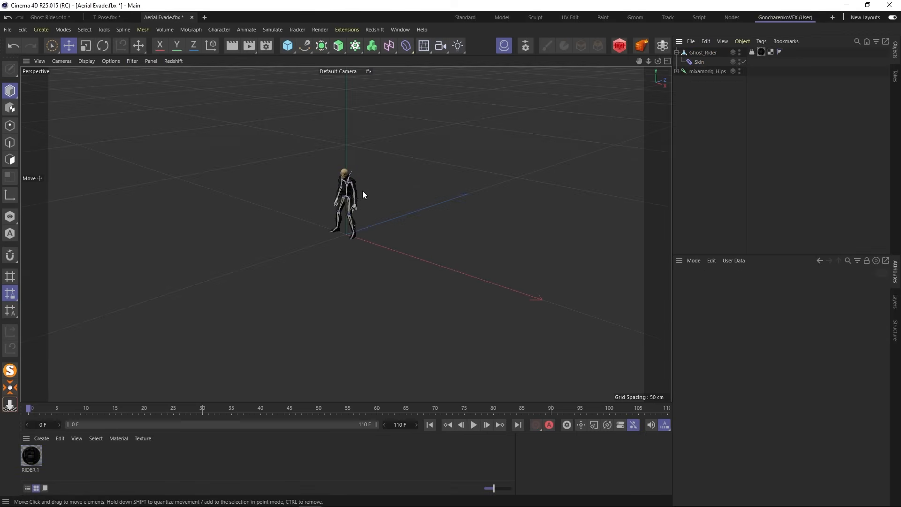
scroll(341, 188, up, 7)
alt+drag(339, 217, 417, 189)
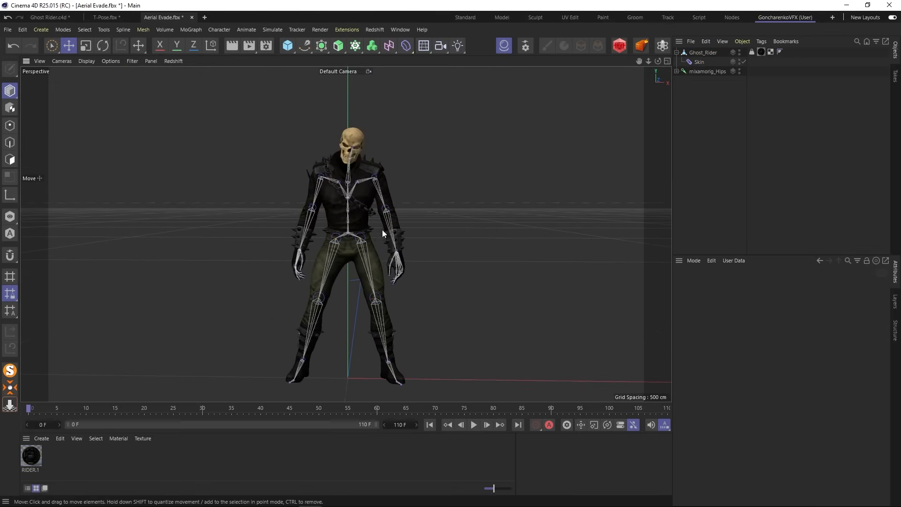
mouse_move(382, 229)
alt+mouse_down()
mouse_move(377, 223)
mouse_move(389, 233)
alt+mouse_up()
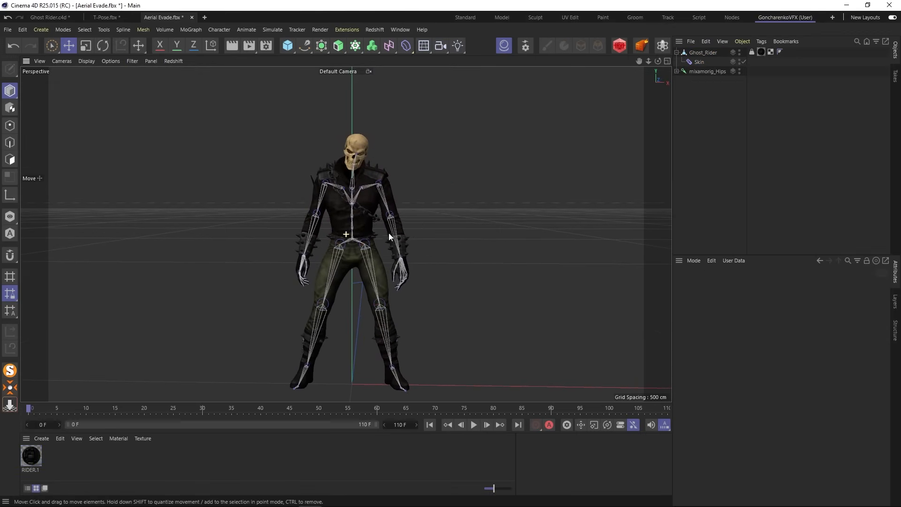
- Group the Ghost_Rider mesh and mixamorig_Hips joint hierarchy under a null named Aerial
click(677, 52)
click(702, 52)
shift+click(708, 61)
click(743, 41)
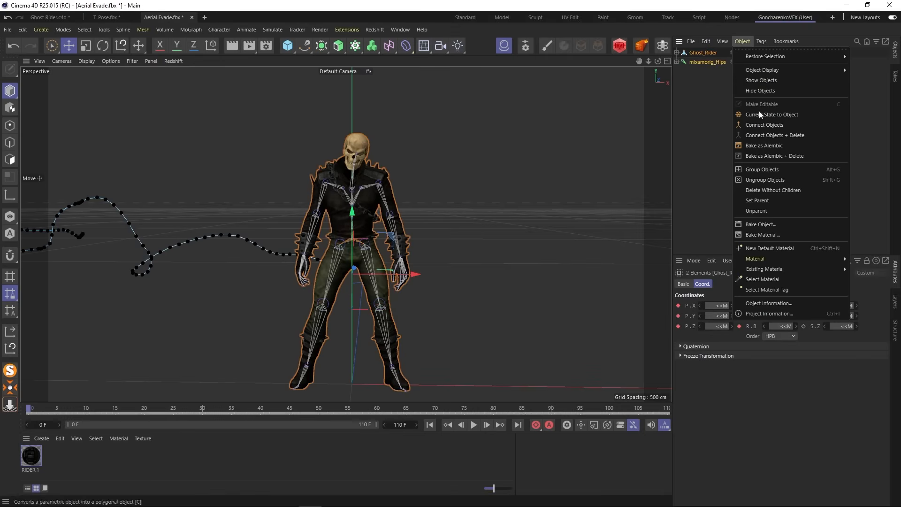
click(761, 170)
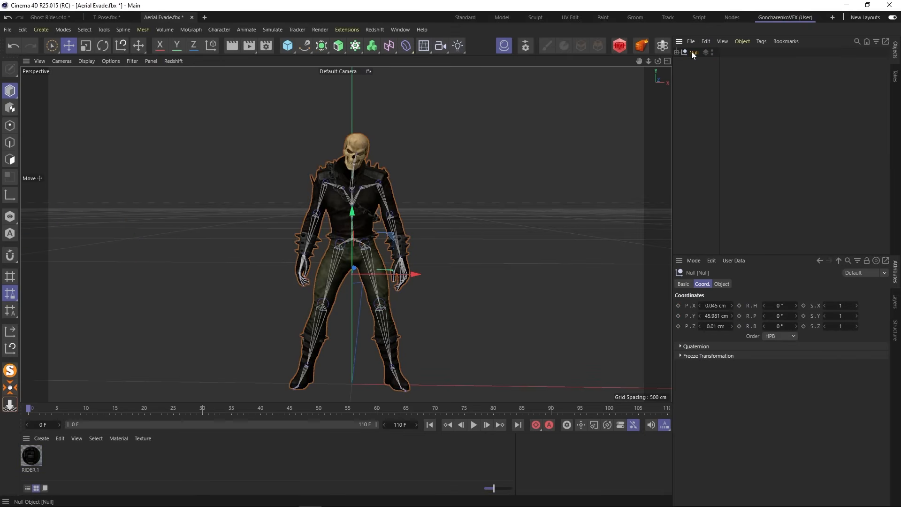
text(Aerial)
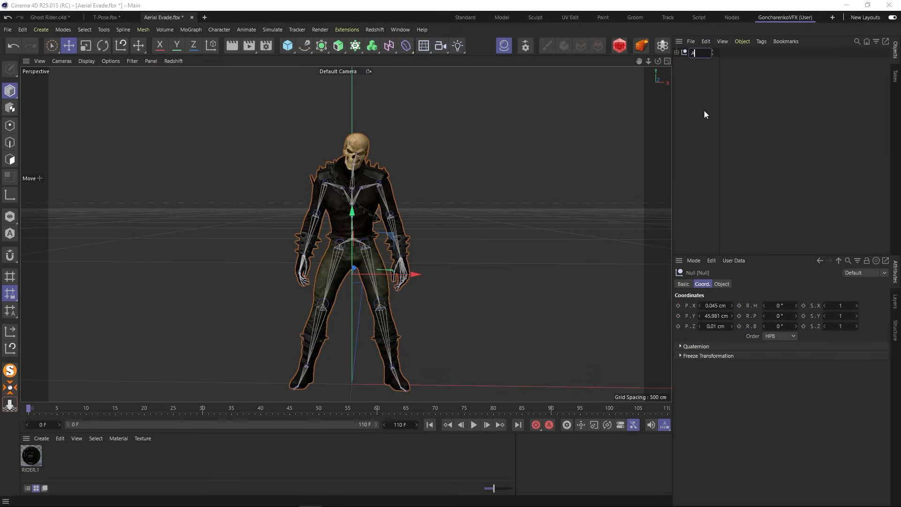
key(Return)
- Cut the Aerial null from the Aerial Evade scene and paste it into the Ghost Rider.c4d project
key(ctrl+super+o)
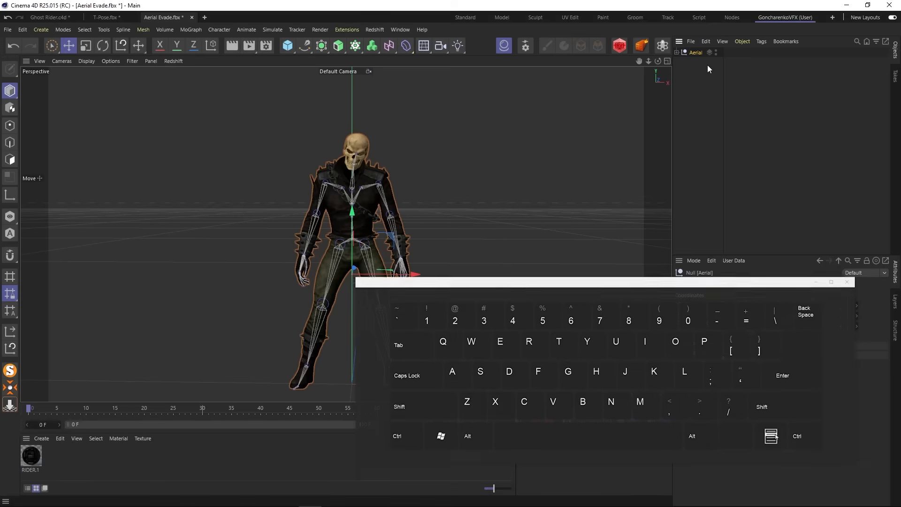
key(ctrl+x)
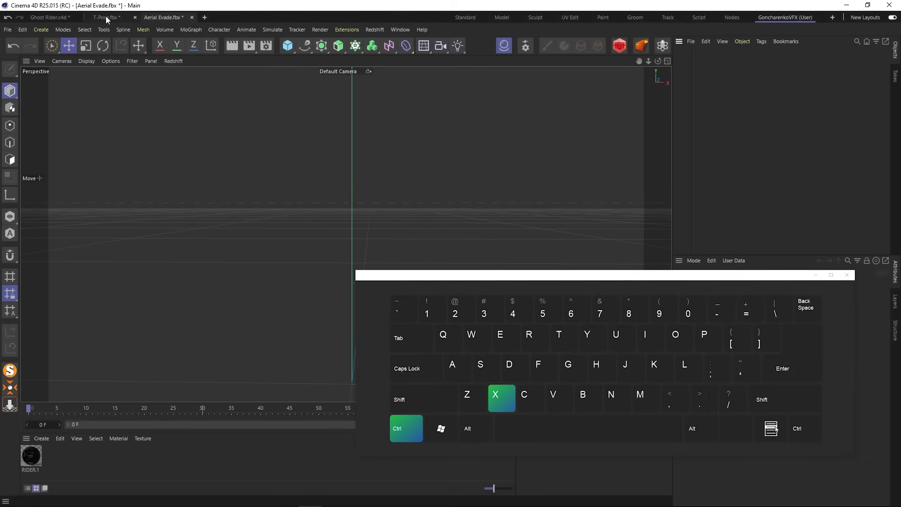
click(64, 18)
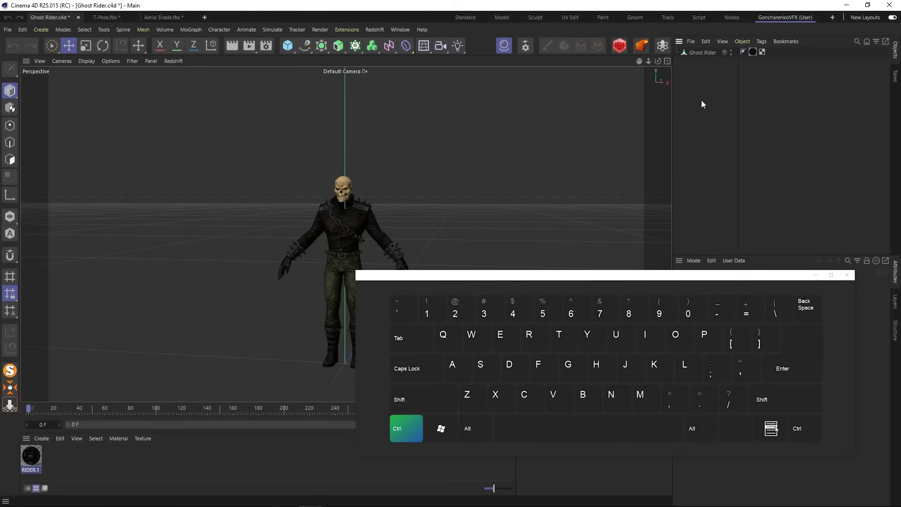
key(ctrl+v)
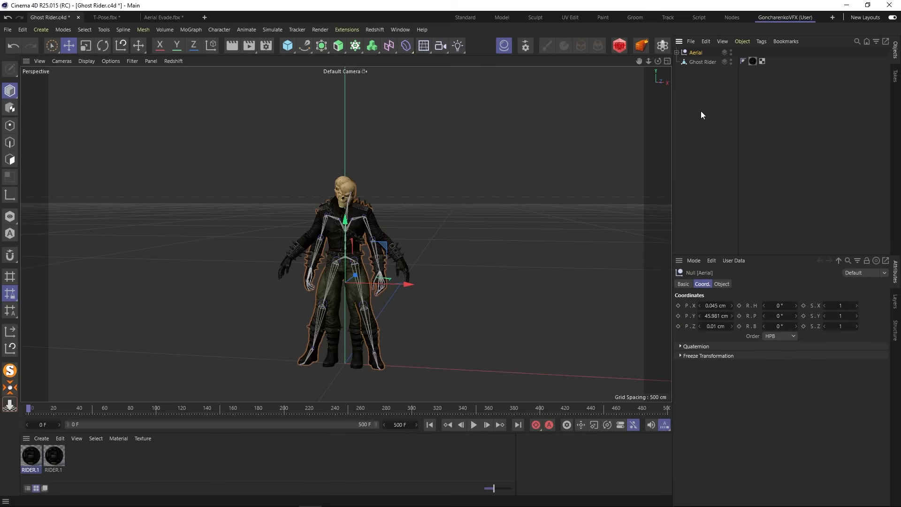
- Hide the original Ghost Rider mesh in both the editor and the renderer
click(730, 60)
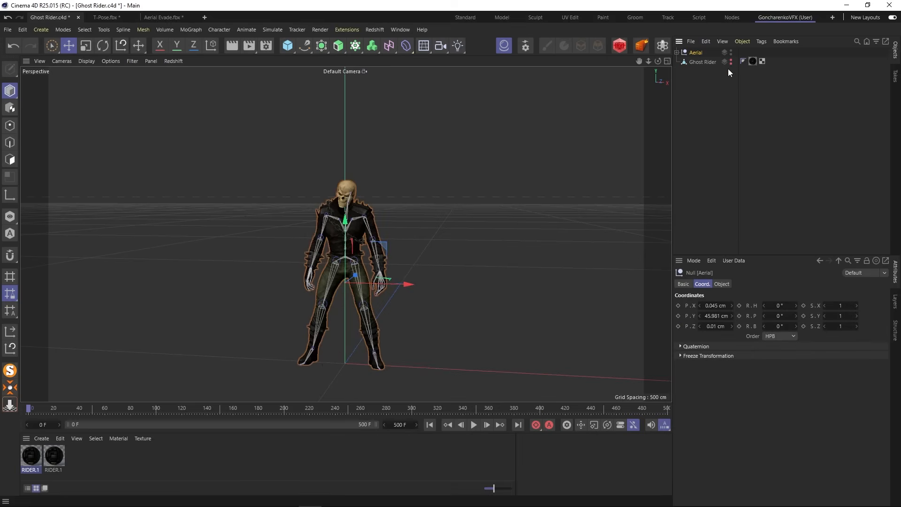
click(699, 87)
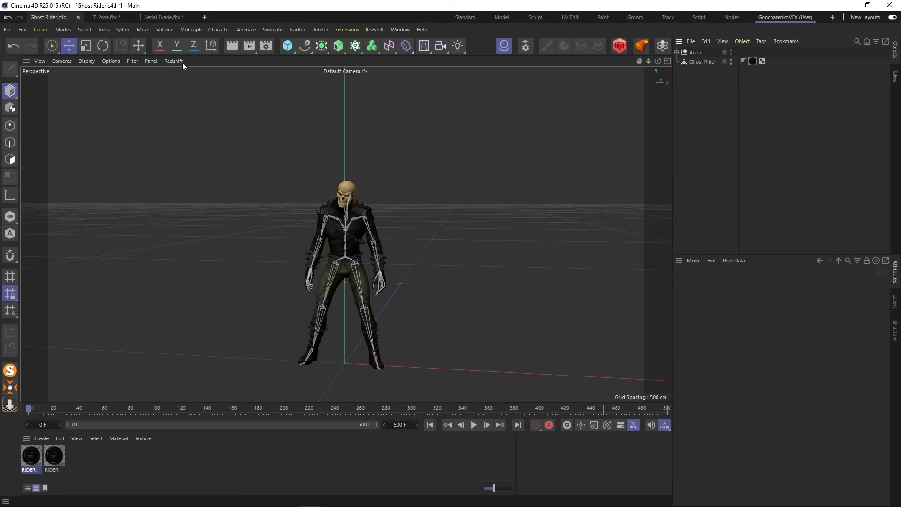
- In the T-Pose.fbx scene, group the Ghost_Rider mesh and mixamorig_Hips joint hierarchy under a null named T-Pose
click(106, 19)
click(705, 53)
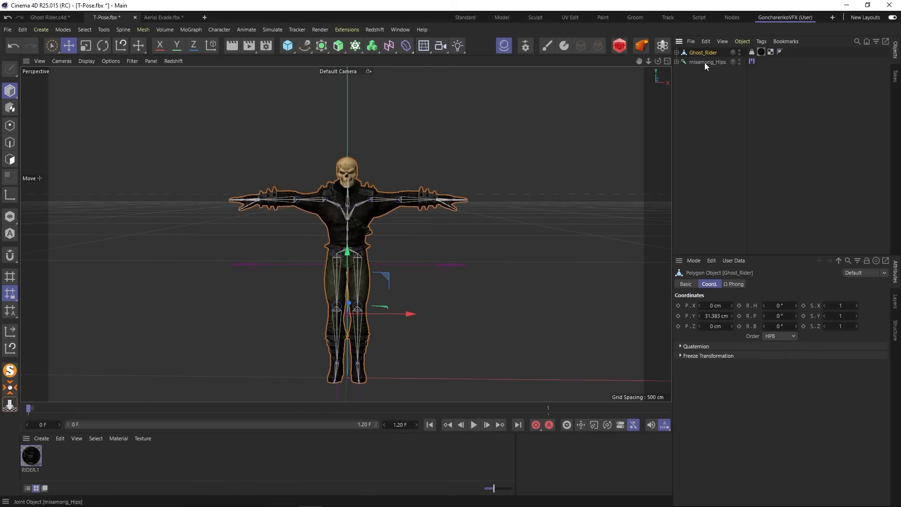
ctrl+click(705, 62)
click(743, 42)
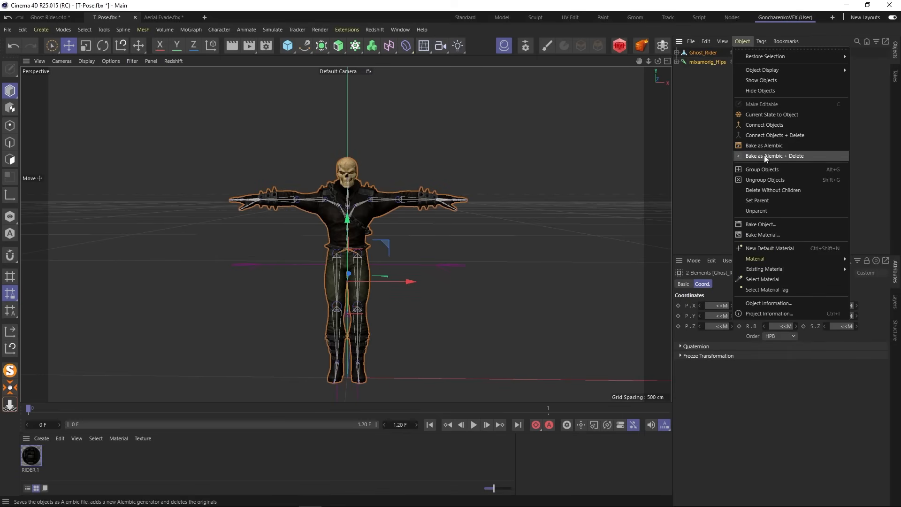
click(762, 170)
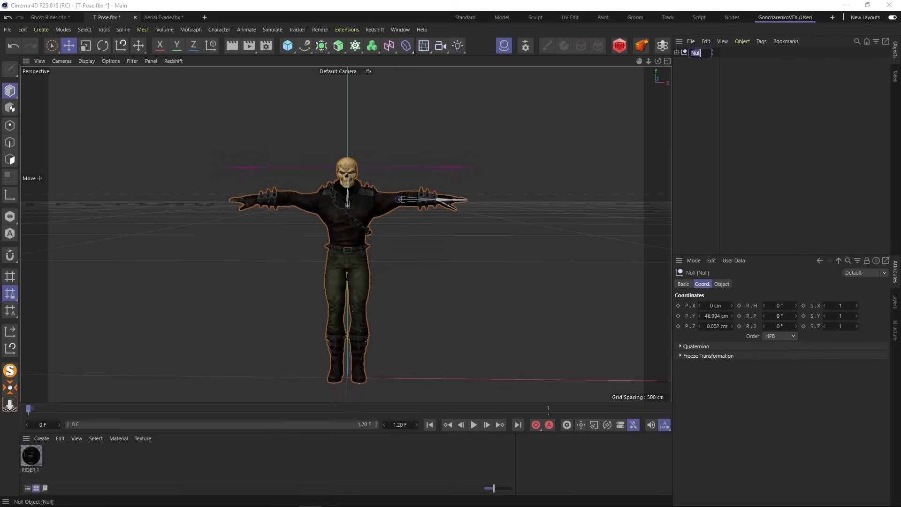
text(T-P)
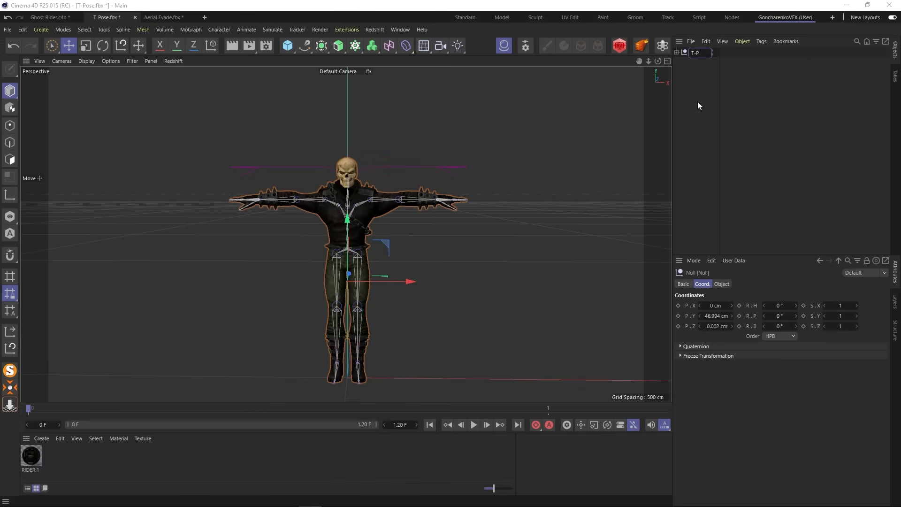
text(ose)
key(Return)
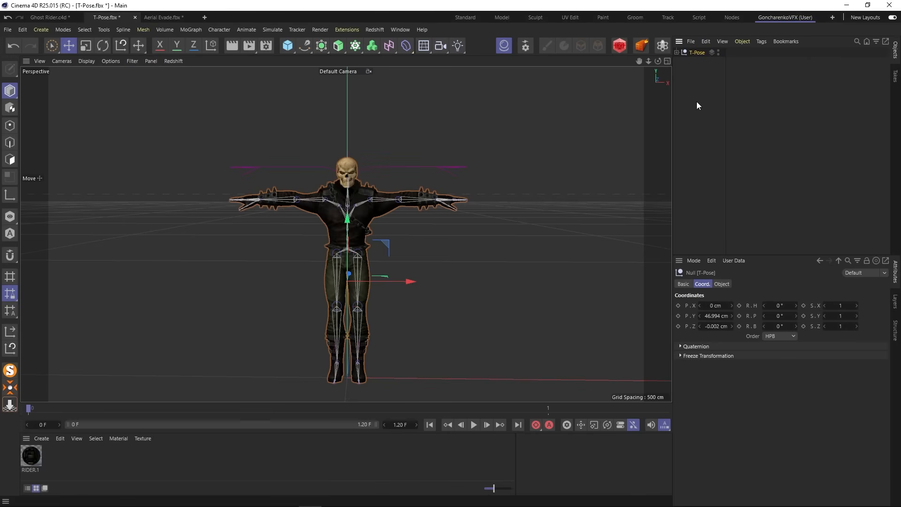
- Move the T-Pose null into the Ghost Rider.c4d project and hide it in the editor and renderer
click(49, 17)
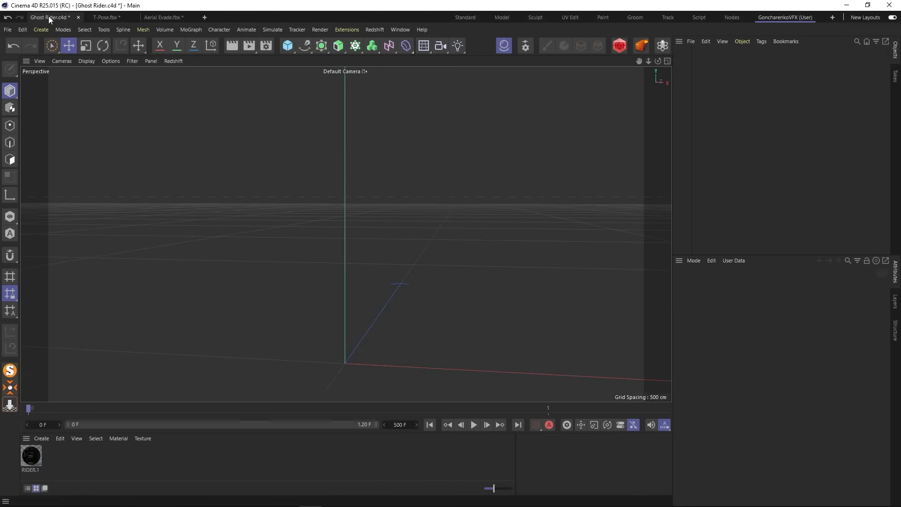
key(ctrl+v)
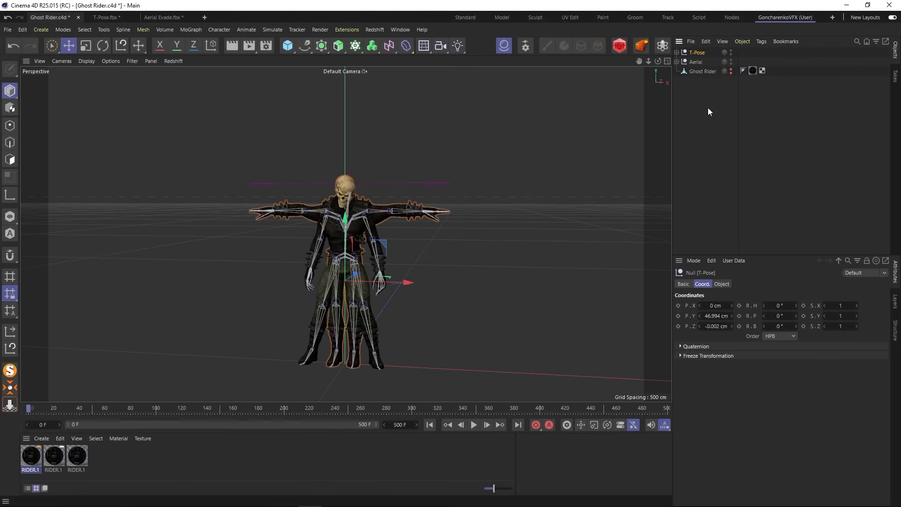
click(707, 106)
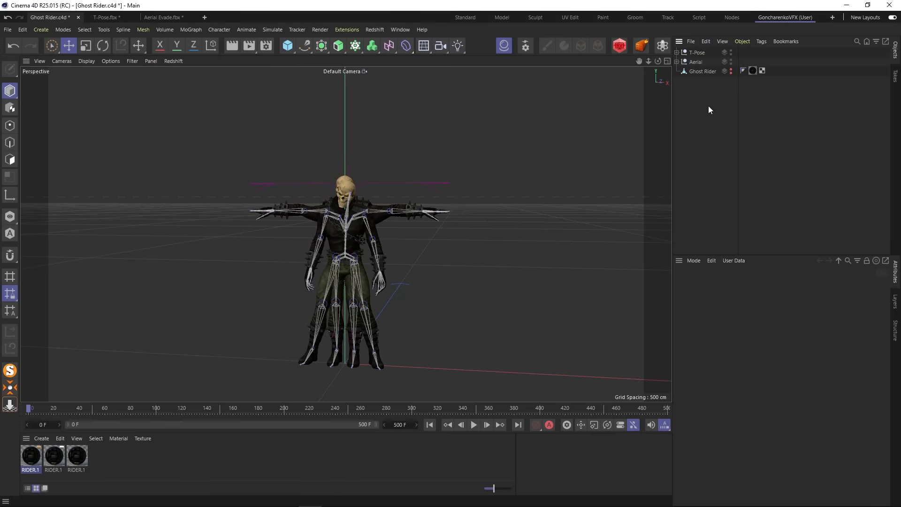
alt+click(730, 54)
alt+click(731, 54)
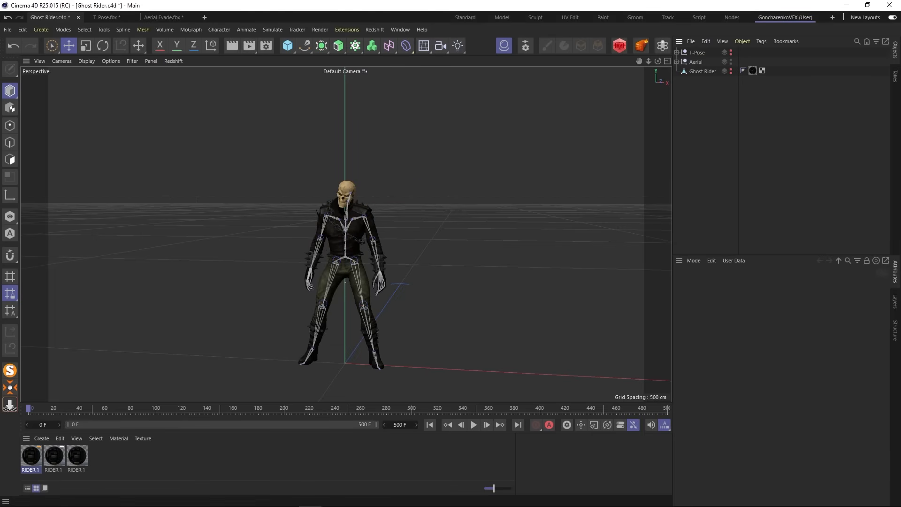
- Import the Standing Taunt Battlecry FBX from the Mixamo folder with animation tracks enabled
click(102, 497)
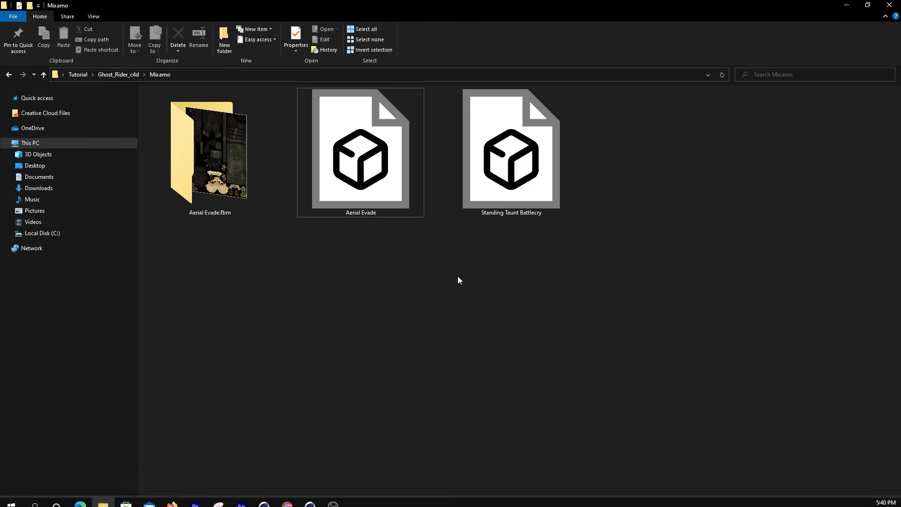
drag(512, 152, 440, 283)
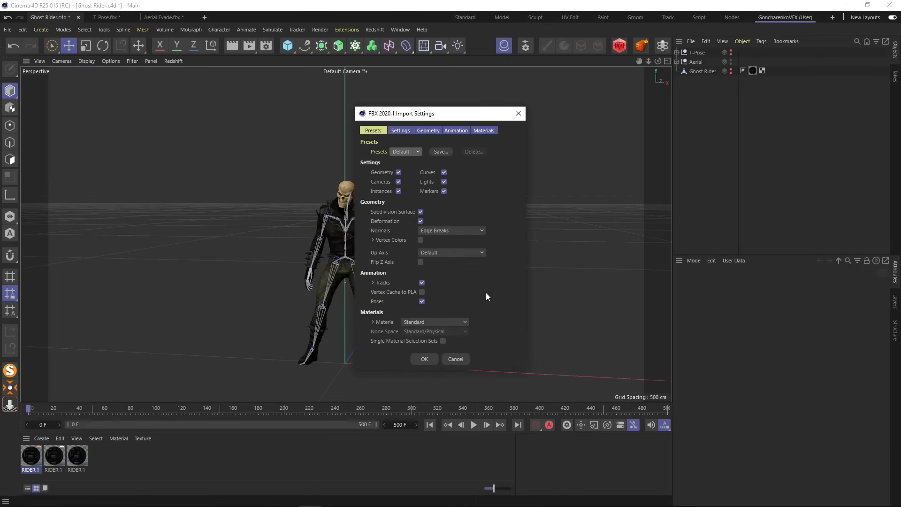
click(455, 131)
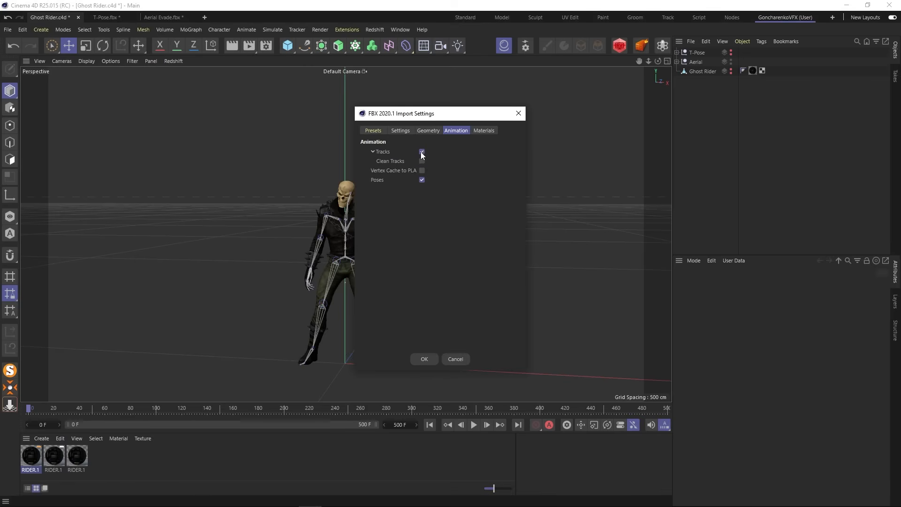
click(426, 359)
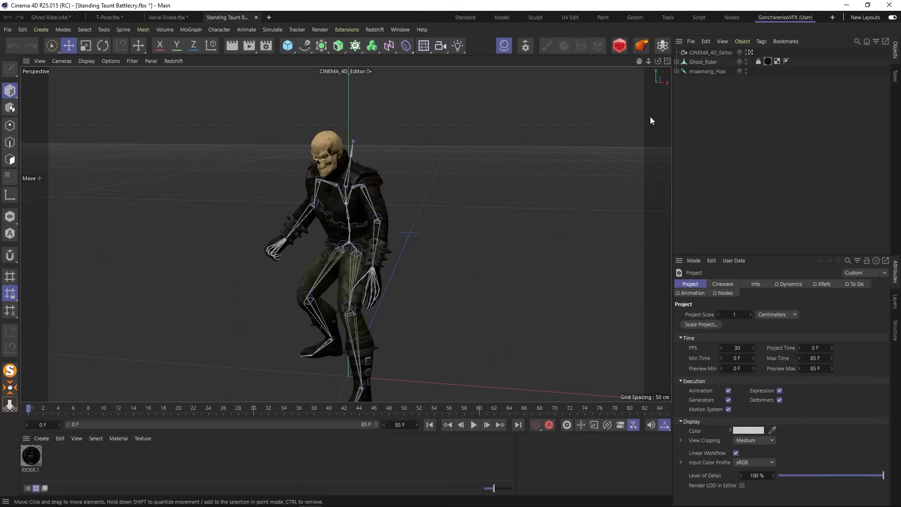
- Play the Standing Taunt Battlecry animation with the whole character in view, then stop it
scroll(463, 381, down, 3)
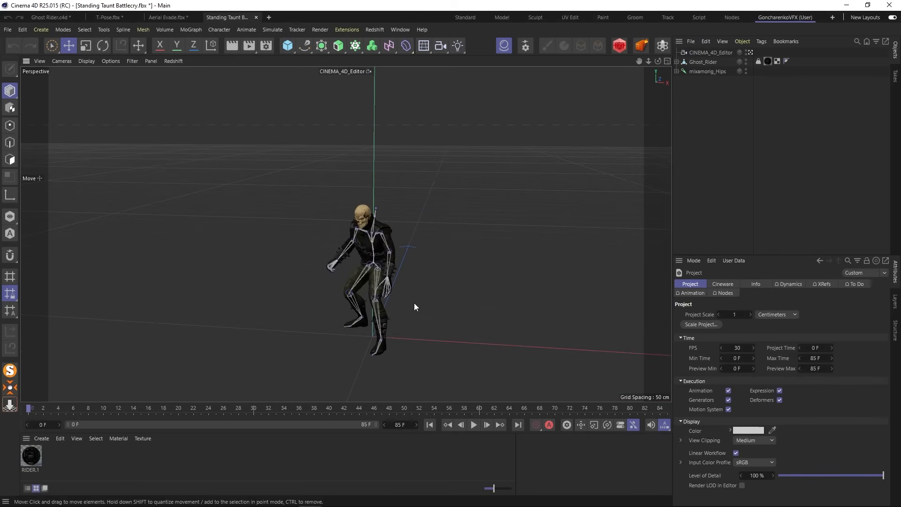
click(473, 424)
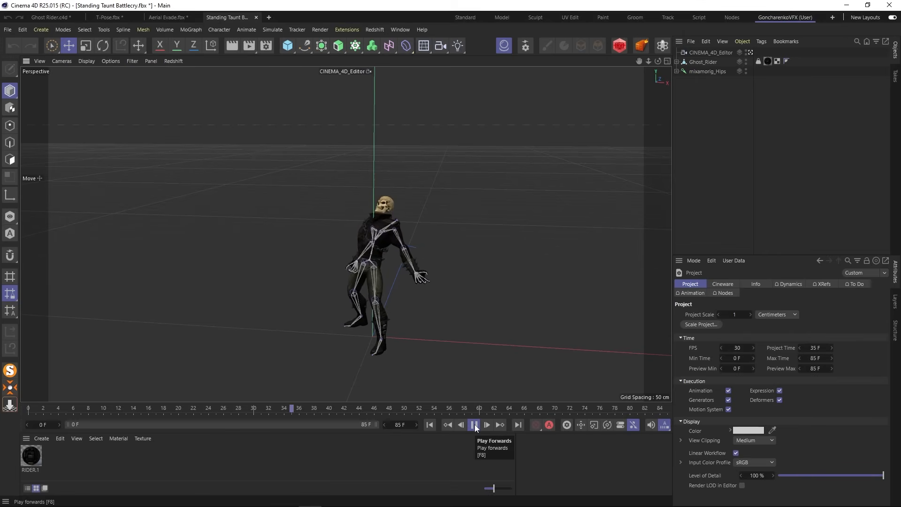
click(474, 424)
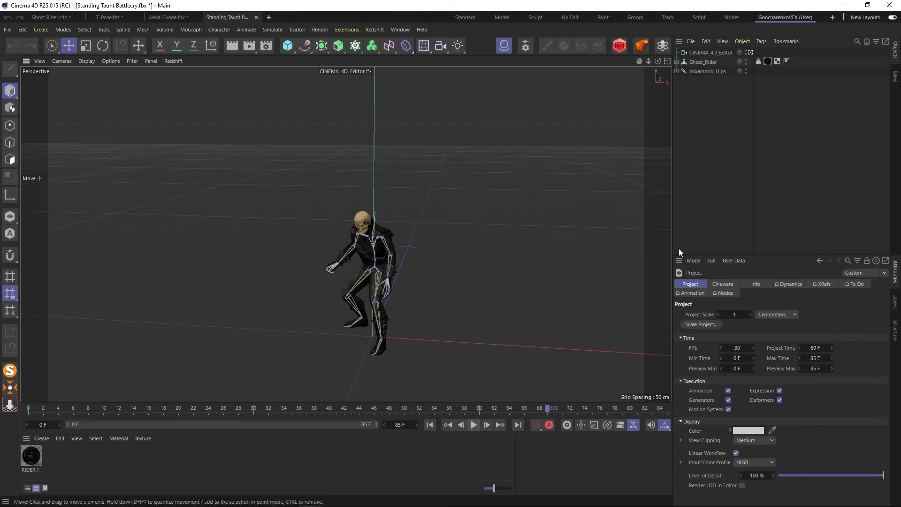
- Group the Ghost_Rider mesh and mixamorig_Hips joint hierarchy of the Battlecry scene under a null
click(703, 61)
ctrl+click(702, 71)
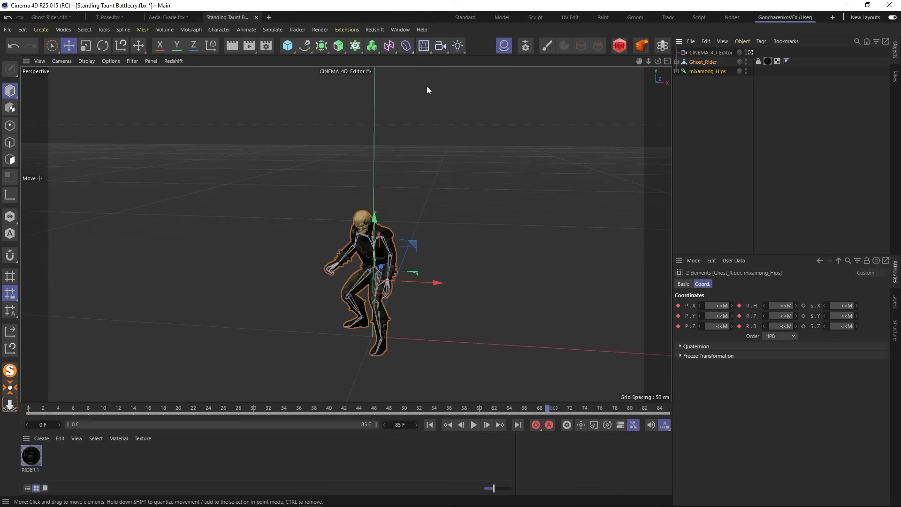
click(742, 42)
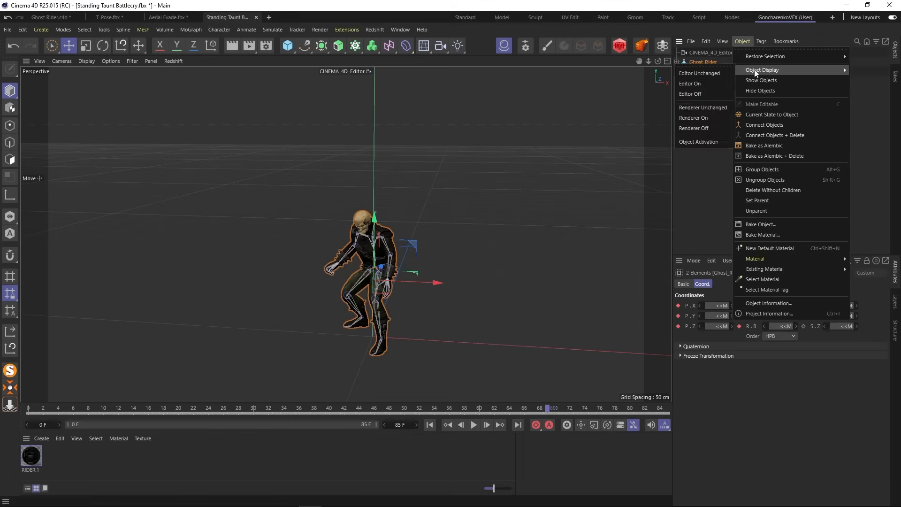
click(762, 169)
- Delete the CINEMA_4D_Editor camera and rename the new null as Battlecry
click(702, 53)
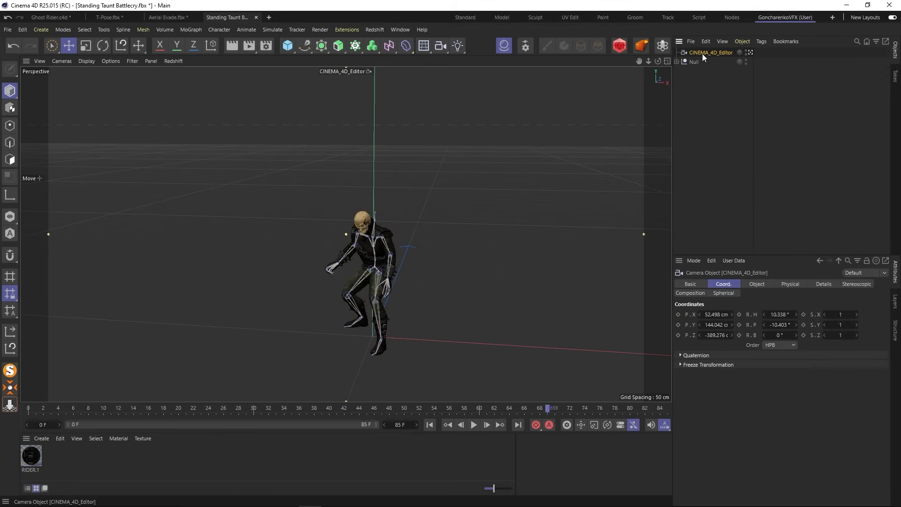
key(Delete)
click(693, 53)
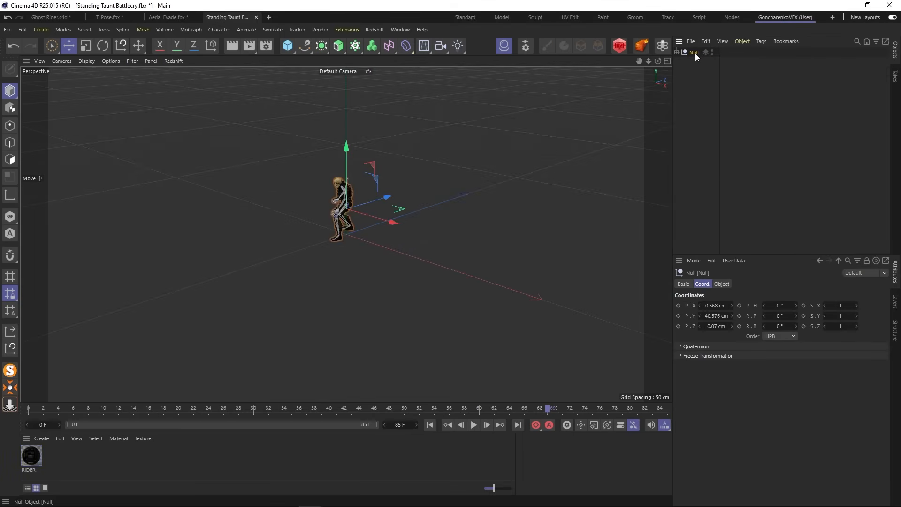
double_click(694, 53)
text(Battlecry)
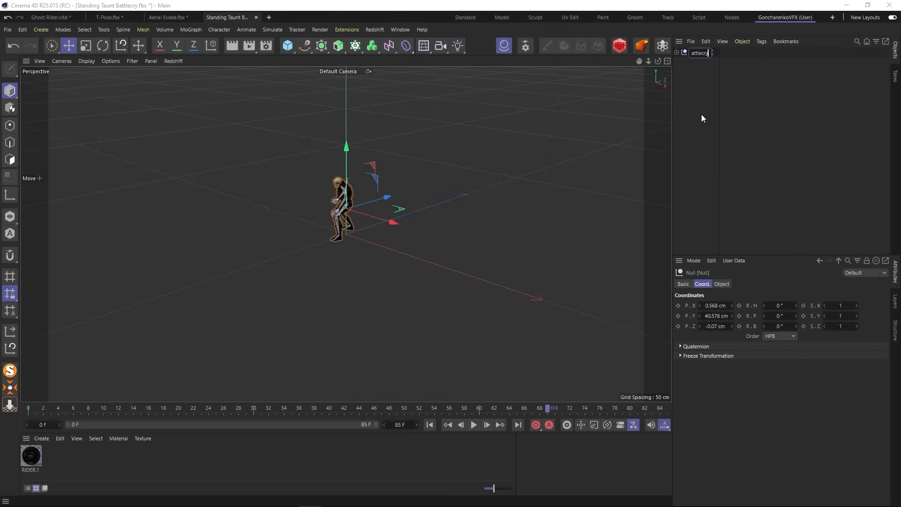
key(Return)
- Move the Battlecry null from its scene into the Ghost Rider.c4d project and hide it in the editor and renderer
scroll(331, 197, up, 5)
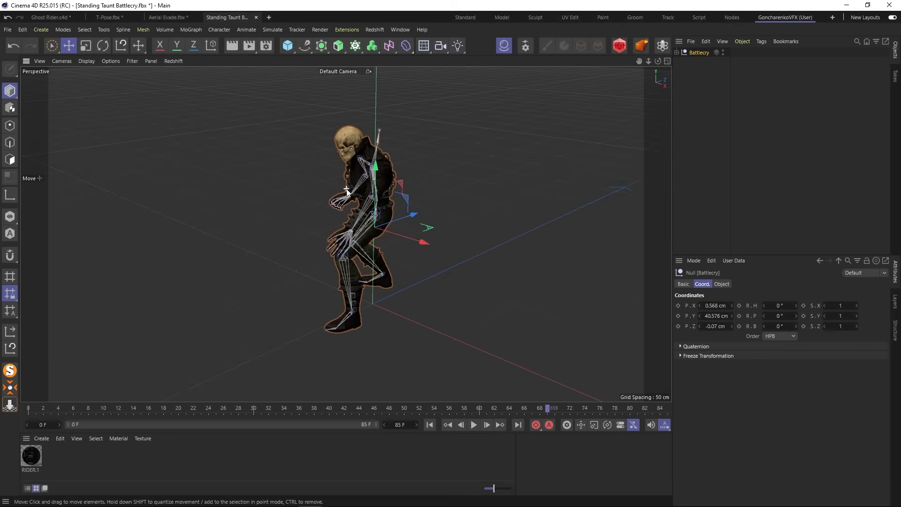
alt+drag(346, 190, 644, 108)
key(Delete)
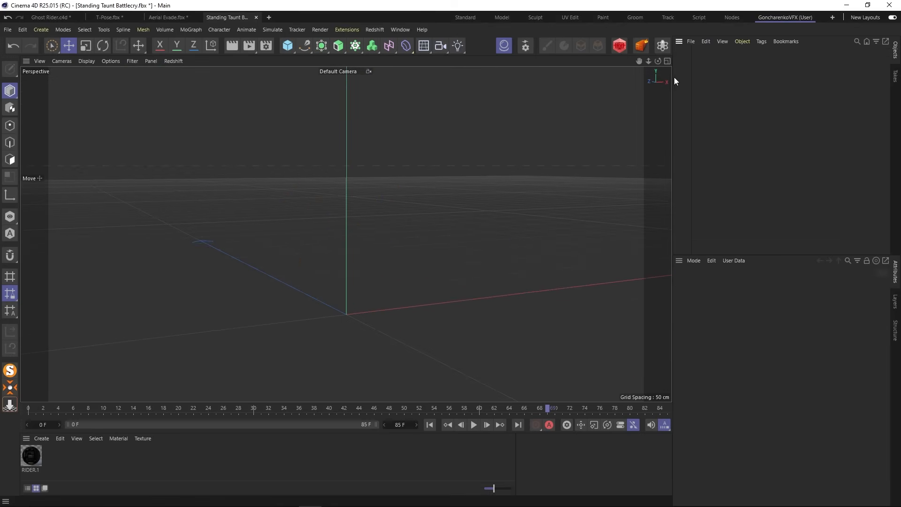
click(53, 18)
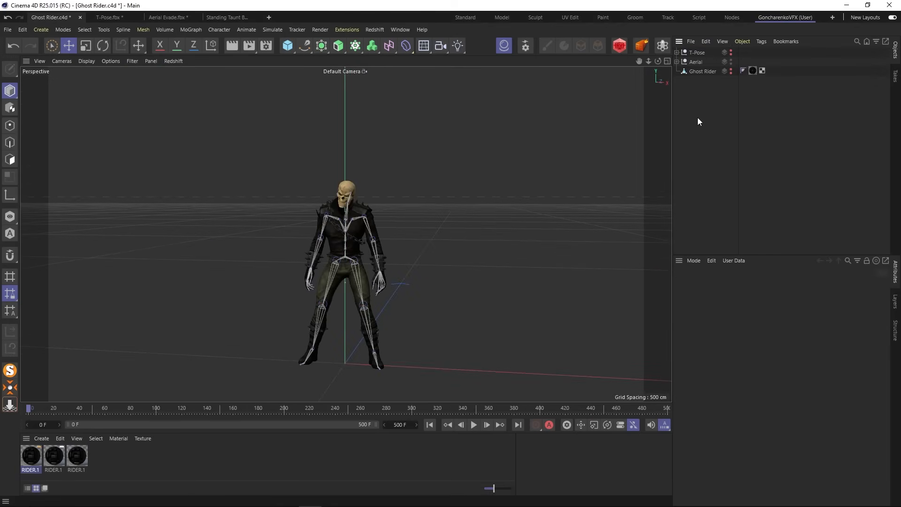
key(ctrl+v)
click(731, 52)
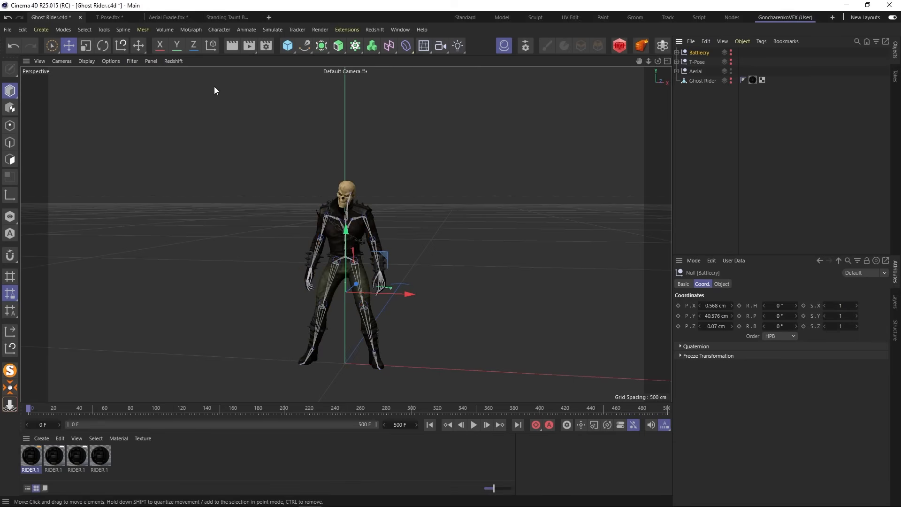
- Close the T-Pose, Standing Taunt Battlecry and Aerial Evade scenes without saving their changes
click(139, 17)
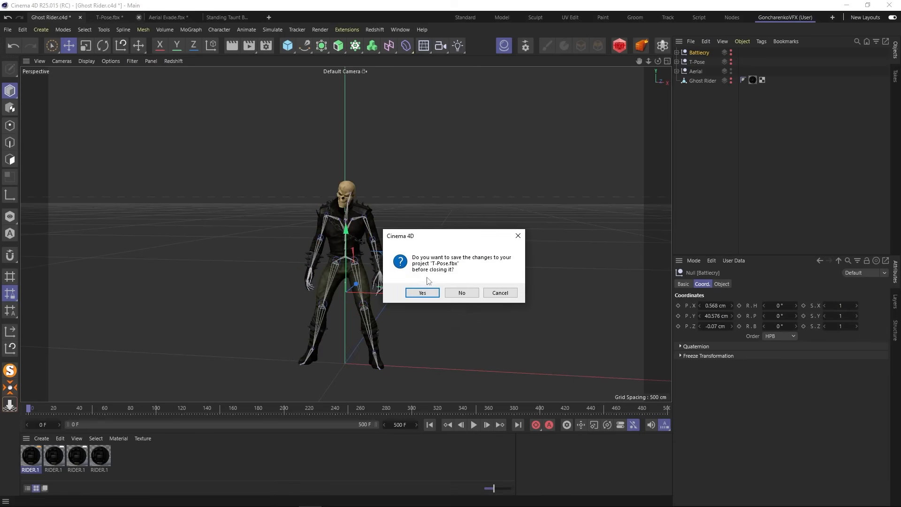
click(456, 290)
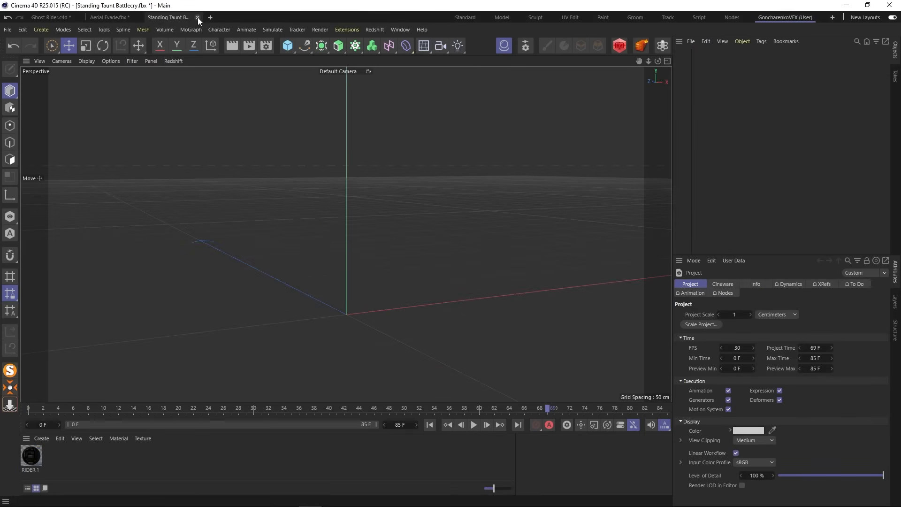
click(197, 17)
click(463, 290)
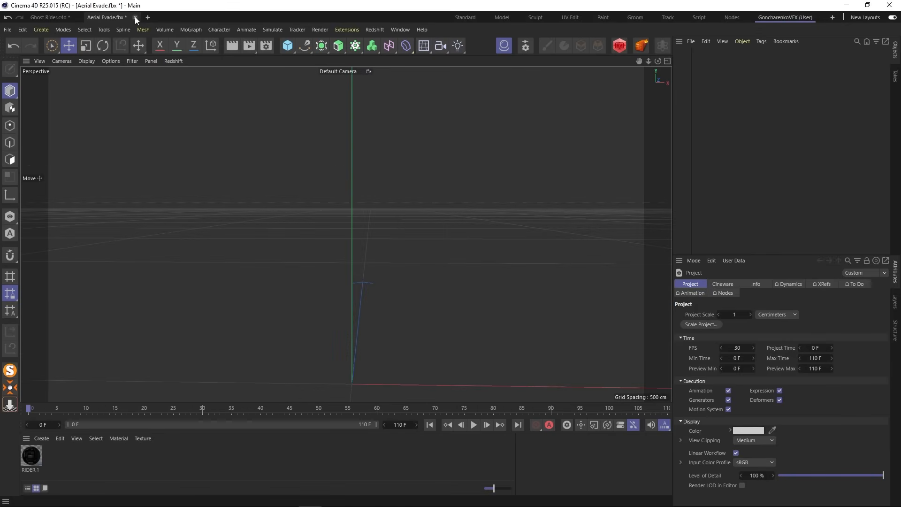
click(134, 17)
click(462, 293)
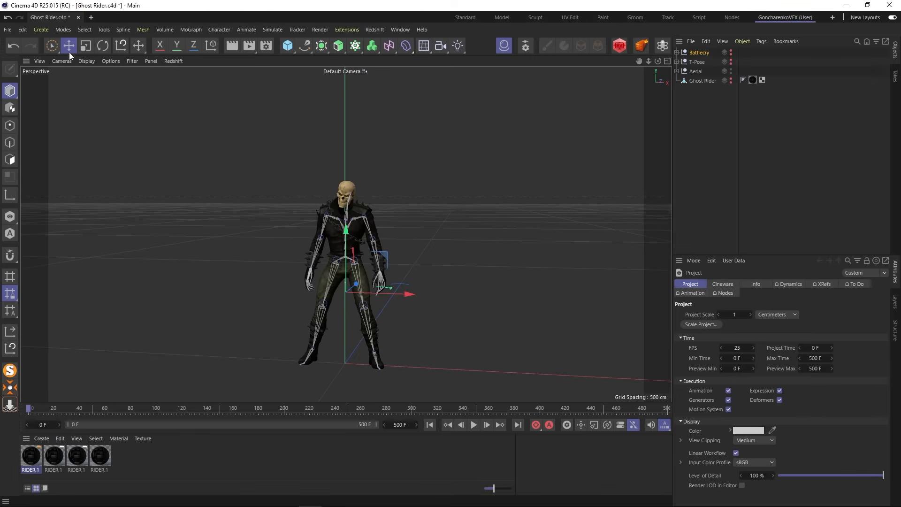
- Save the Ghost Rider.c4d project containing the gathered rigs
click(8, 29)
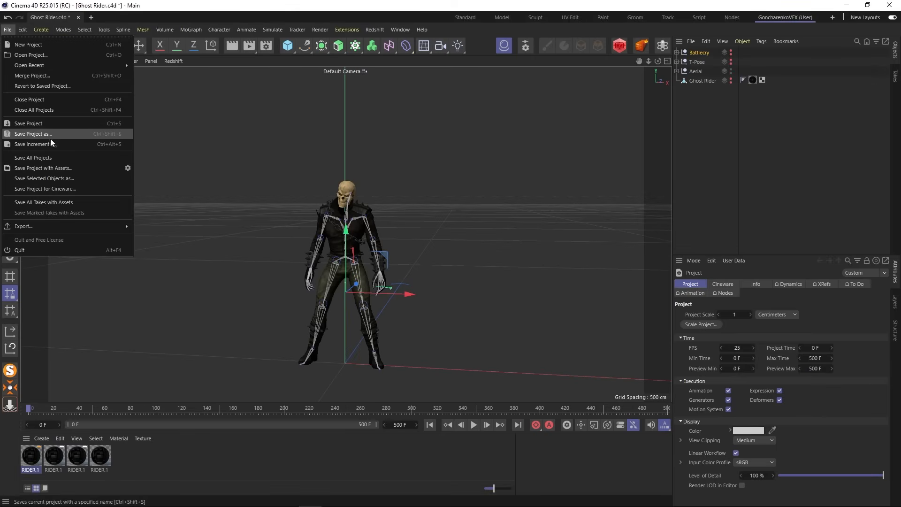
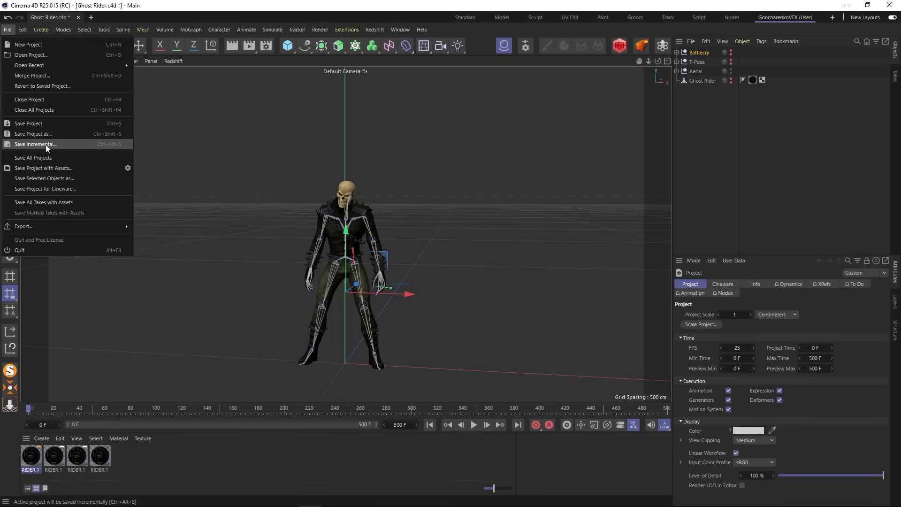
- Save the project as a new incremental version and clear the object selection
click(46, 145)
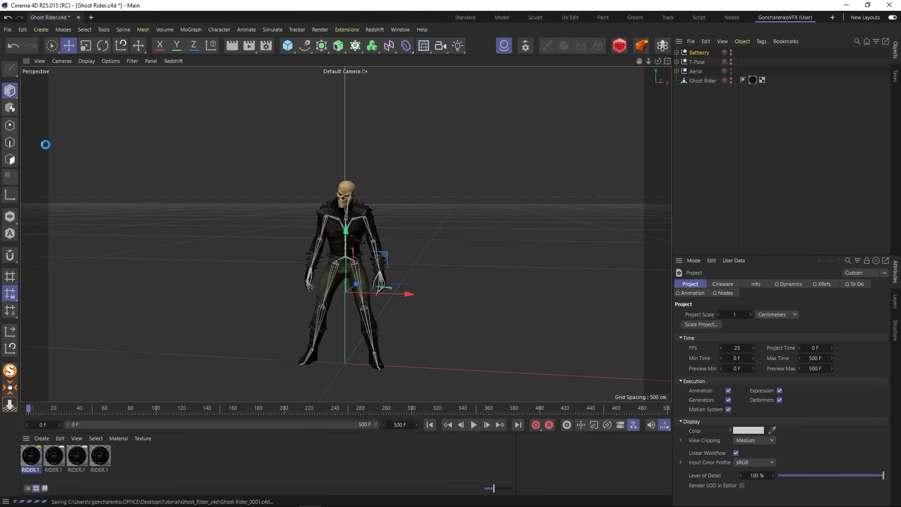
click(696, 158)
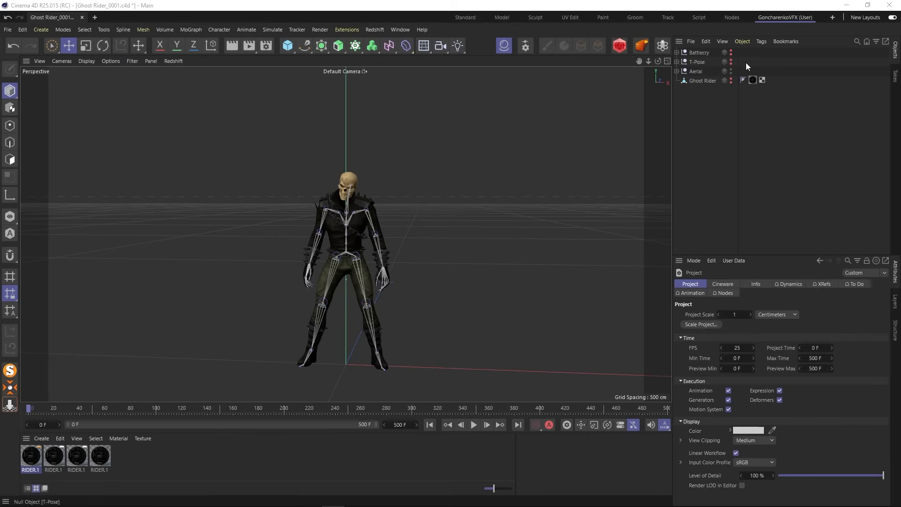
- Expand the Aerial null, select its mixamorig_Hips joint and scrub through its animation
click(675, 71)
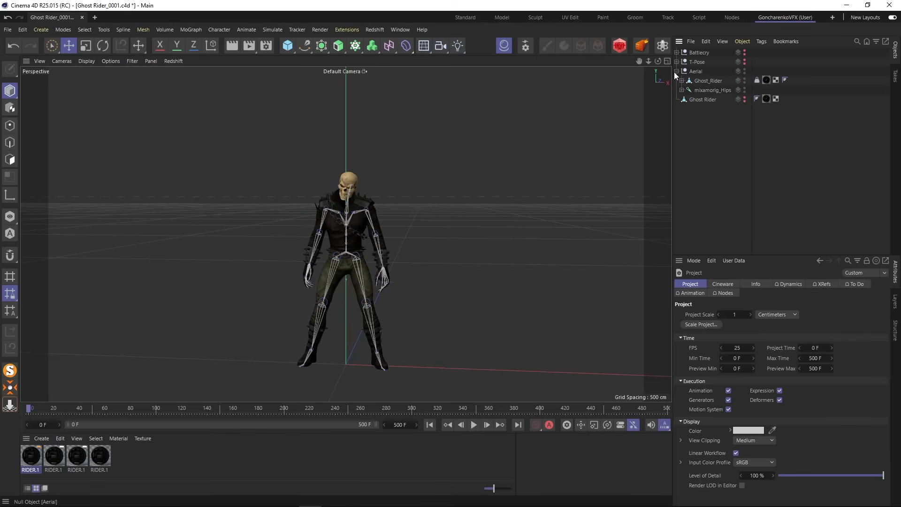
click(704, 90)
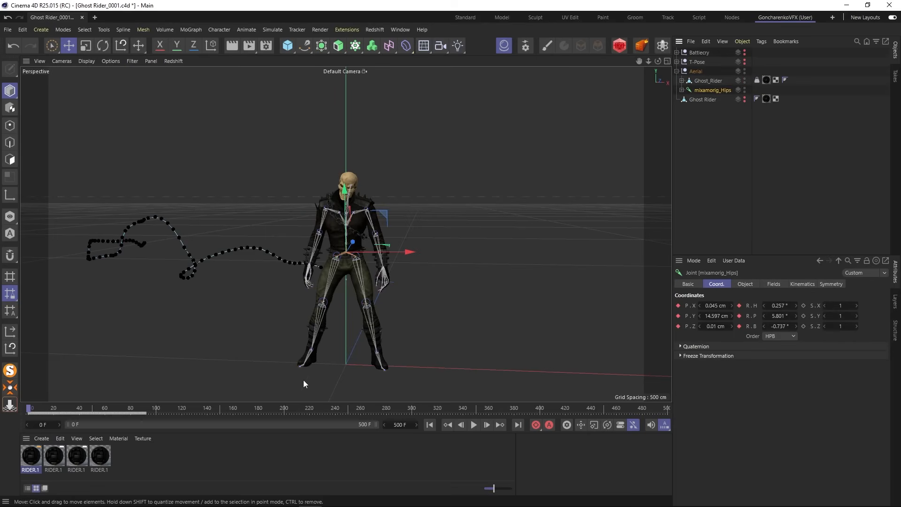
mouse_move(30, 410)
mouse_down()
mouse_move(143, 410)
mouse_move(27, 412)
mouse_up()
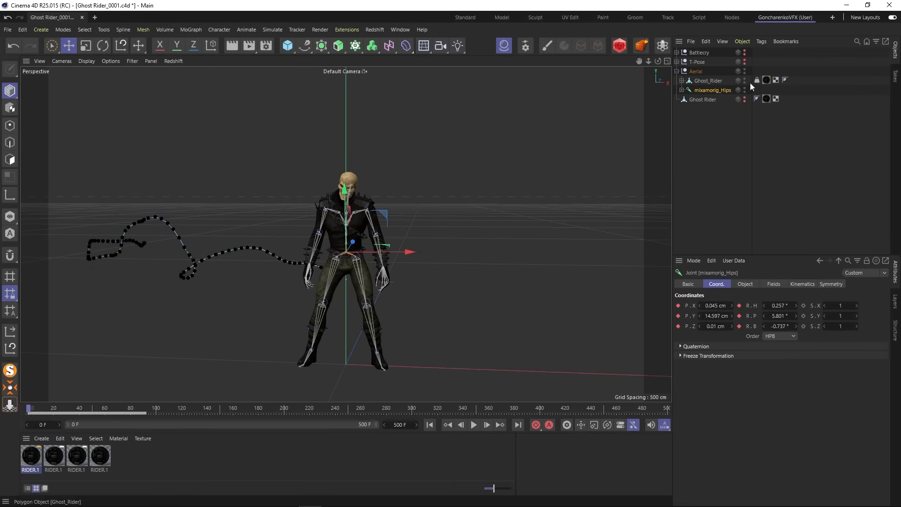
- Make the Battlecry null visible instead of Aerial, expand it and select its mixamorig_Hips joint, scrubbing through the animation
click(745, 53)
click(676, 52)
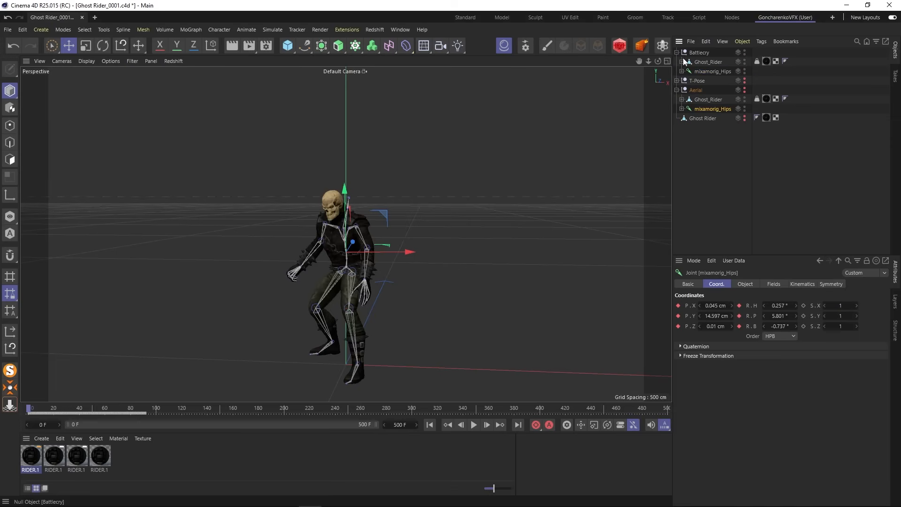
alt+drag(377, 293, 404, 300)
mouse_move(32, 410)
mouse_down()
mouse_move(106, 411)
mouse_move(25, 414)
mouse_up()
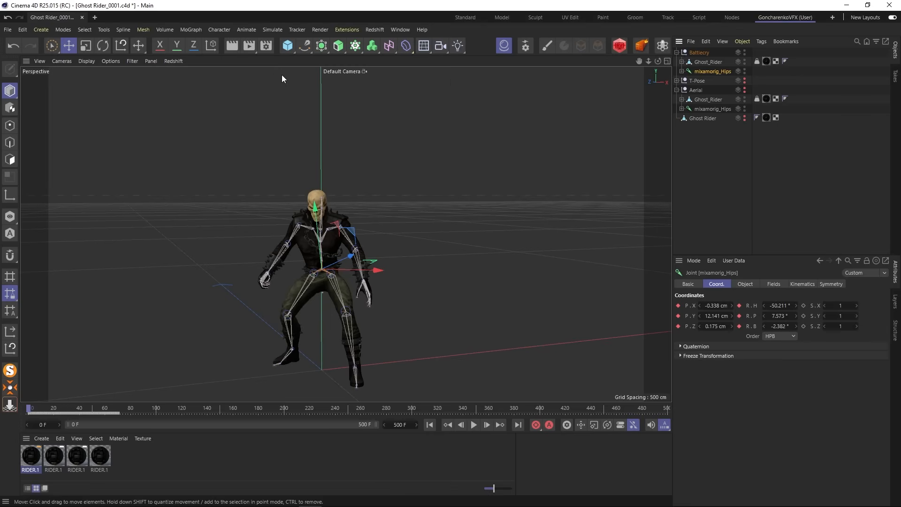
- Add a motion clip with the source name Battlecry from the Battlecry rig's mixamorig_Hips joint
click(220, 30)
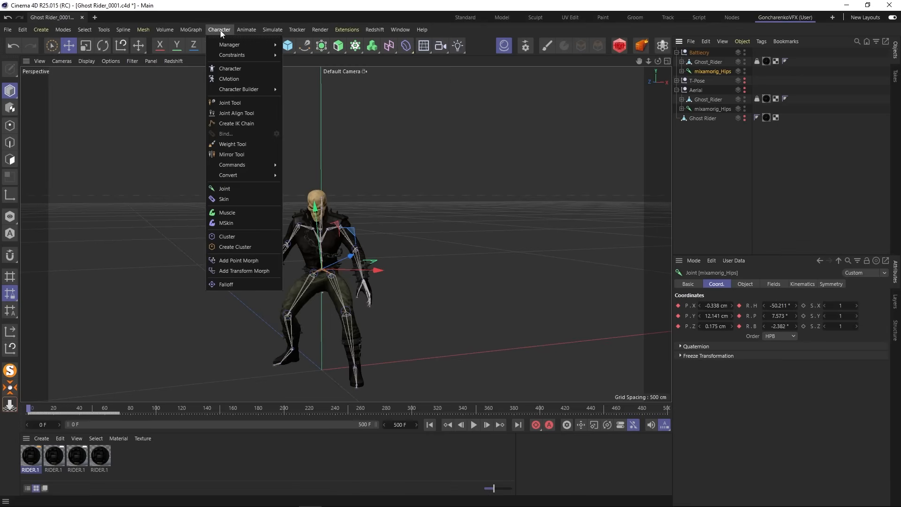
mouse_move(240, 30)
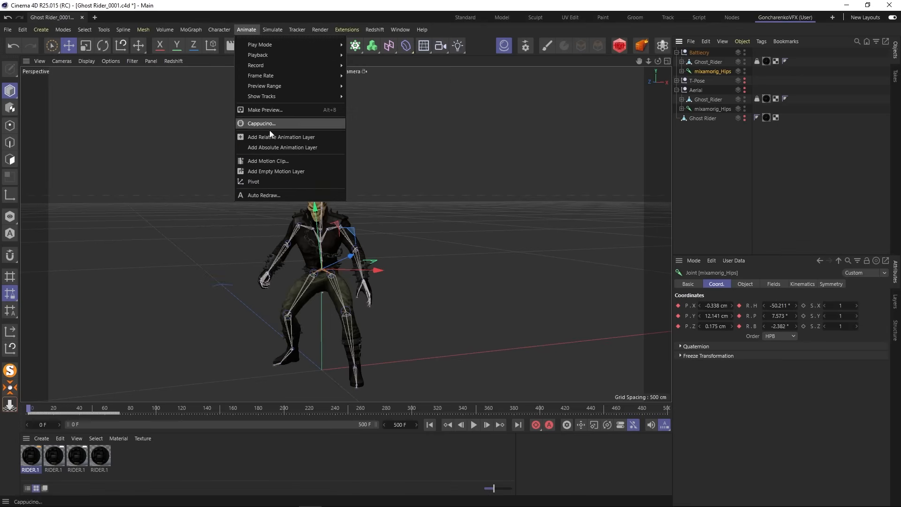
click(269, 162)
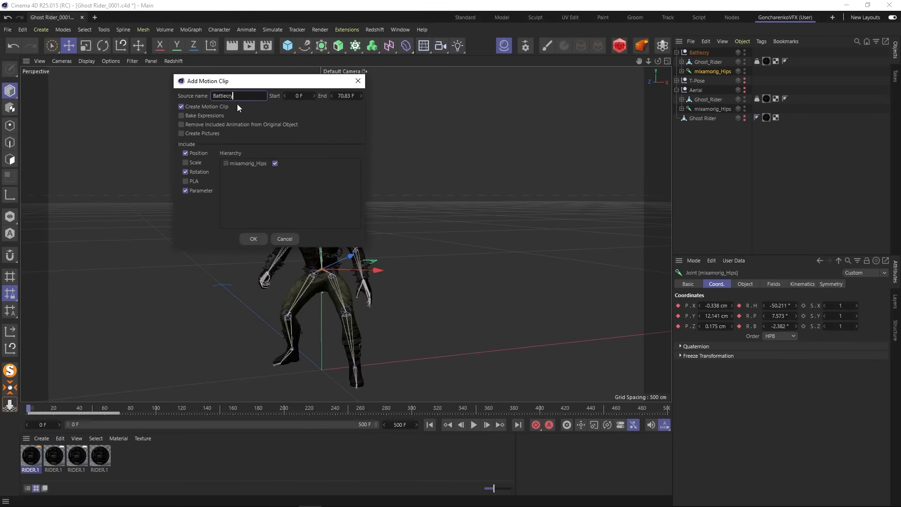
key(Return)
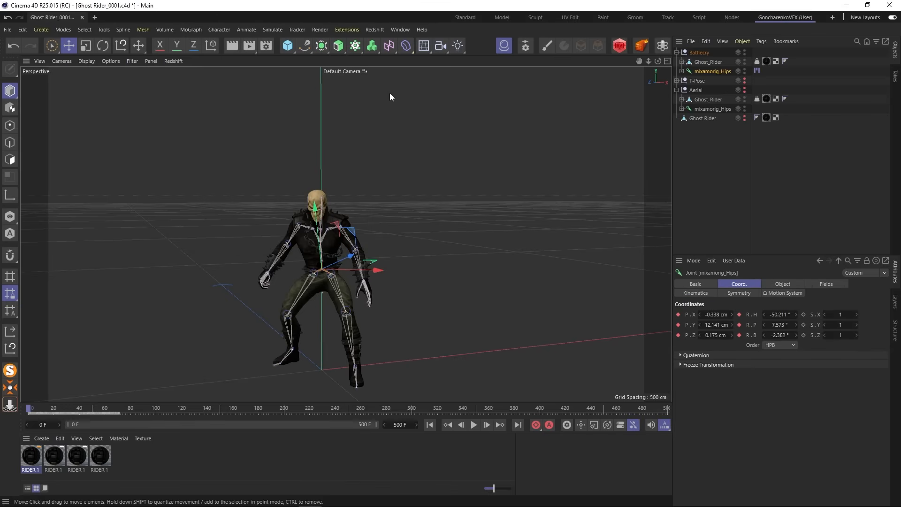
- Open the Battlecry hips joint's Motion System tag in the timeline and place the window beside the character
click(757, 71)
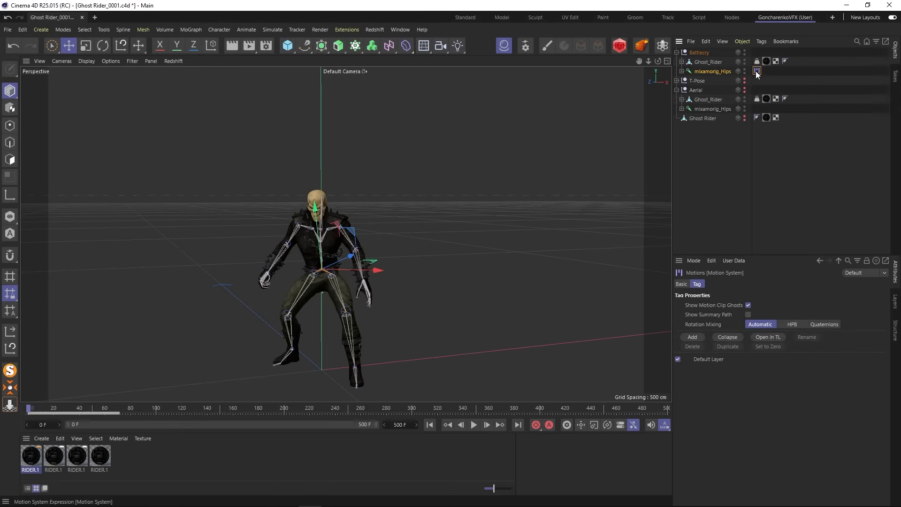
click(770, 337)
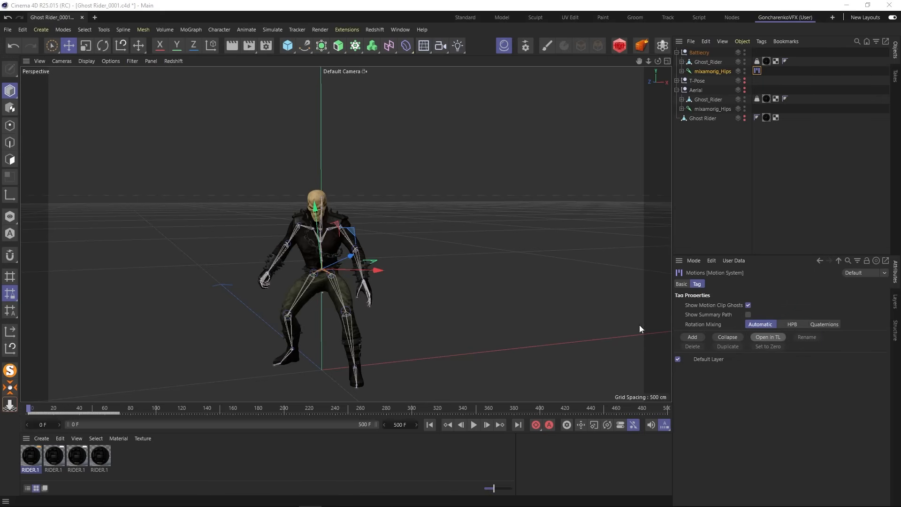
drag(225, 202, 566, 245)
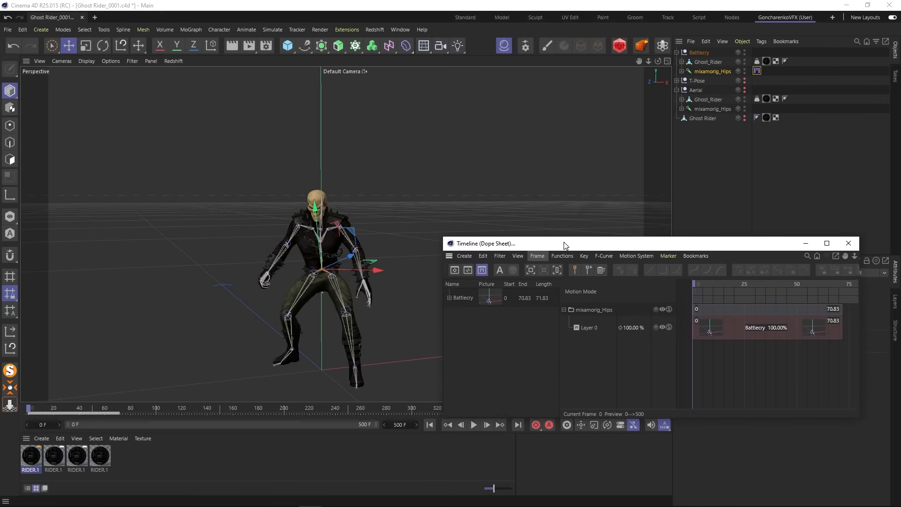
scroll(300, 254, up, 5)
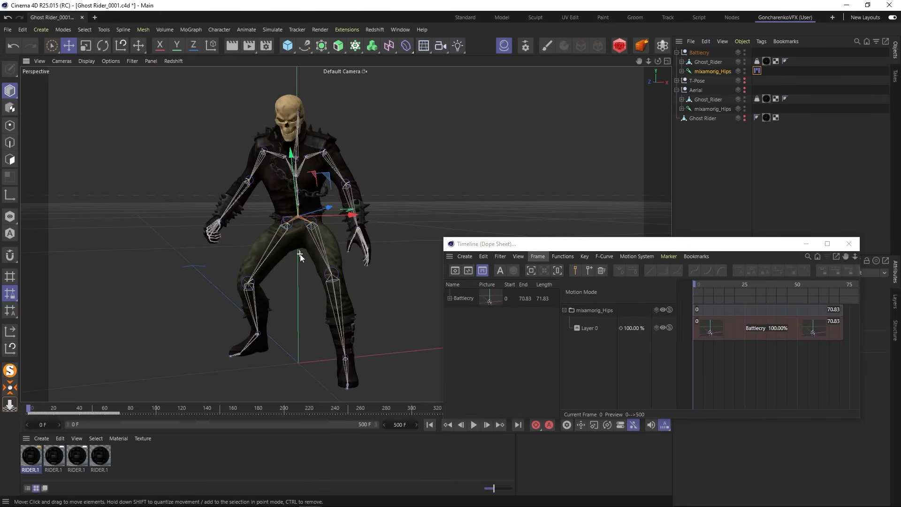
drag(520, 247, 488, 230)
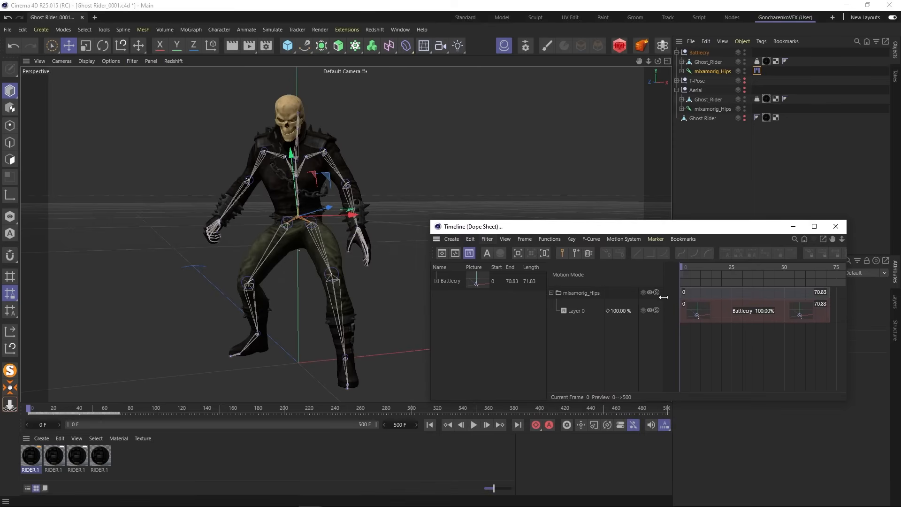
- Add two more Battlecry clips after the original on Layer 0, starting at frames 72 and 143
scroll(770, 350, down, 8)
alt+middle_drag(772, 348, 737, 315)
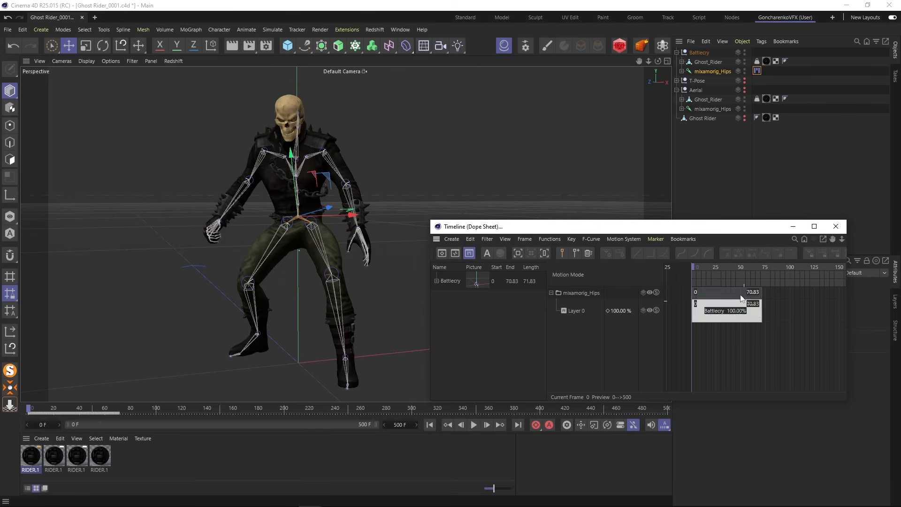
drag(699, 269, 785, 270)
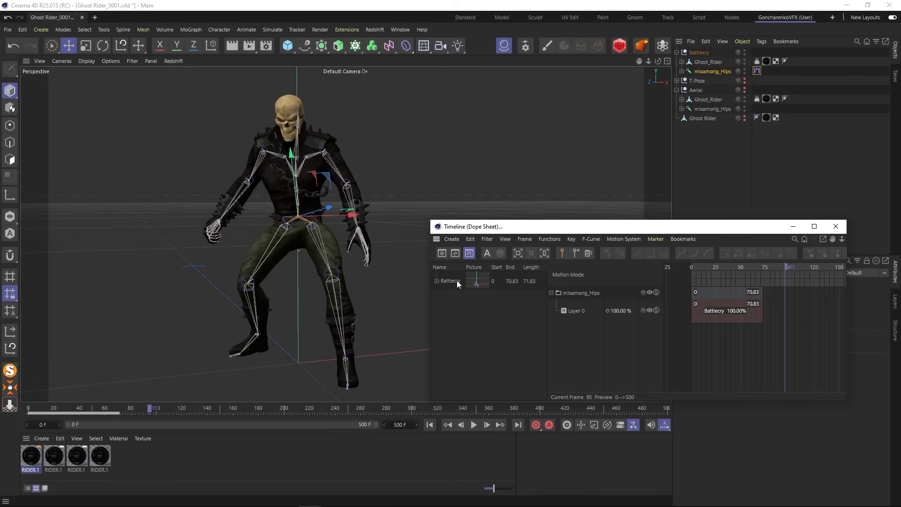
click(719, 318)
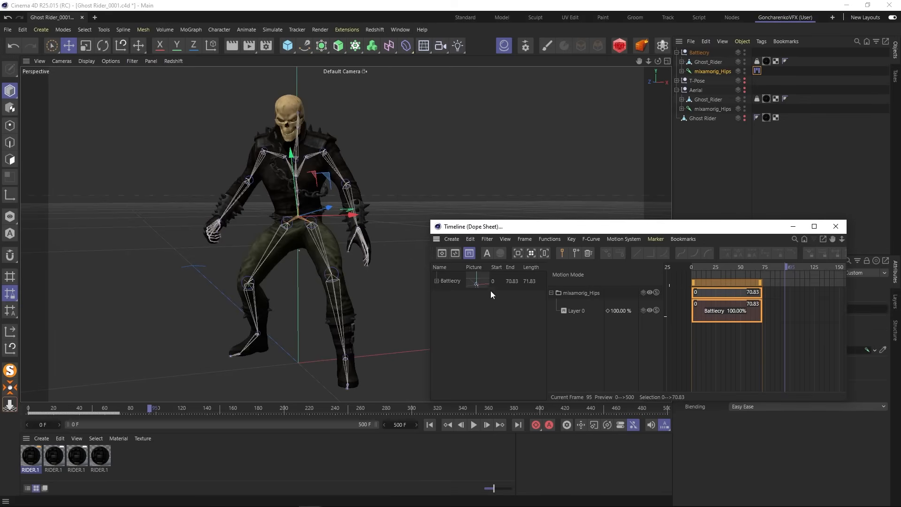
mouse_move(772, 306)
mouse_down()
mouse_move(798, 307)
mouse_move(781, 313)
mouse_up()
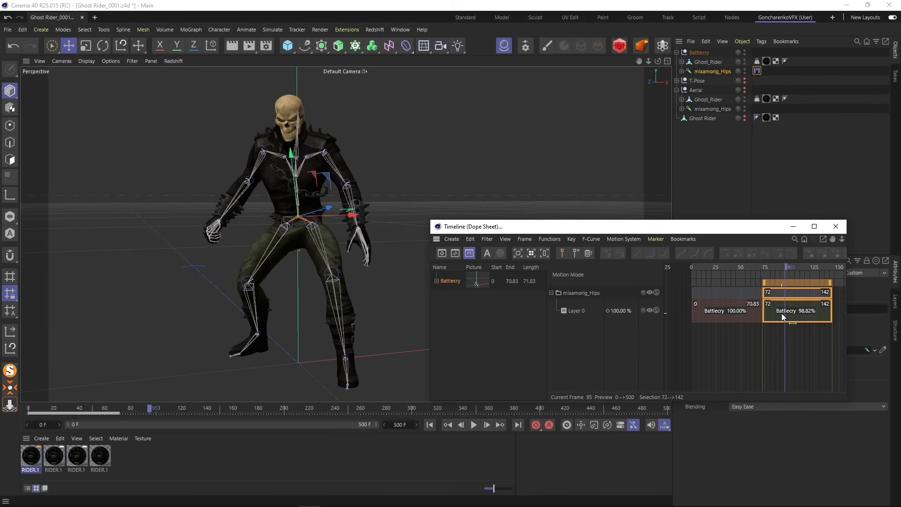
drag(779, 267, 822, 278)
- Cut the third Battlecry clip after frame 178 with Cut/Connect and delete its first part
right_click(762, 335)
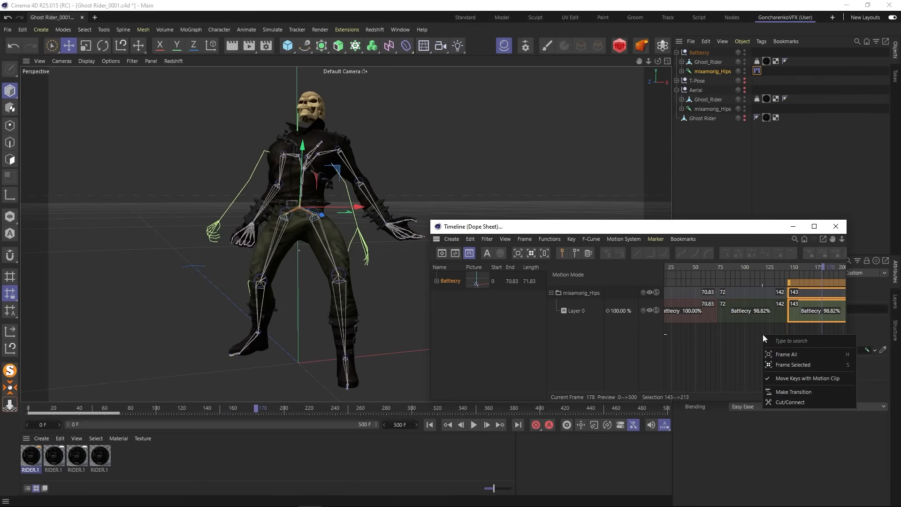
click(790, 403)
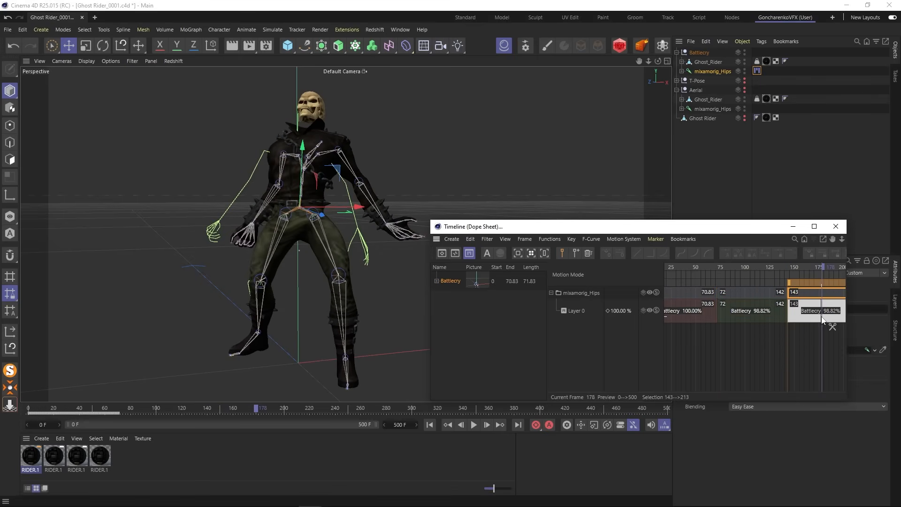
right_click(808, 331)
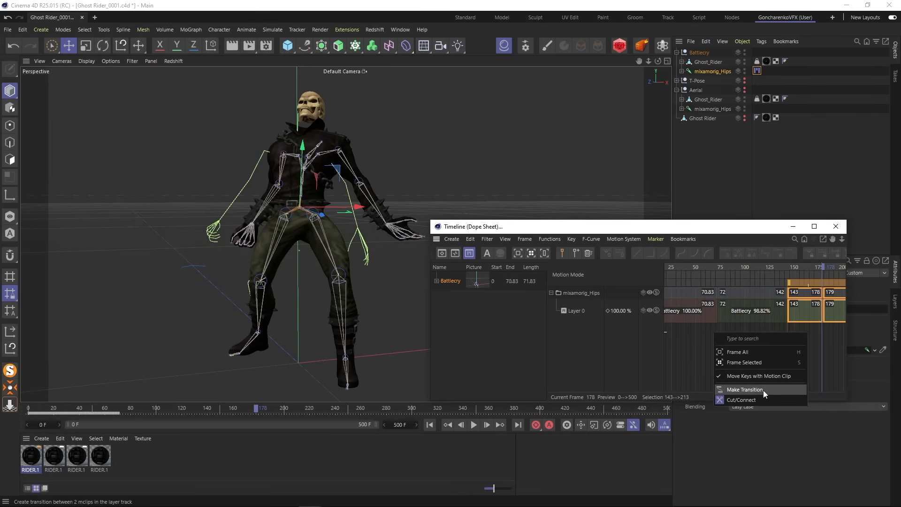
click(741, 400)
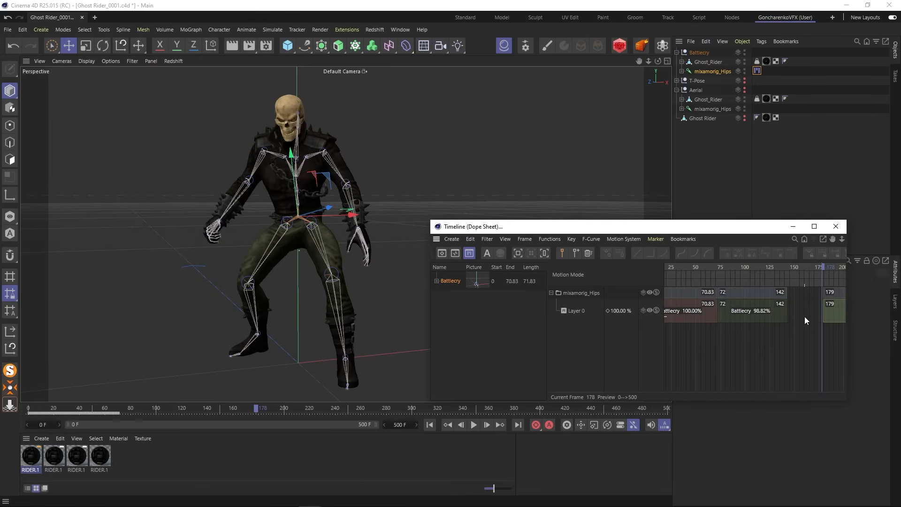
- Slide the remaining cut clip to frame 143, test overlaps with the second clip from frames 124 and 135, and move it to frame 144
alt+middle_drag(801, 346, 733, 346)
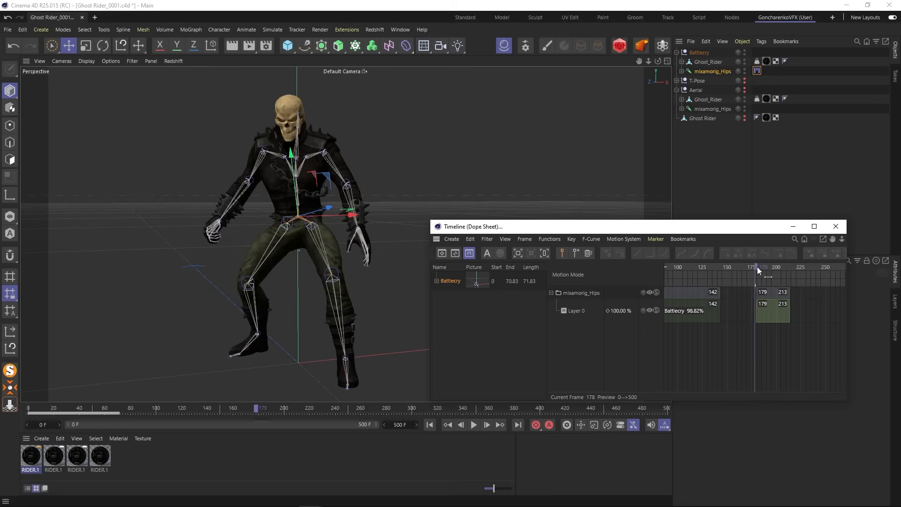
mouse_move(756, 267)
mouse_down()
mouse_move(774, 267)
mouse_move(693, 274)
mouse_move(741, 275)
mouse_move(760, 294)
mouse_move(736, 294)
mouse_move(706, 264)
mouse_move(741, 267)
mouse_up()
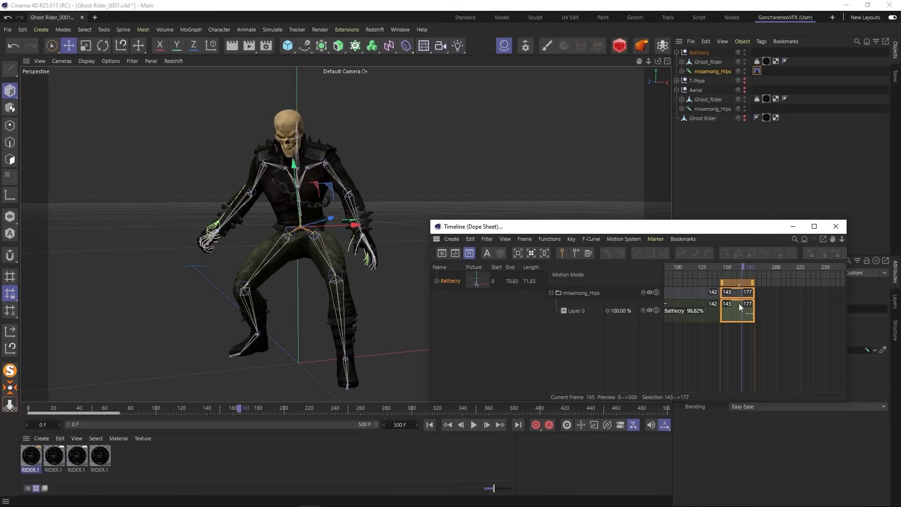
drag(739, 307, 720, 308)
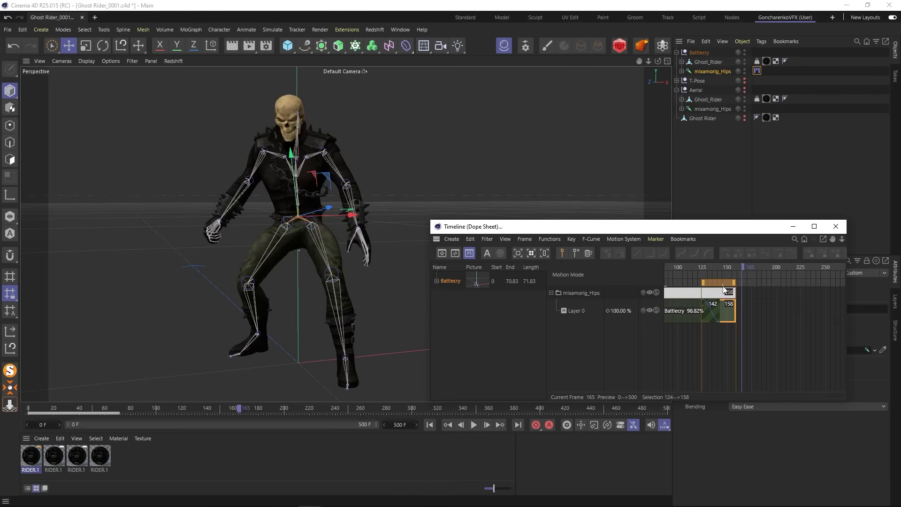
drag(695, 268, 722, 271)
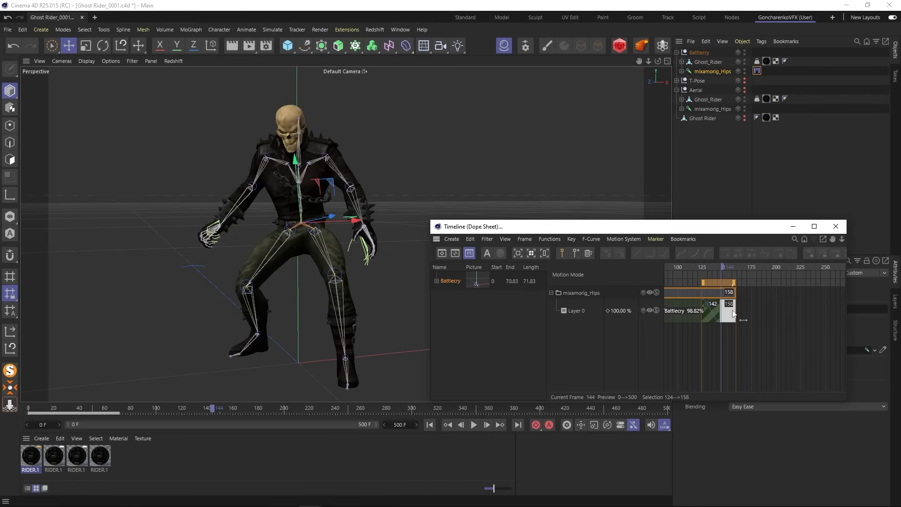
drag(728, 313, 742, 314)
mouse_move(708, 275)
mouse_down()
mouse_move(702, 267)
mouse_move(733, 269)
mouse_move(713, 270)
mouse_up()
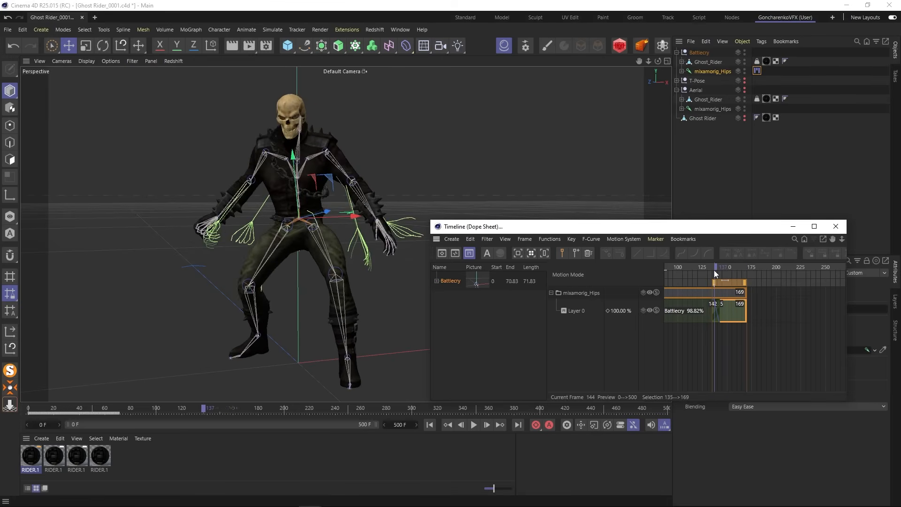
drag(732, 309, 739, 309)
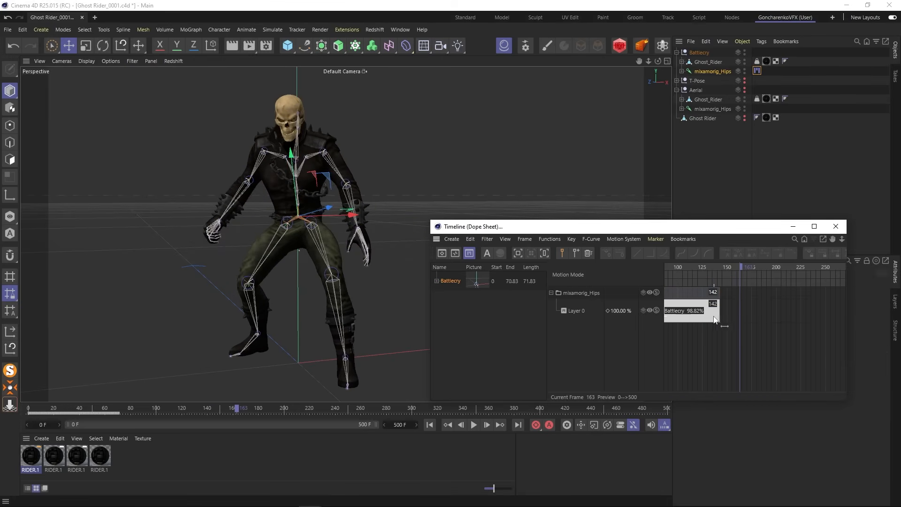
- Delete the extra clips from Layer 0, keeping only the original Battlecry clip at frame 0
click(706, 320)
alt+middle_drag(701, 330, 835, 339)
alt+right_drag(742, 343, 802, 343)
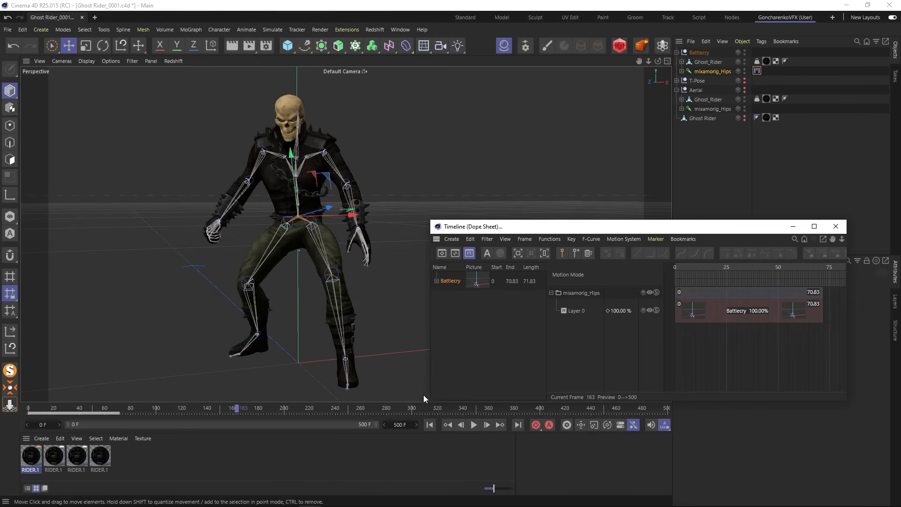
- Widen the timeline window and move it clear of the object hierarchy
drag(428, 395, 301, 395)
drag(468, 227, 515, 287)
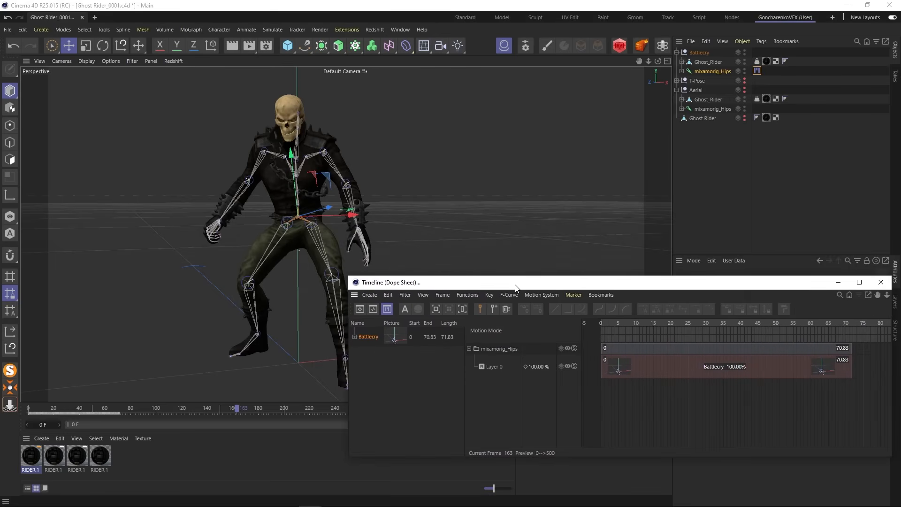
- Add a motion clip named Aerial from the Aerial rig's mixamorig_Hips joint, covering frames 0 to 91.67
click(676, 52)
click(712, 89)
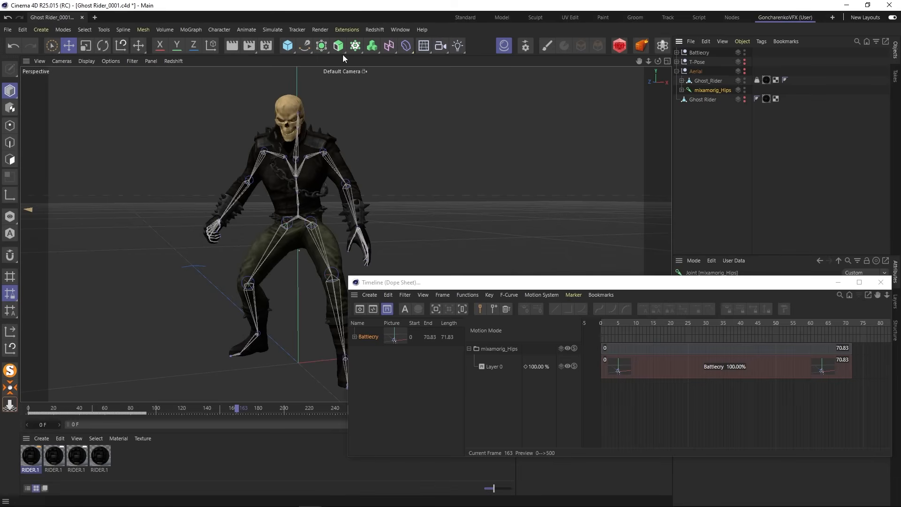
click(250, 30)
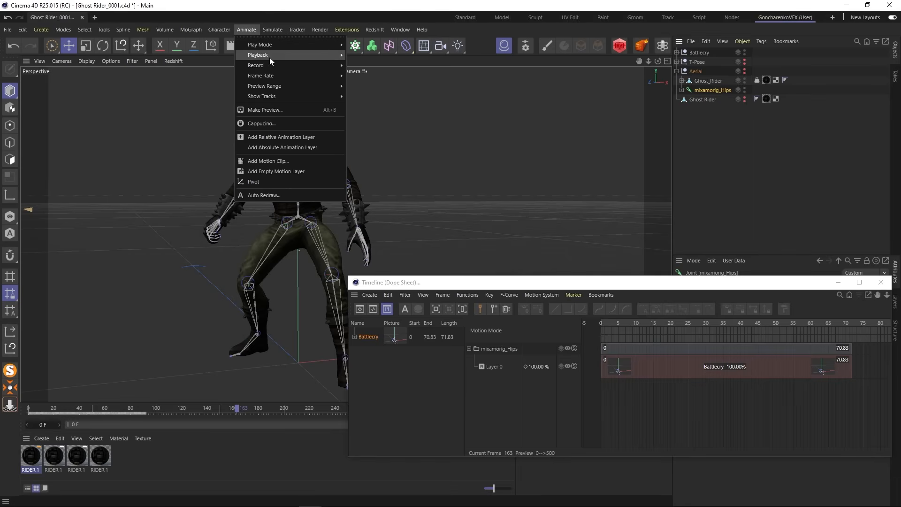
click(271, 162)
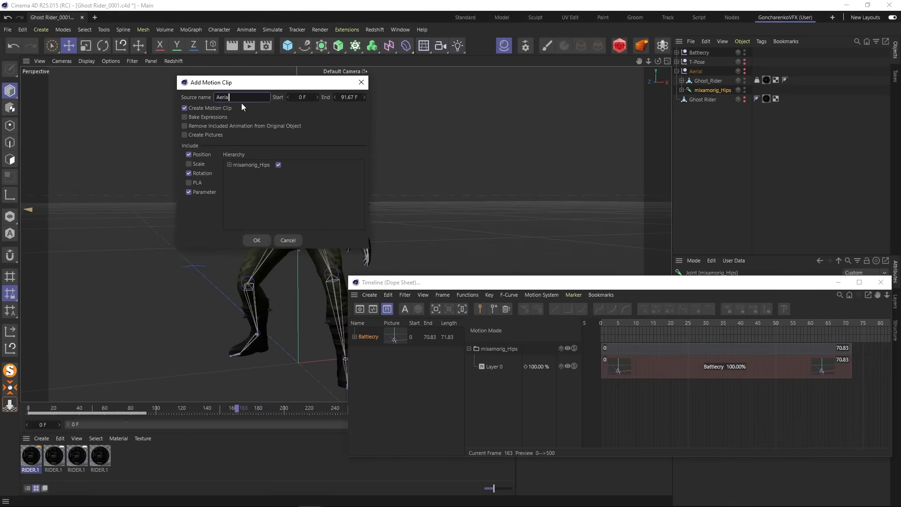
click(258, 241)
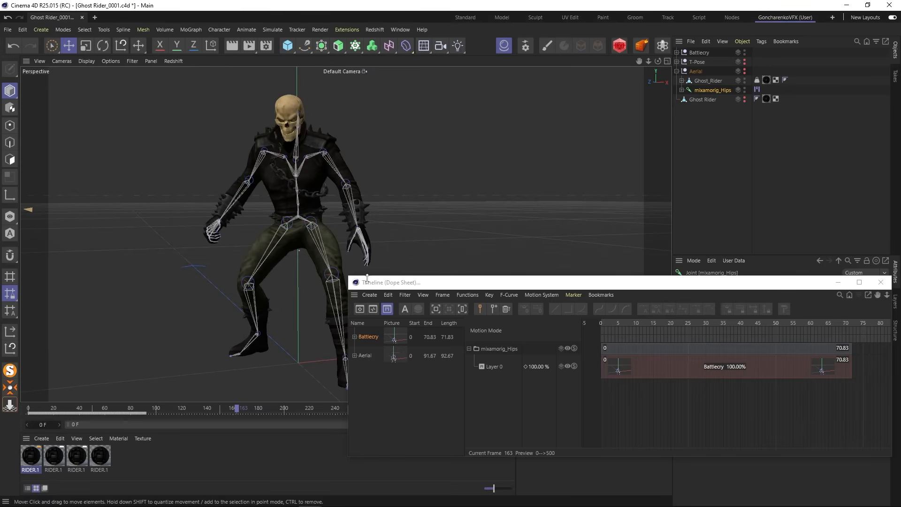
- Place the Aerial clip on Layer 0 after Battlecry at frame 71 and check the transition at frame 79
drag(486, 284, 472, 267)
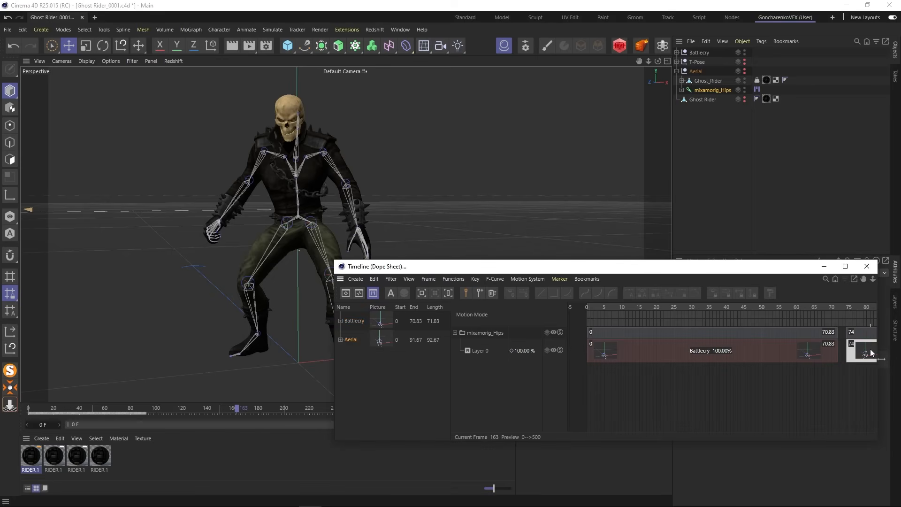
drag(870, 349, 857, 348)
drag(828, 319, 864, 315)
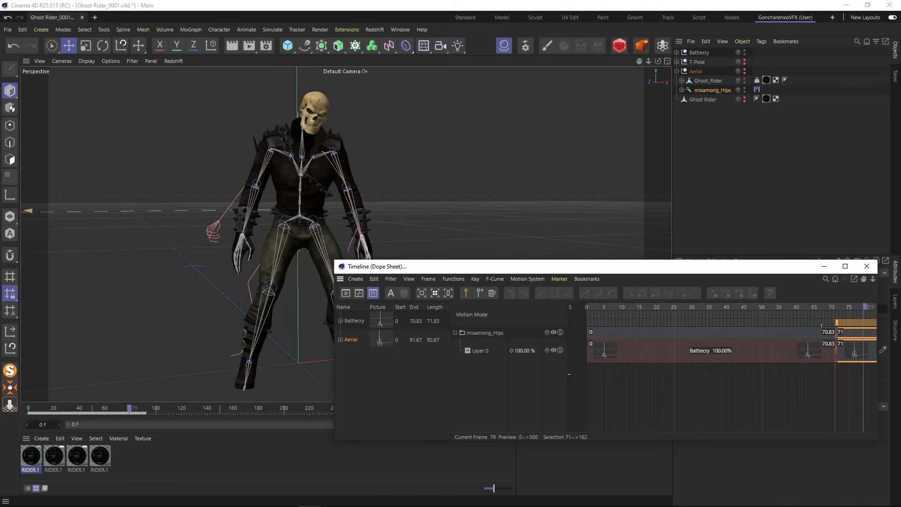
scroll(835, 365, down, 5)
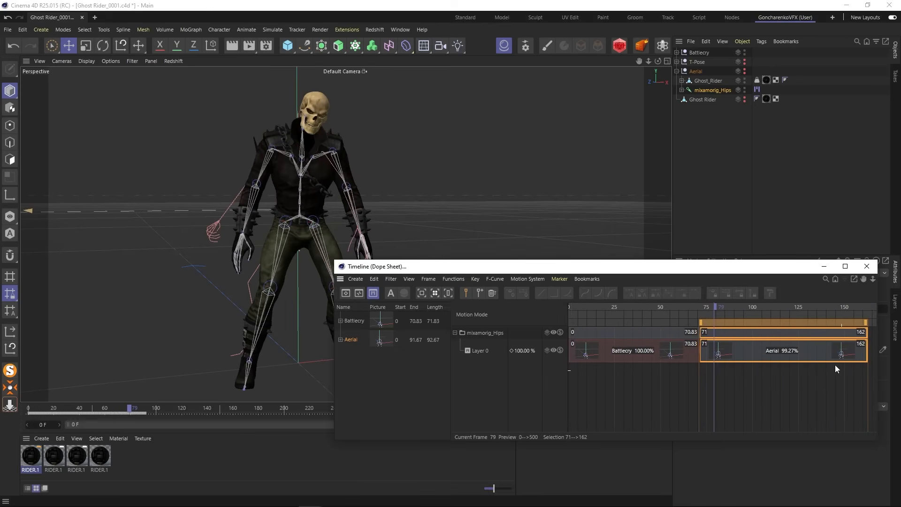
- Overlap the Aerial clip with the end of Battlecry from frame 59 and scrub the blend up to frame 142
click(676, 306)
drag(786, 352, 764, 353)
mouse_move(678, 306)
mouse_down()
mouse_move(721, 308)
mouse_move(644, 310)
mouse_move(790, 317)
mouse_move(689, 319)
mouse_up()
scroll(289, 275, down, 6)
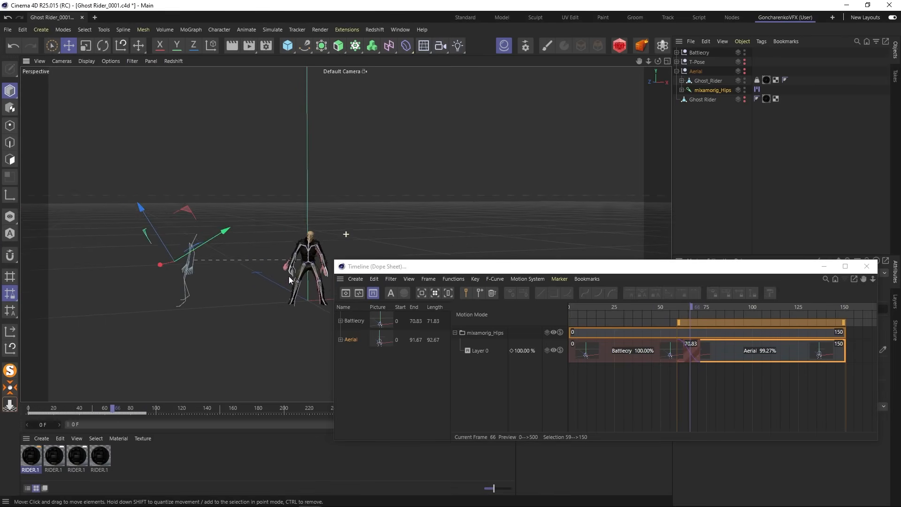
alt+drag(289, 280, 277, 255)
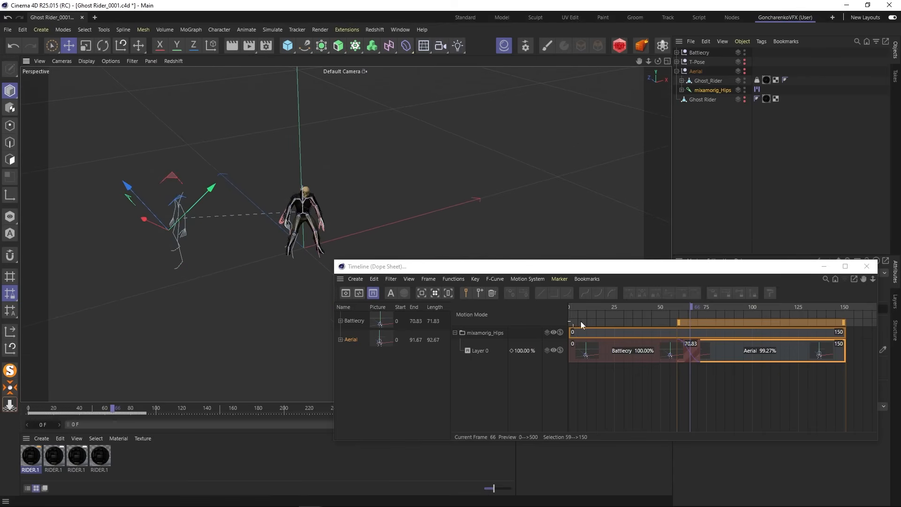
scroll(239, 247, up, 5)
alt+middle_drag(229, 249, 244, 275)
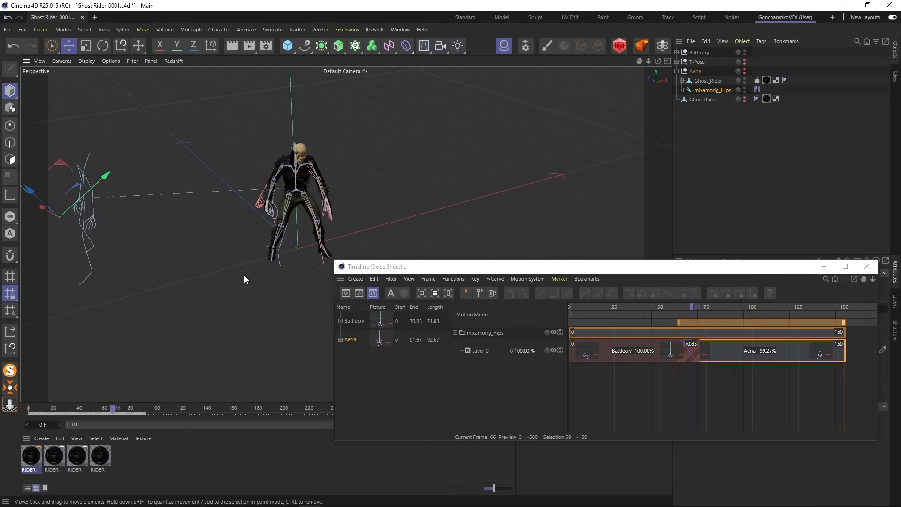
drag(632, 306, 685, 306)
drag(702, 307, 829, 314)
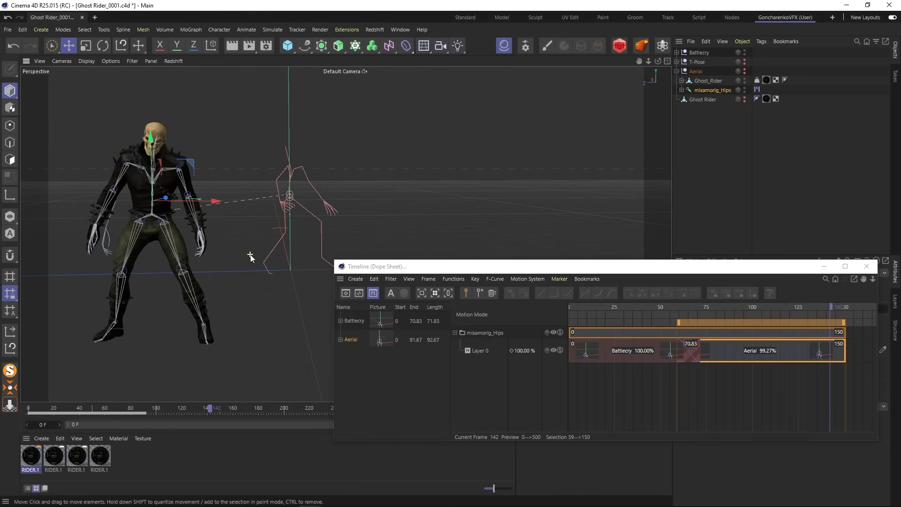
- Swap the clip order on Layer 0, with Aerial starting at frame 0 and Battlecry at frame 92
click(623, 361)
drag(624, 361, 853, 357)
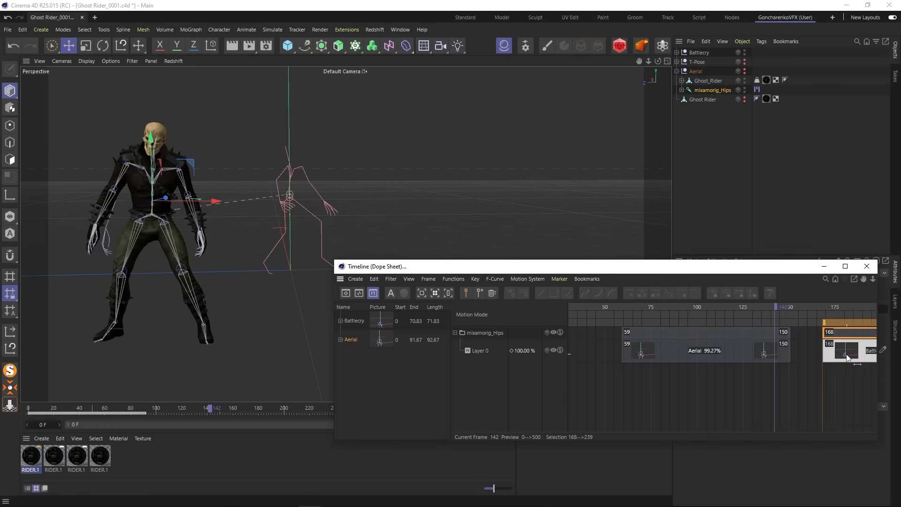
click(697, 355)
drag(697, 355, 649, 357)
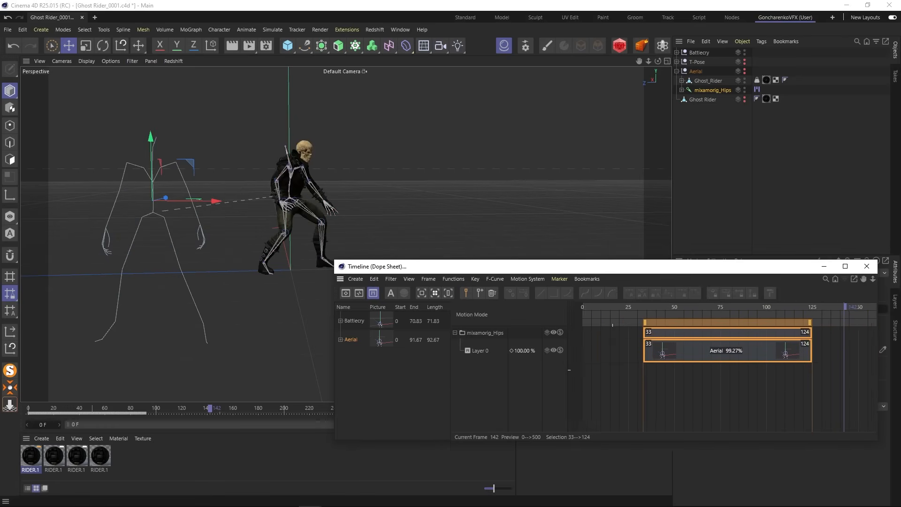
drag(778, 356, 719, 357)
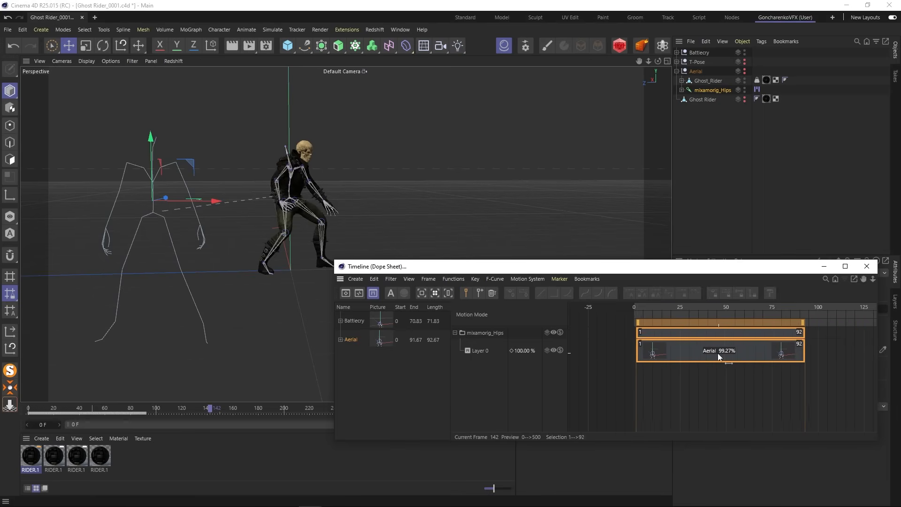
alt+middle_drag(797, 368, 669, 368)
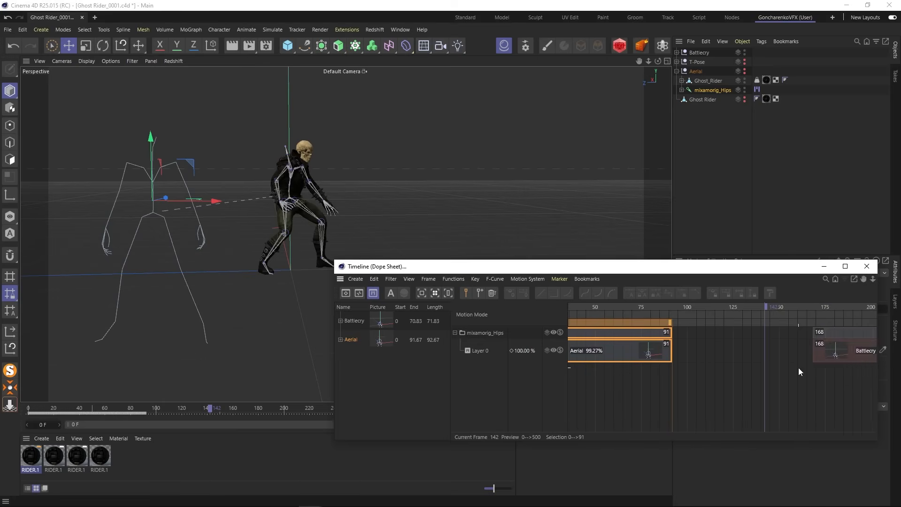
drag(867, 358, 721, 352)
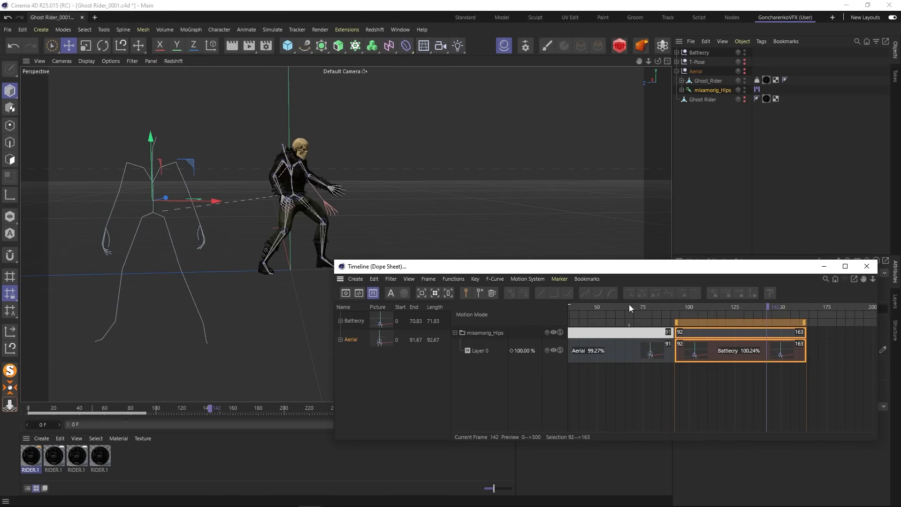
- Try overlapping Battlecry with the end of Aerial, return it to frame 92, and examine the character's position across both clips
drag(628, 304, 672, 310)
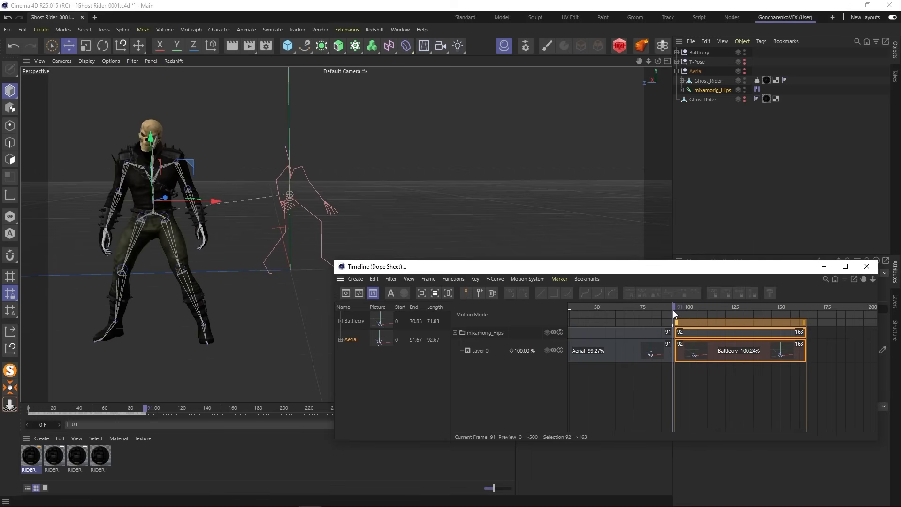
drag(717, 351, 698, 349)
mouse_move(650, 305)
mouse_down()
mouse_move(688, 307)
mouse_move(640, 307)
mouse_move(653, 307)
mouse_up()
drag(704, 350, 726, 350)
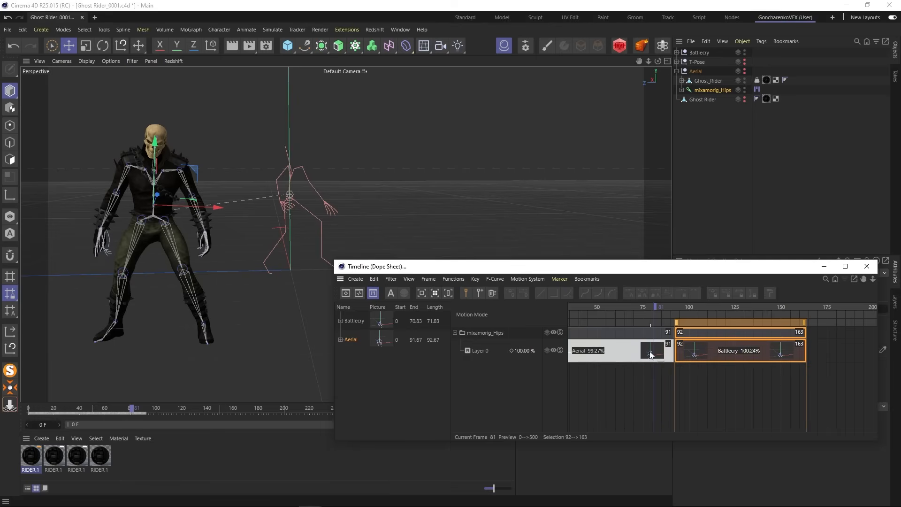
drag(655, 303, 665, 305)
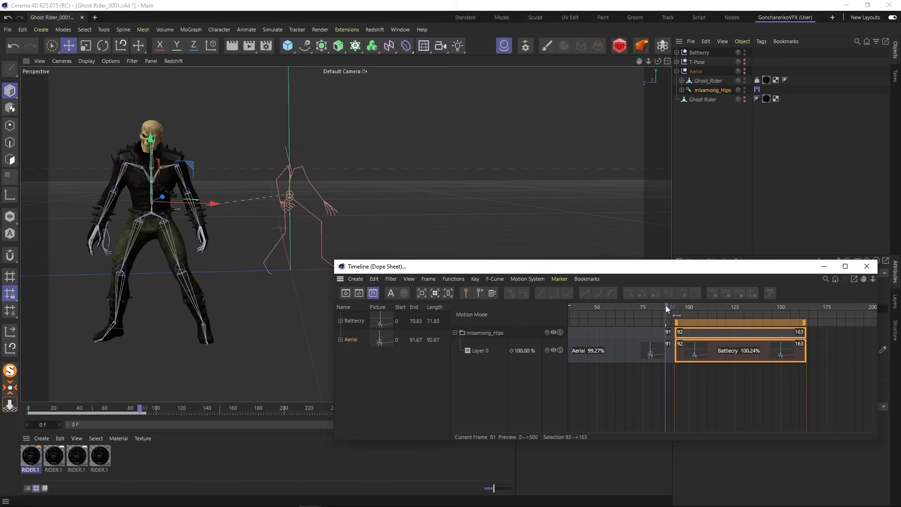
click(713, 308)
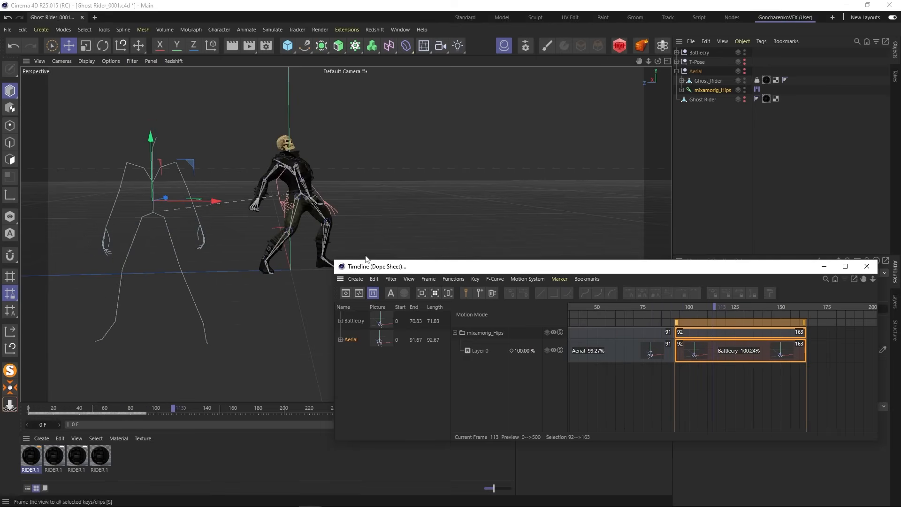
alt+drag(158, 321, 229, 258)
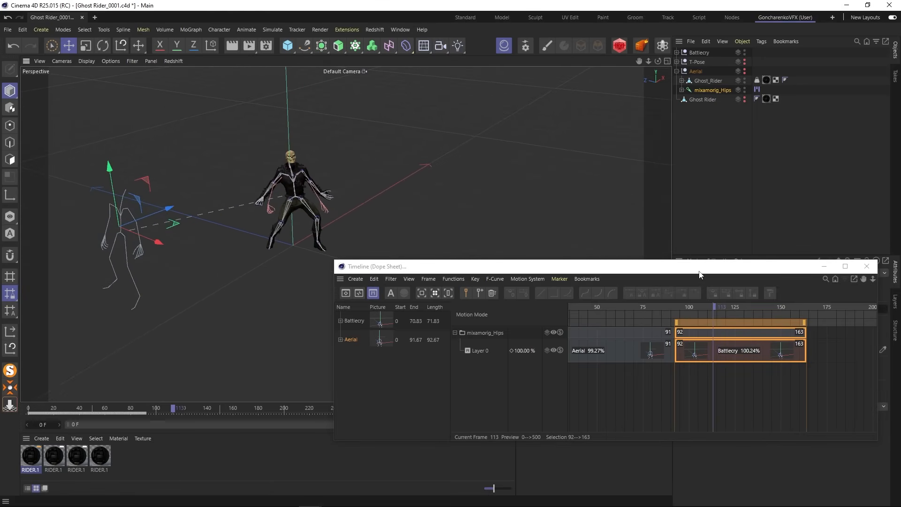
- Select the Battlecry clip on the Battlecry rig's layer and create a pivot from its advanced settings
drag(698, 270, 489, 308)
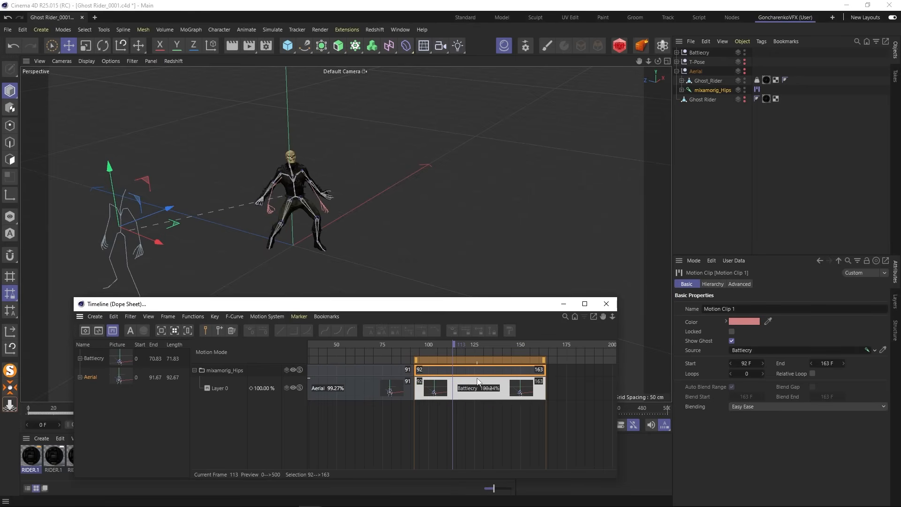
click(677, 53)
click(712, 71)
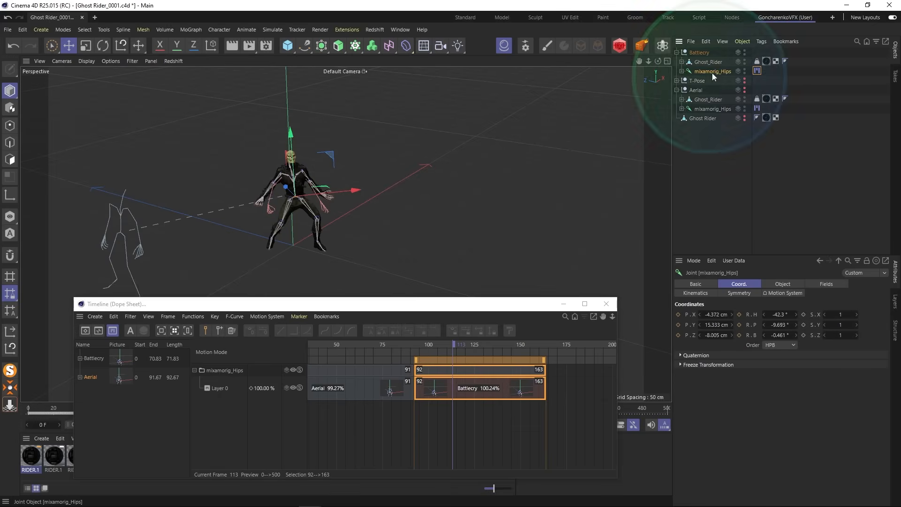
click(365, 380)
click(479, 389)
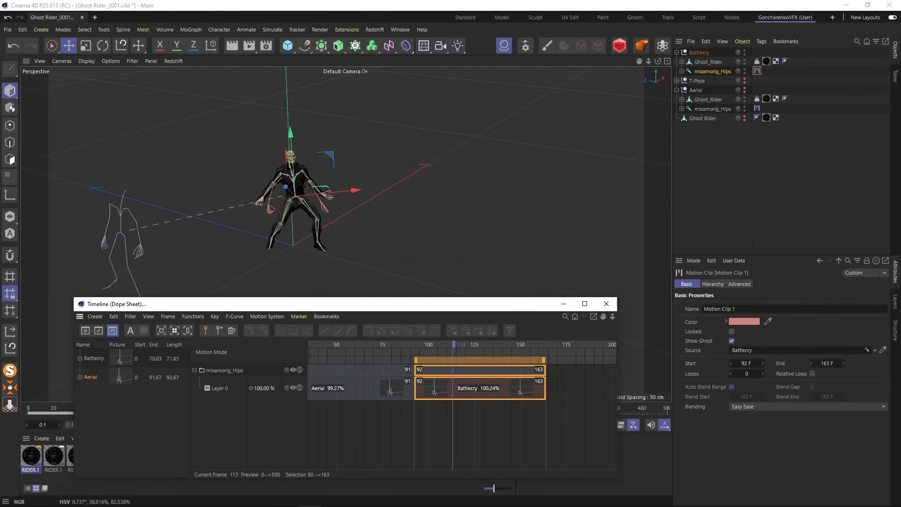
click(739, 283)
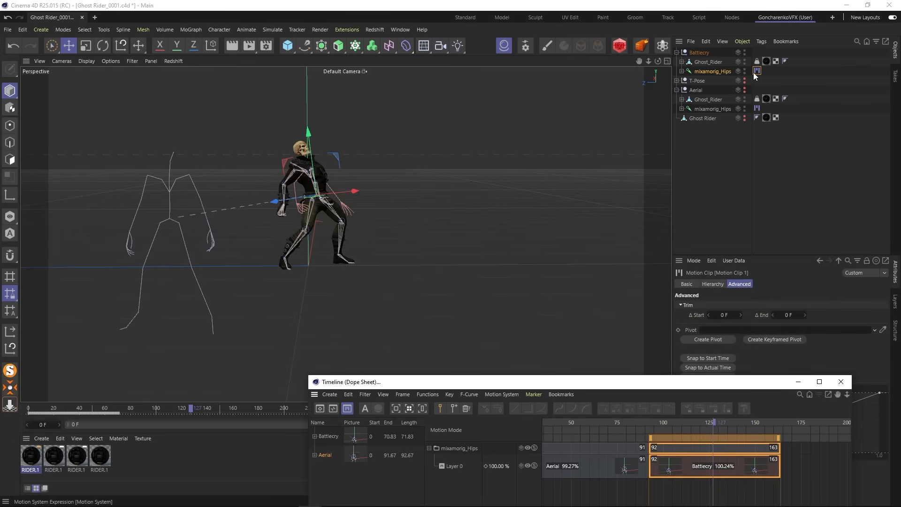
click(708, 339)
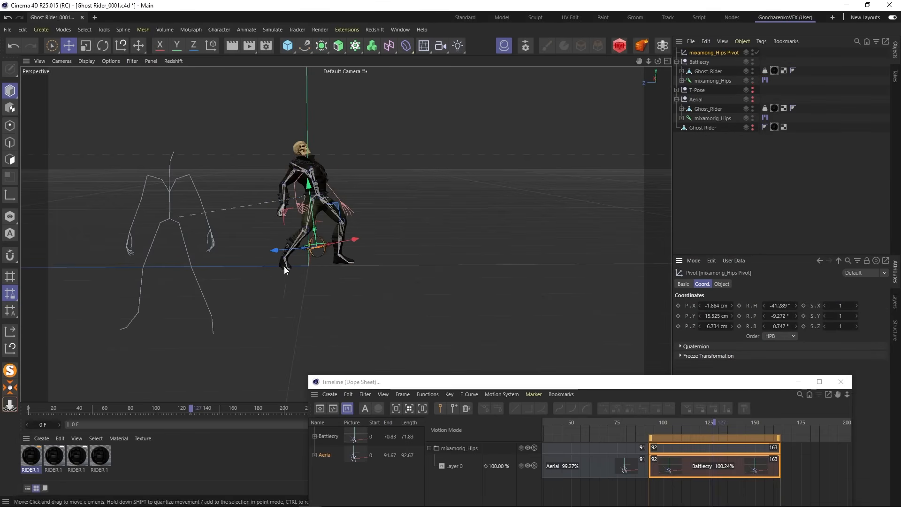
- Move the mixamorig_Hips Pivot at frame 90 so the Battlecry ghost roughly overlaps the character's Aerial end pose
drag(280, 250, 399, 259)
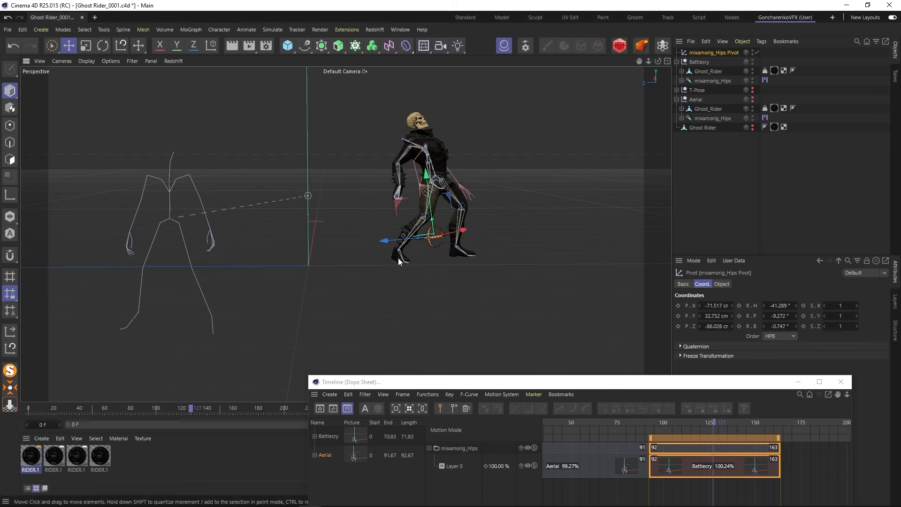
mouse_move(702, 418)
mouse_down()
mouse_move(666, 420)
mouse_move(721, 424)
mouse_move(703, 423)
mouse_up()
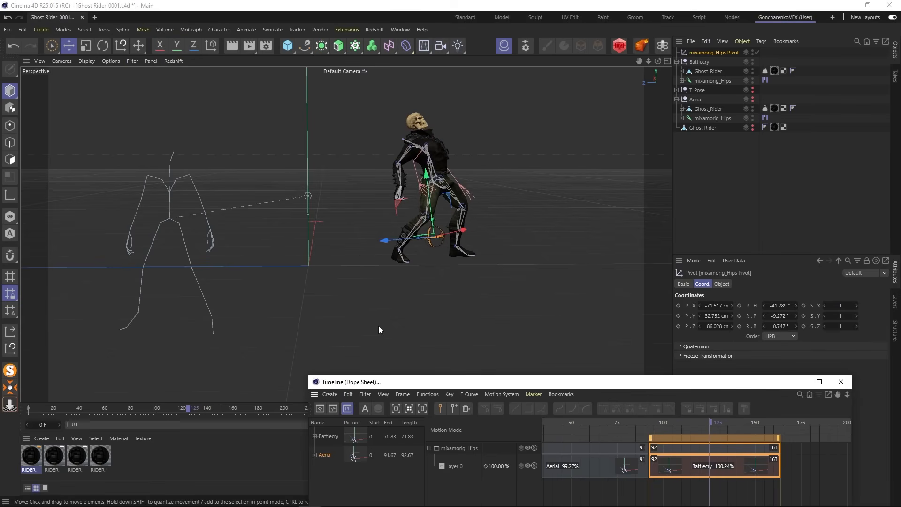
click(644, 420)
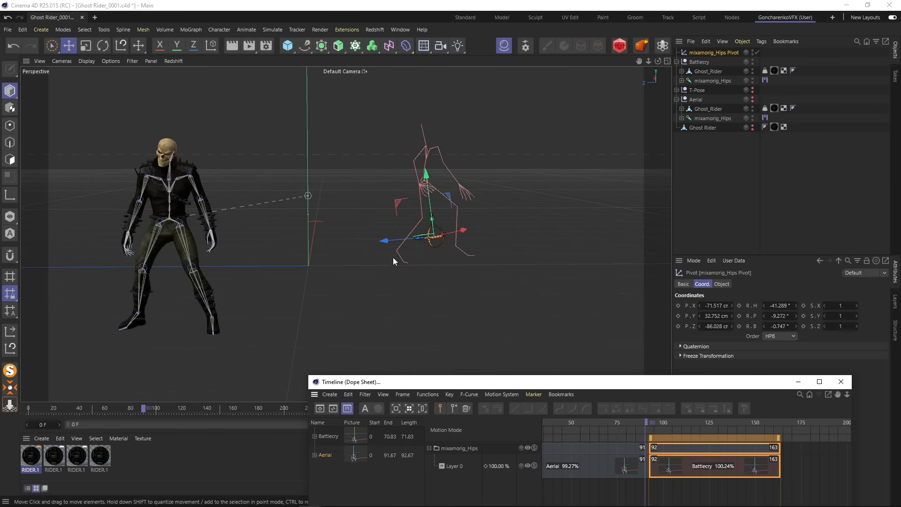
drag(463, 231, 171, 199)
alt+drag(178, 256, 241, 174)
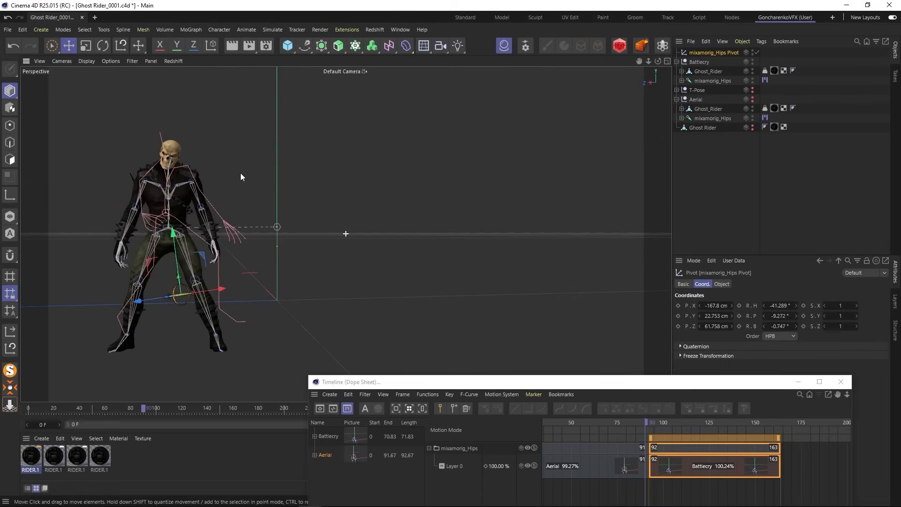
- Show all four views and adjust the pivot's height and sideways position to align the ghost's feet with the character
click(665, 63)
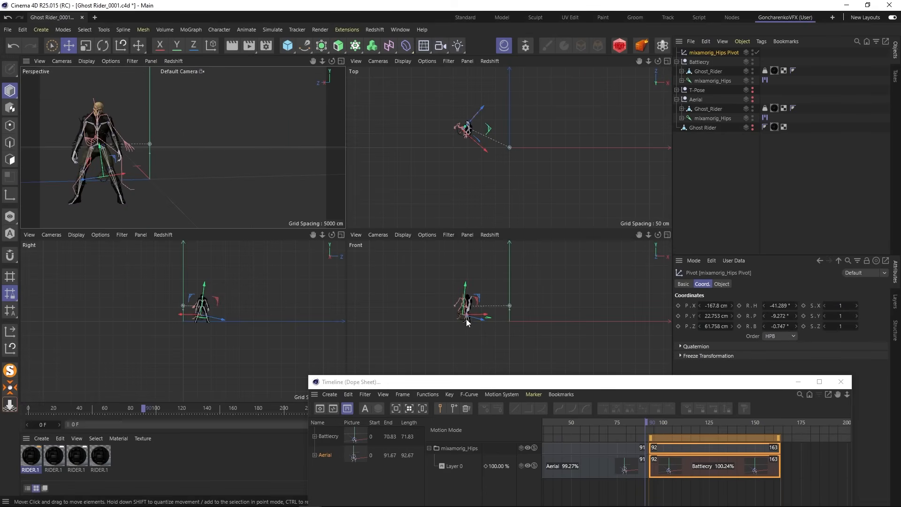
scroll(466, 319, up, 6)
drag(460, 276, 459, 290)
drag(479, 319, 482, 319)
scroll(202, 316, up, 8)
drag(166, 330, 182, 331)
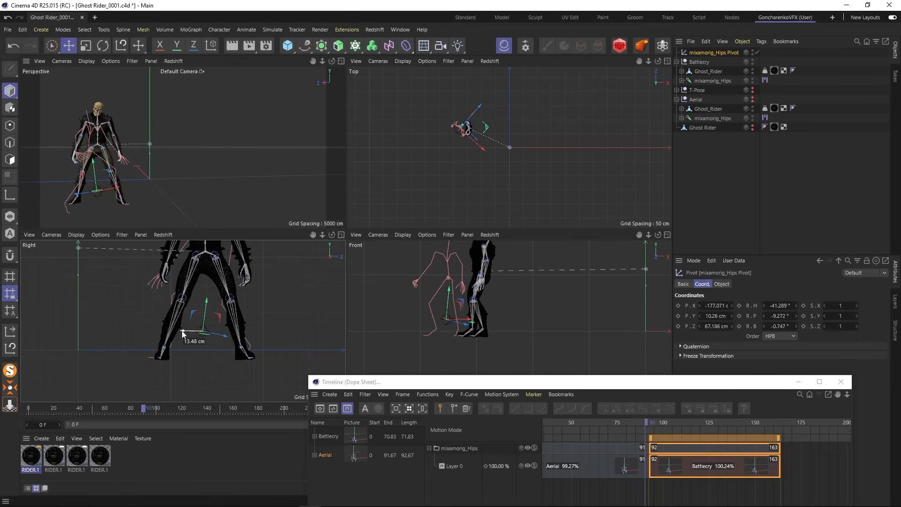
- Rotate the pivot in the Top view to match the character's facing direction, and move the ghost onto the character
scroll(467, 129, up, 10)
click(102, 46)
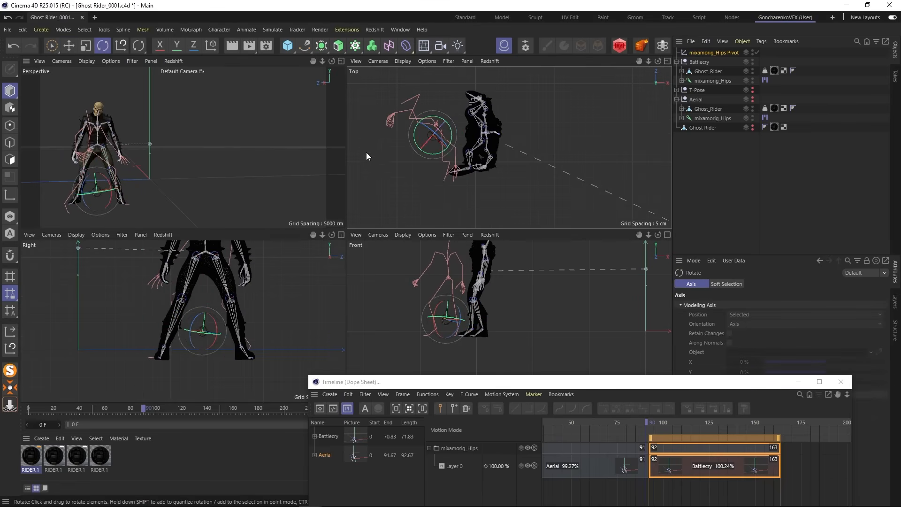
drag(437, 153, 412, 159)
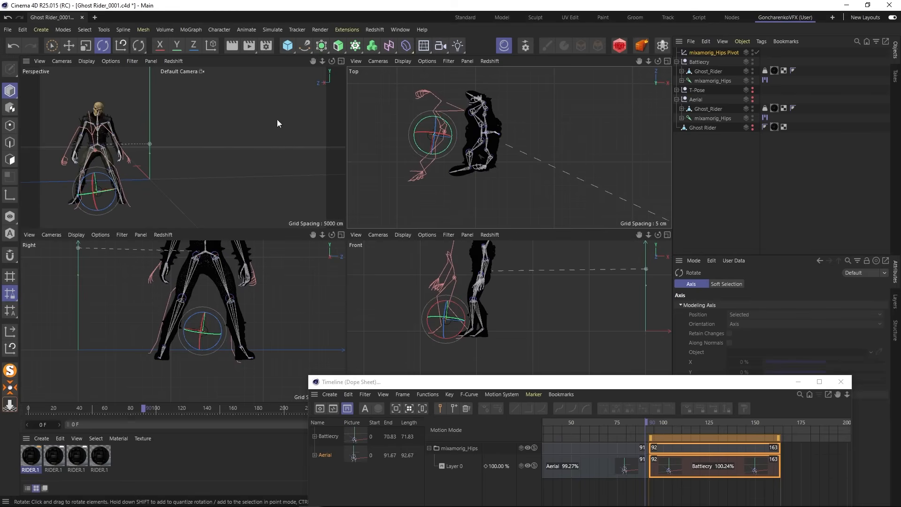
click(72, 49)
drag(464, 141, 500, 144)
drag(470, 172, 472, 170)
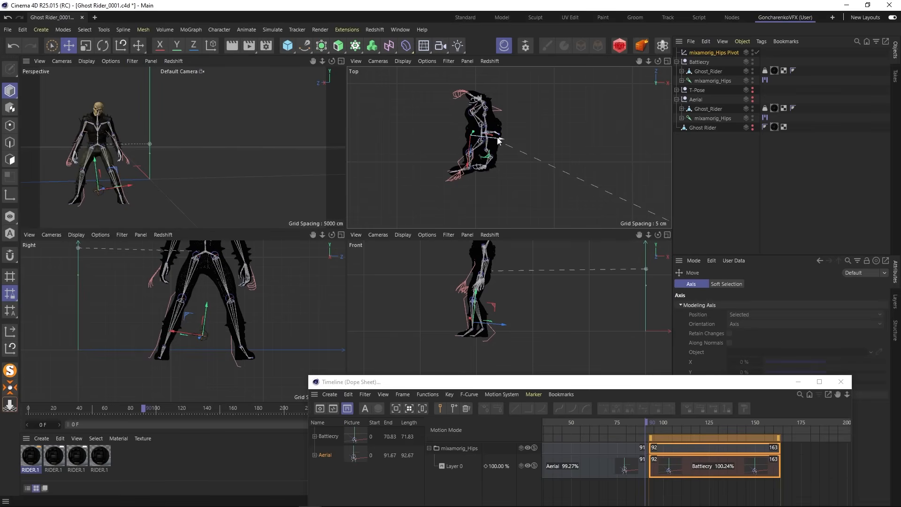
- Nudge the mixamorig_Hips Pivot in the Top view and tilt it slightly in the Right view to match the ghost's legs with the character
drag(498, 140, 503, 140)
scroll(207, 345, up, 3)
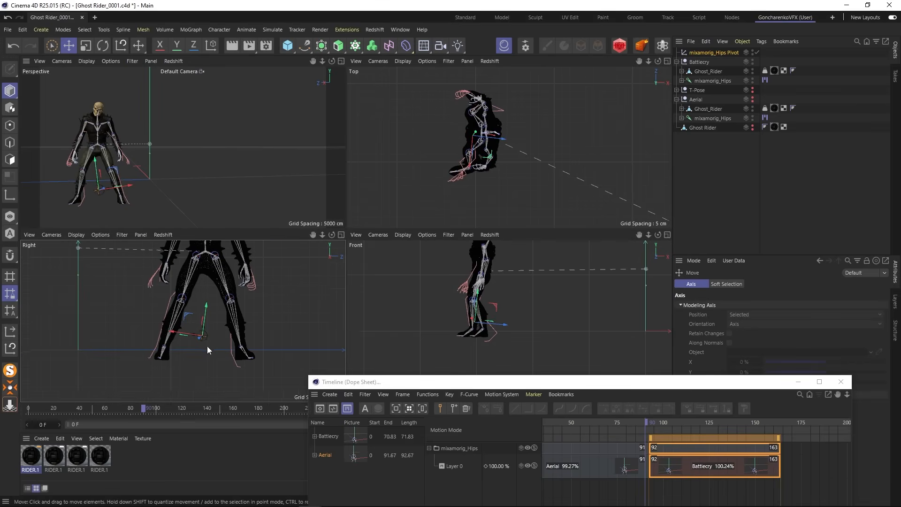
key(r)
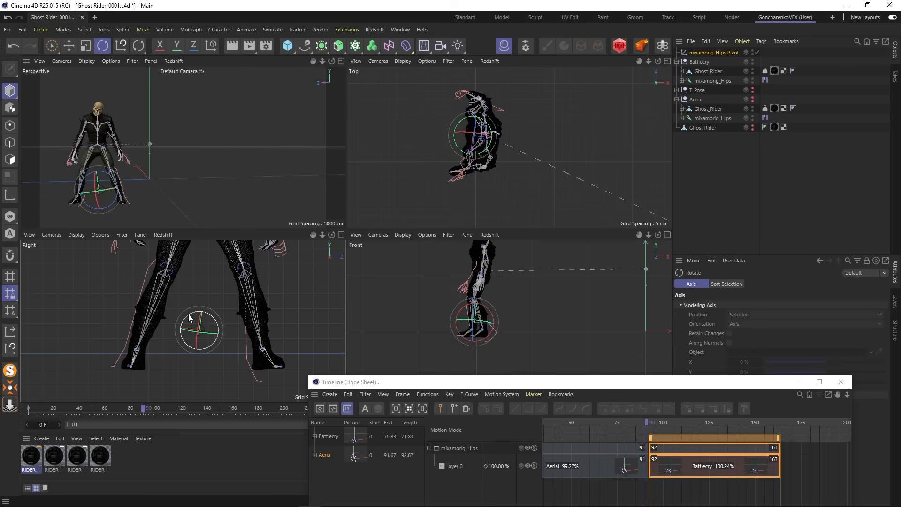
drag(189, 318, 188, 318)
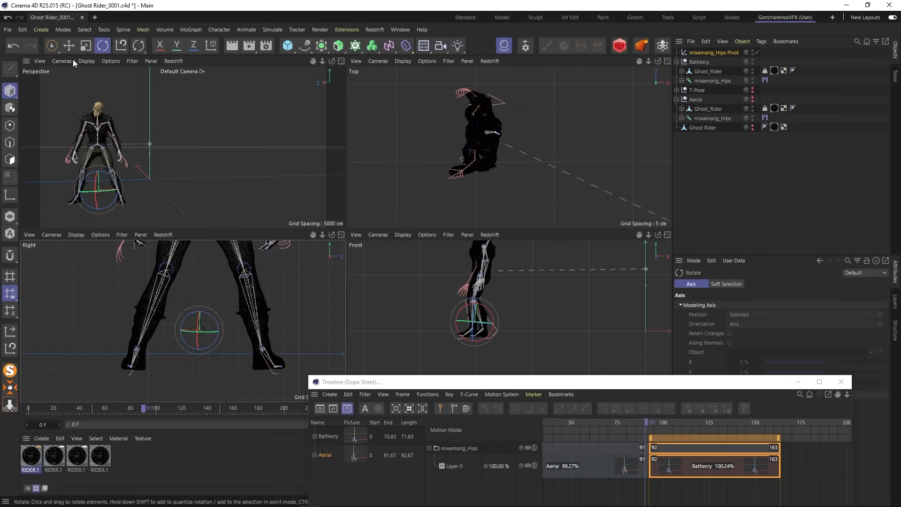
key(e)
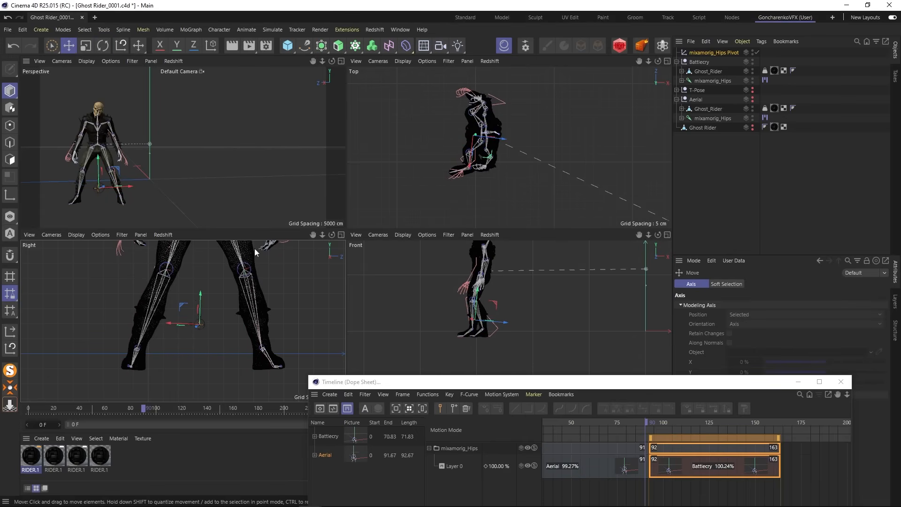
- Return to the single Perspective view and examine the pose alignment around the start of the Battlecry clip
middle_click(334, 131)
alt+drag(197, 281, 164, 260)
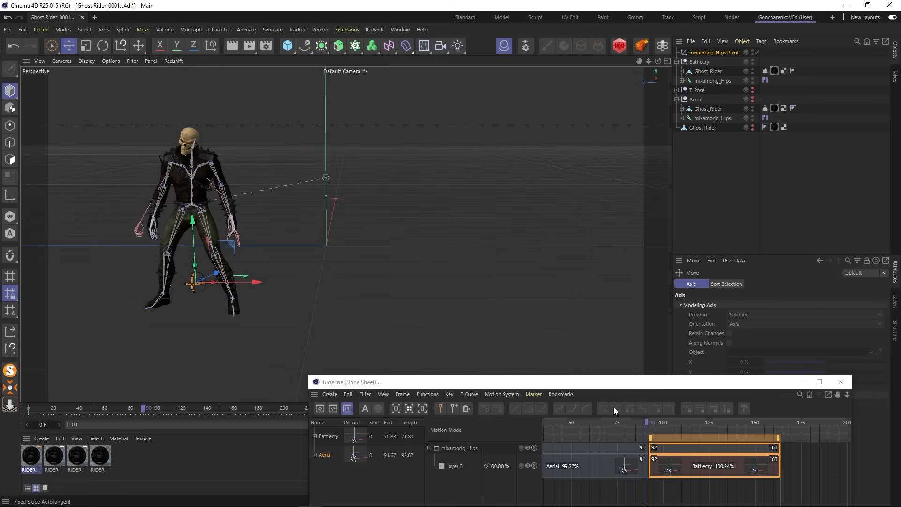
drag(646, 421, 685, 422)
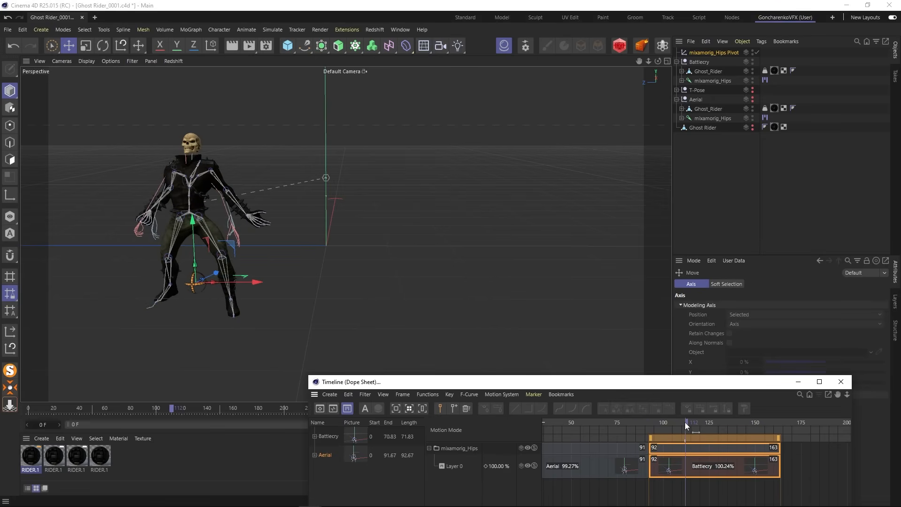
scroll(187, 274, up, 4)
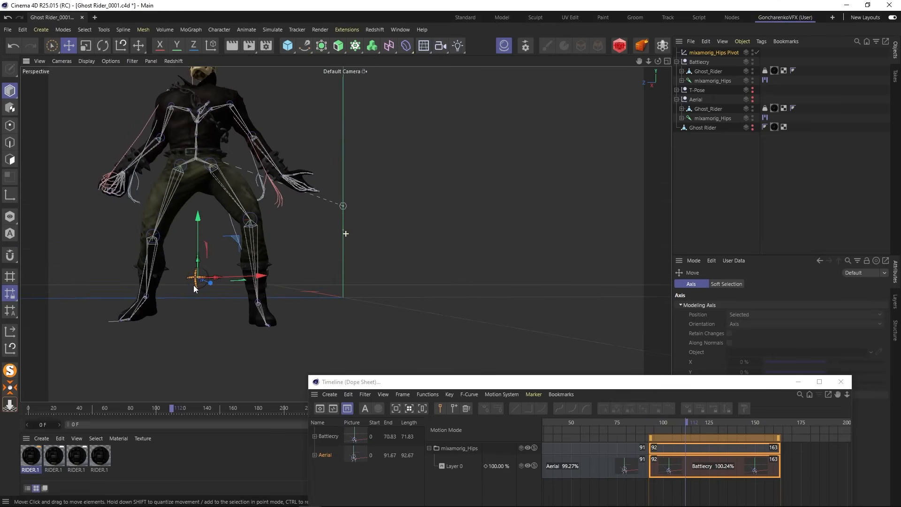
mouse_move(668, 418)
mouse_down()
mouse_move(644, 417)
mouse_move(654, 418)
mouse_up()
scroll(206, 253, down, 3)
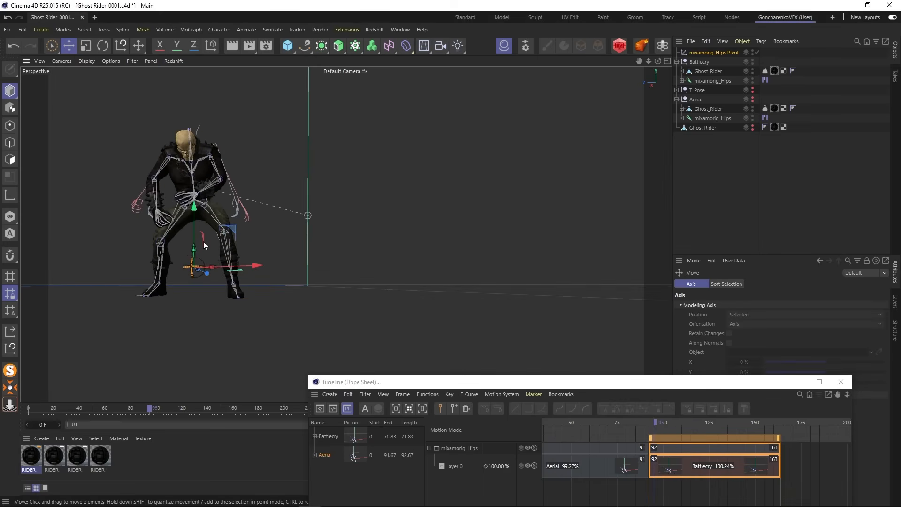
alt+drag(203, 246, 176, 269)
- Slide the Battlecry clip earlier so it overlaps the end of Aerial and spans frames 76 to 147, checking the blended pose
drag(698, 452, 679, 450)
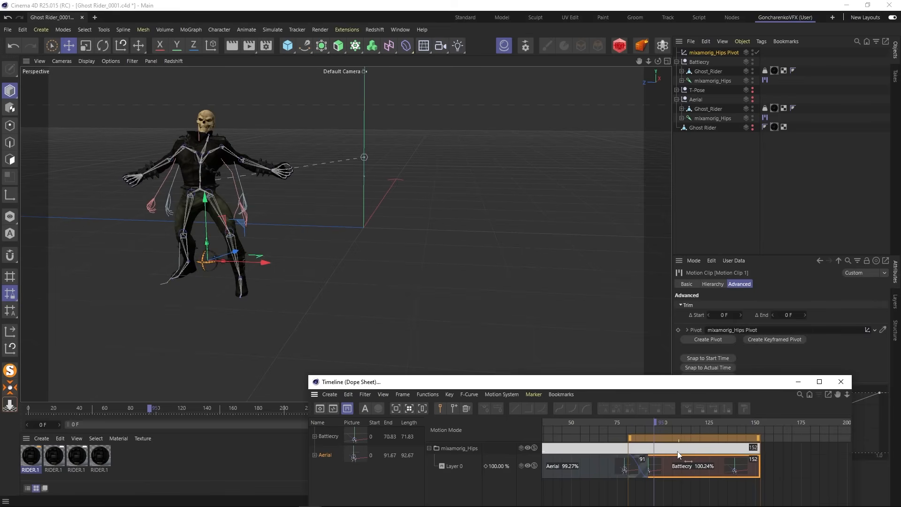
drag(615, 420, 669, 423)
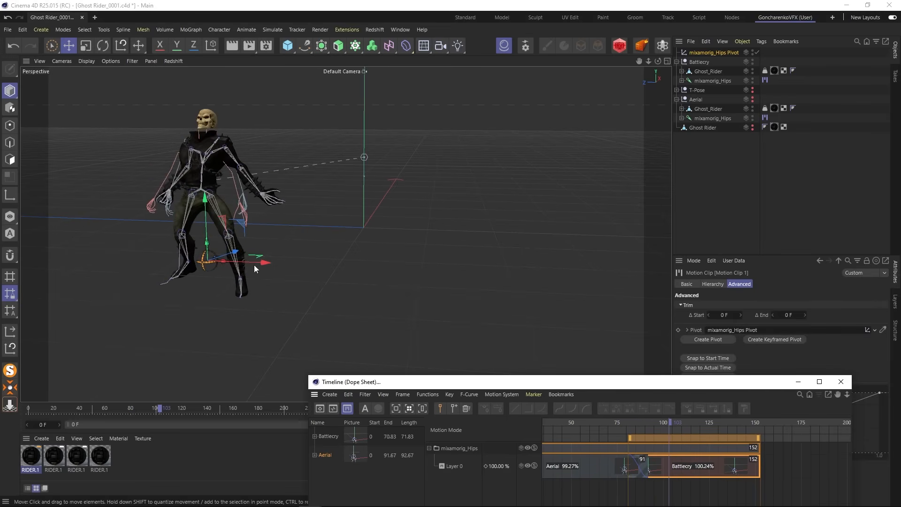
scroll(153, 202, up, 2)
alt+middle_drag(157, 210, 170, 245)
alt+drag(170, 244, 253, 294)
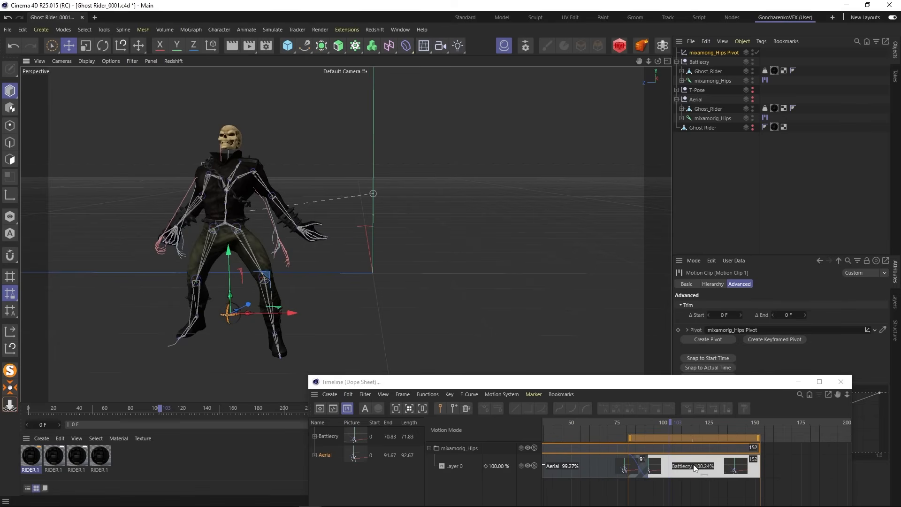
drag(696, 464, 693, 464)
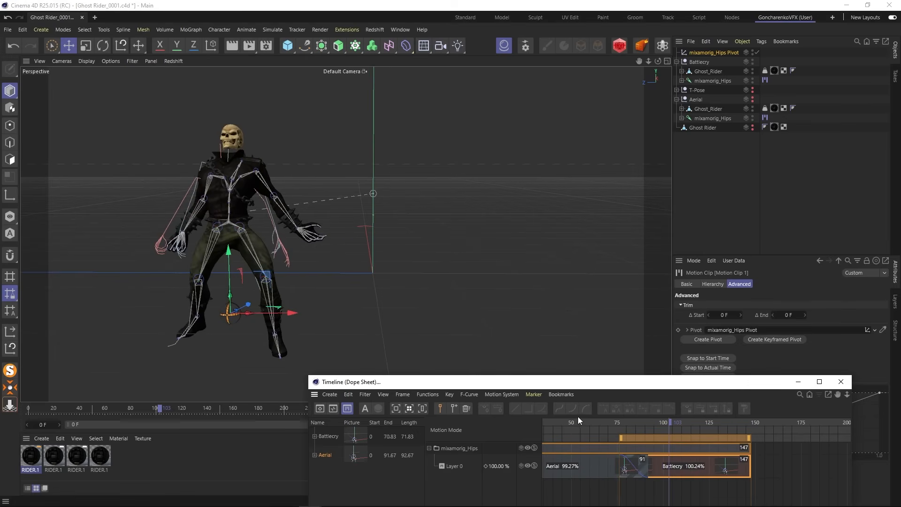
- Move the Timeline window clear of the playback controls and hide the mixamorig_Hips joints of Battlecry and Aerial at frame 0
mouse_move(577, 419)
mouse_down()
mouse_move(643, 429)
mouse_move(581, 427)
mouse_up()
drag(762, 383, 816, 249)
drag(553, 419, 549, 366)
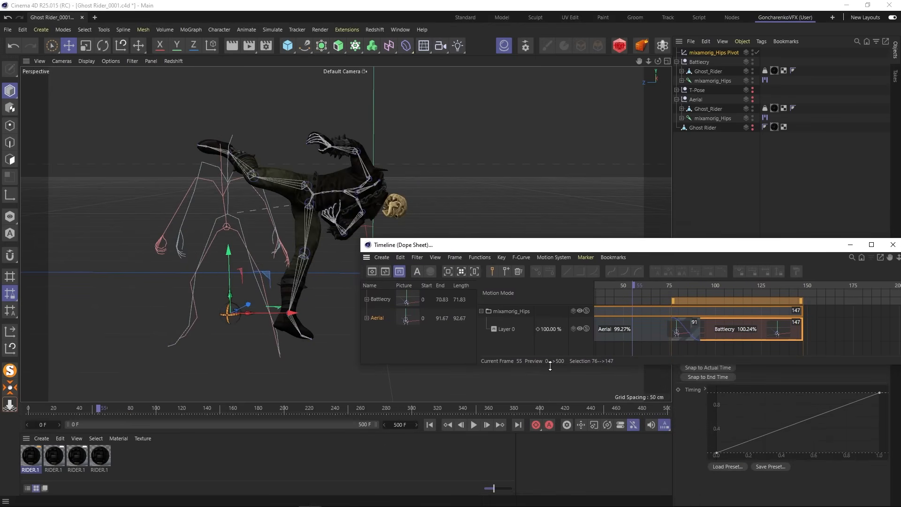
click(431, 425)
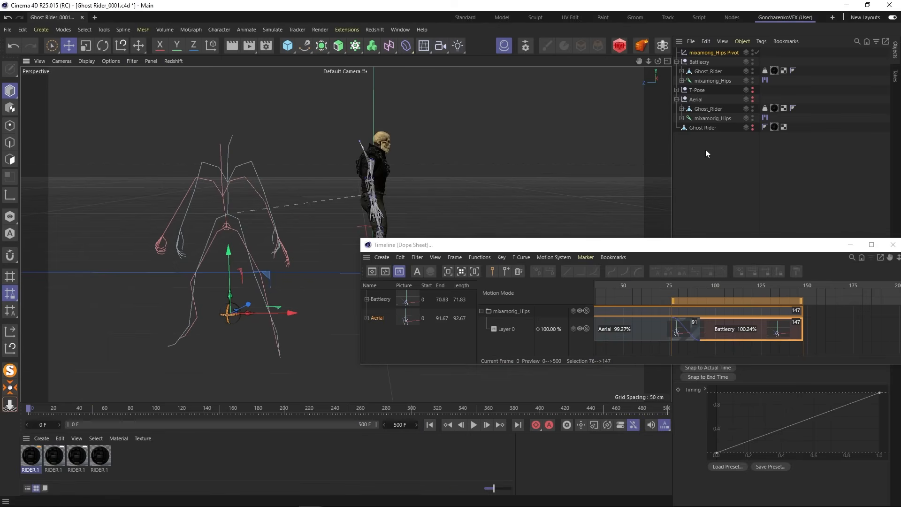
click(752, 79)
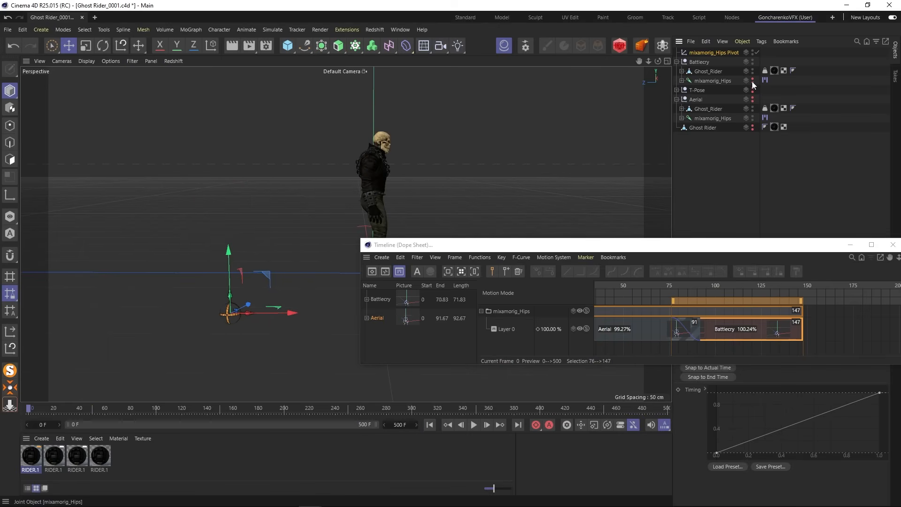
alt+click(753, 120)
alt+click(753, 120)
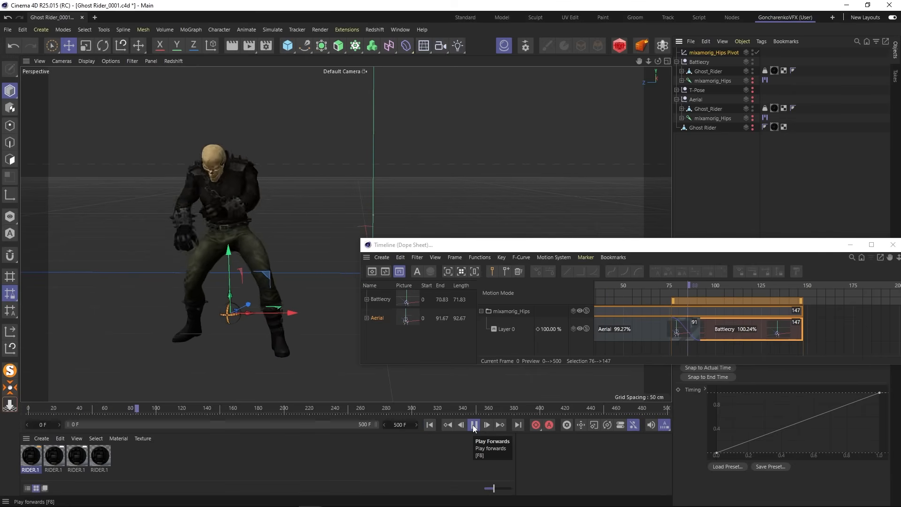
- Play the animation and replay it from frame 53 to review the transition between Aerial and Battlecry
click(473, 425)
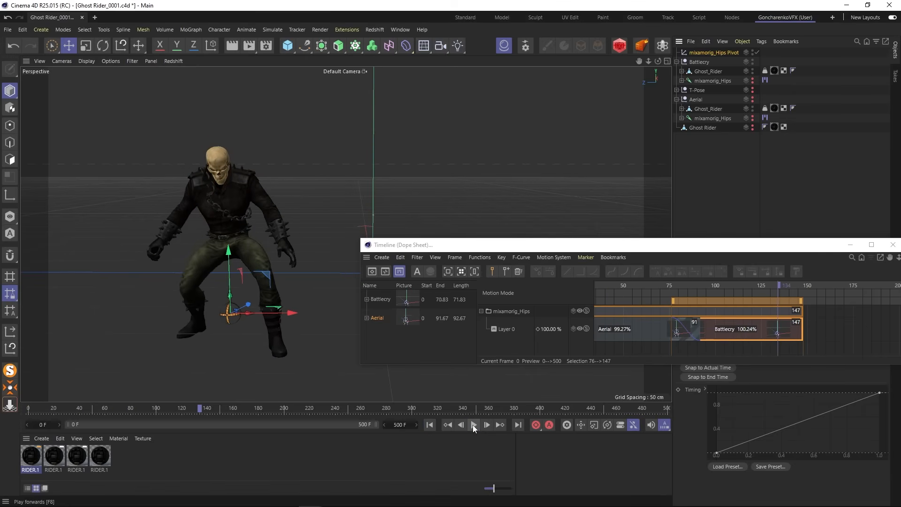
drag(188, 408, 96, 408)
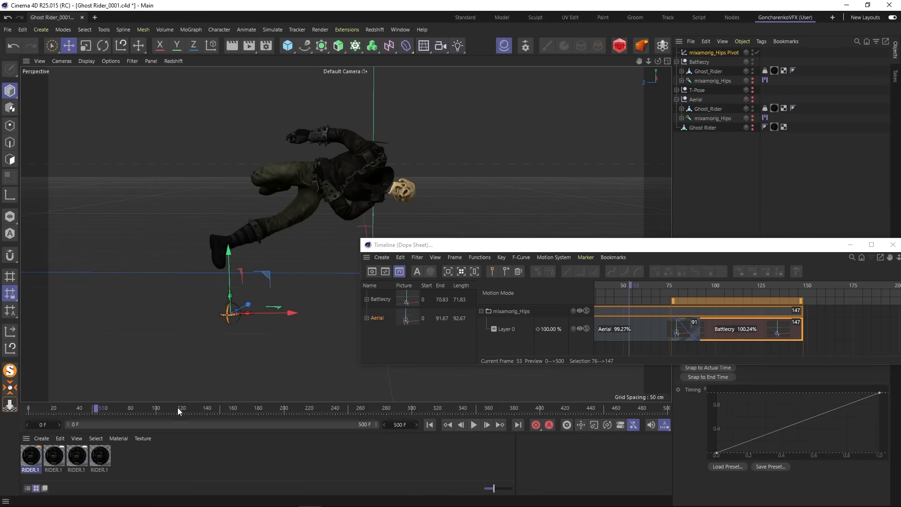
click(473, 424)
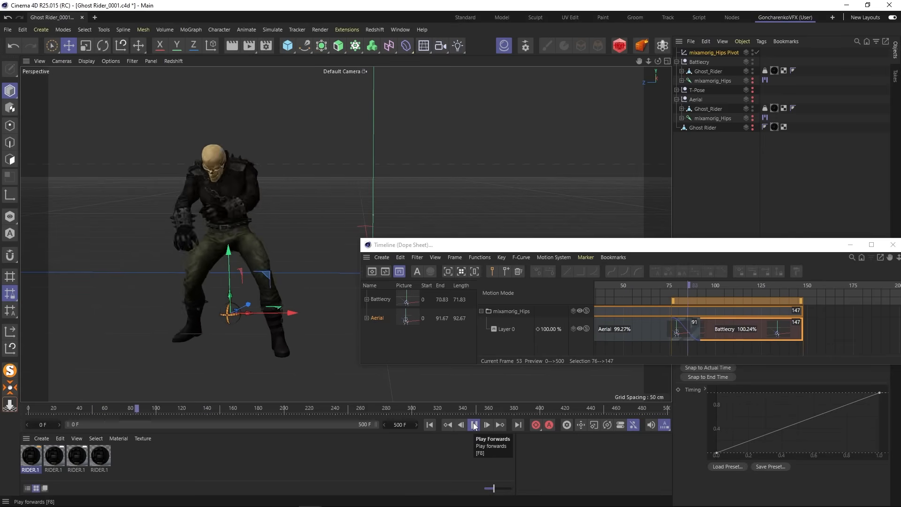
- Try a shorter overlap with the Battlecry clip spanning frames 80 to 151, and play the transition from frame 69
click(647, 353)
click(715, 329)
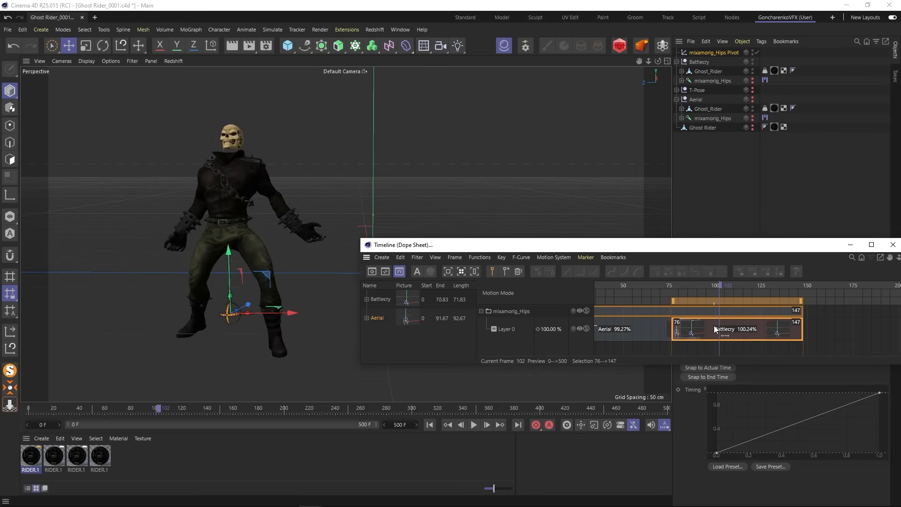
drag(721, 329, 741, 329)
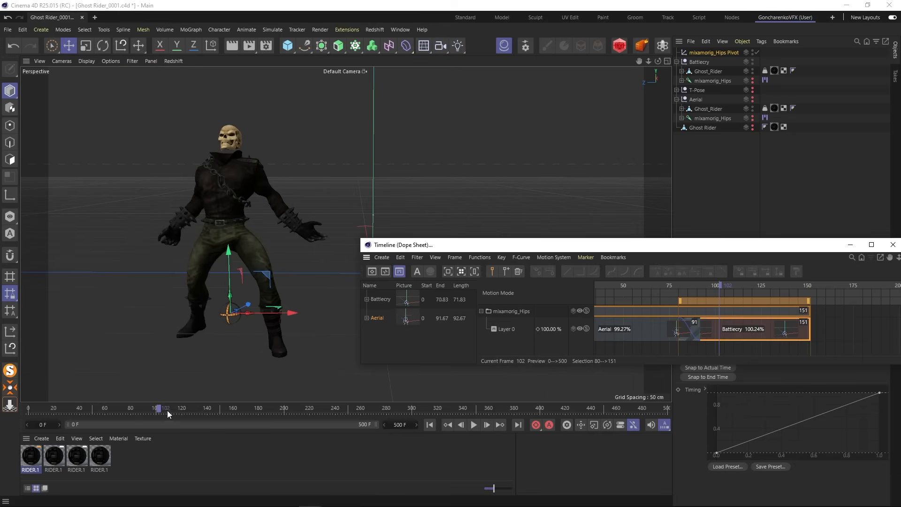
drag(168, 413, 126, 408)
click(474, 425)
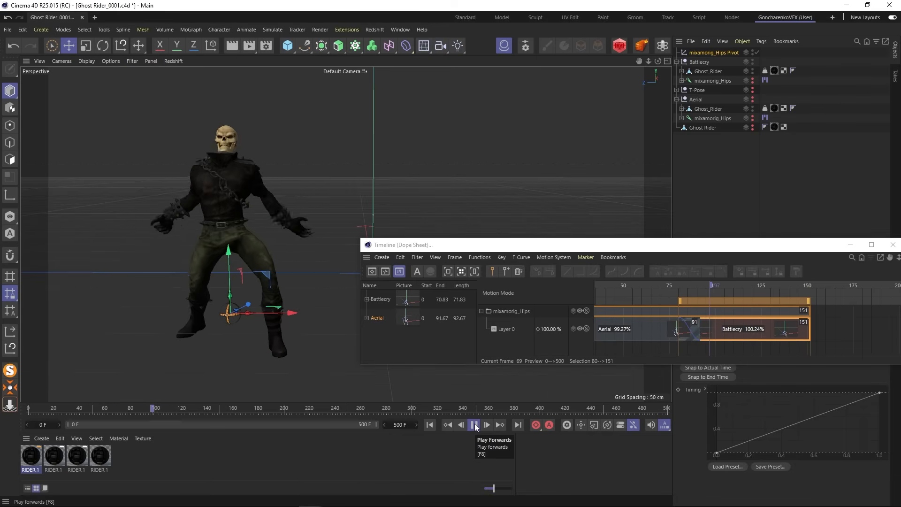
- Slide the Battlecry clip earlier to span frames 75 to 146 and play the animation from frame 0
drag(751, 323, 742, 320)
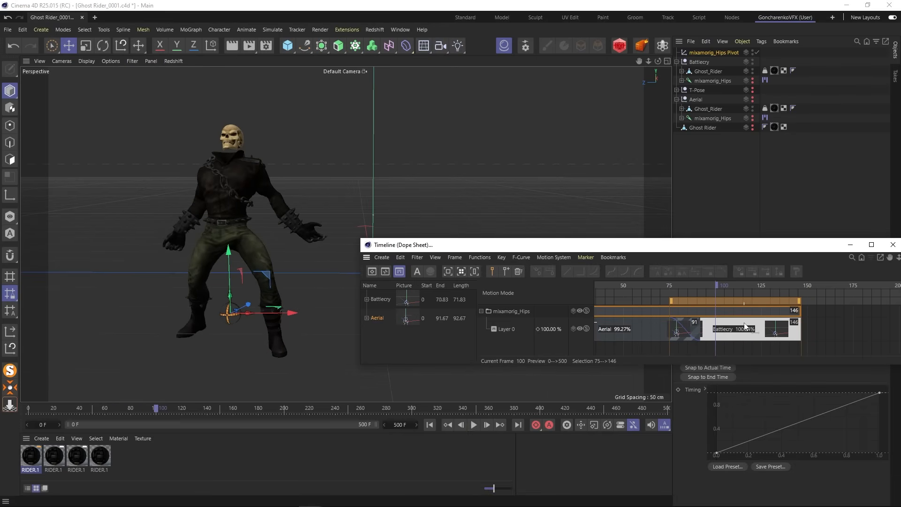
click(428, 424)
click(474, 424)
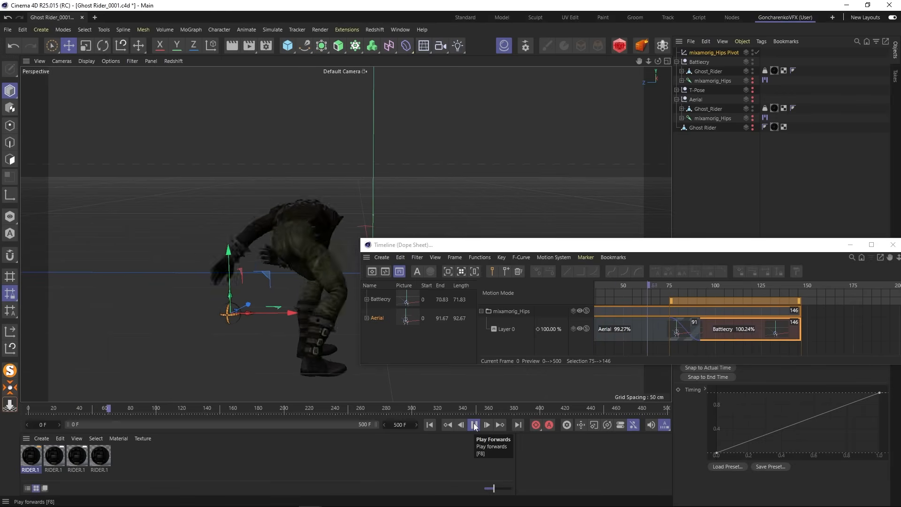
click(474, 424)
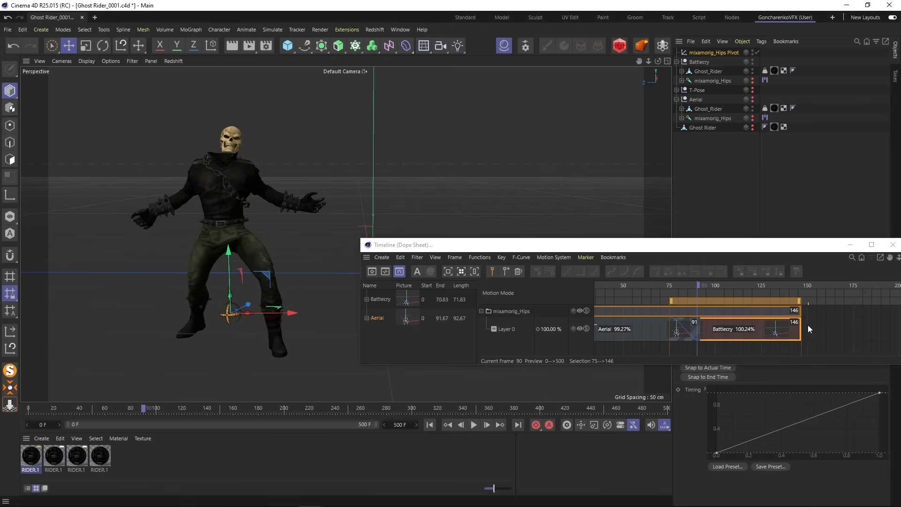
- Stretch the end of the Battlecry clip to frame 160, at 120% length, and play the slowed motion
drag(801, 328, 803, 331)
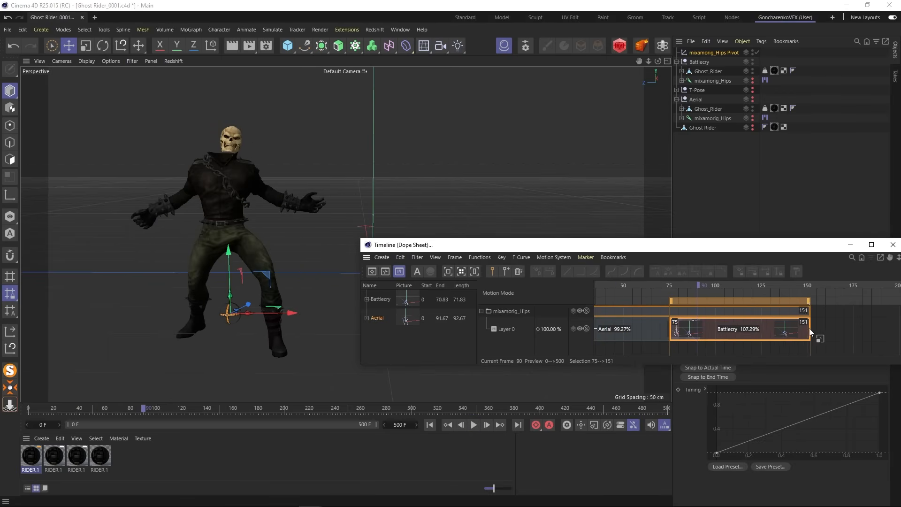
drag(698, 284, 647, 281)
click(473, 424)
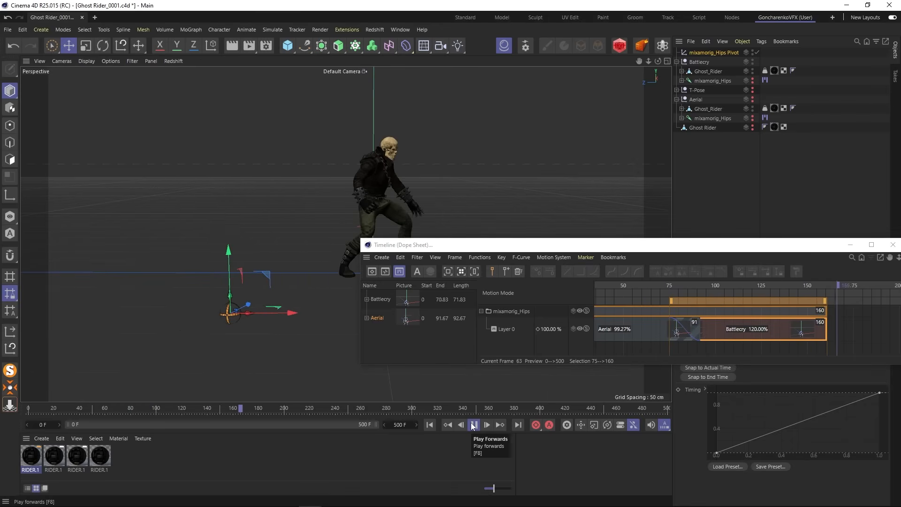
click(473, 424)
click(678, 284)
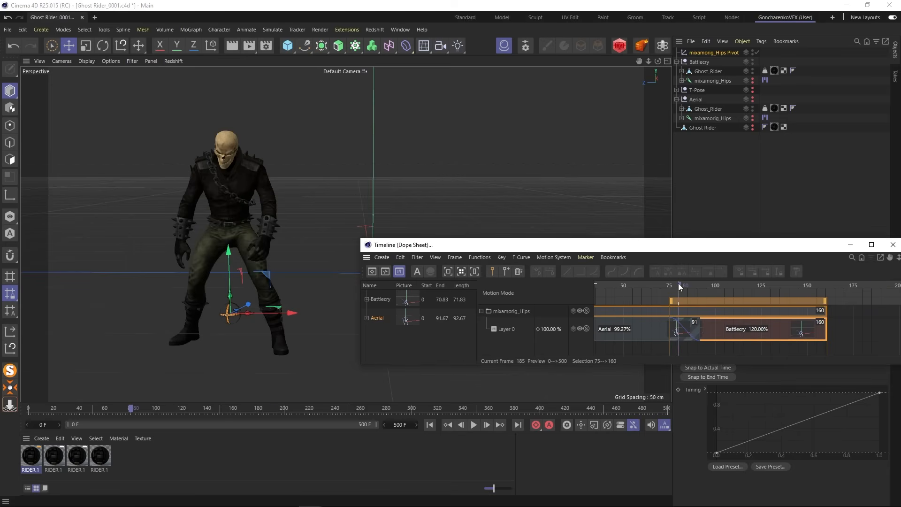
click(473, 424)
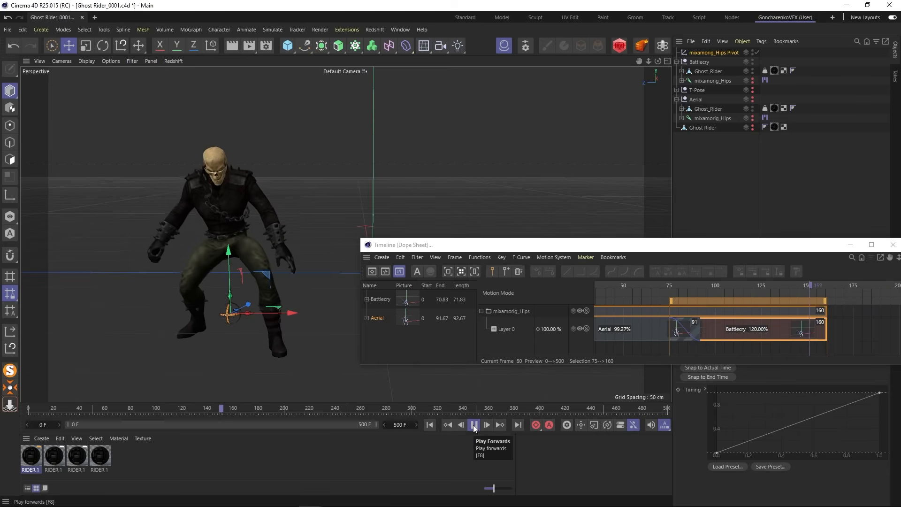
click(473, 424)
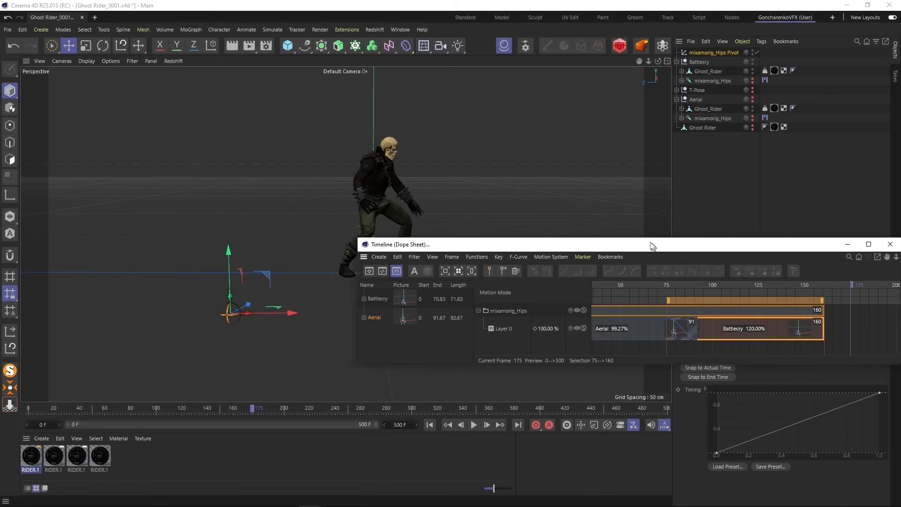
- Set the current time to the Battlecry clip's end at frame 160 and close the Timeline window
drag(649, 244, 623, 225)
click(792, 269)
drag(792, 269, 801, 269)
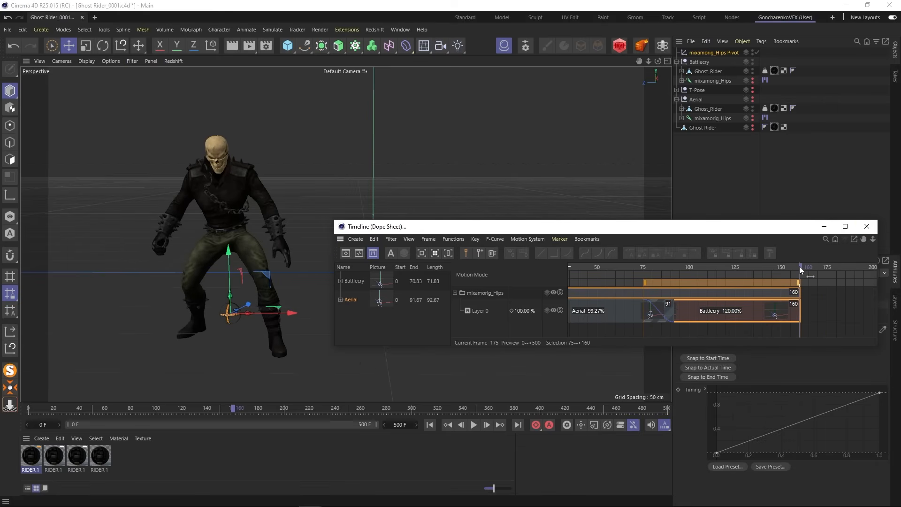
click(866, 226)
- Set the project's end time to 160 F and play the combined animation from frame 0
click(400, 424)
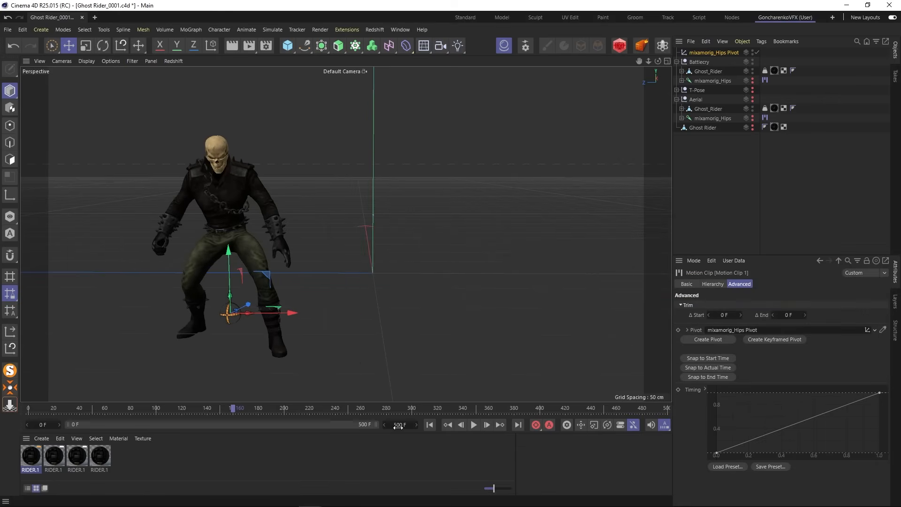
text(160)
key(Return)
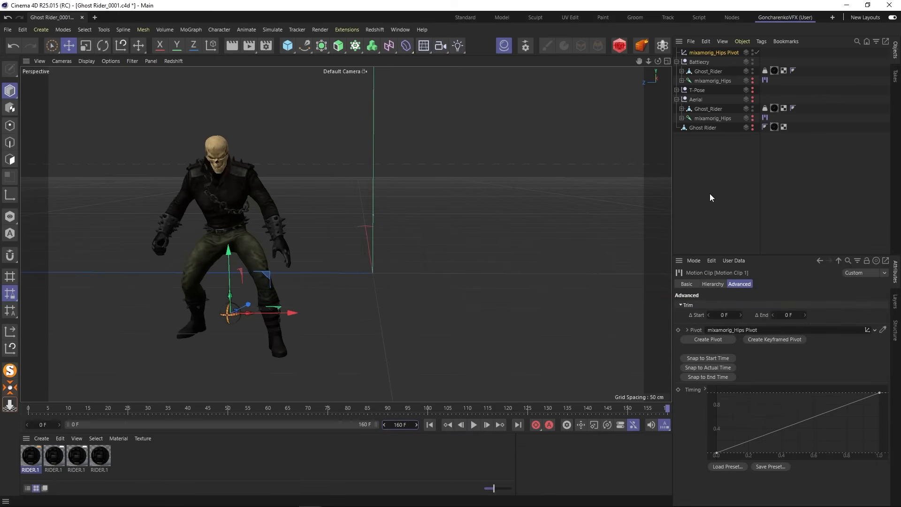
click(430, 425)
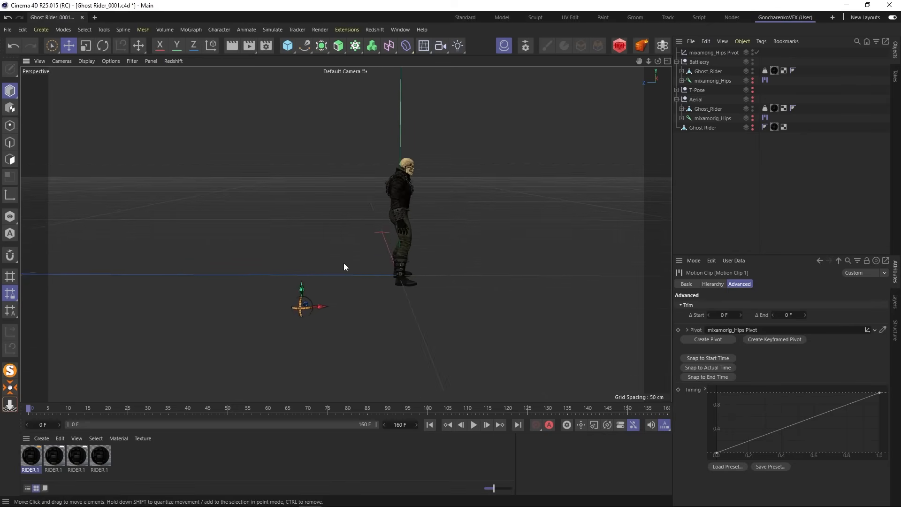
click(474, 425)
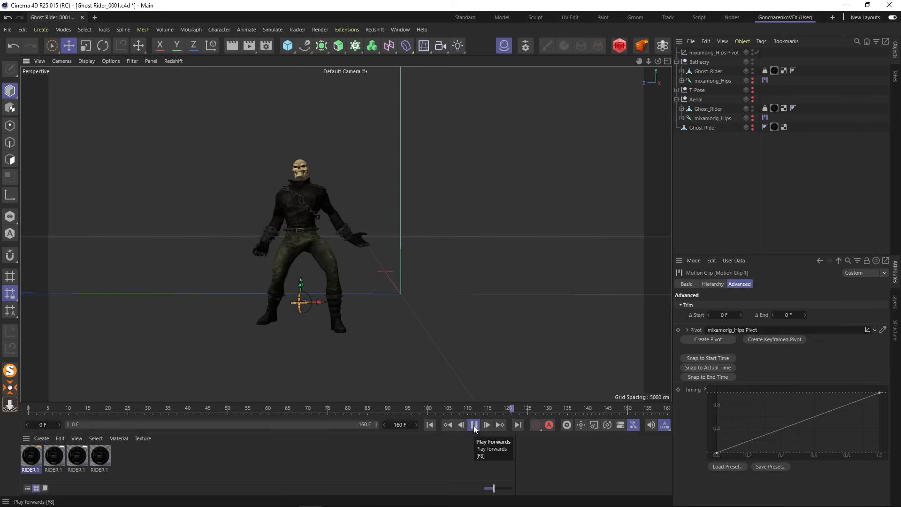
- Stop playback and delete the T-Pose group and the standalone Ghost Rider mesh from the scene
click(474, 425)
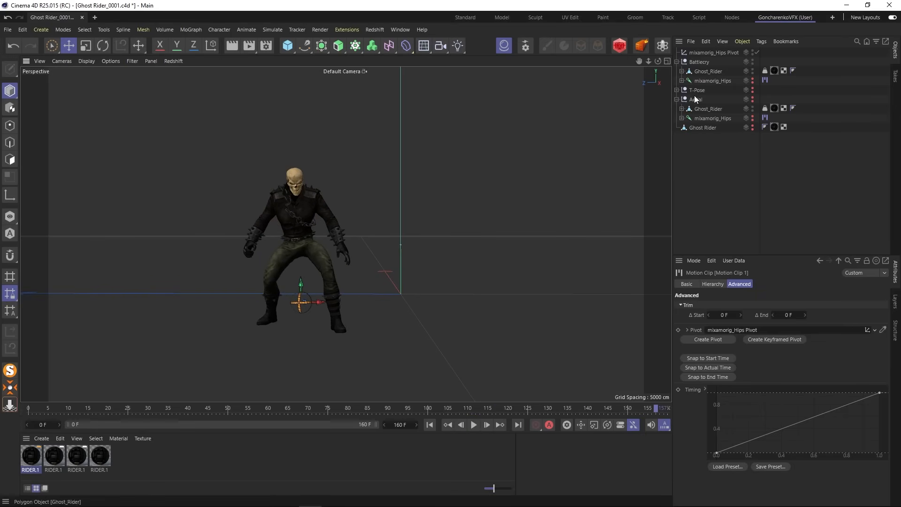
click(676, 62)
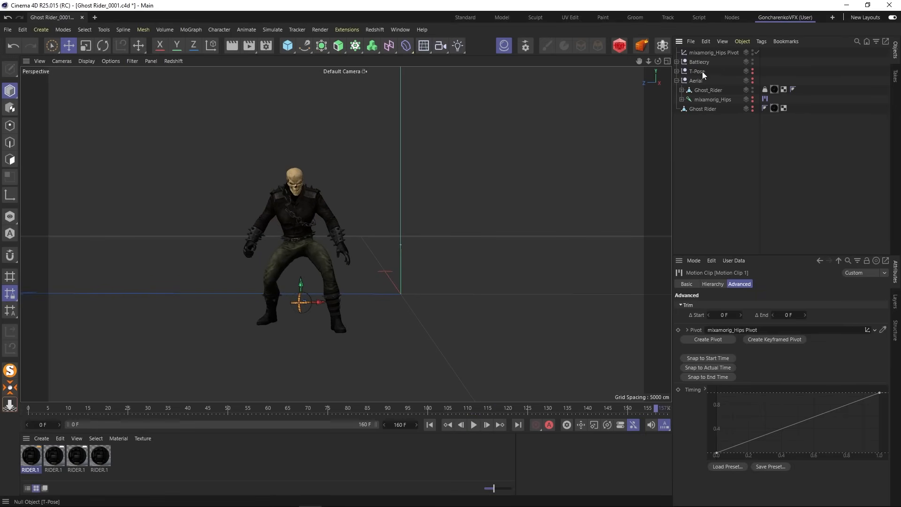
click(702, 71)
key(Delete)
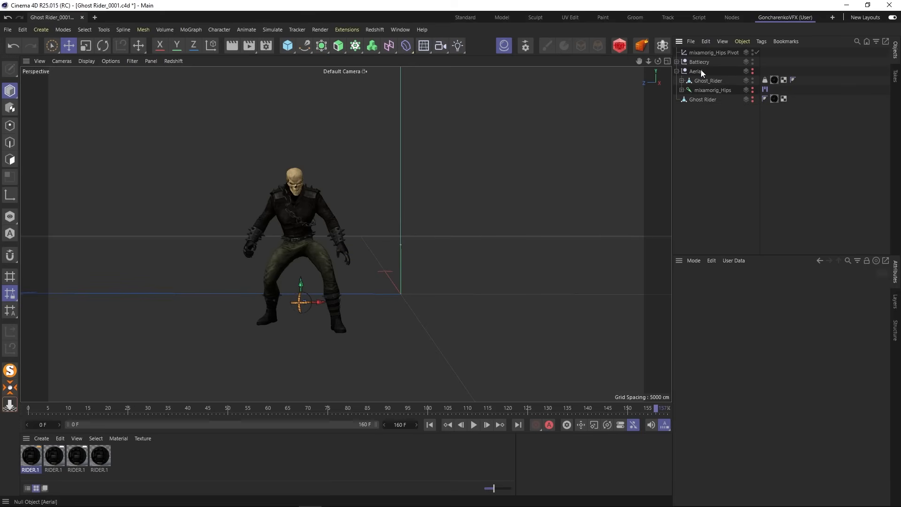
click(707, 99)
key(Delete)
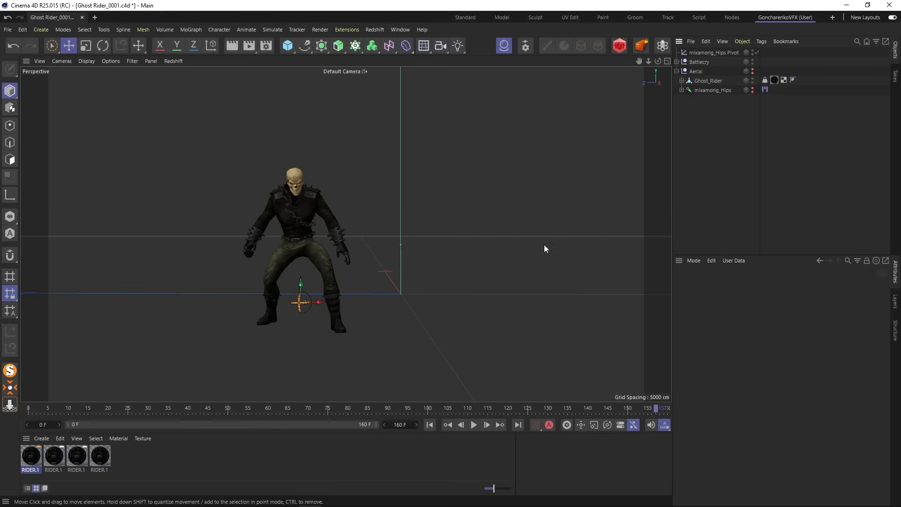
- Delete the scene's unused materials and duplicate materials
click(60, 439)
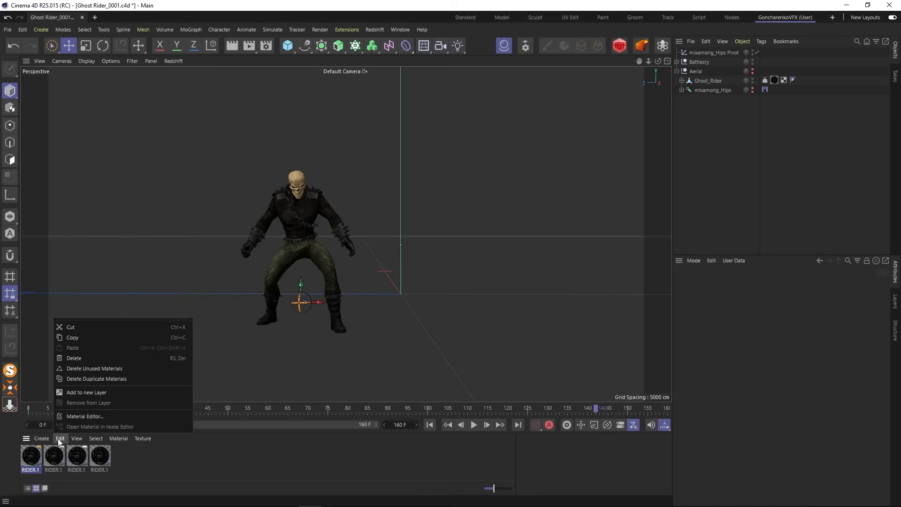
click(83, 369)
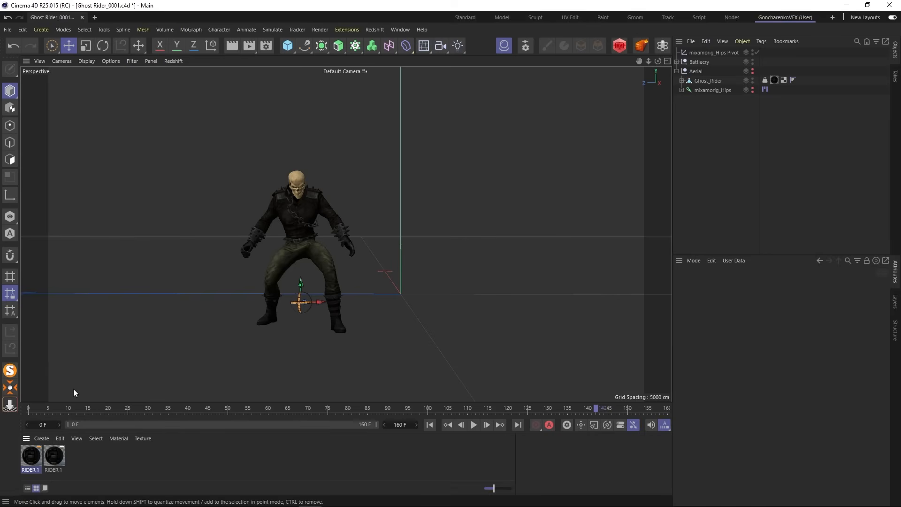
click(57, 441)
click(84, 379)
- Delete the second RIDER.1 material, keeping the first one that textures the Battlecry character
click(677, 62)
click(33, 449)
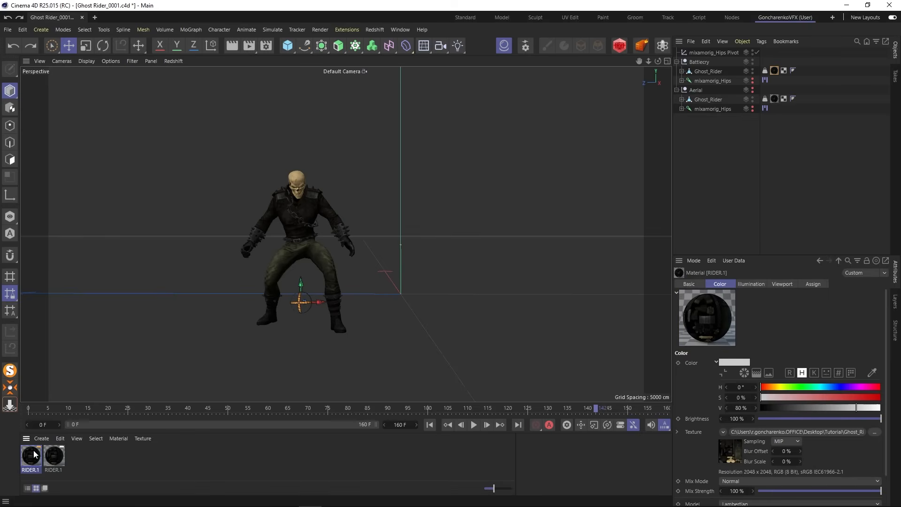
key(Delete)
key(ctrl+z)
click(66, 455)
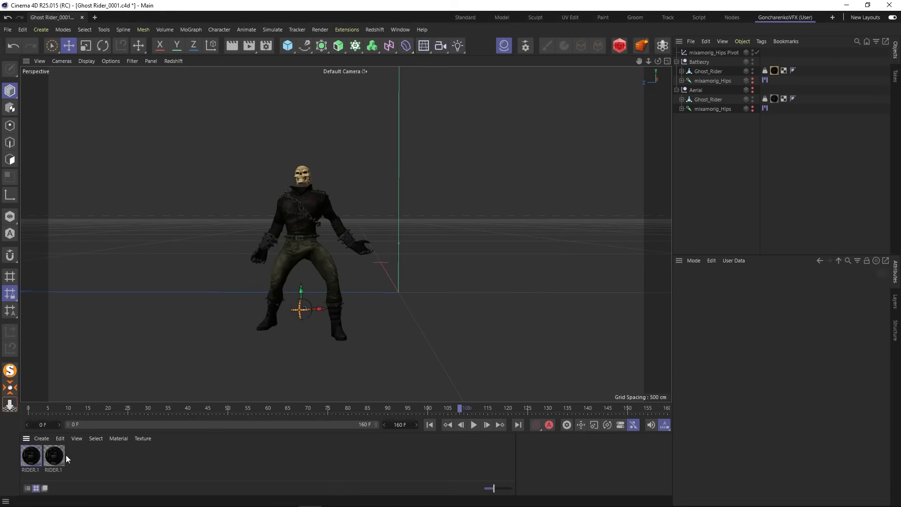
click(58, 454)
key(Delete)
- Play the animation from frame 0 to check the character with the remaining material
click(431, 425)
click(473, 424)
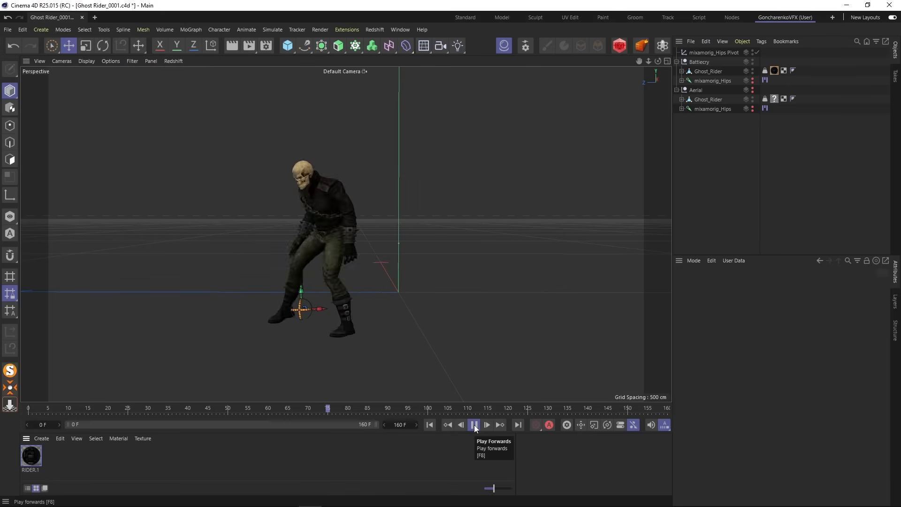
click(474, 424)
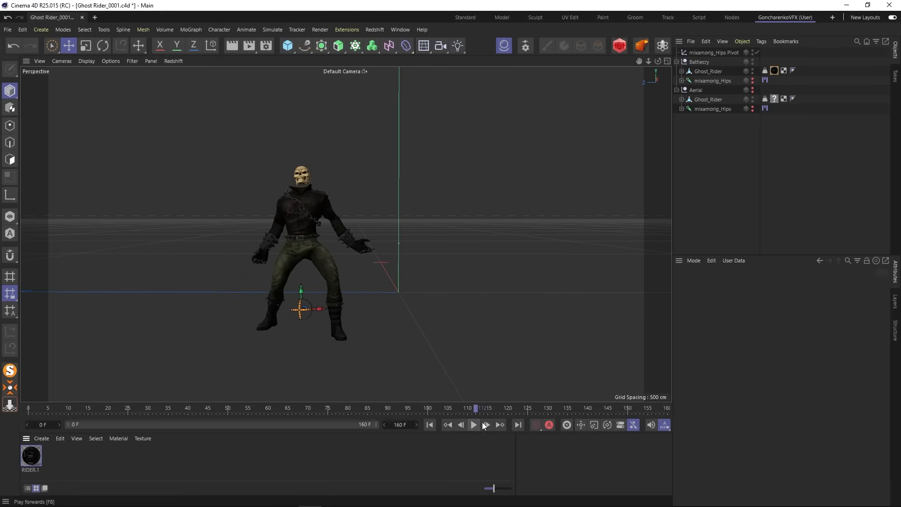
- Delete the Ghost_Rider mesh and its empty material tag from the Aerial group, keeping its mixamorig_Hips joints, and collapse the group
click(774, 99)
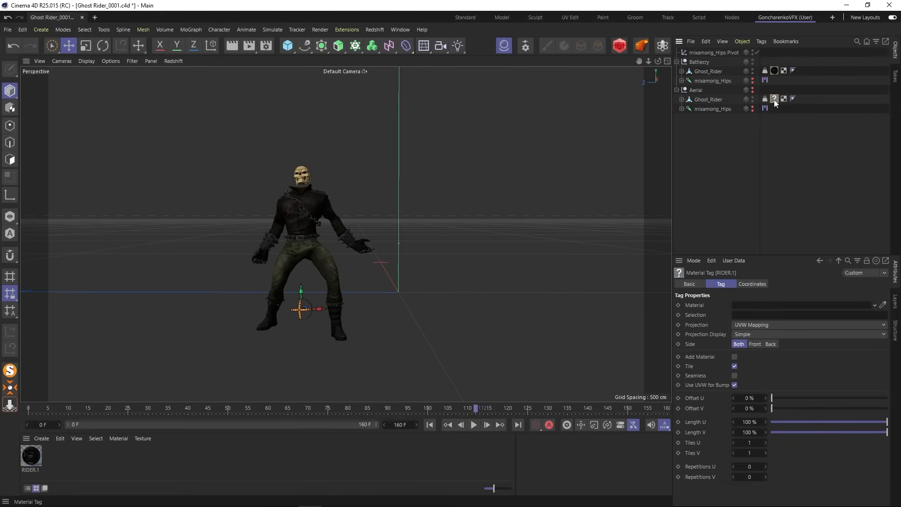
key(Delete)
click(706, 100)
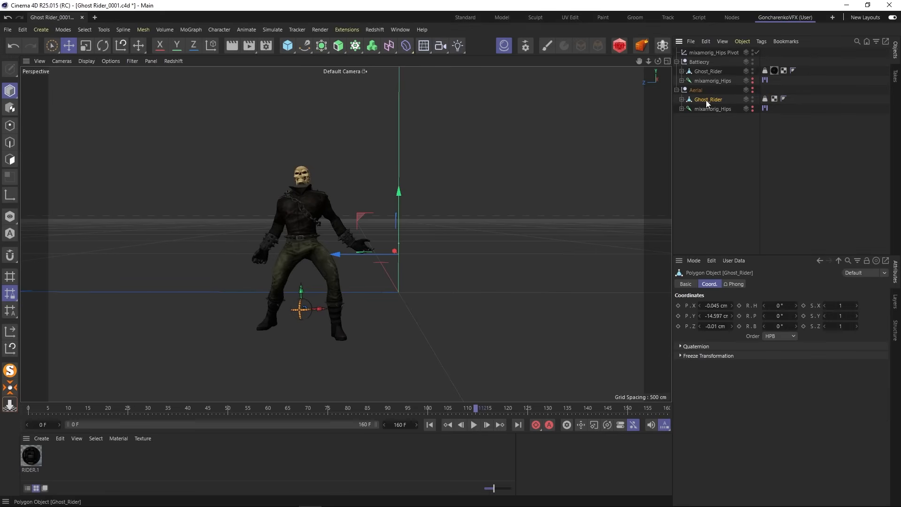
key(Delete)
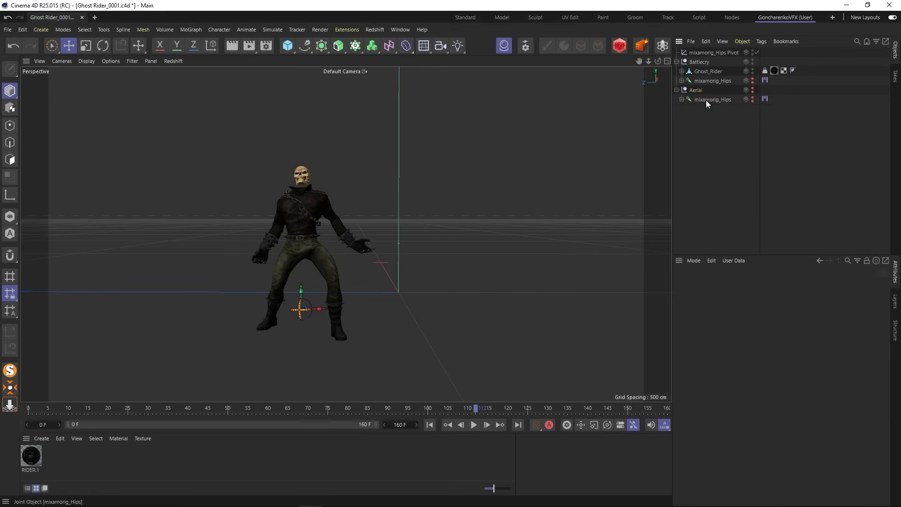
click(676, 90)
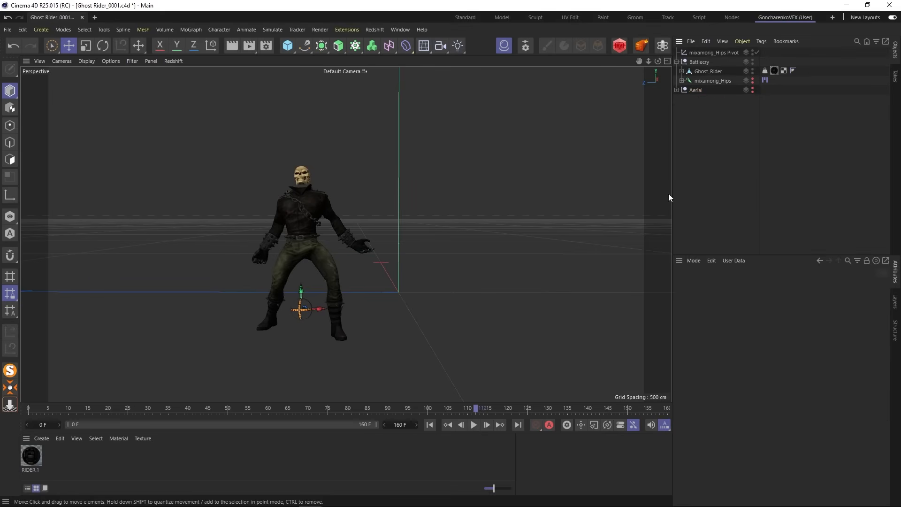
click(676, 90)
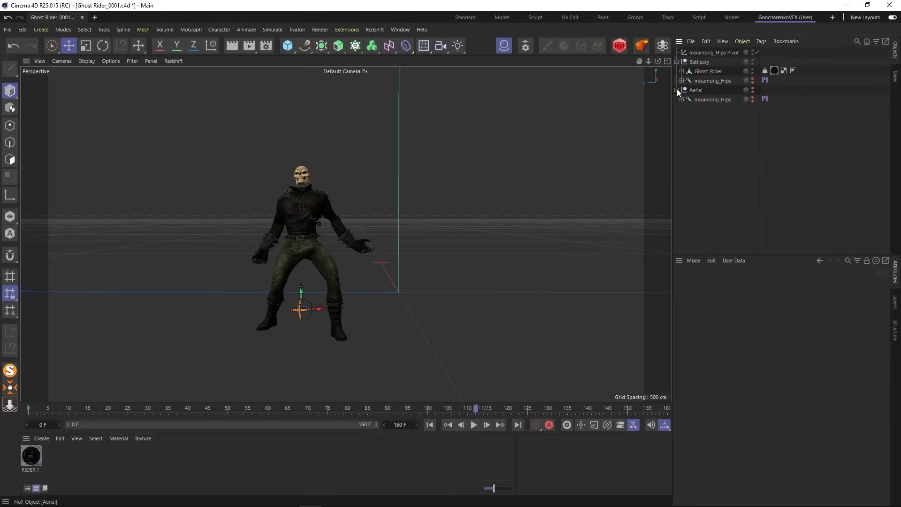
click(707, 100)
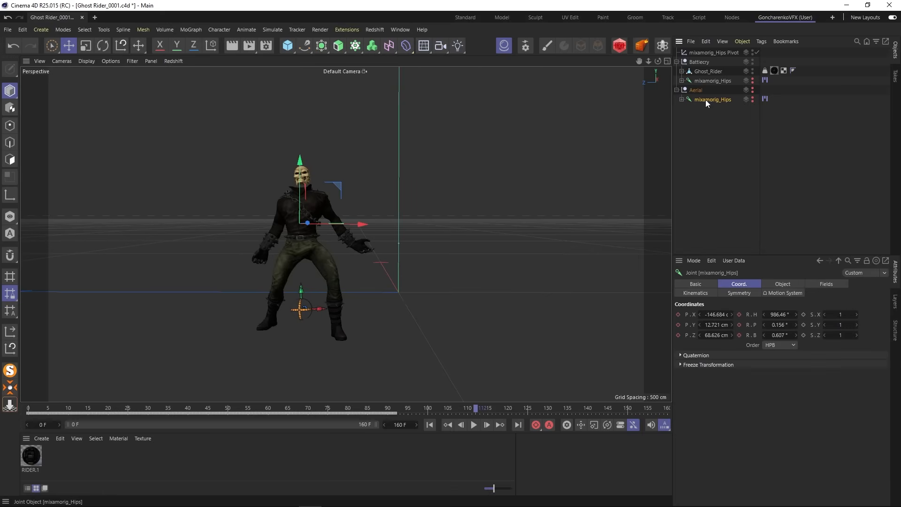
click(676, 89)
- Replay the animation from frame 0 to check that it works without the Aerial mesh
click(429, 424)
click(479, 436)
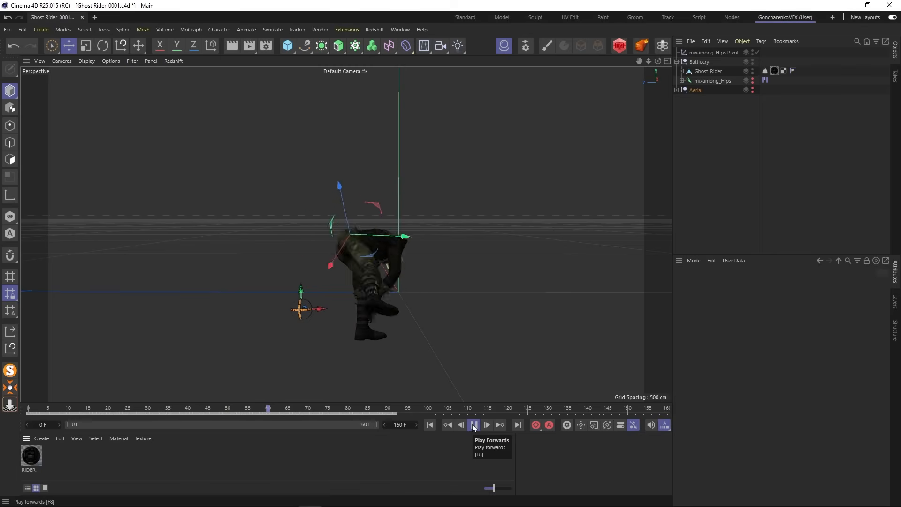
click(474, 425)
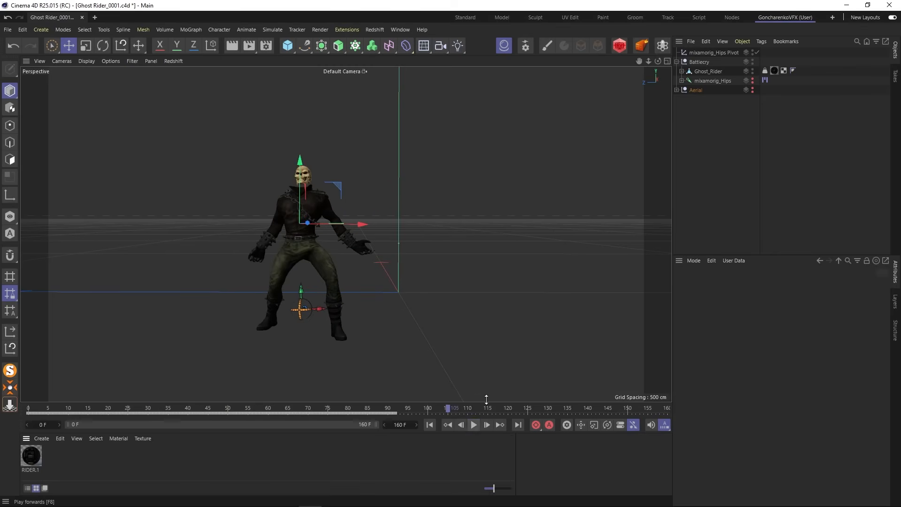
- Rename the Battlecry null to "Battlecry (Main)" and collapse its hierarchy
double_click(702, 61)
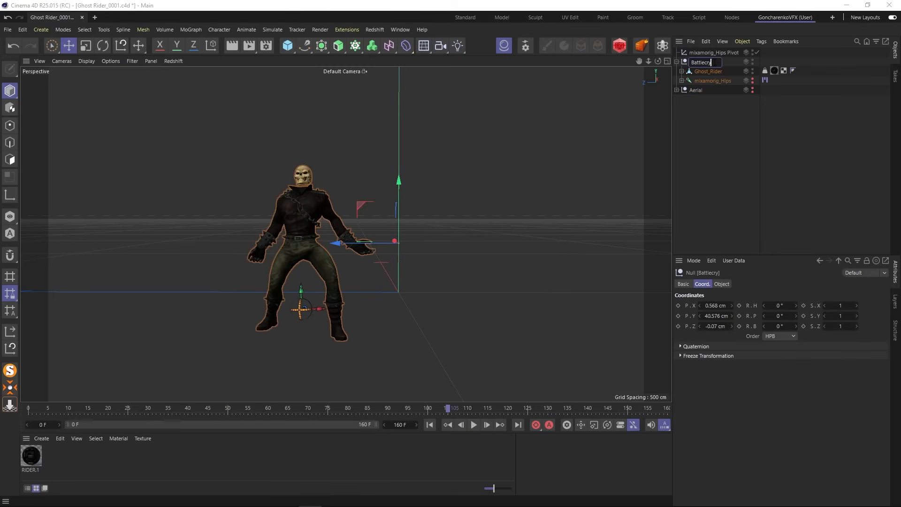
text((Main))
click(710, 114)
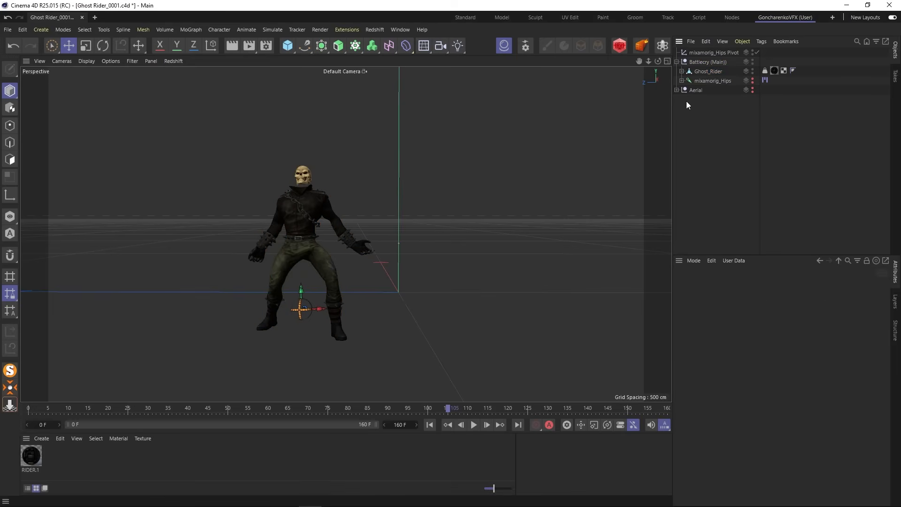
click(676, 61)
- Group the Aerial null and the mixamorig_Hips Pivot under a new null named "other"
click(700, 71)
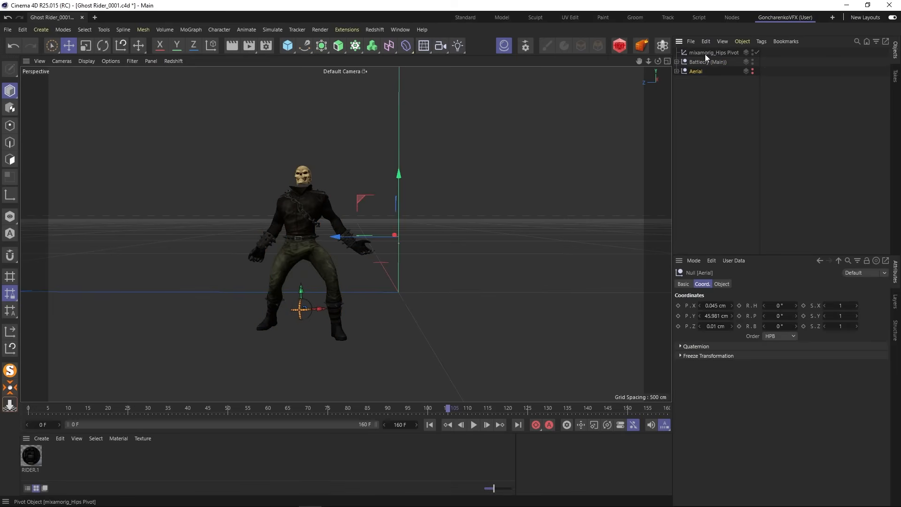
ctrl+click(705, 53)
click(742, 41)
click(772, 169)
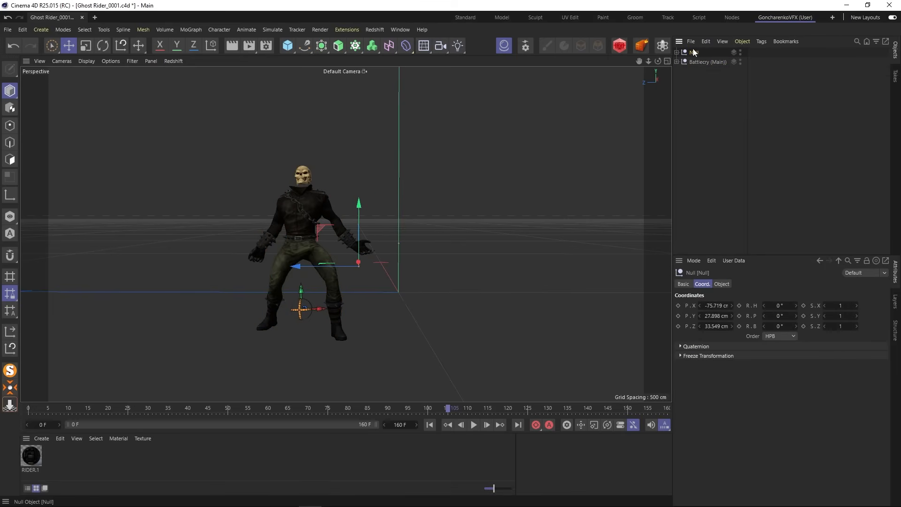
double_click(694, 52)
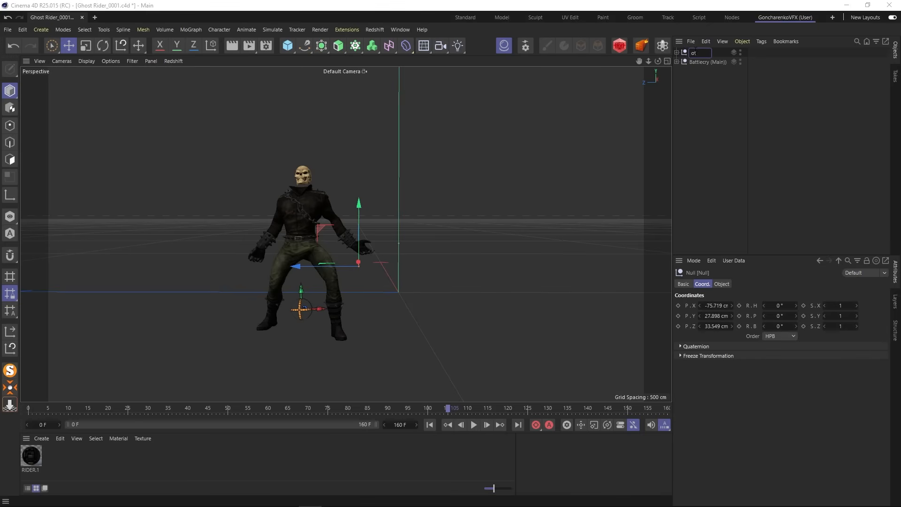
click(708, 92)
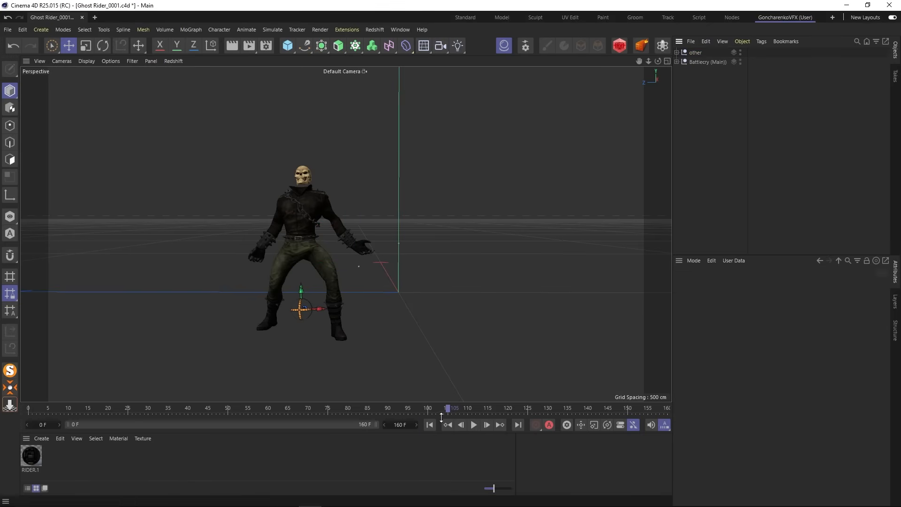
- Play the combined animation to check it after the regrouping
click(463, 424)
click(473, 424)
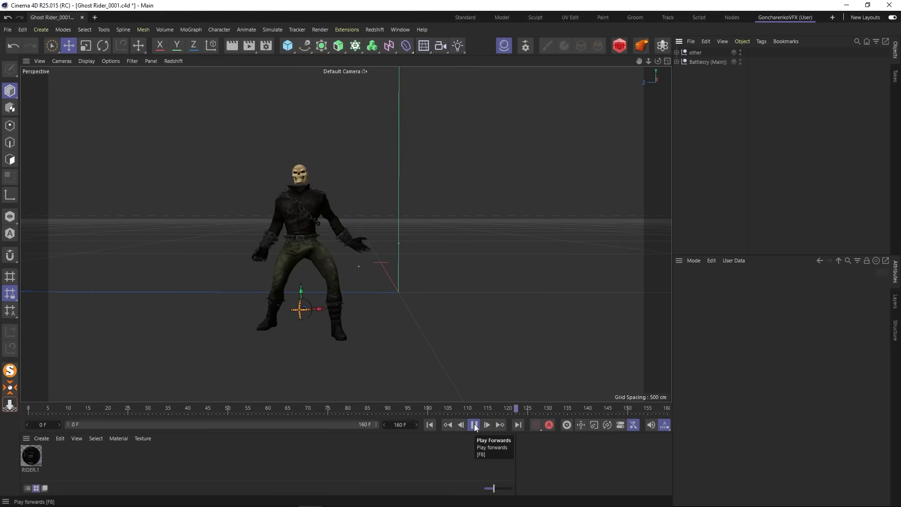
click(474, 424)
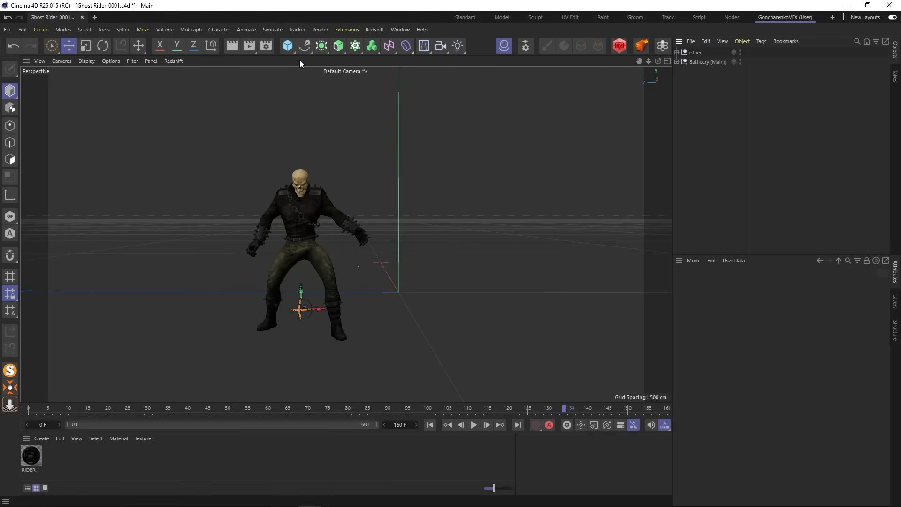
- Add a camera, set its projection to Parallel, and look through it
drag(441, 45, 456, 55)
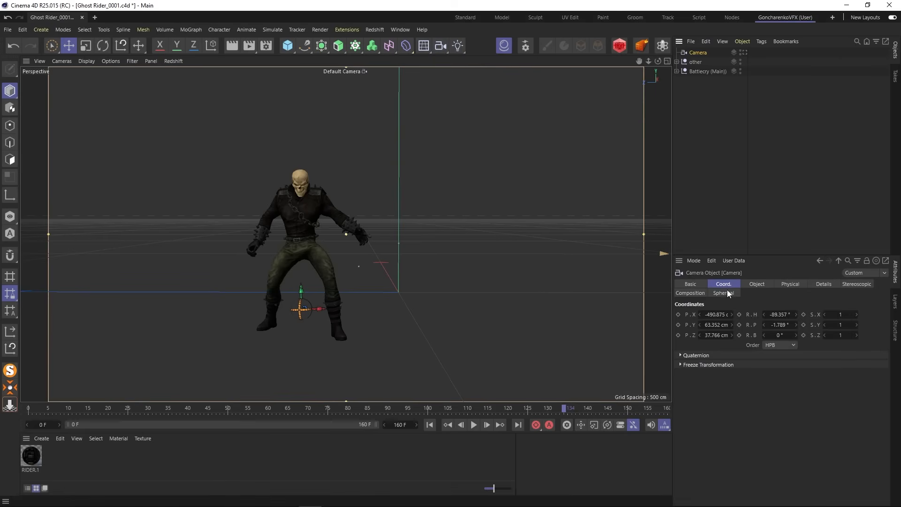
click(757, 284)
click(737, 313)
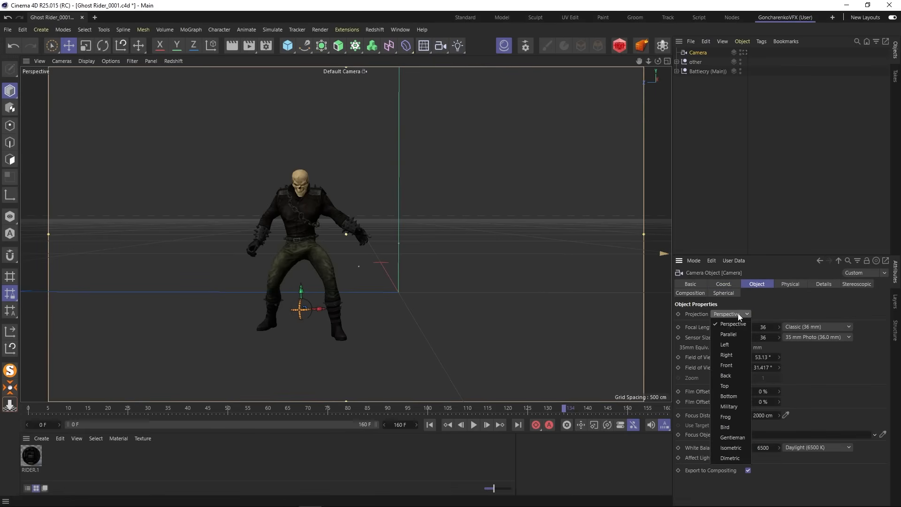
click(732, 333)
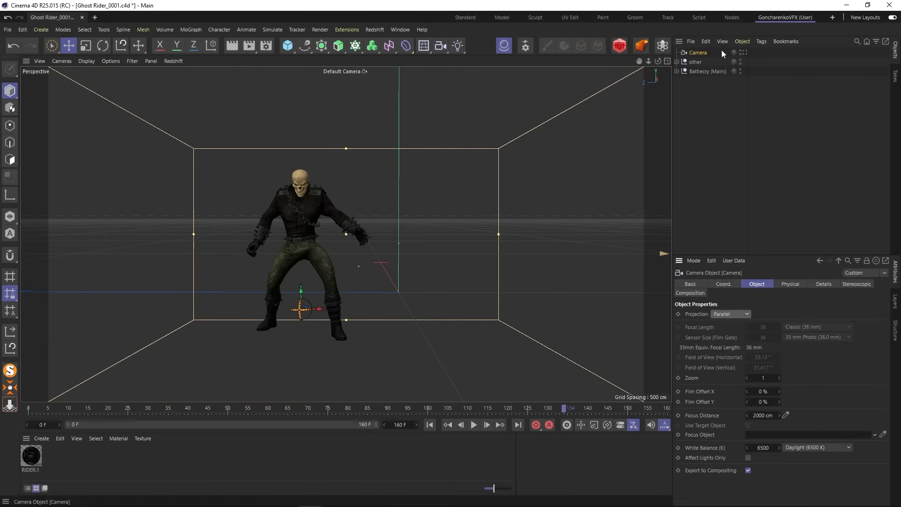
click(744, 52)
- Frame the Ghost Rider centrally in the parallel camera at a zoom of about 3.4
scroll(330, 241, up, 5)
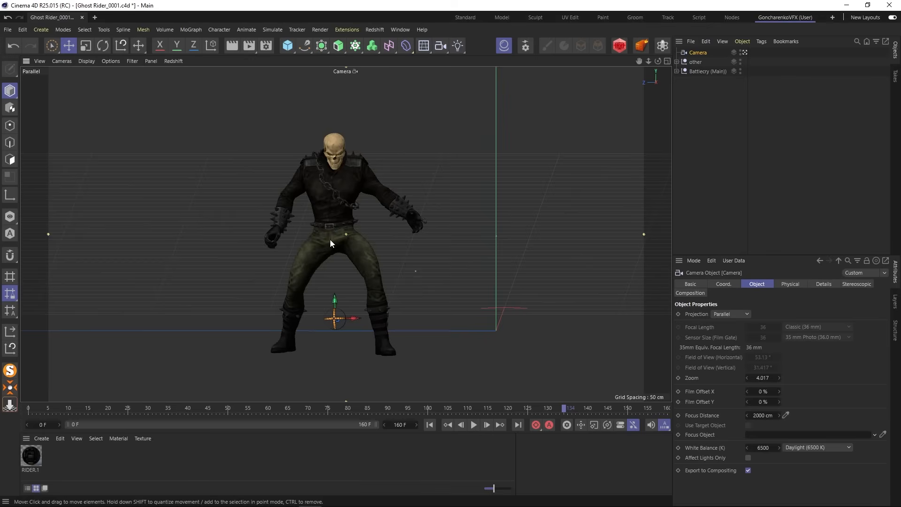
scroll(331, 242, down, 2)
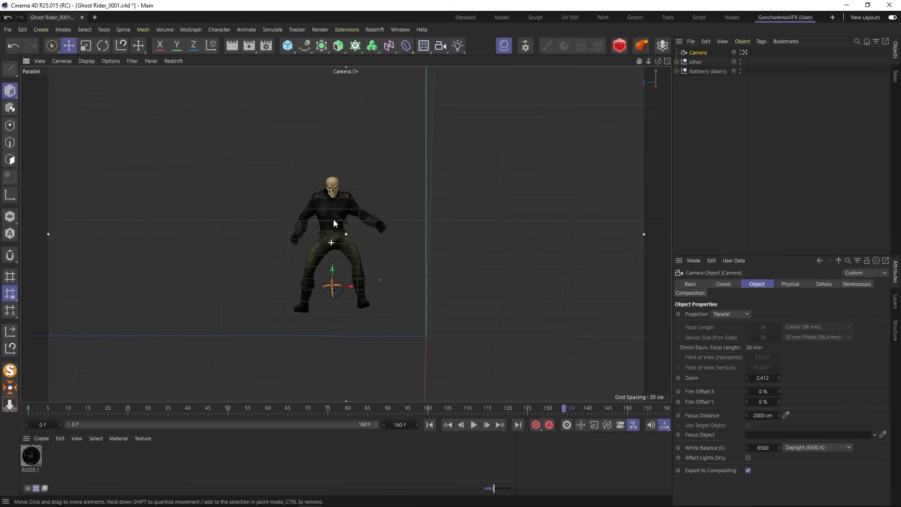
alt+drag(334, 219, 353, 278)
scroll(313, 277, up, 2)
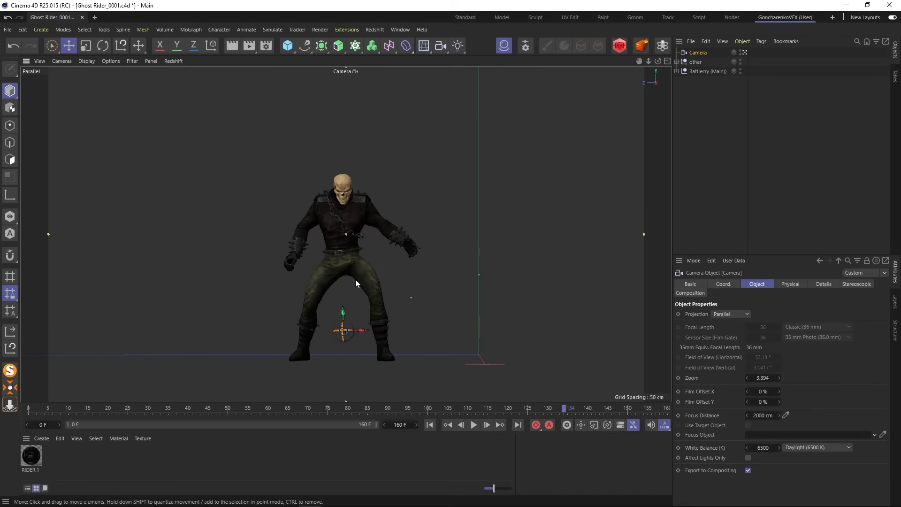
- Play the animation from frame 0 through the camera, and widen its framing to a zoom of about 2.4
click(429, 424)
click(474, 425)
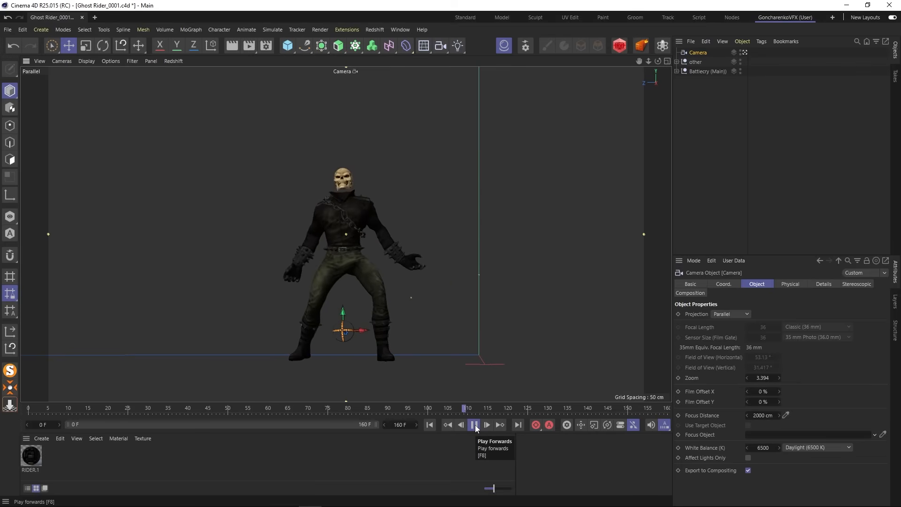
click(474, 424)
scroll(421, 223, down, 4)
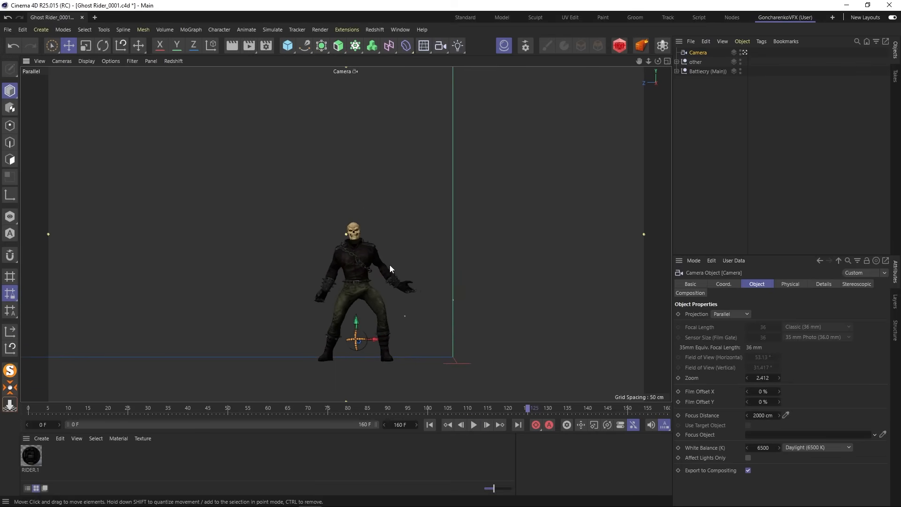
scroll(390, 265, up, 2)
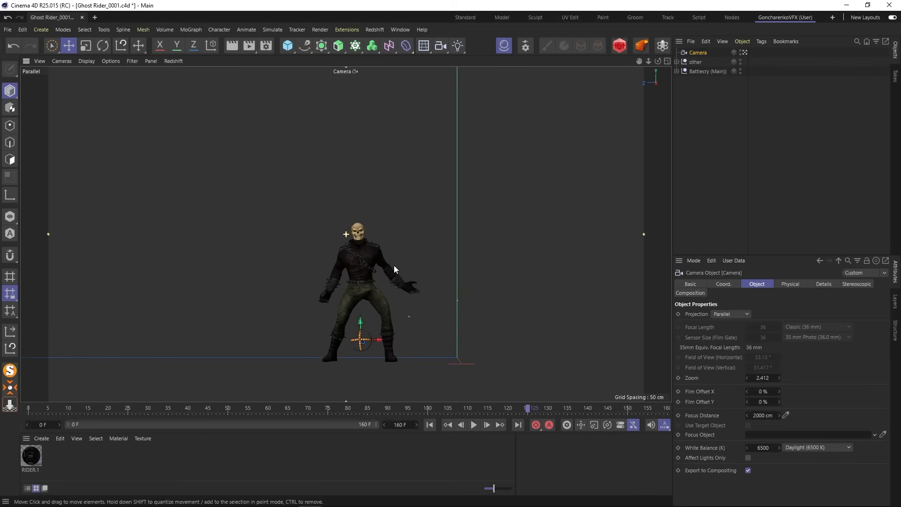
- Add a Protection tag to the camera so its position, rotation and scale are locked
click(761, 42)
mouse_move(783, 130)
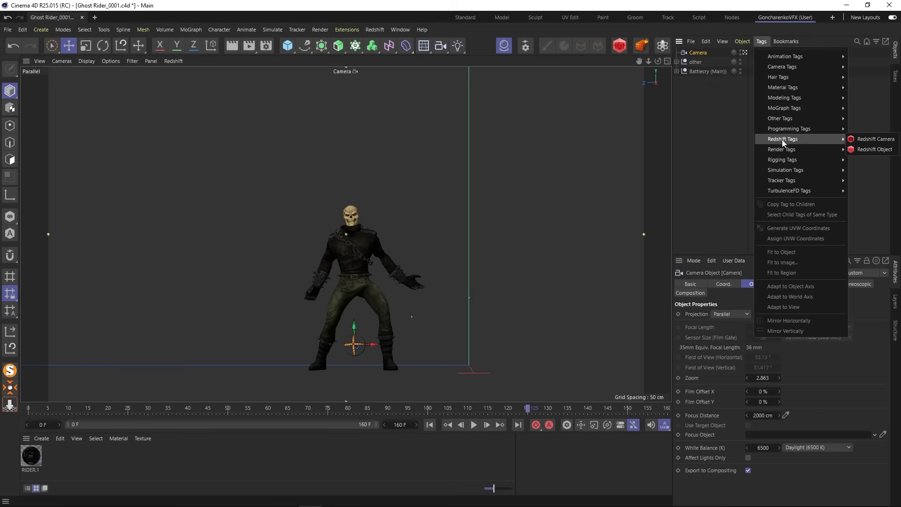
mouse_move(782, 159)
click(707, 274)
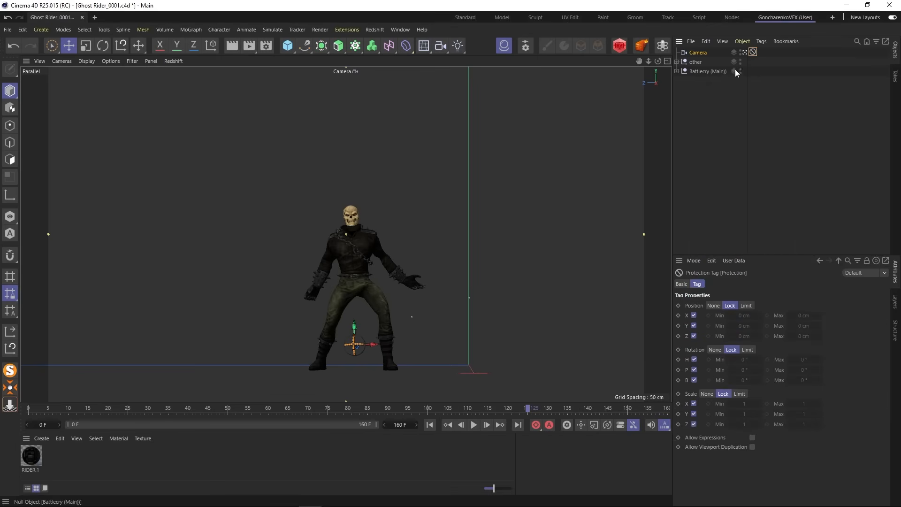
click(722, 100)
key(r)
click(697, 54)
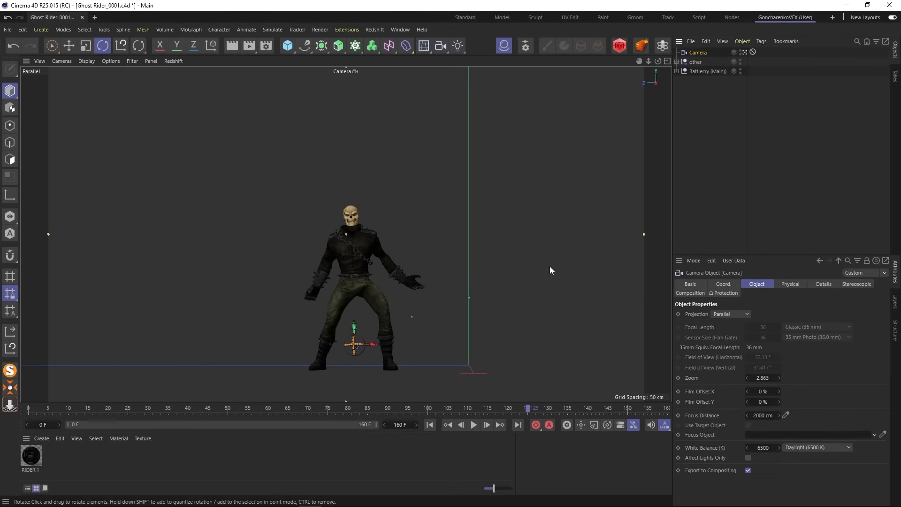
click(697, 178)
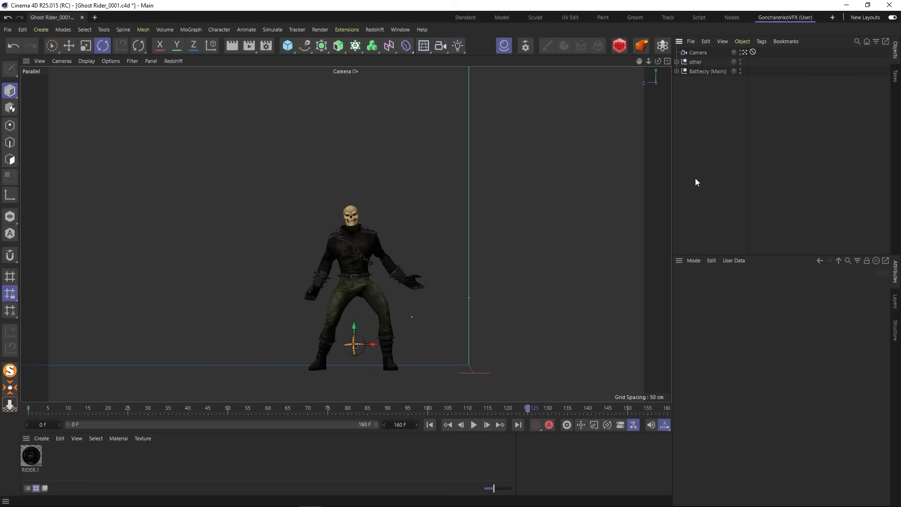
- Enable the Reflectance channel on the RIDER.1 material
click(32, 456)
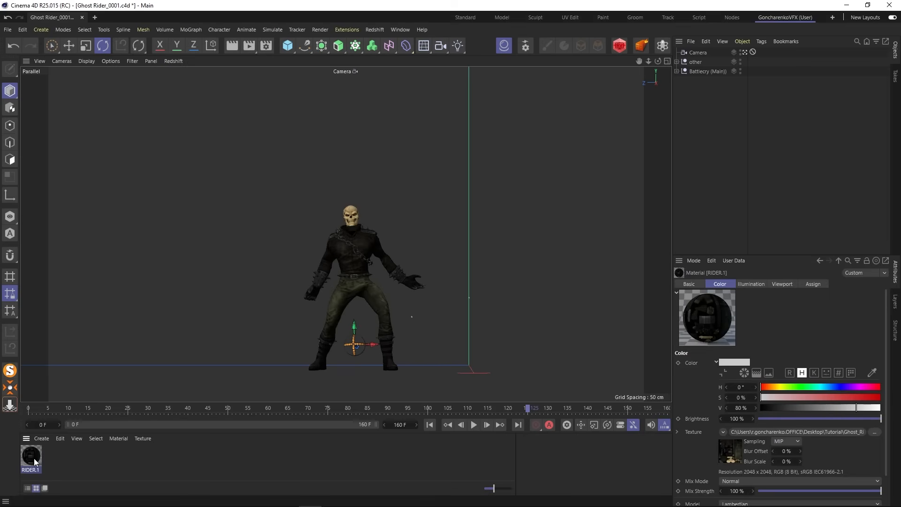
click(689, 284)
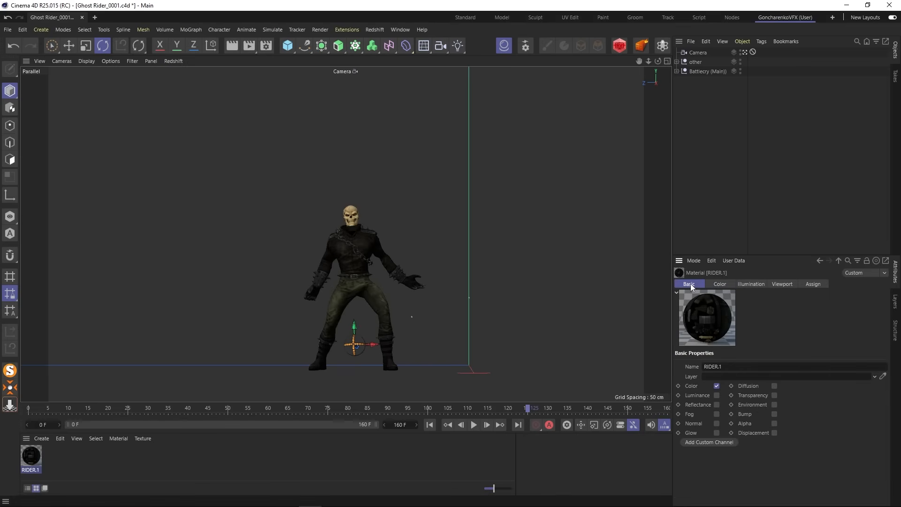
click(716, 403)
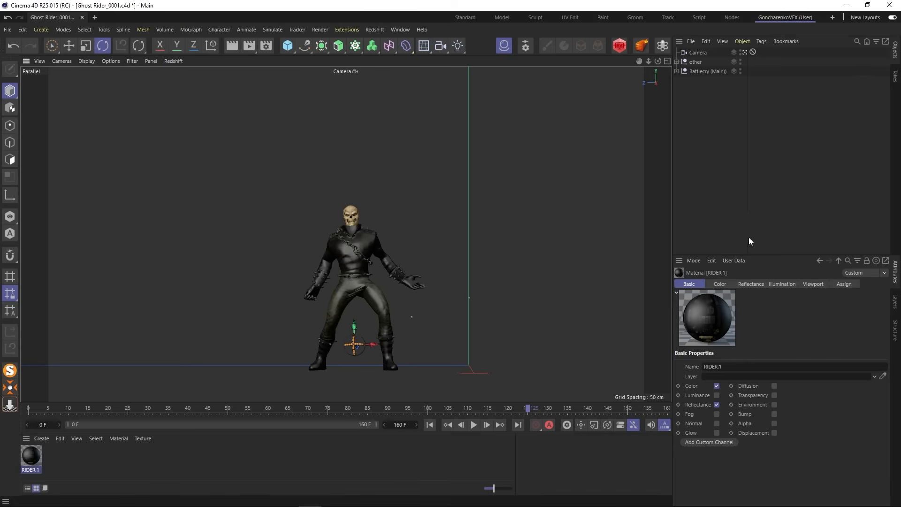
- Leave the camera view and examine the Ghost Rider's reflective surface up close and from different angles
click(744, 53)
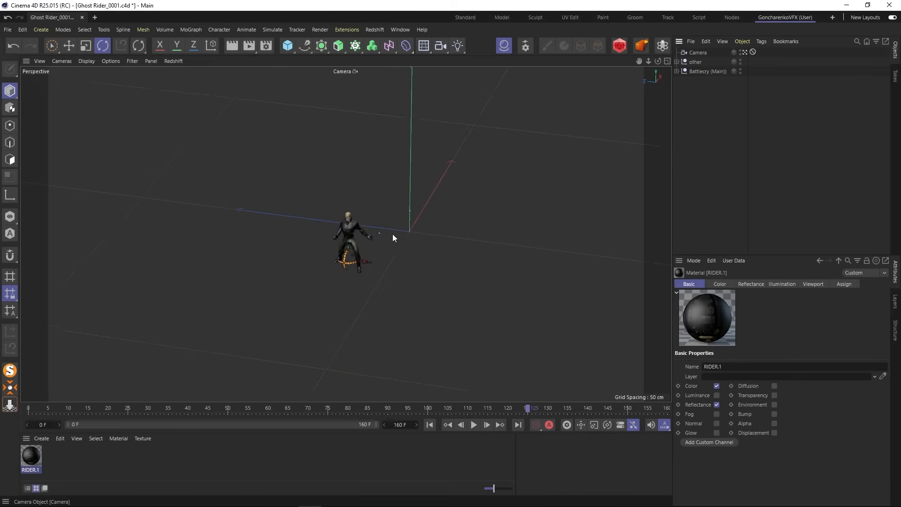
scroll(345, 238, up, 4)
scroll(345, 238, up, 10)
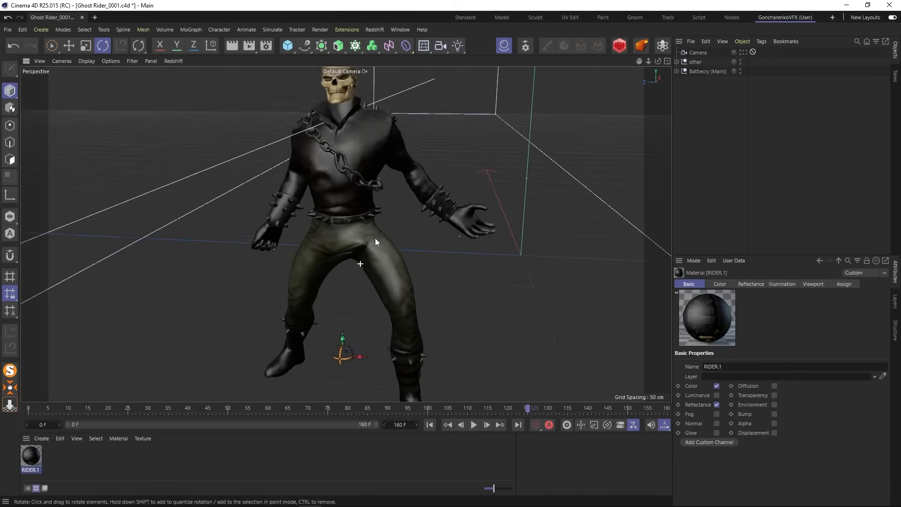
alt+drag(446, 233, 369, 214)
scroll(365, 232, down, 4)
alt+middle_drag(364, 232, 367, 254)
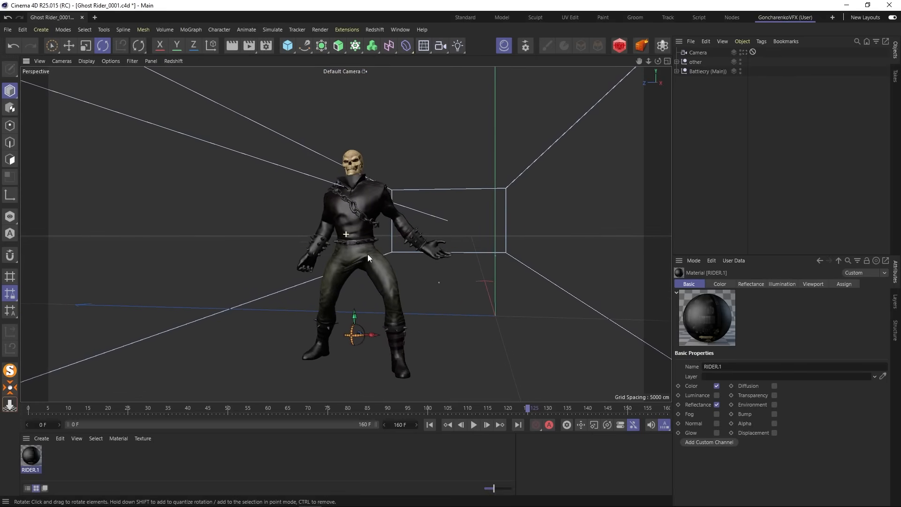
scroll(367, 255, up, 1)
alt+drag(367, 256, 373, 255)
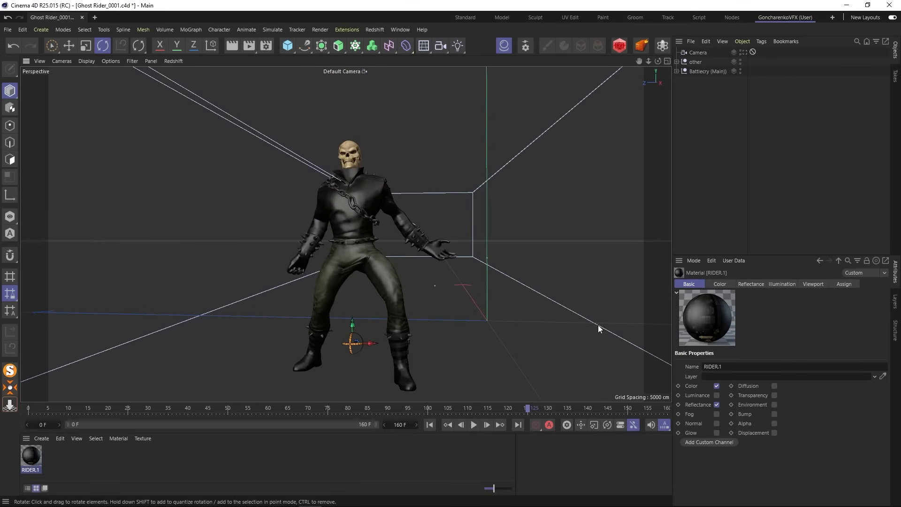
- Replace the Default Specular layer in the RIDER.1 material's reflectance with a GGX layer
click(754, 283)
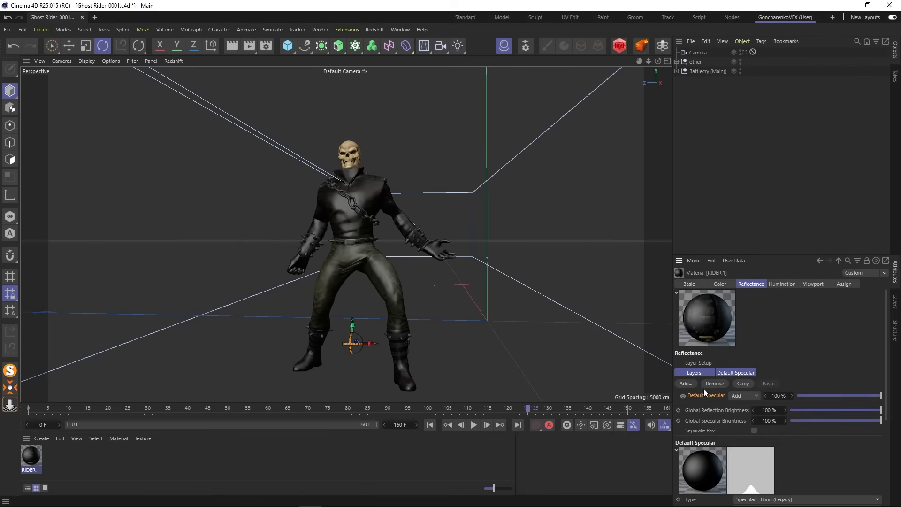
key(Delete)
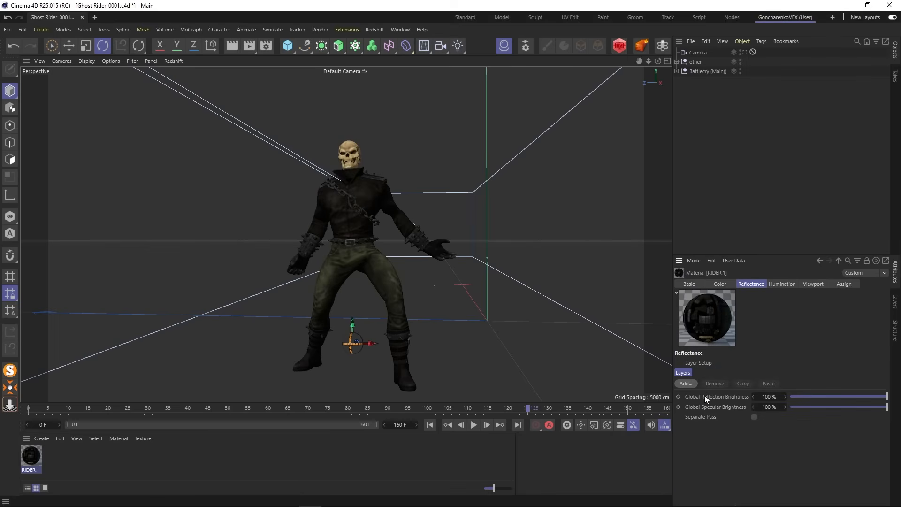
click(690, 383)
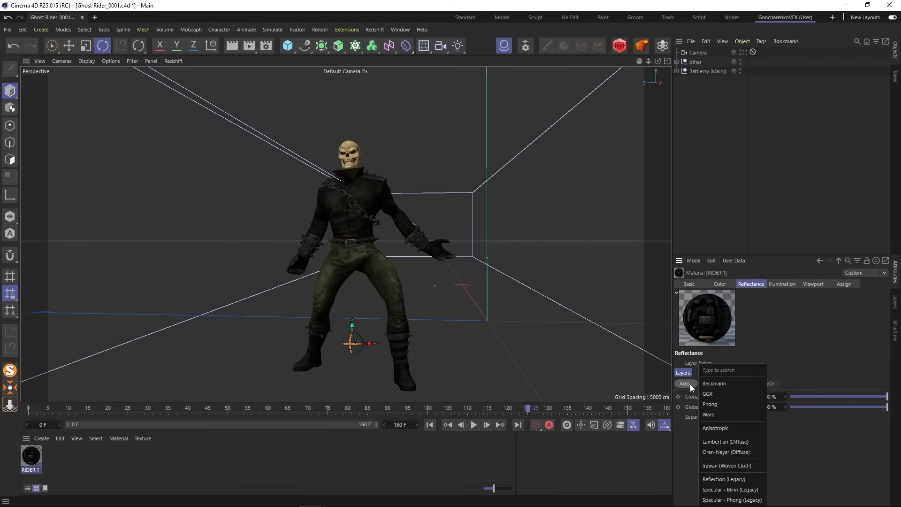
click(708, 393)
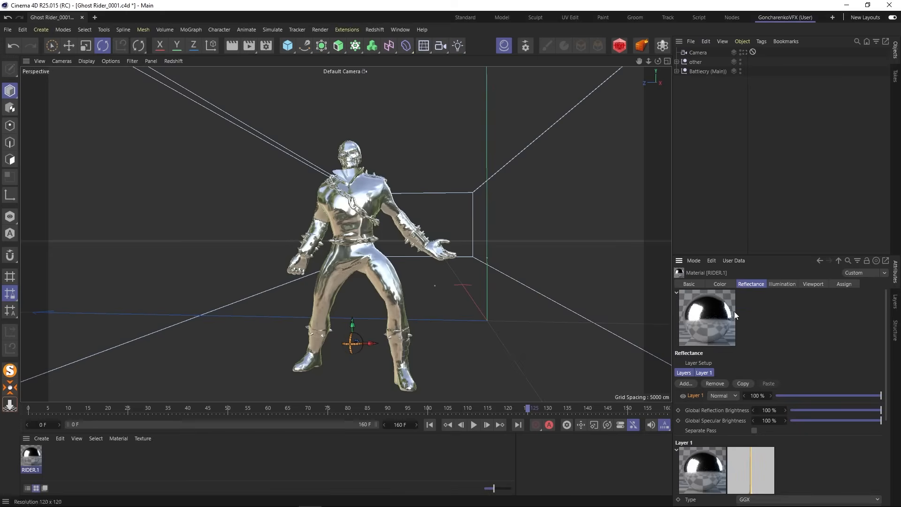
- Enlarge the material's settings area and set the GGX layer's Fresnel to Dielectric
drag(744, 255, 744, 137)
drag(670, 250, 592, 250)
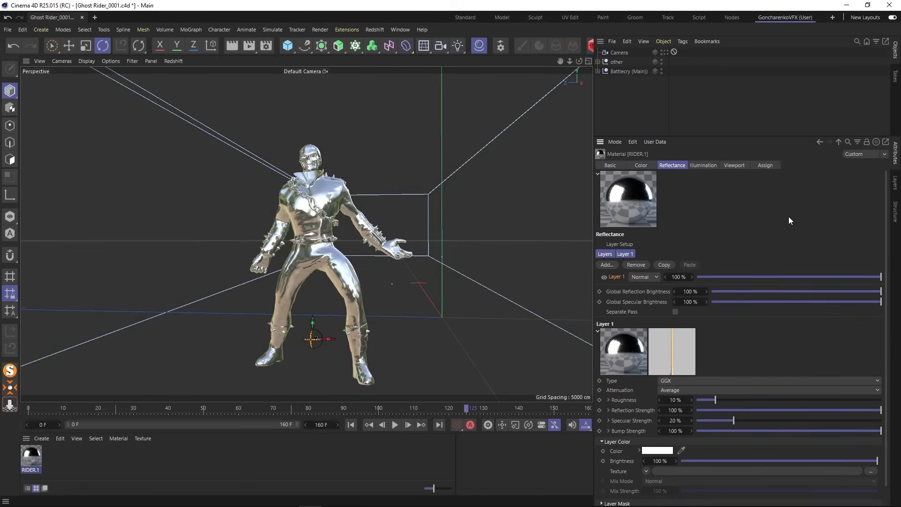
scroll(788, 220, down, 1)
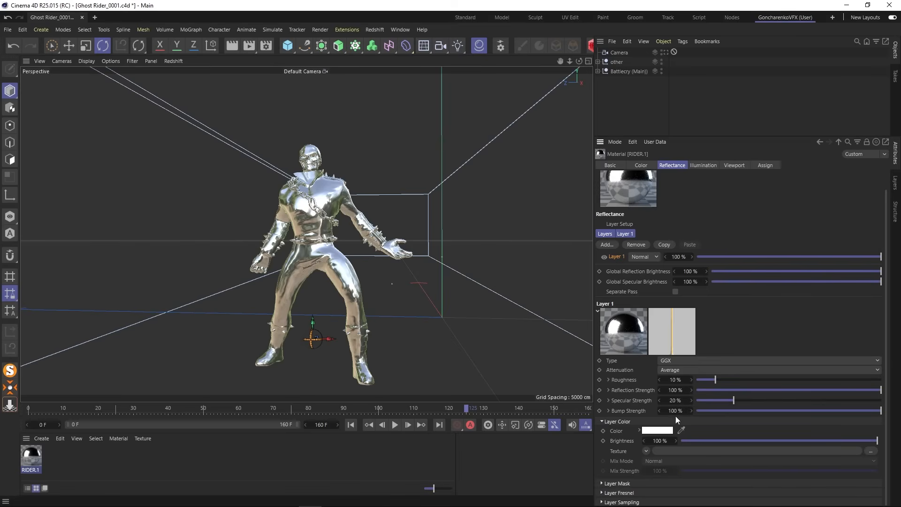
click(627, 494)
scroll(623, 470, down, 3)
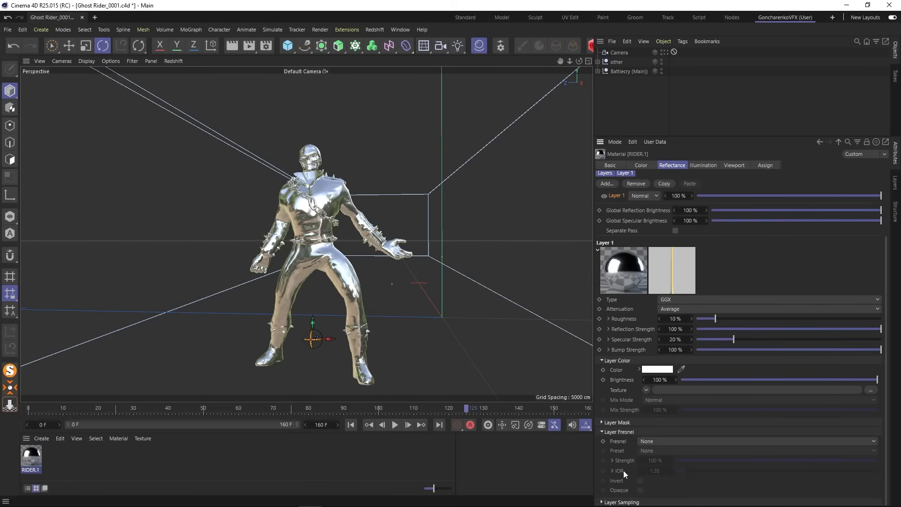
click(663, 443)
click(661, 461)
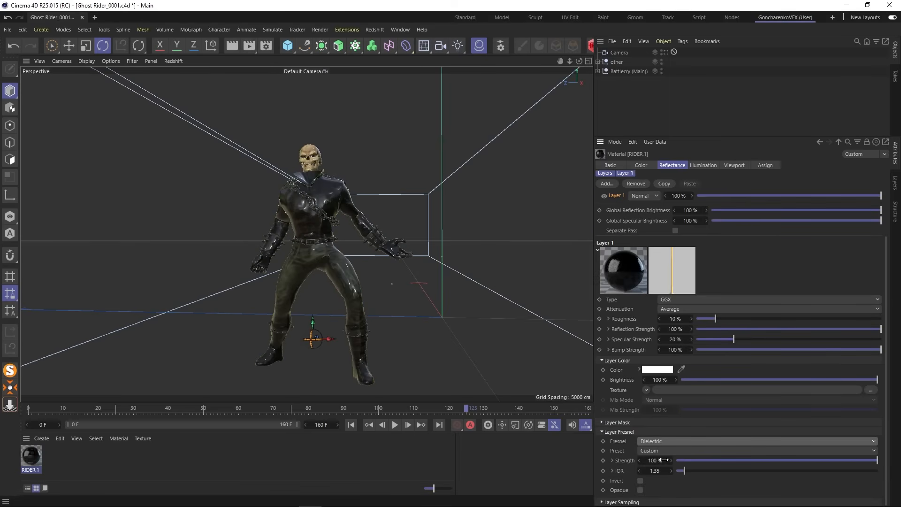
- Keep the Fresnel preset at Custom and lower the layer's IOR to 1.09
click(668, 451)
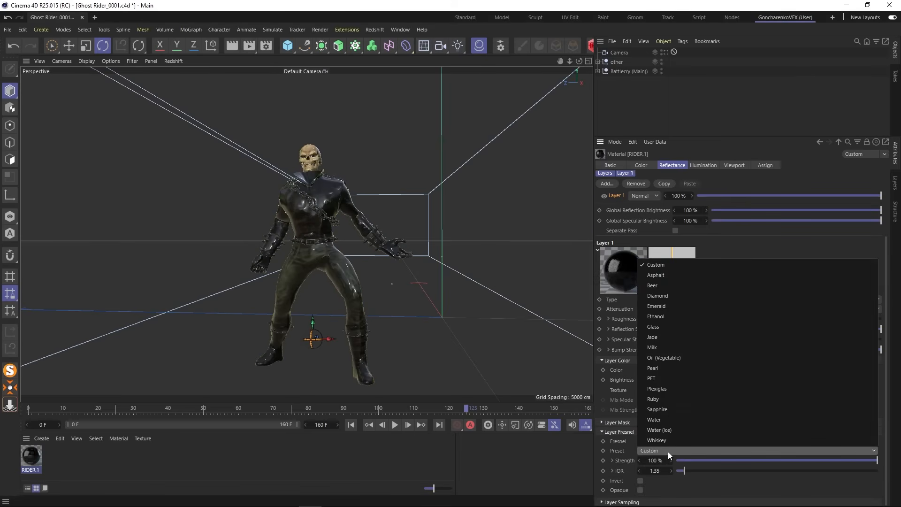
click(694, 476)
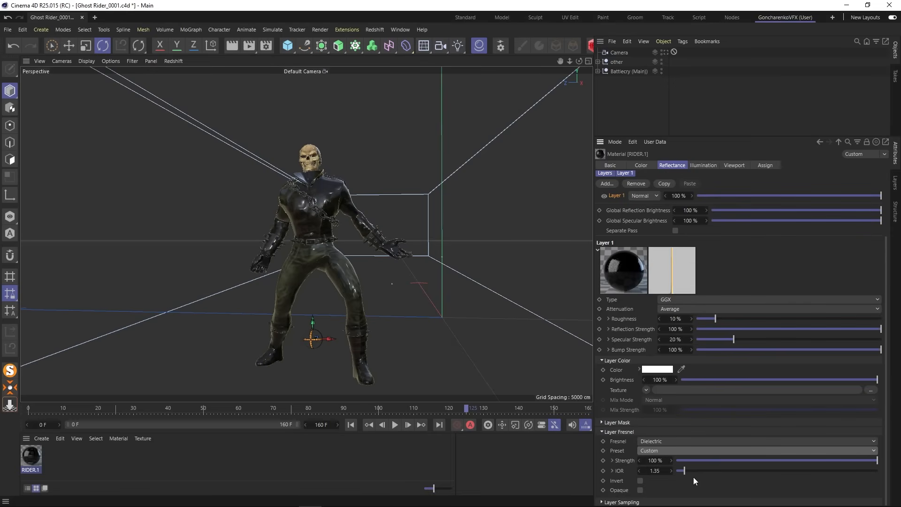
click(640, 470)
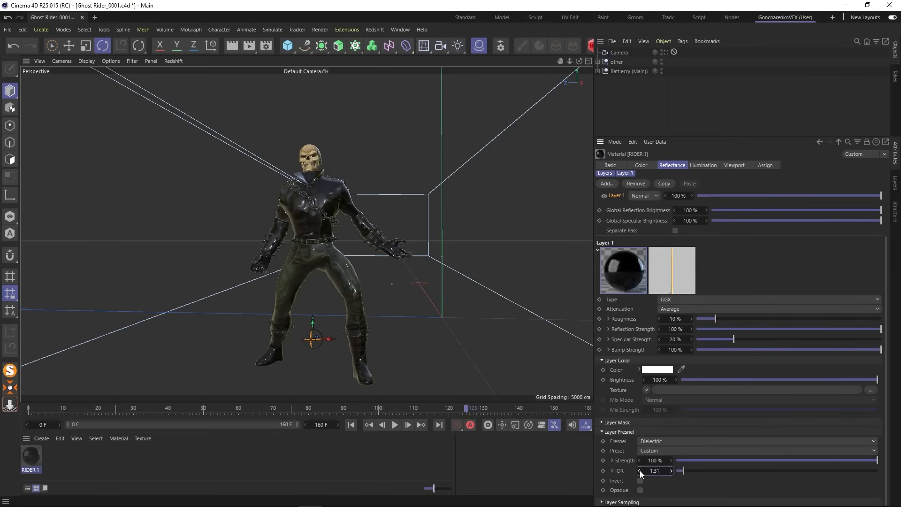
click(640, 470)
click(639, 470)
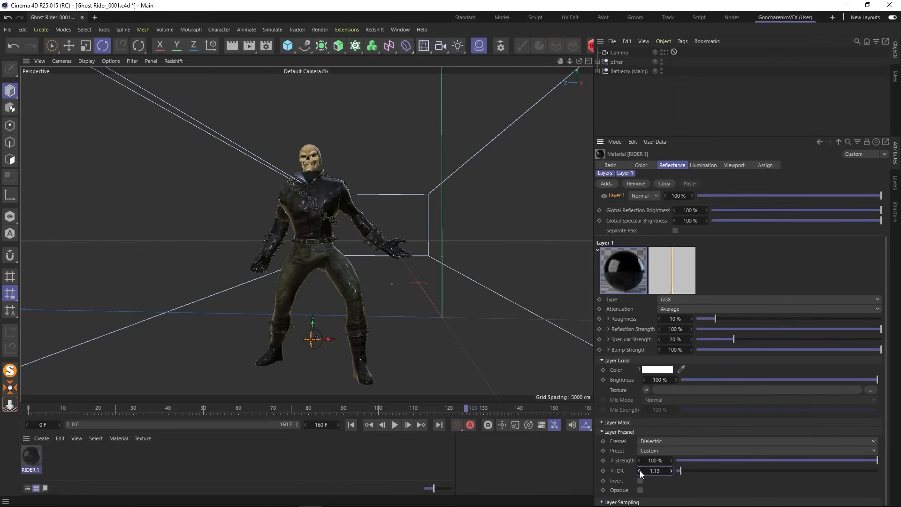
click(640, 470)
click(639, 470)
click(640, 470)
click(640, 470)
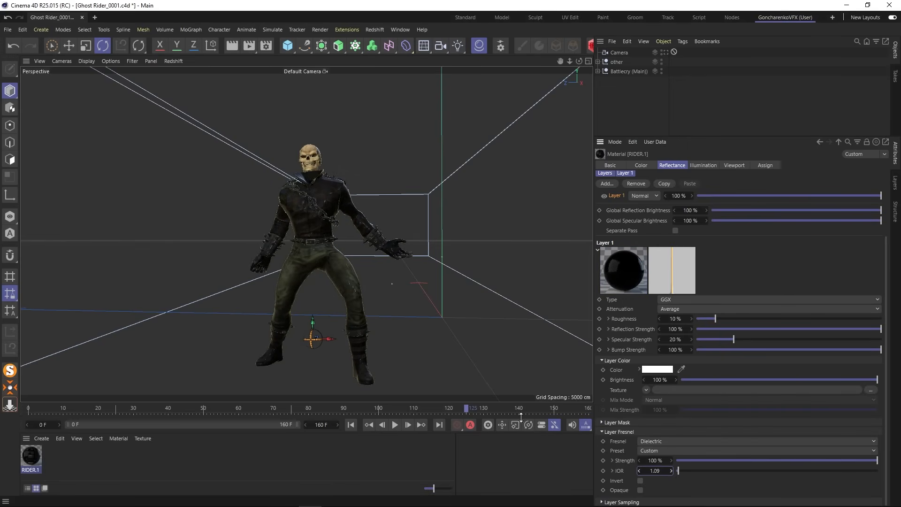
- Render the view of the full Ghost Rider and of a close-up of his torso to check the reflections
mouse_move(326, 330)
alt+mouse_down()
mouse_move(337, 325)
mouse_move(329, 326)
alt+mouse_up()
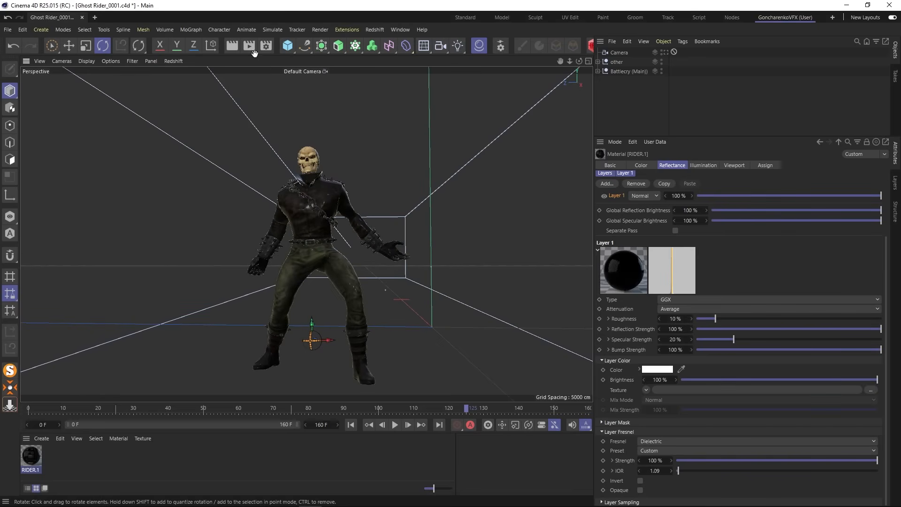
click(232, 46)
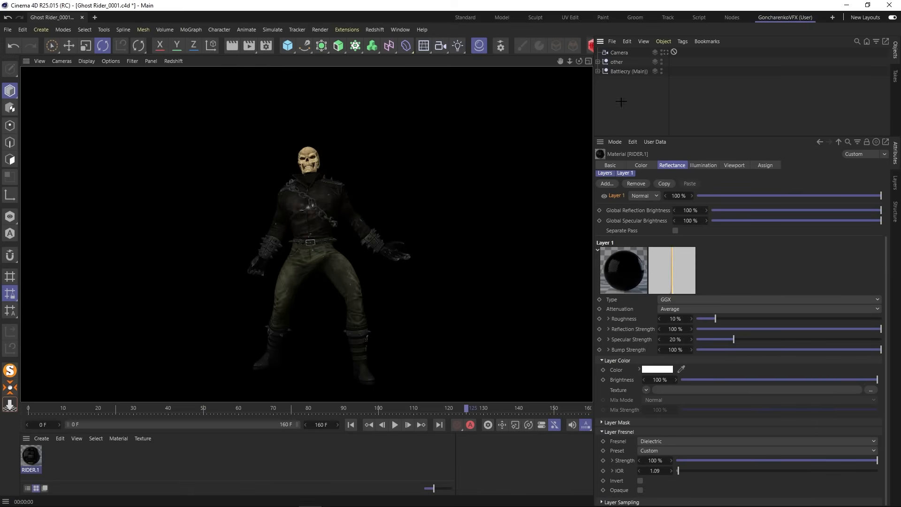
scroll(310, 208, up, 5)
alt+drag(329, 196, 258, 136)
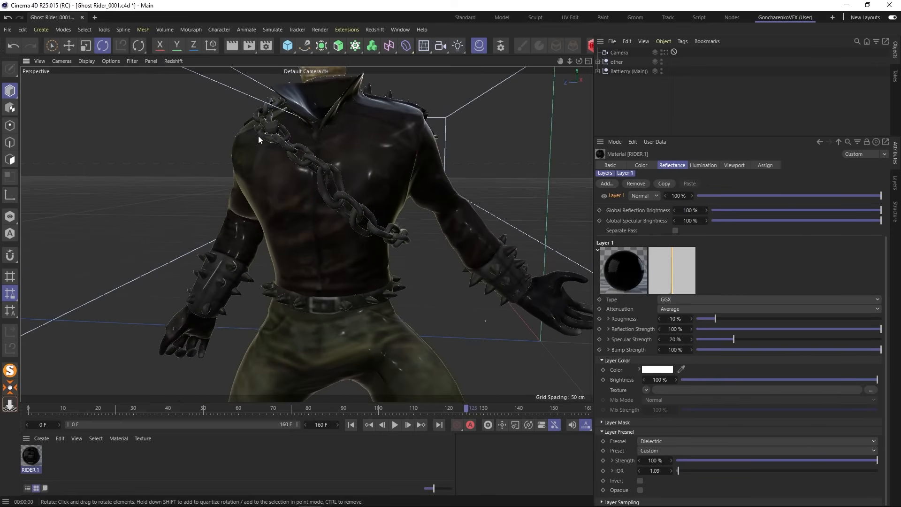
click(227, 49)
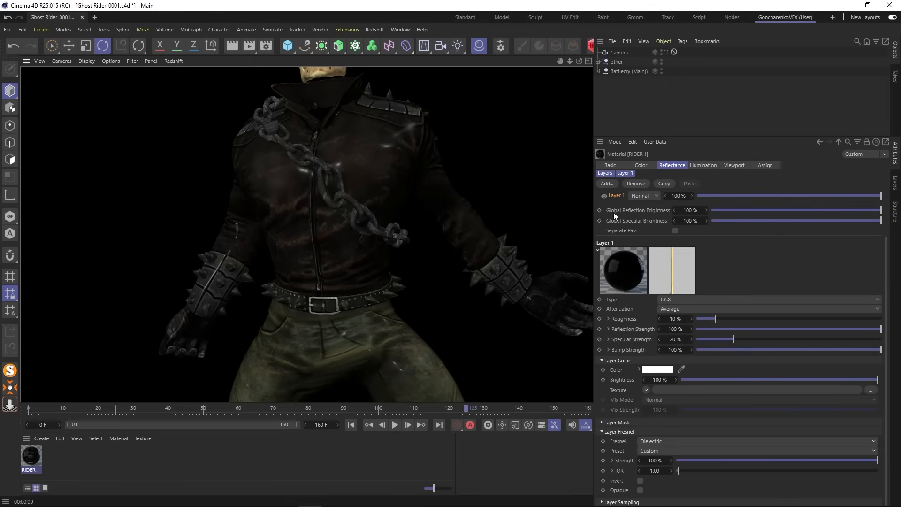
click(424, 207)
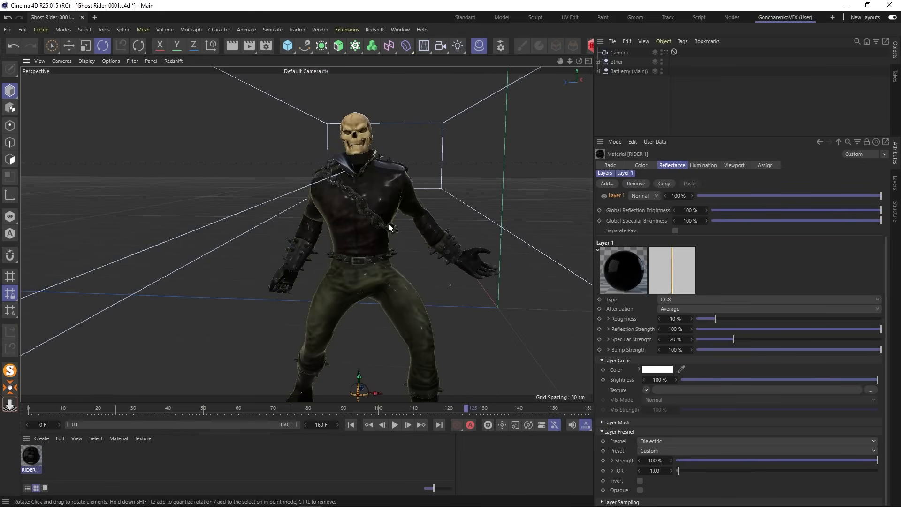
- Add a Sky object to the scene and apply a new default material to it
click(610, 165)
scroll(497, 159, down, 4)
click(425, 46)
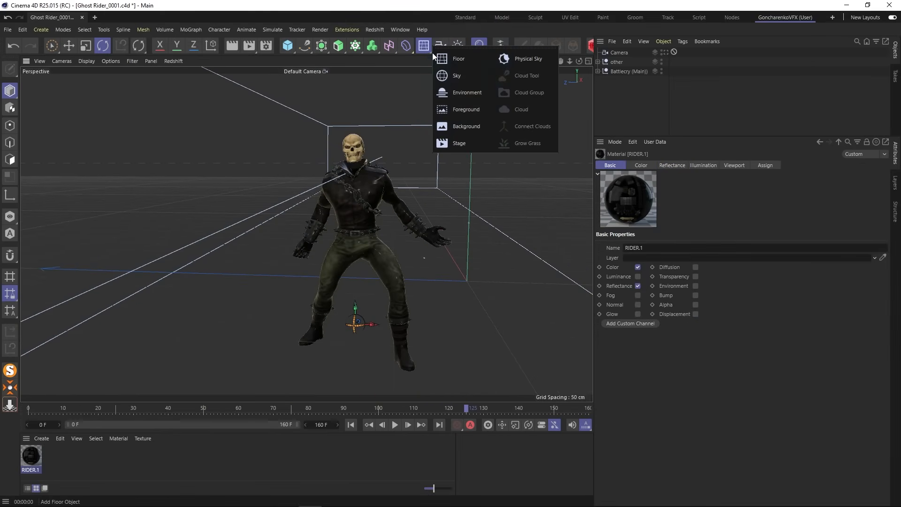
click(454, 75)
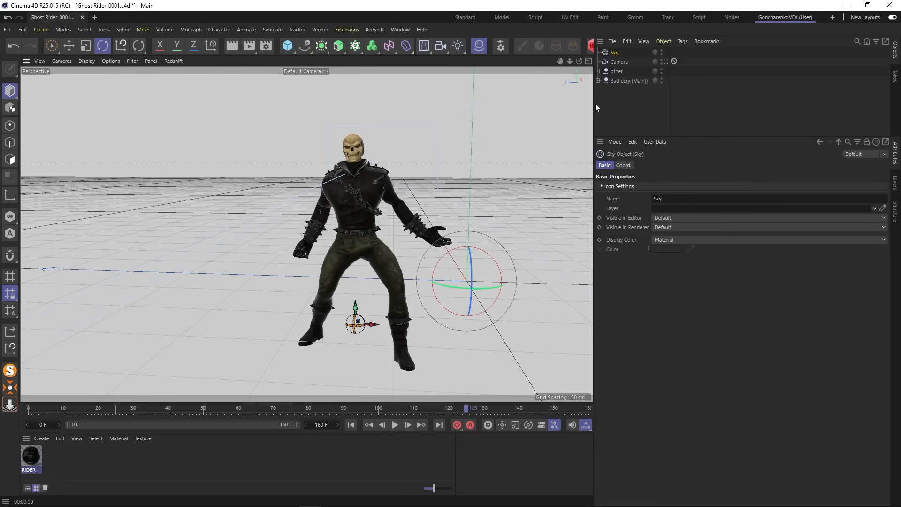
double_click(63, 457)
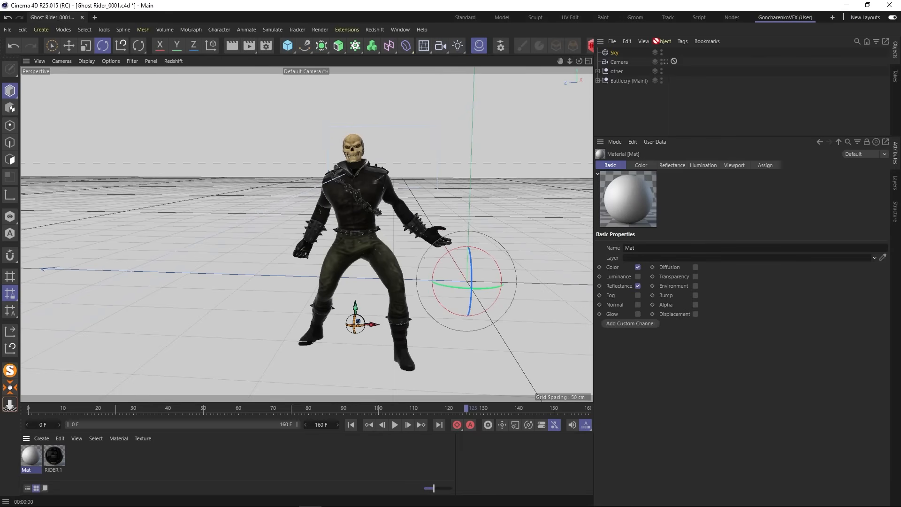
drag(656, 41, 616, 53)
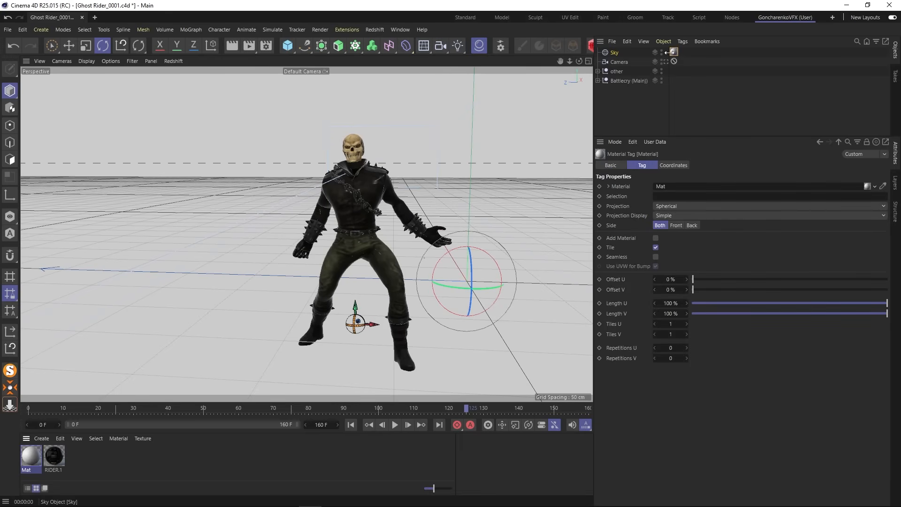
- Load the fiery background image as the Color texture of the sky material Mat, without copying it to the project location
double_click(35, 455)
drag(242, 163, 570, 79)
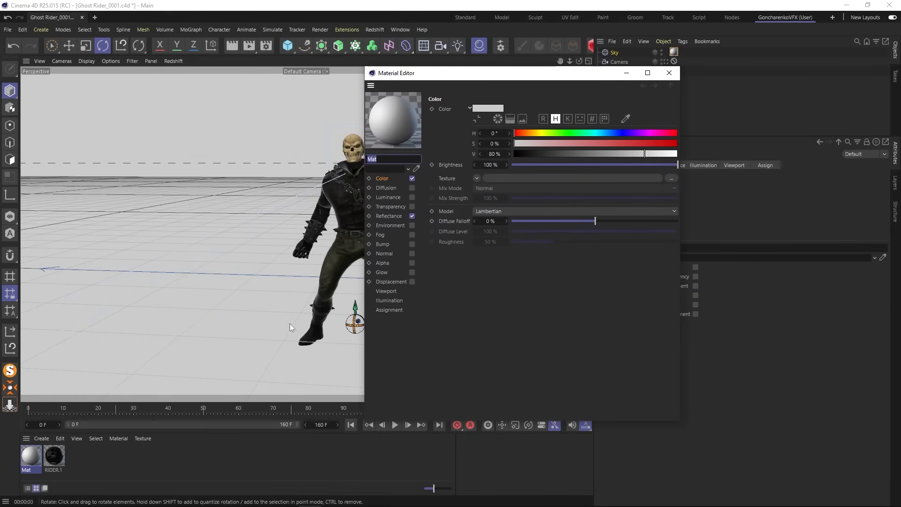
click(126, 504)
drag(172, 132, 539, 178)
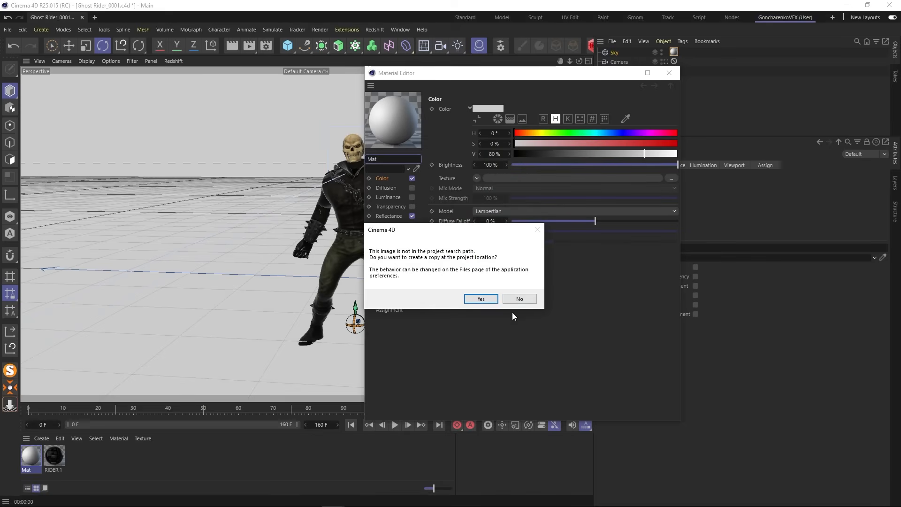
click(516, 299)
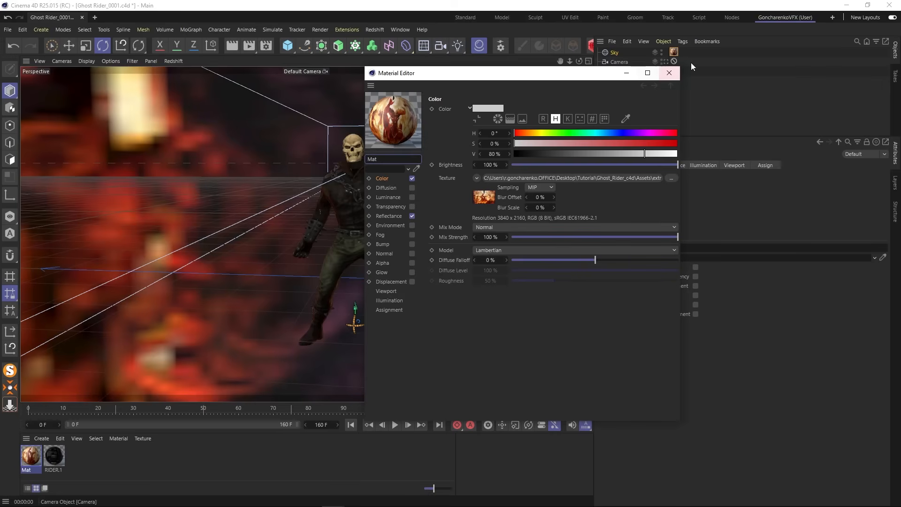
click(669, 73)
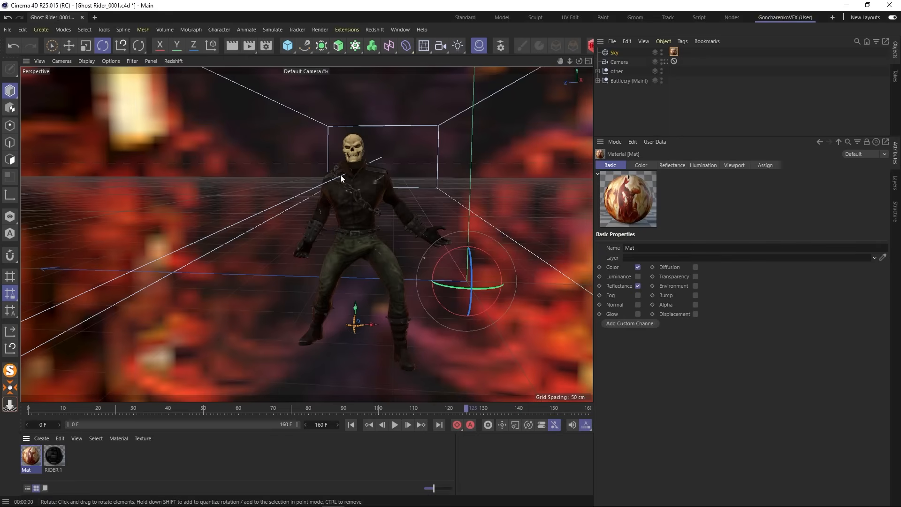
- Add a Compositing tag to the Sky object and disable Seen by Camera
click(673, 51)
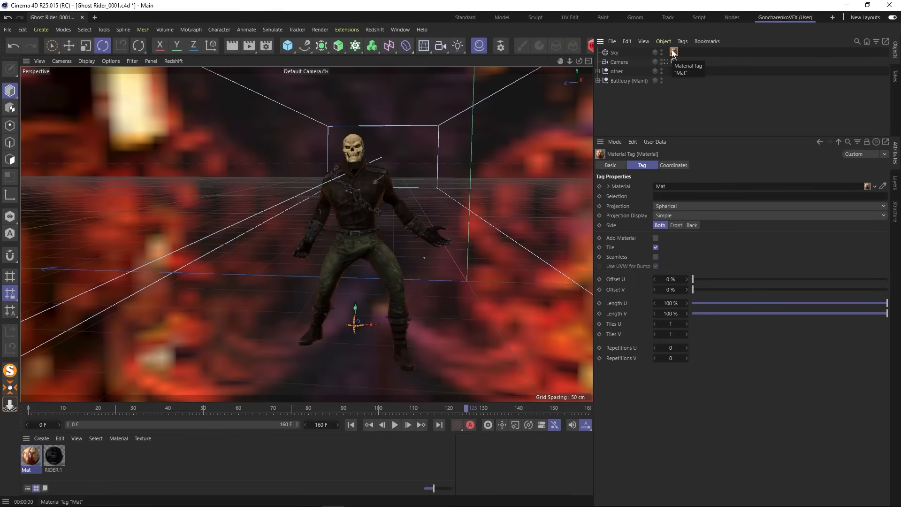
click(614, 53)
click(681, 42)
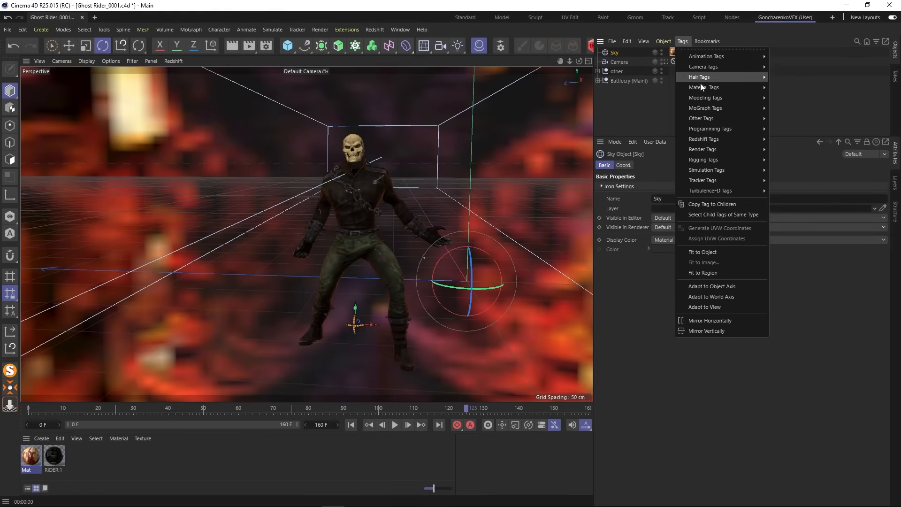
mouse_move(711, 149)
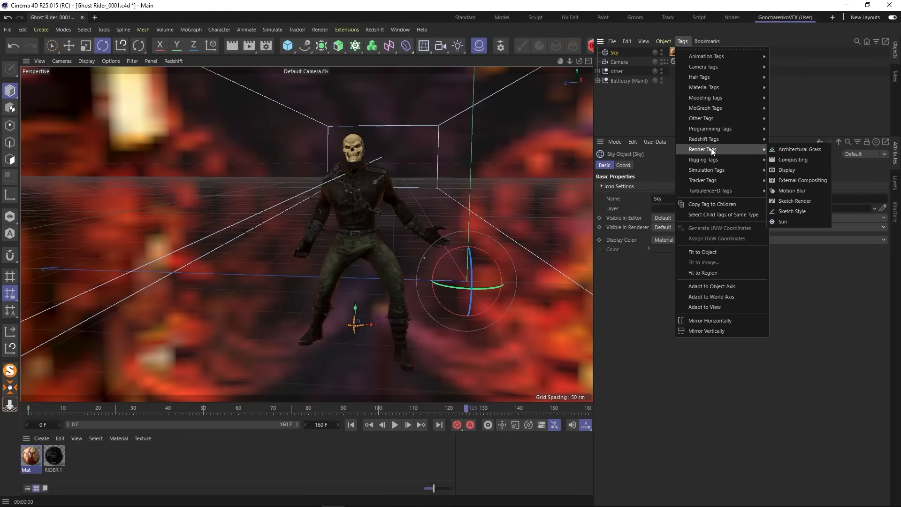
click(781, 159)
click(651, 218)
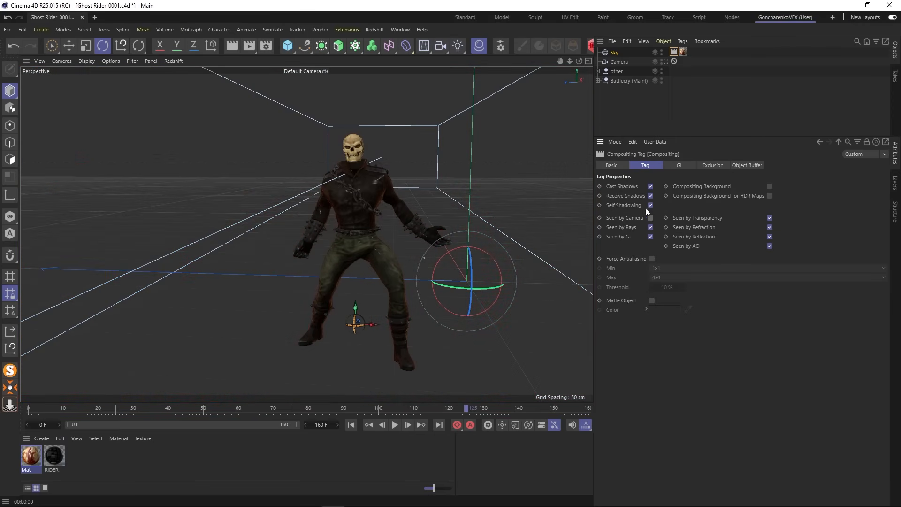
- Render the current view to check how the sky texture reflects on the Ghost Rider
click(352, 99)
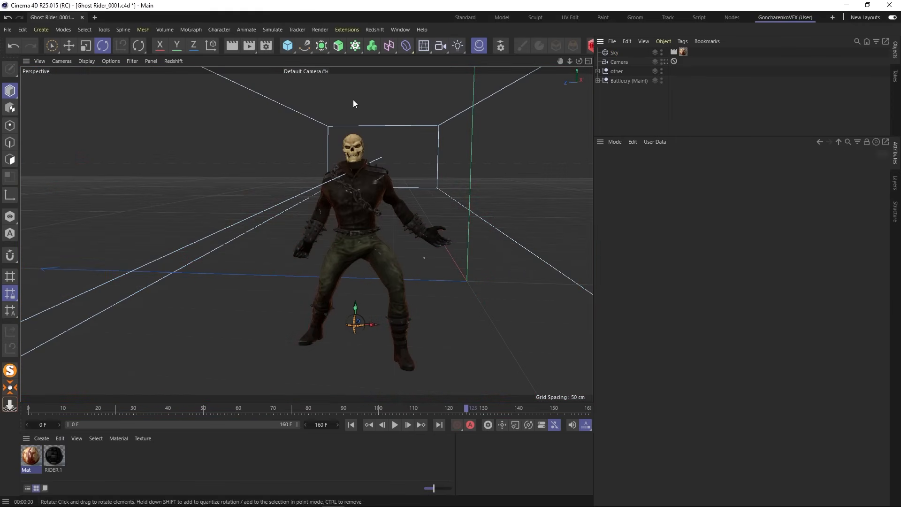
click(233, 47)
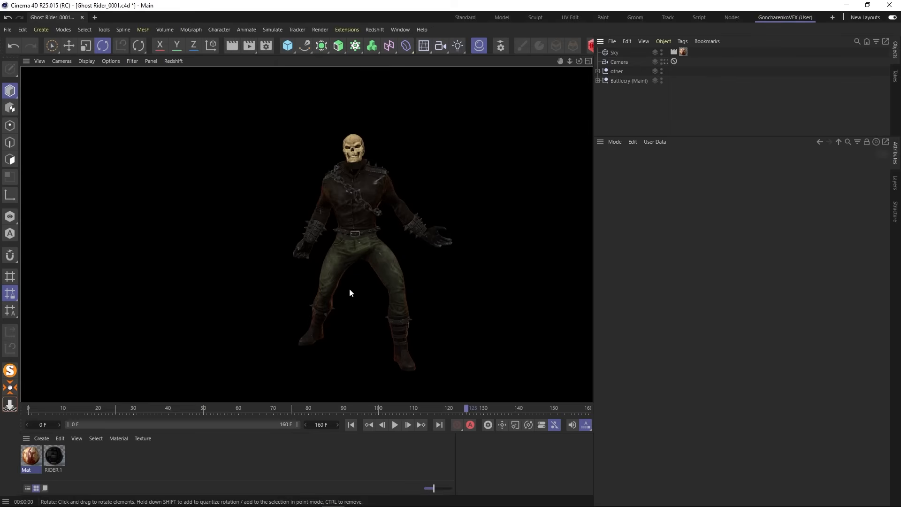
key(e)
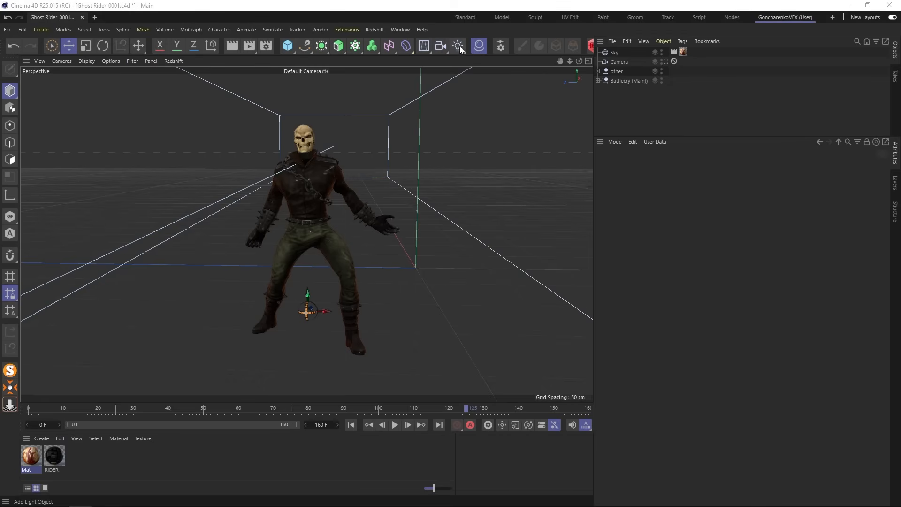
- Add an area light, move it out to one side of the Ghost Rider and raise it about 34 cm
click(458, 49)
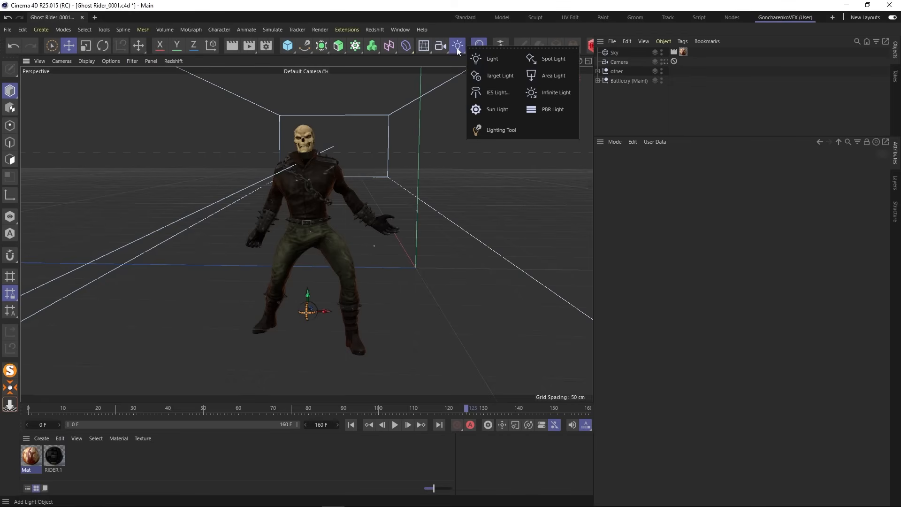
click(554, 76)
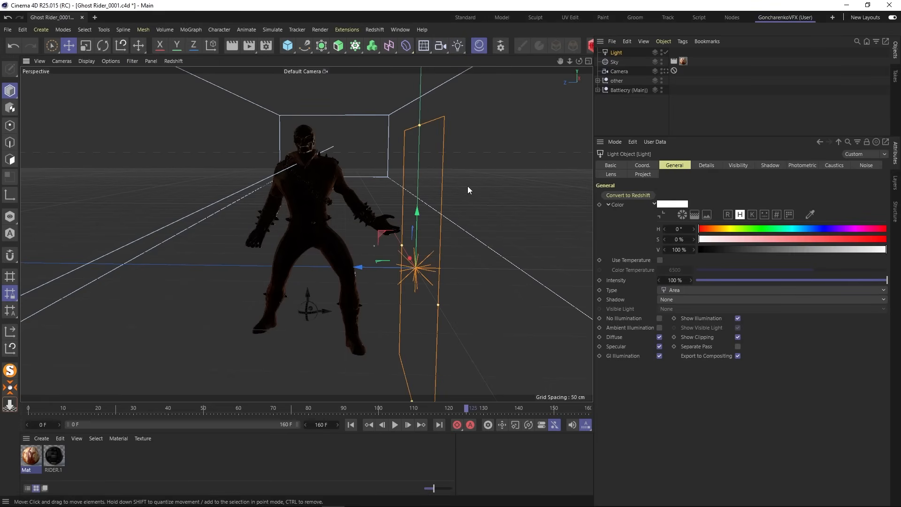
scroll(460, 188, down, 5)
mouse_move(418, 207)
alt+mouse_down()
mouse_move(378, 247)
mouse_move(399, 239)
mouse_move(428, 205)
alt+mouse_up()
drag(416, 110, 418, 165)
drag(453, 269, 417, 199)
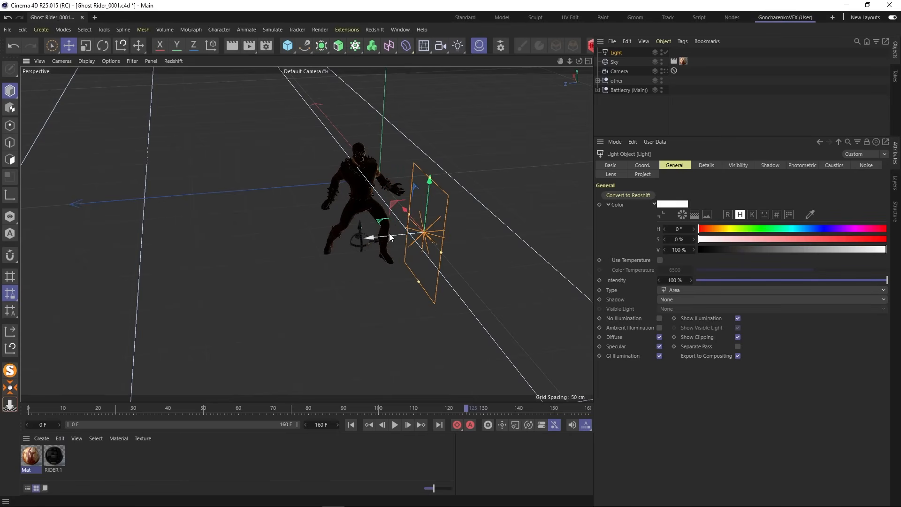
drag(389, 233, 404, 213)
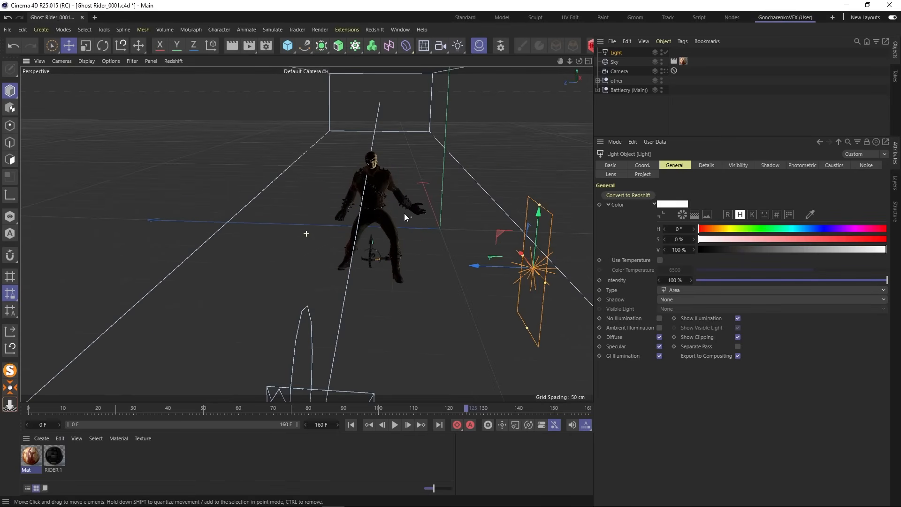
drag(538, 219, 537, 185)
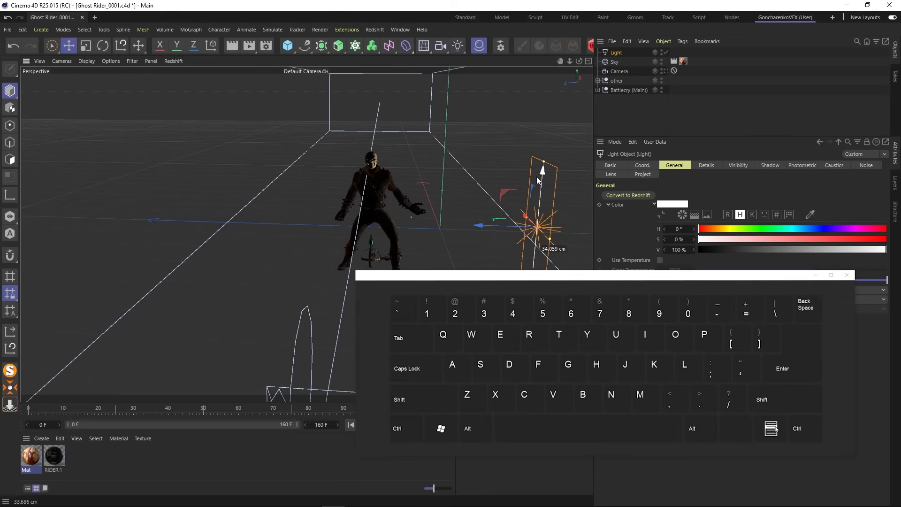
- Duplicate the area light to the opposite side of the Ghost Rider, about 290 cm away from the original
ctrl+drag(490, 224, 143, 209)
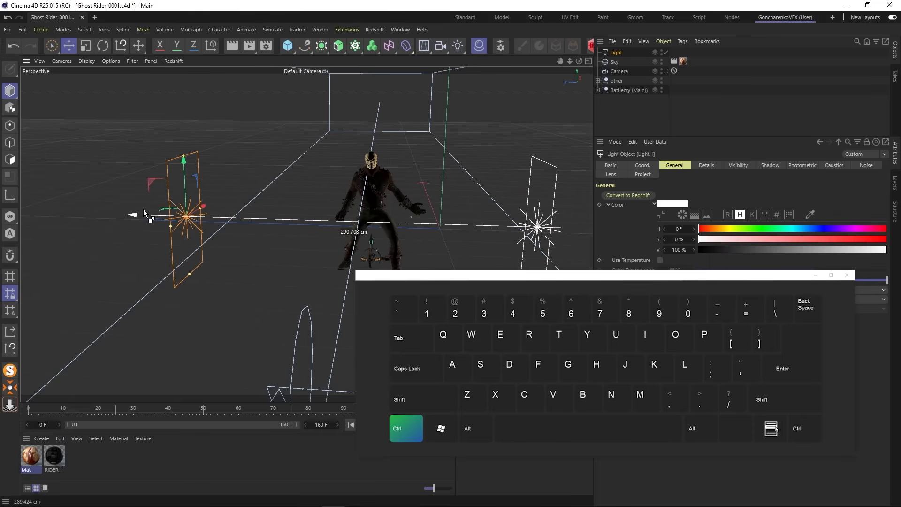
click(102, 47)
key(ctrl+z)
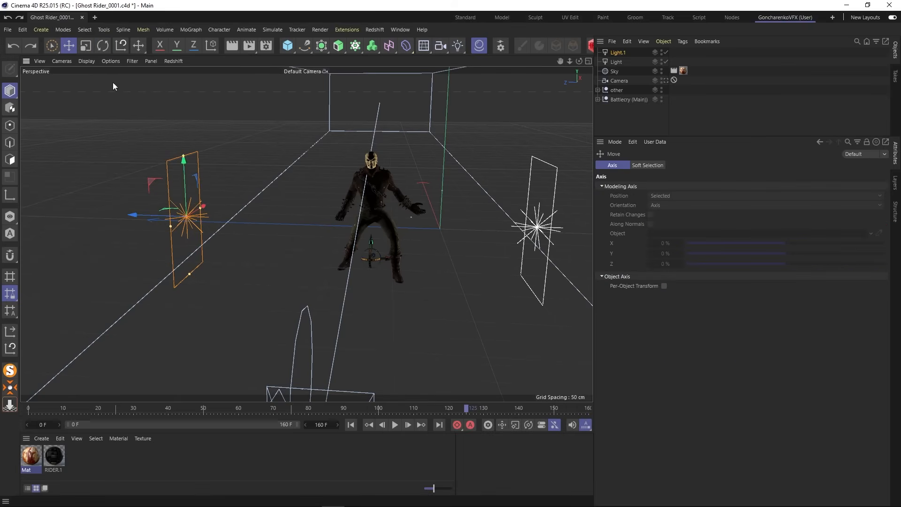
- Create a third area light from the duplicate, turn it to face the Ghost Rider and centre it in front of him near the camera
drag(133, 216, 247, 363)
drag(271, 173, 205, 259)
click(103, 46)
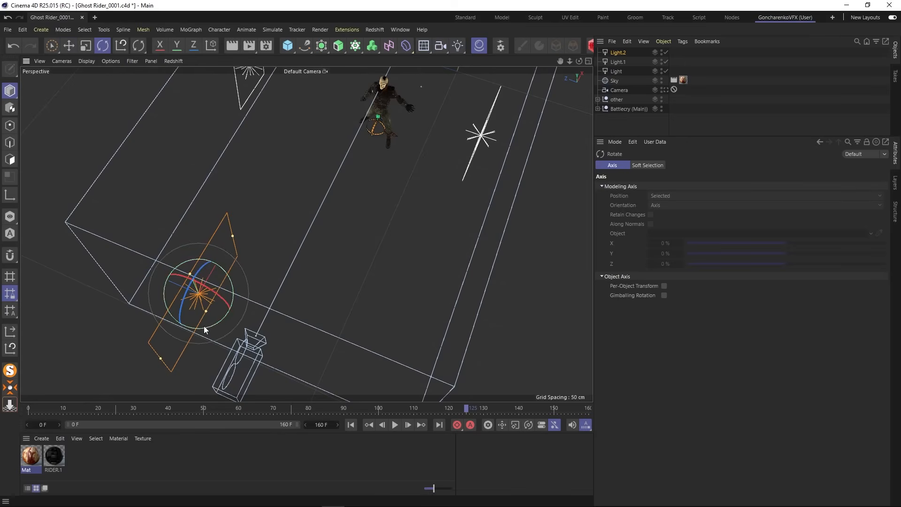
drag(206, 326, 260, 282)
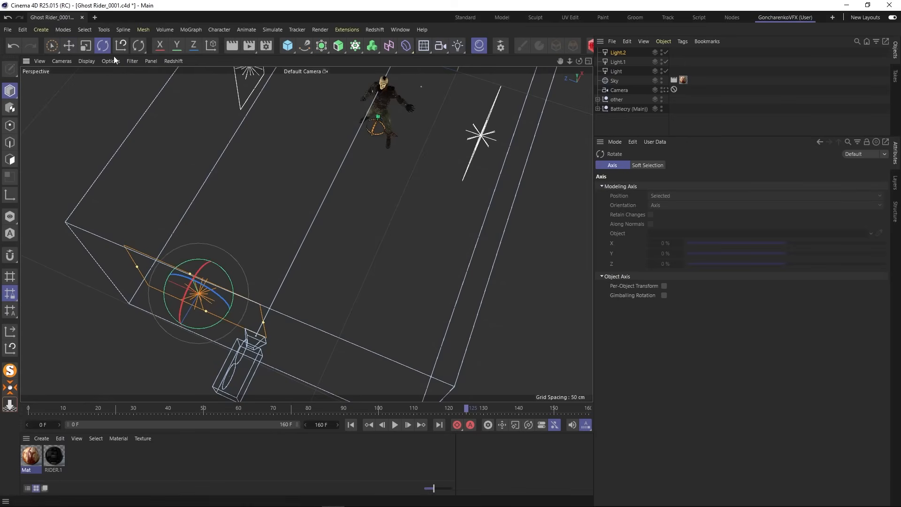
click(68, 46)
drag(155, 278, 222, 300)
alt+drag(304, 233, 339, 156)
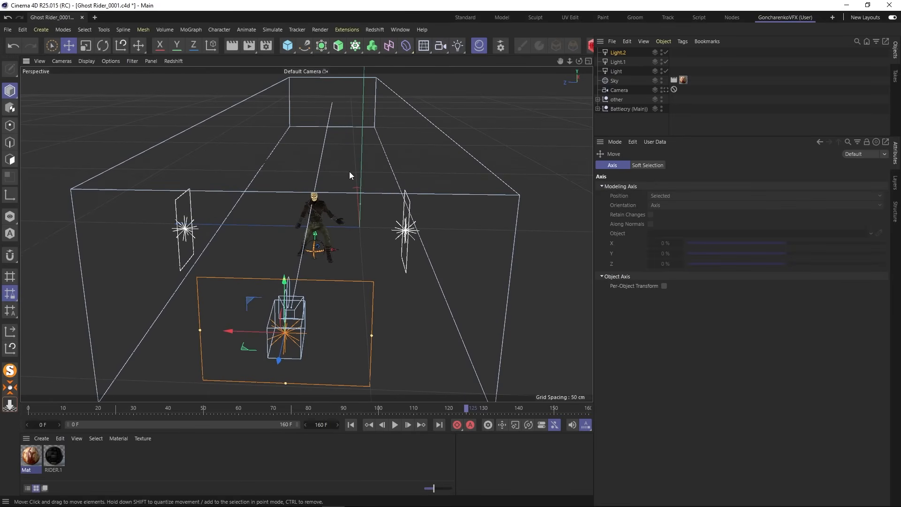
- Set the color of the side light Light.1 to a saturated orange with hue 16.409°, saturation 95% and value 100%
click(408, 226)
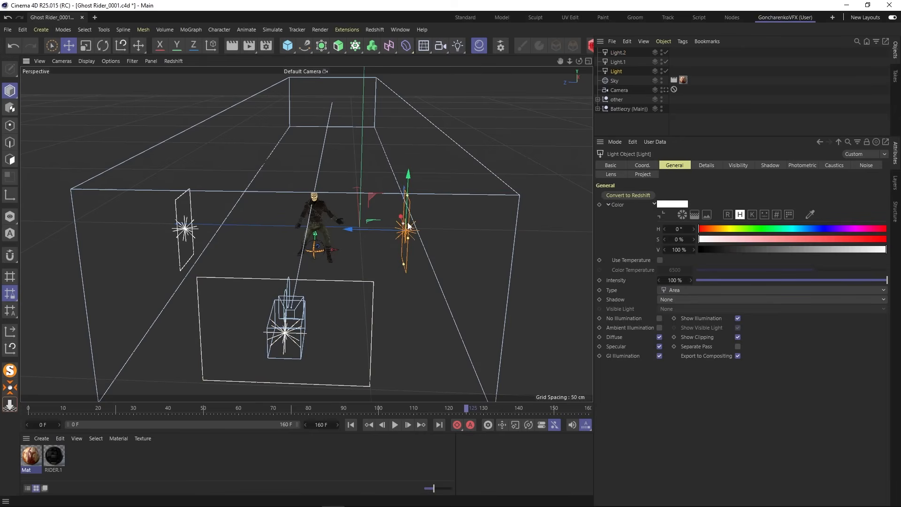
drag(399, 214, 400, 216)
scroll(317, 230, up, 5)
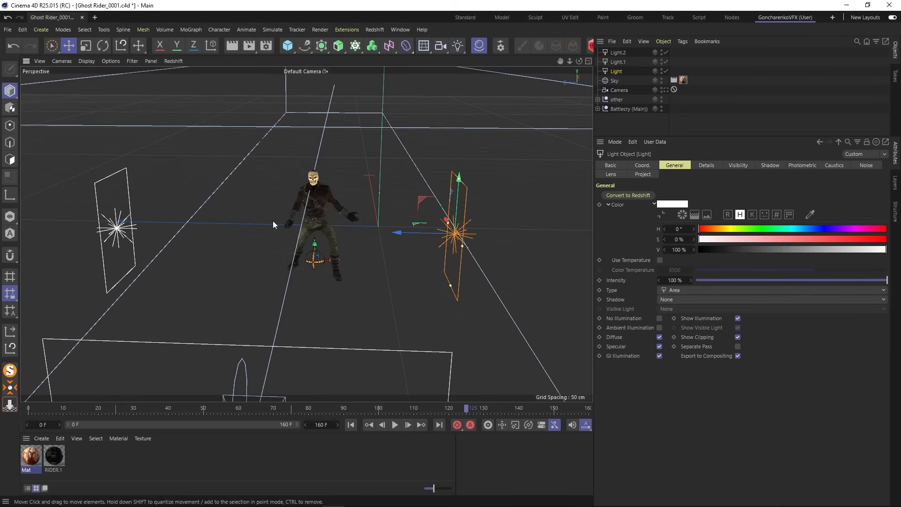
scroll(287, 217, up, 3)
alt+drag(287, 218, 274, 204)
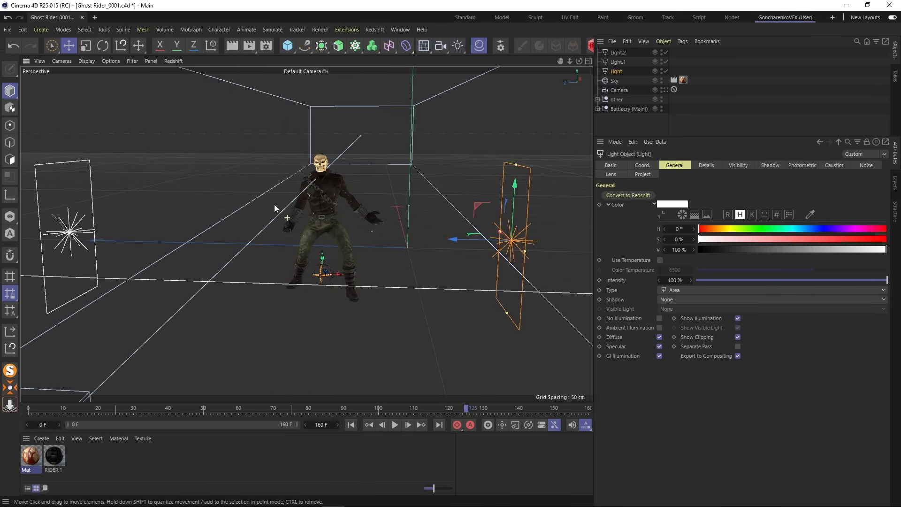
click(58, 192)
click(38, 207)
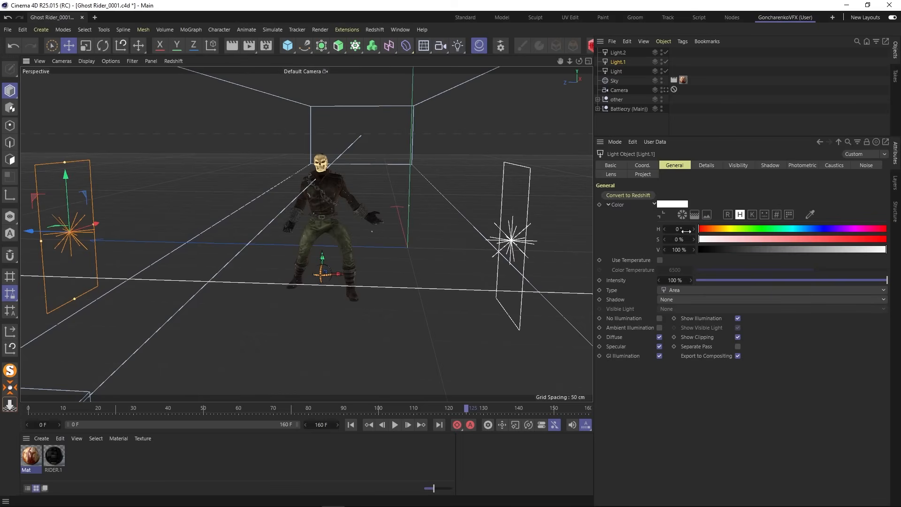
click(672, 203)
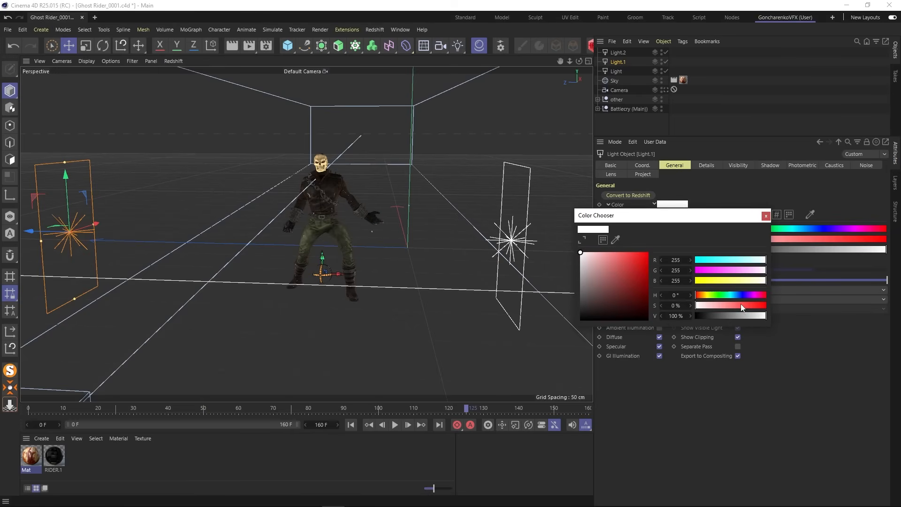
drag(740, 306, 763, 306)
drag(739, 270, 717, 271)
click(765, 215)
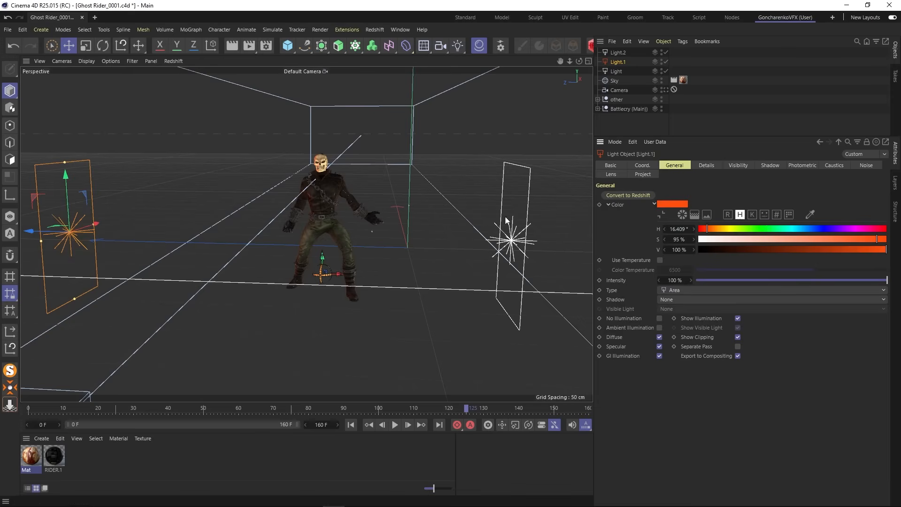
- Toggle the orange light off and on to inspect its effect on the Ghost Rider's jacket and skull
scroll(313, 167, up, 8)
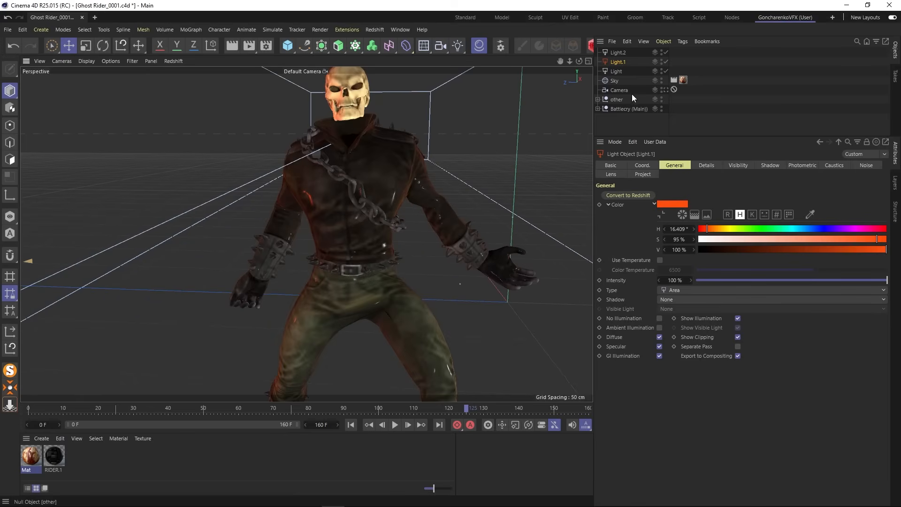
click(665, 62)
click(664, 62)
click(664, 62)
scroll(443, 185, down, 8)
- Switch the three area lights off and back on one at a time to compare their contributions
shift+click(615, 71)
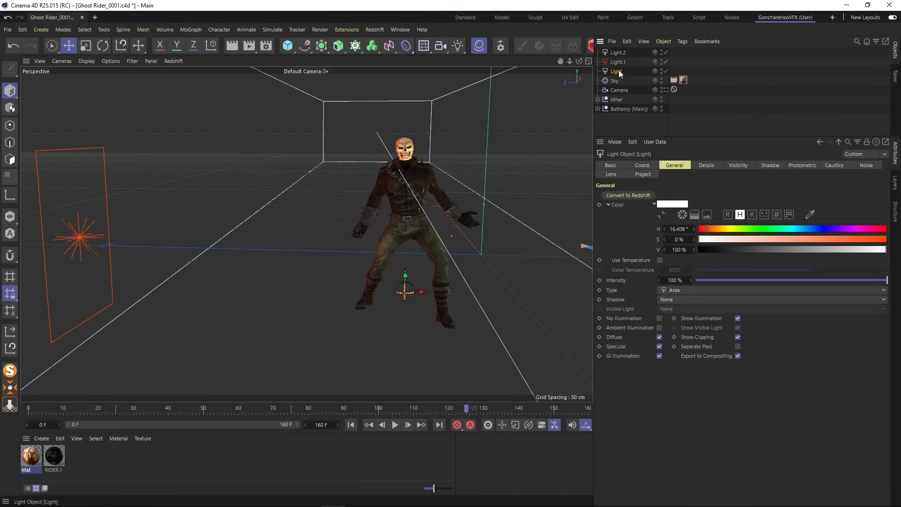
shift+click(619, 53)
click(666, 53)
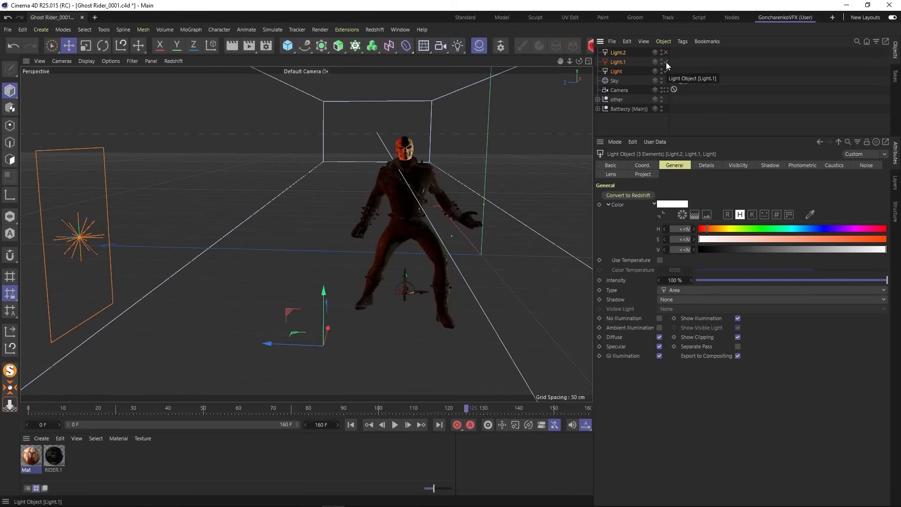
click(666, 62)
click(664, 71)
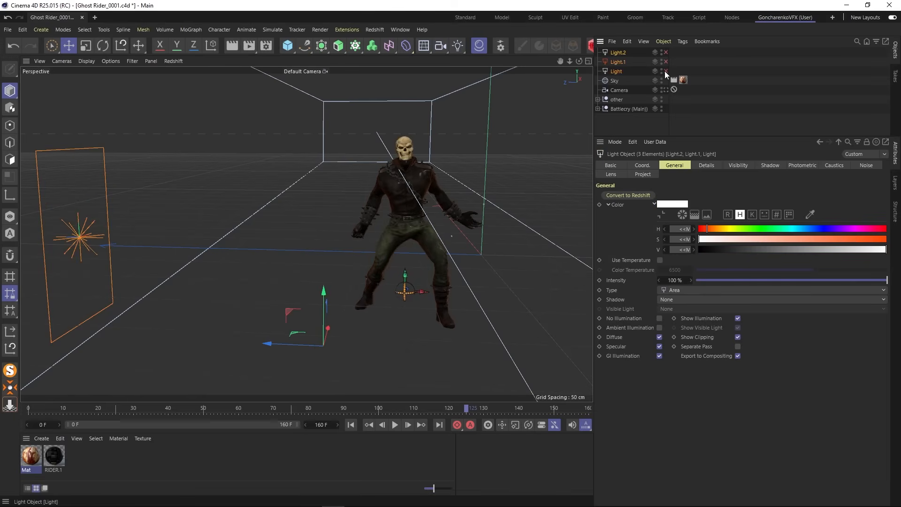
click(666, 71)
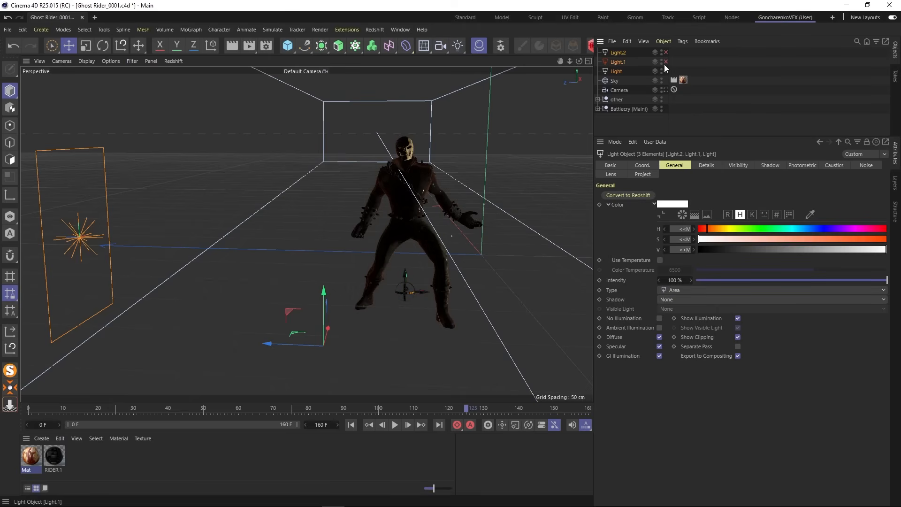
click(666, 62)
click(665, 53)
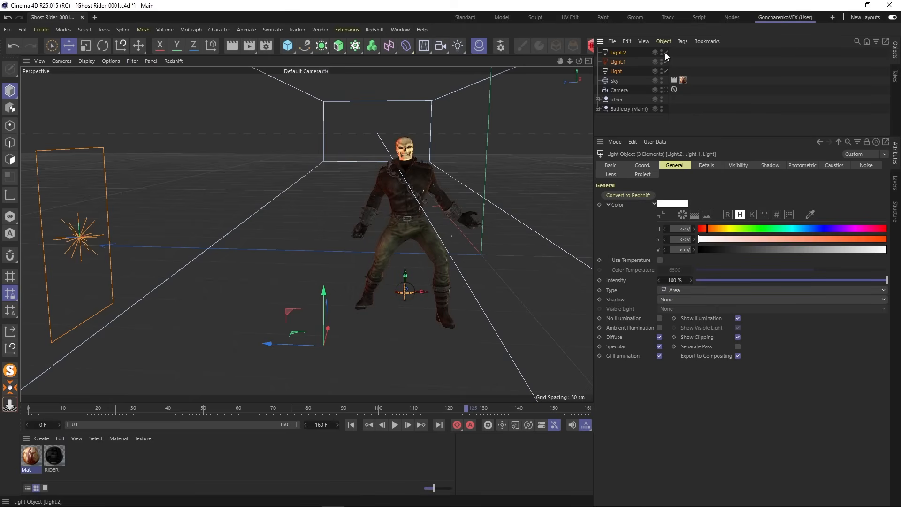
- Lower the intensity of the front area light Light.2 to 50%
click(638, 53)
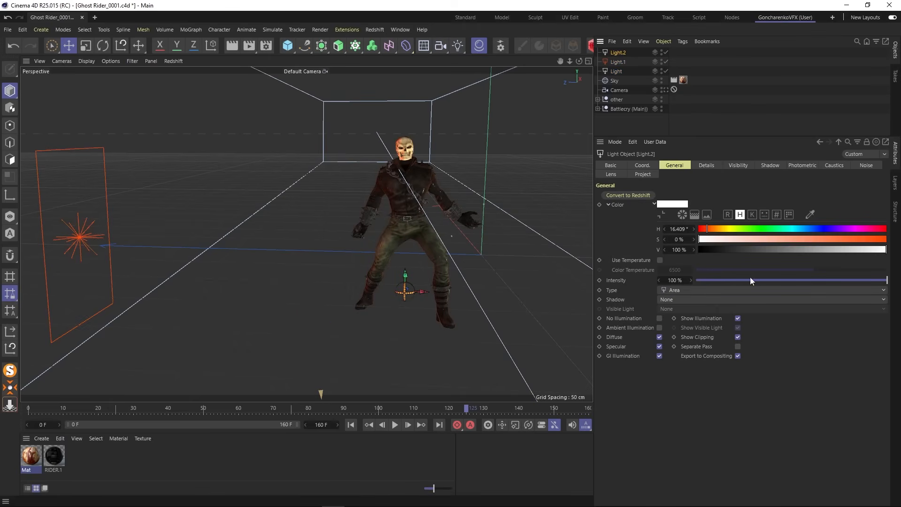
drag(885, 280, 799, 281)
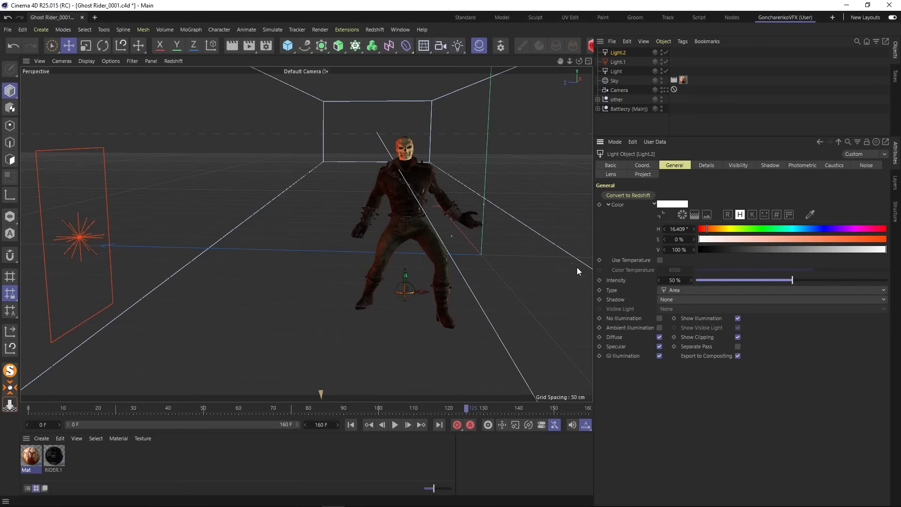
- Look through the scene Camera and render a preview of the Ghost Rider with nothing selected
alt+middle_drag(499, 247, 429, 252)
alt+drag(429, 252, 429, 248)
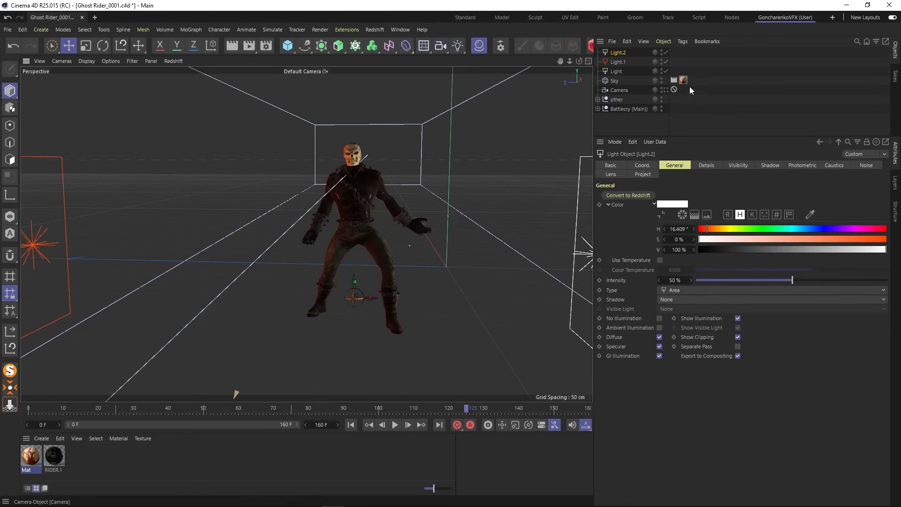
click(664, 89)
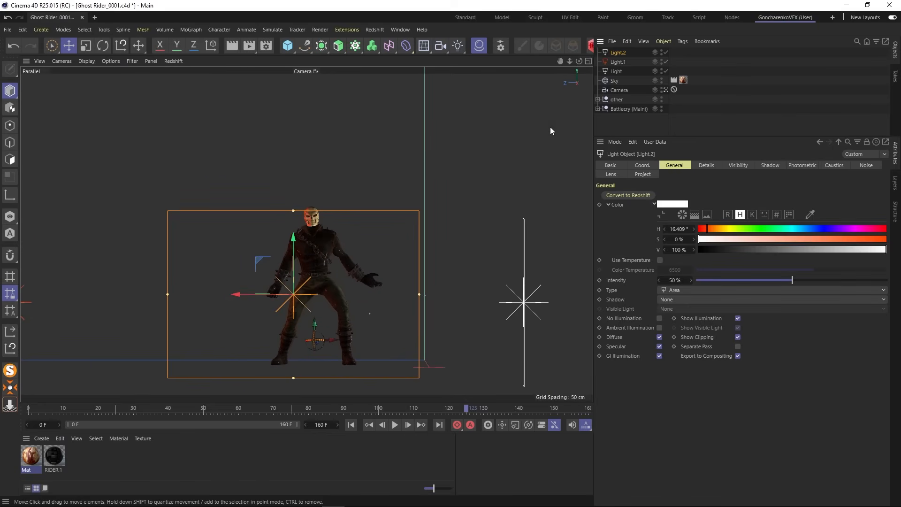
click(609, 124)
click(235, 49)
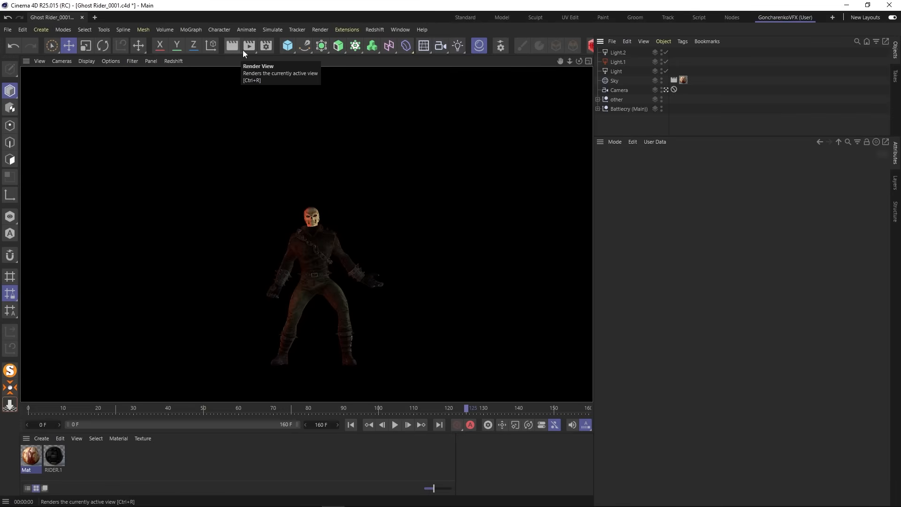
click(630, 121)
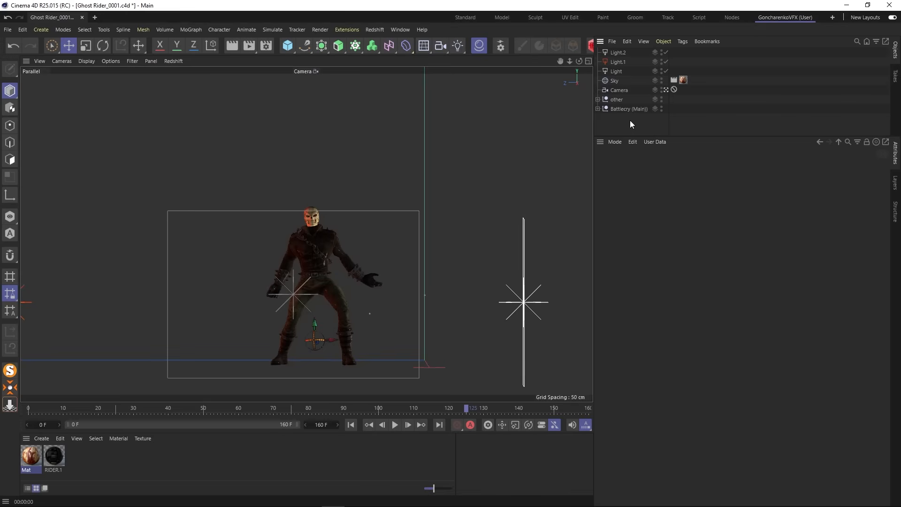
- Raise the intensity of the orange side light Light.1 to 180% and render a preview of the camera view
click(618, 71)
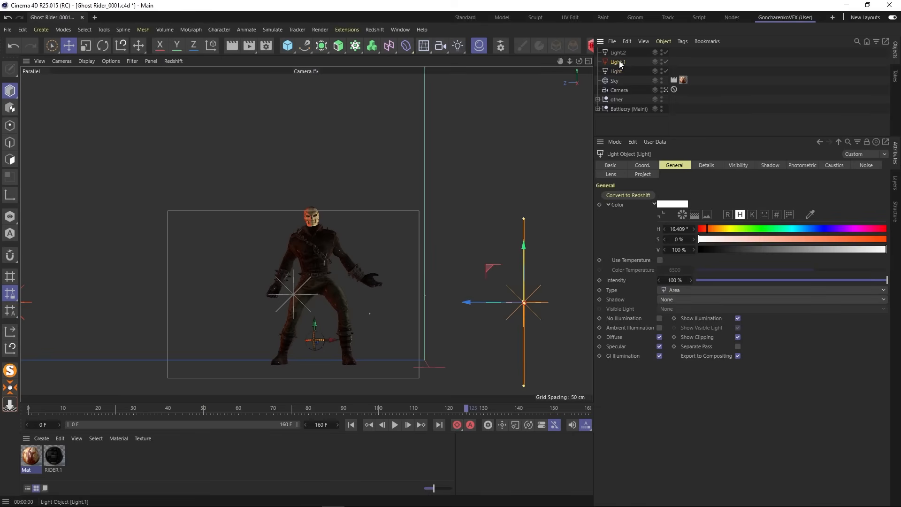
click(619, 62)
double_click(679, 280)
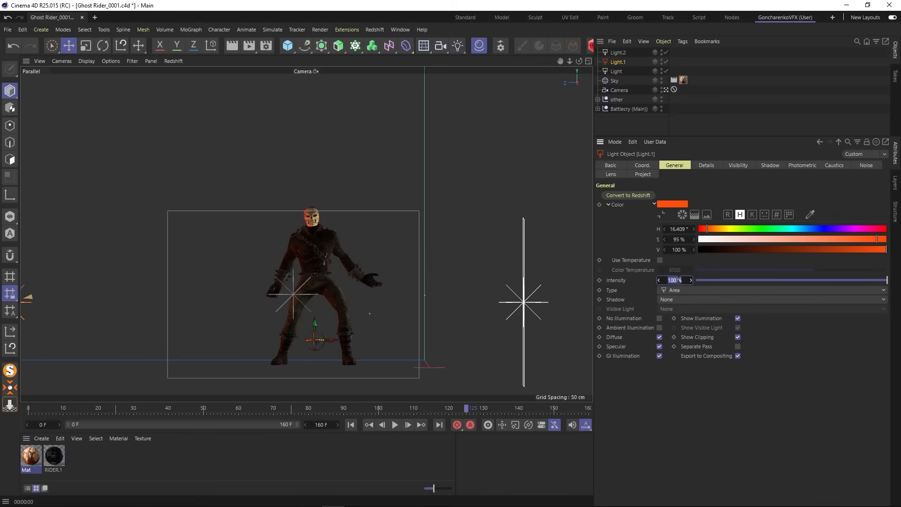
text(180)
key(Return)
click(623, 129)
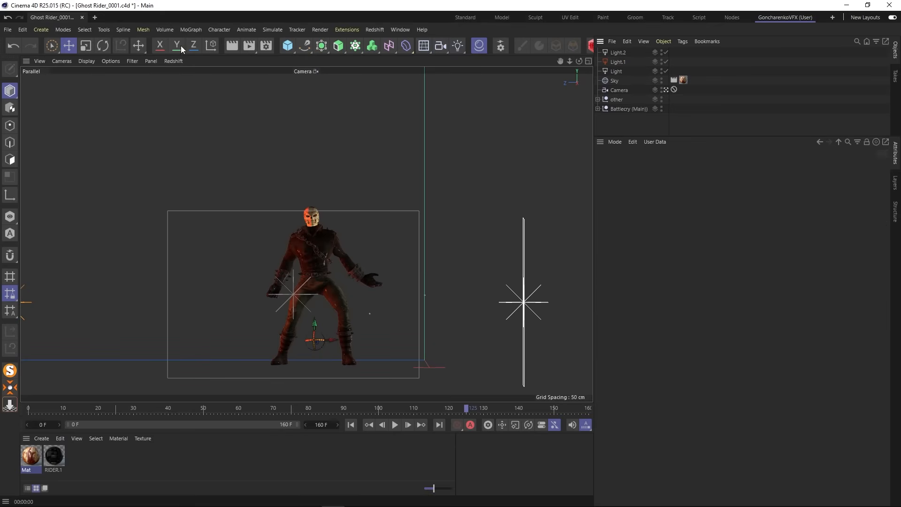
key(ctrl+r)
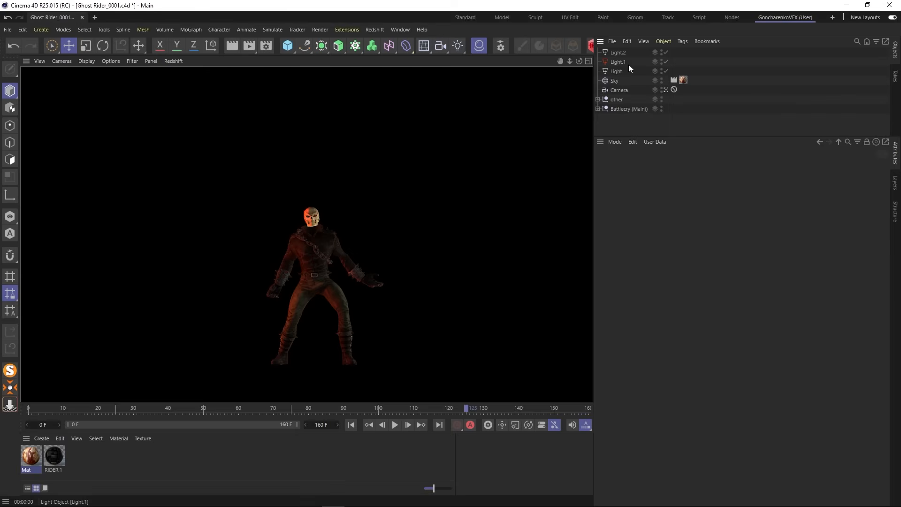
- Raise the intensity of the white side light named Light to 150%
click(619, 53)
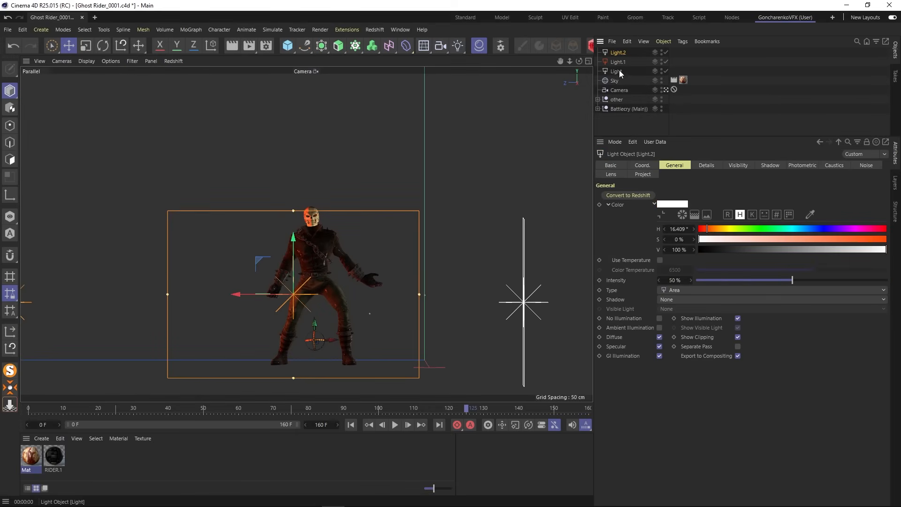
click(618, 71)
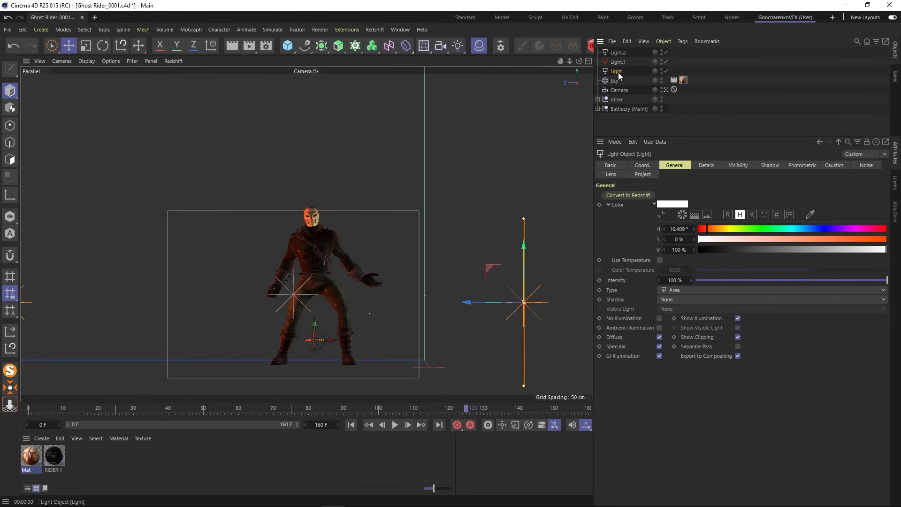
double_click(679, 280)
text(150)
key(Return)
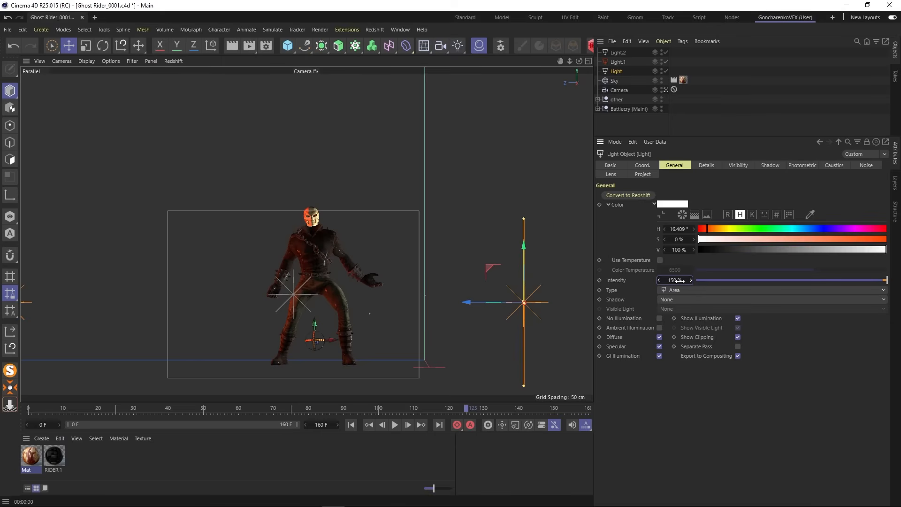
click(629, 128)
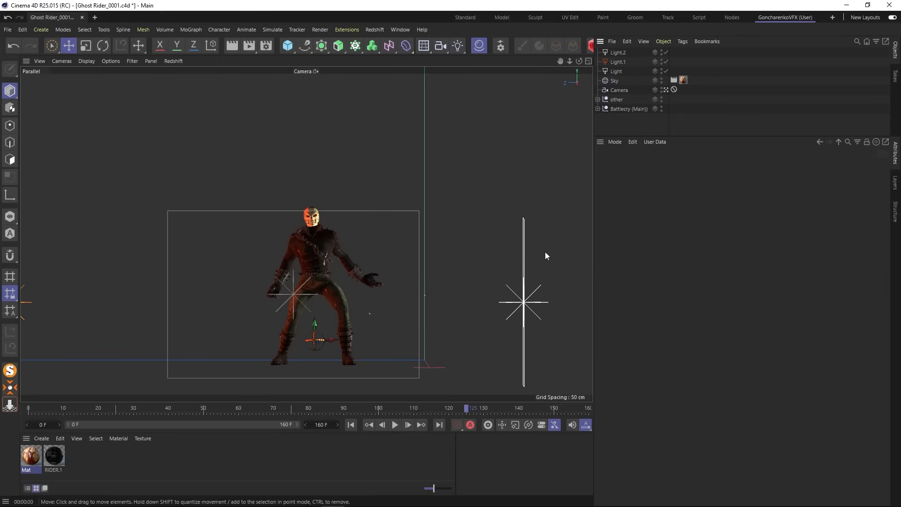
- Move the white side light named Light about 48 cm backward, away from the scene Camera, and render the camera view
click(665, 90)
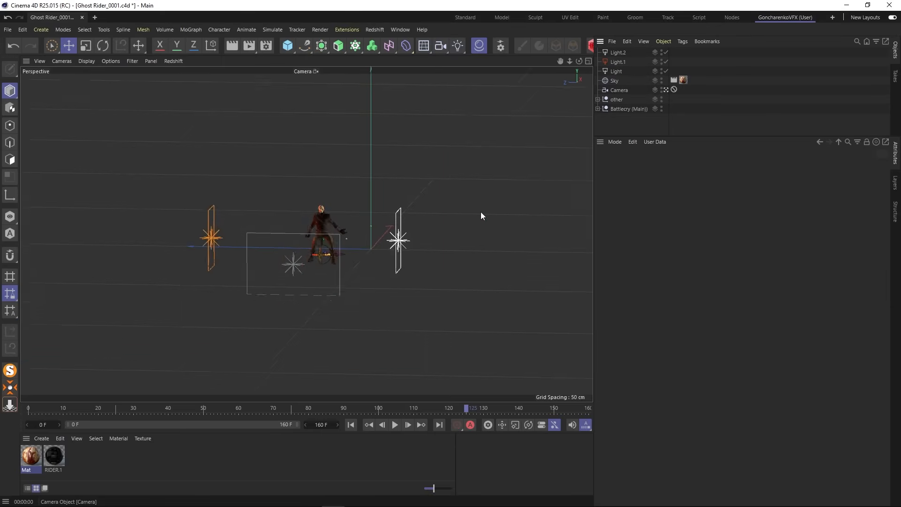
alt+drag(439, 241, 514, 176)
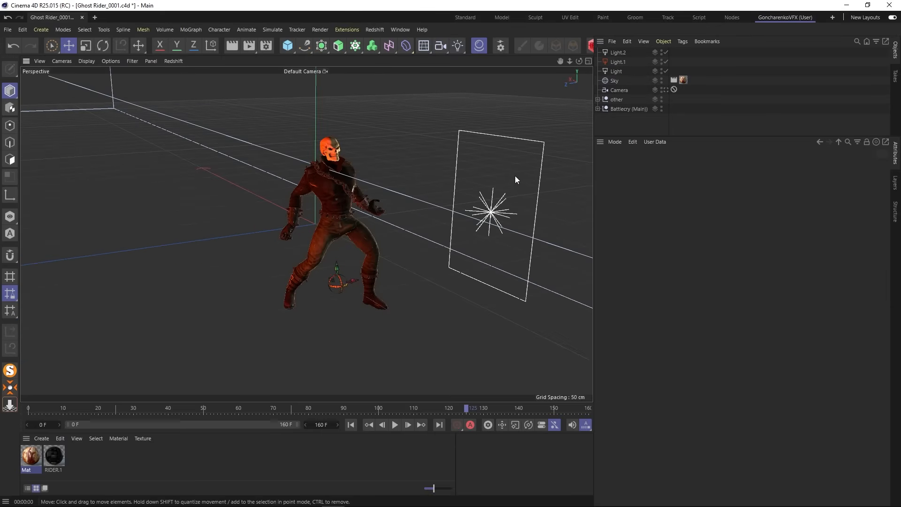
click(537, 193)
drag(457, 201, 416, 182)
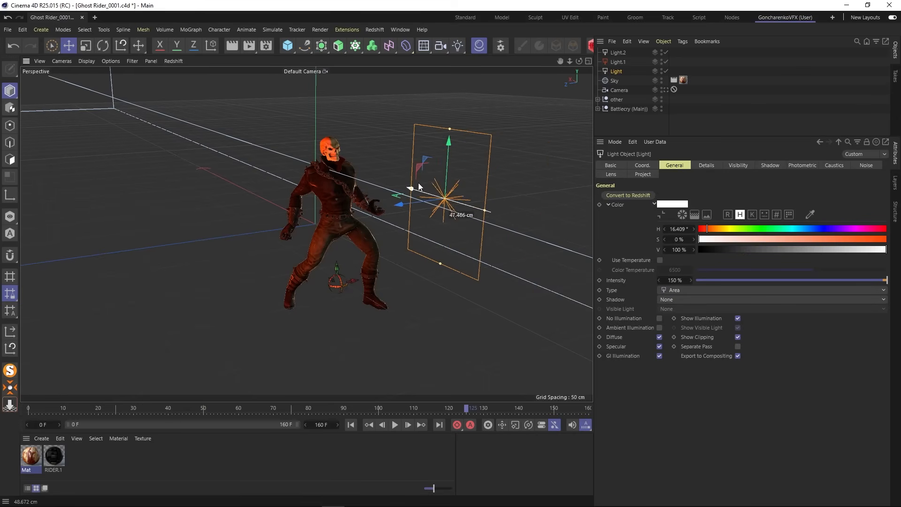
click(665, 90)
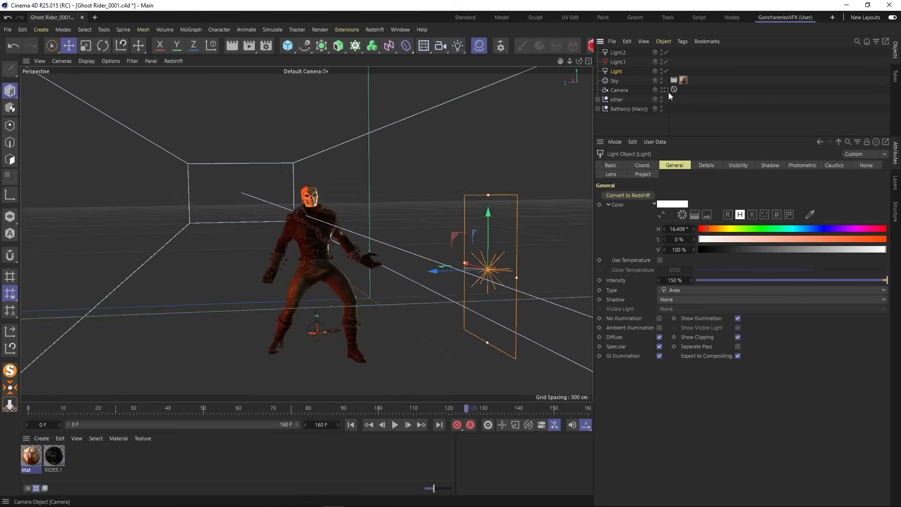
click(232, 46)
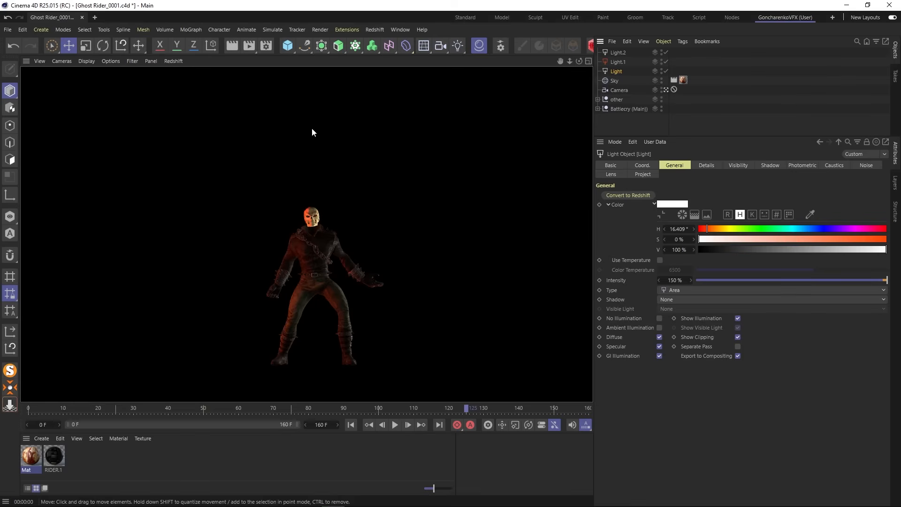
- Set the orange side light Light.1 to 150% intensity and 83% color saturation
click(617, 61)
click(675, 279)
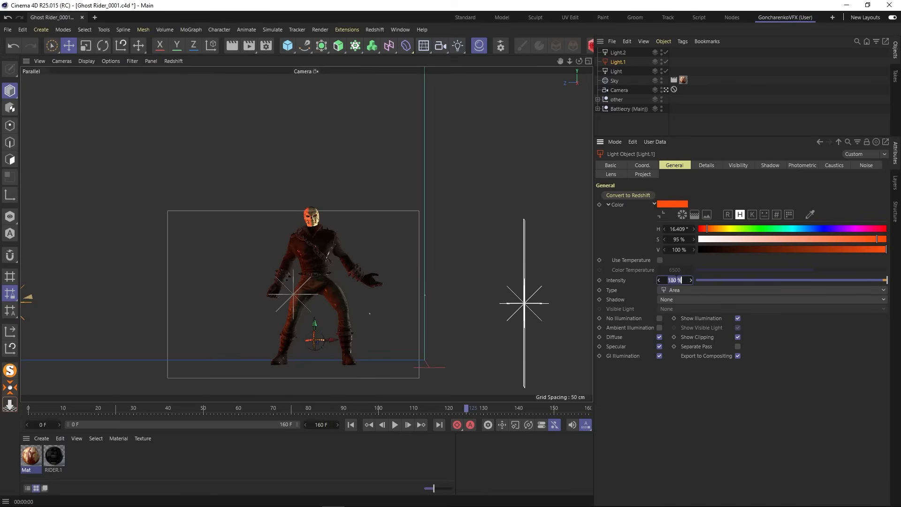
key(BackSpace)
click(854, 239)
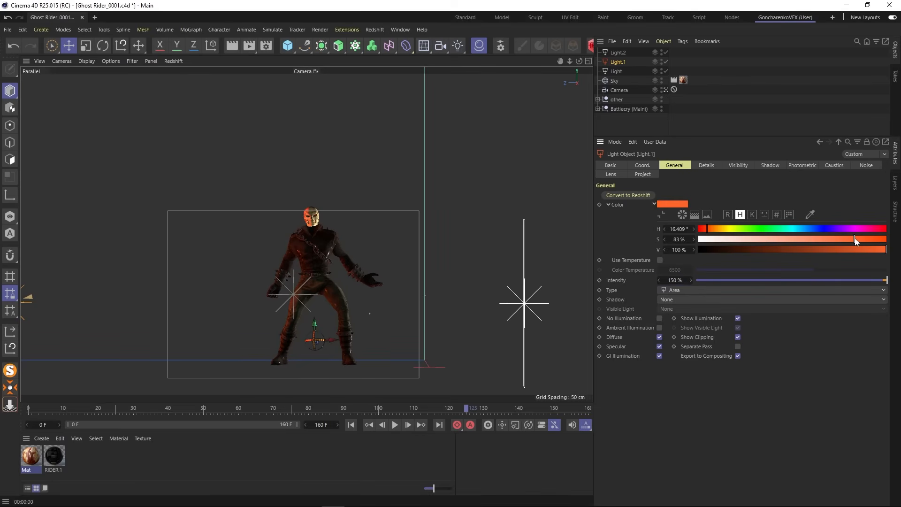
- Save the project incrementally as the new version Ghost Rider_0002.c4d
click(657, 125)
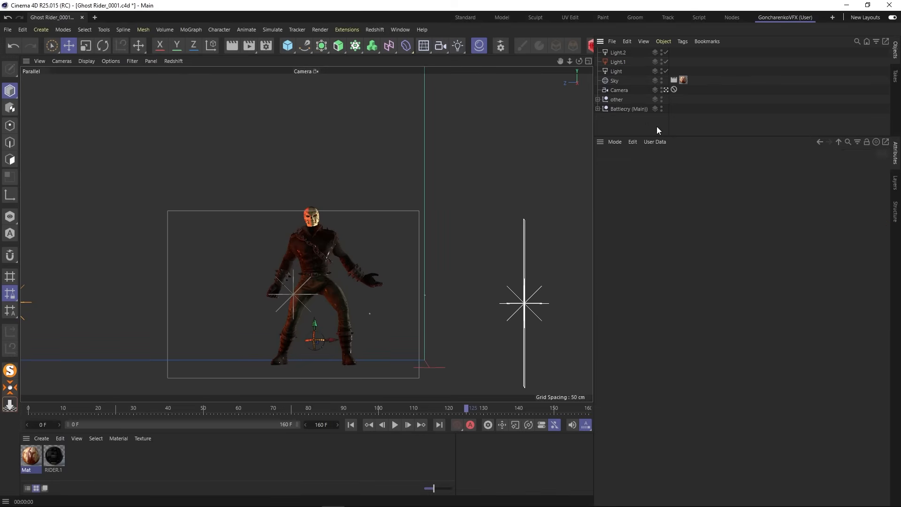
click(8, 29)
click(41, 144)
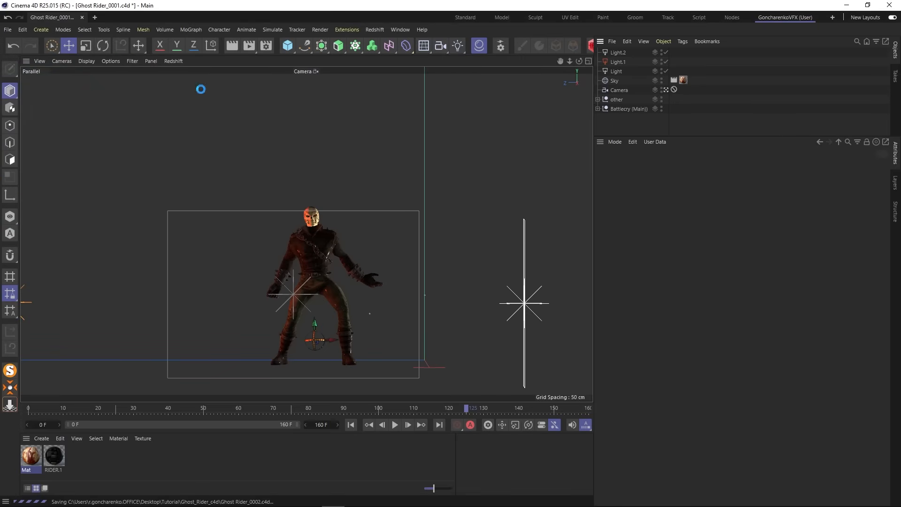
- Group the three area lights and the Sky under a null named LIGHT
click(618, 53)
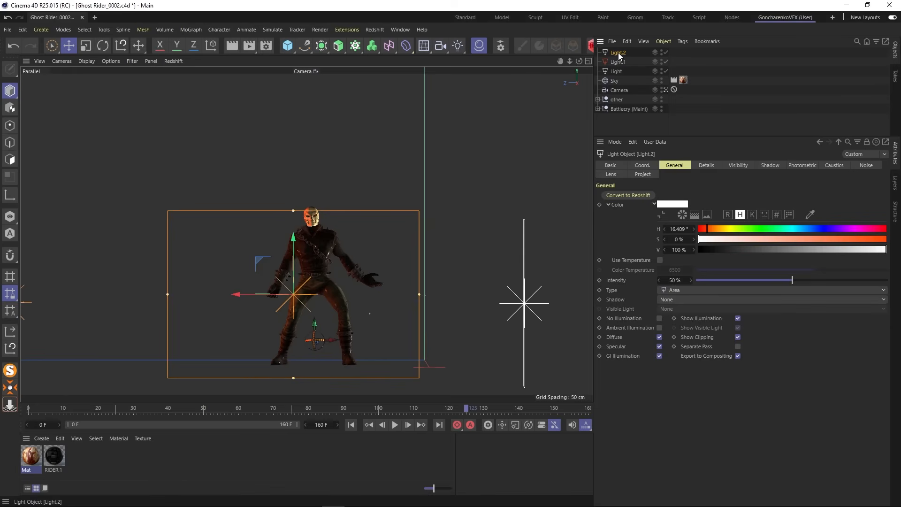
shift+click(614, 80)
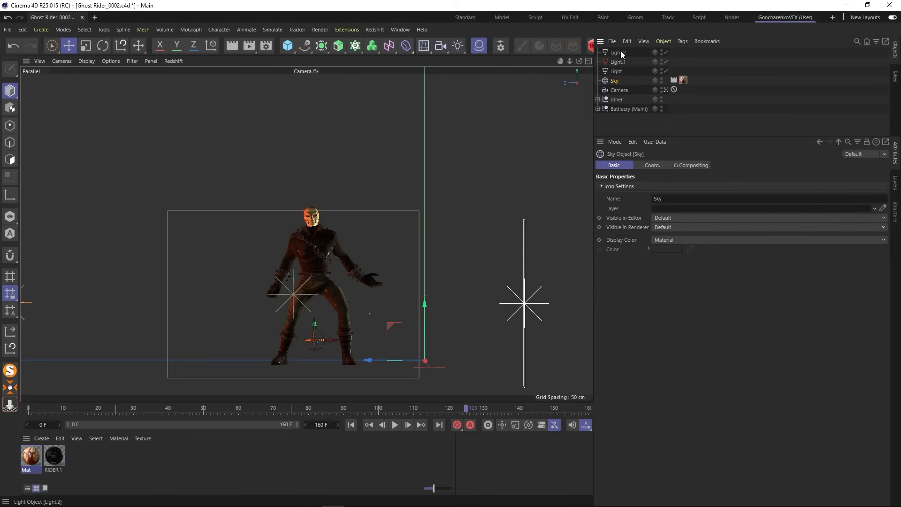
click(663, 41)
click(690, 168)
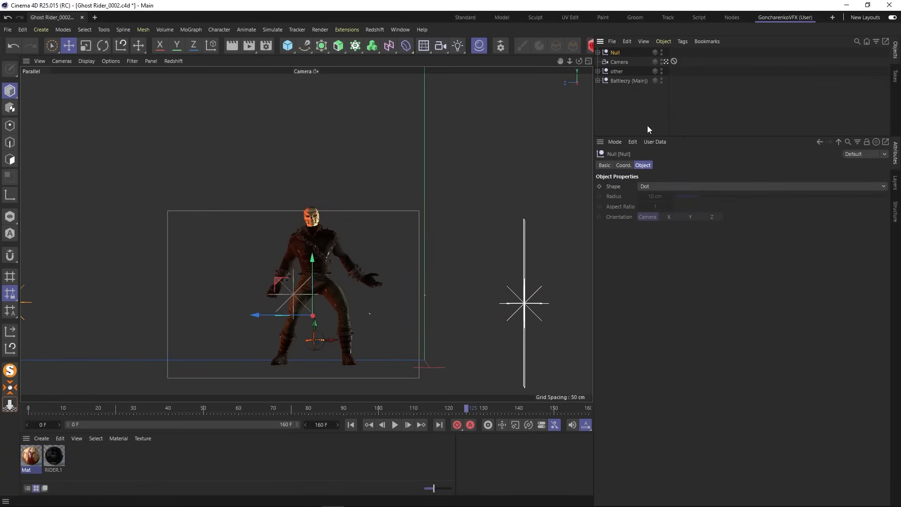
double_click(616, 52)
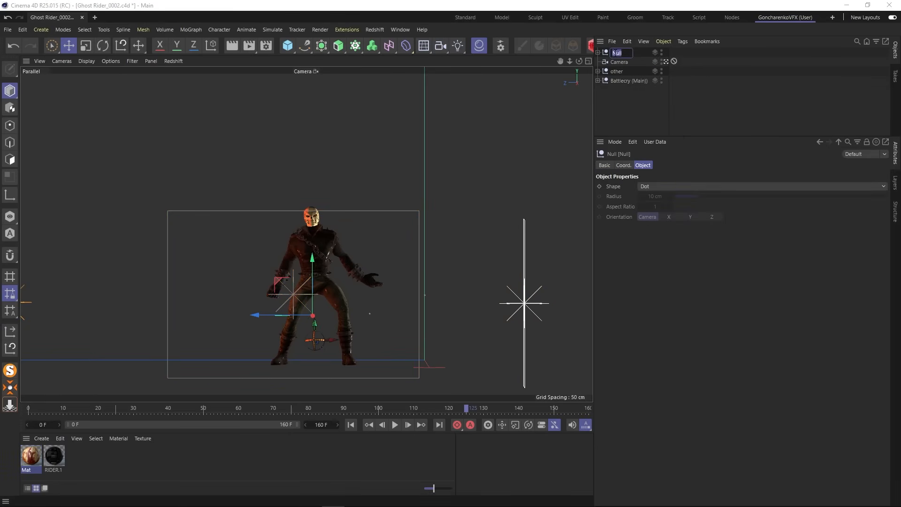
text(LIGHT)
click(632, 95)
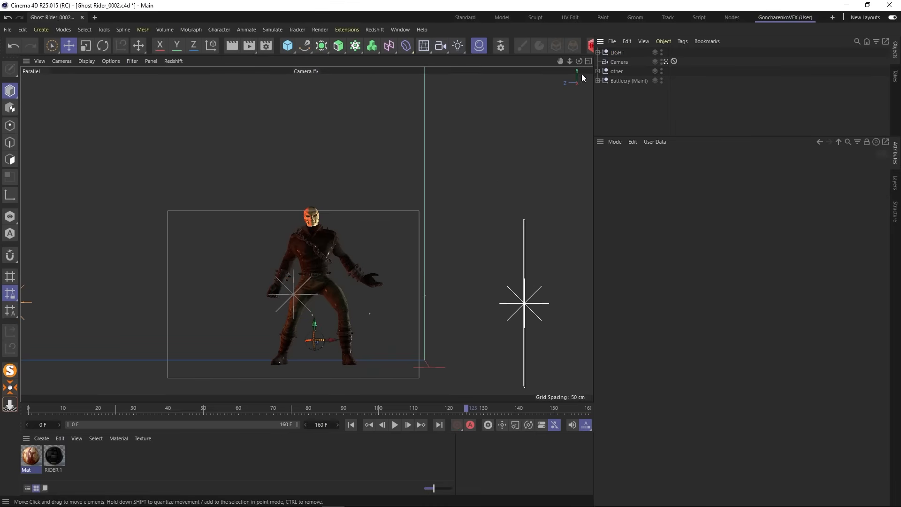
- Expand the LIGHT and Battlecry (Main) hierarchies and enlarge the object list to show all their children
click(598, 52)
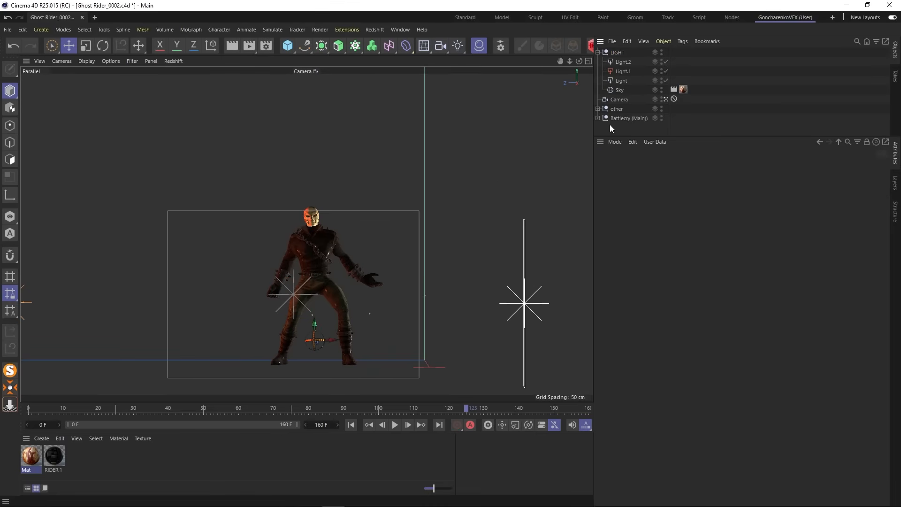
click(597, 118)
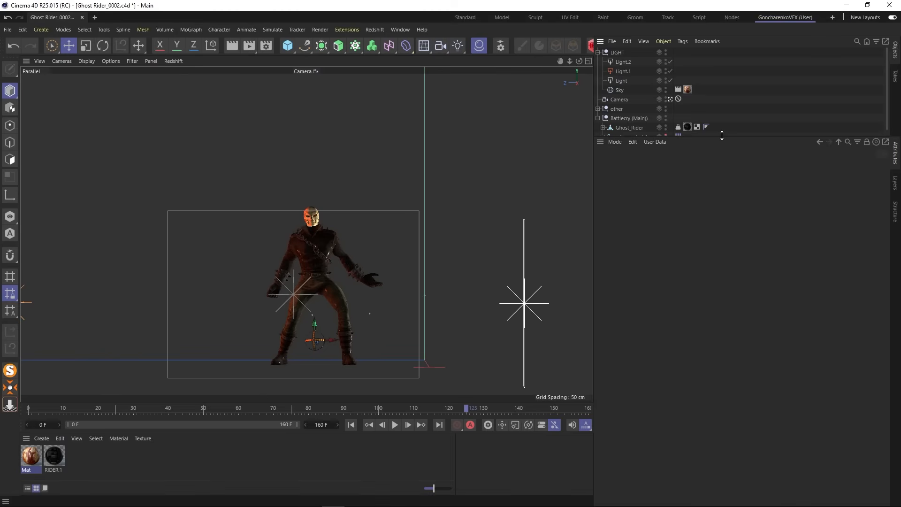
drag(722, 135, 731, 318)
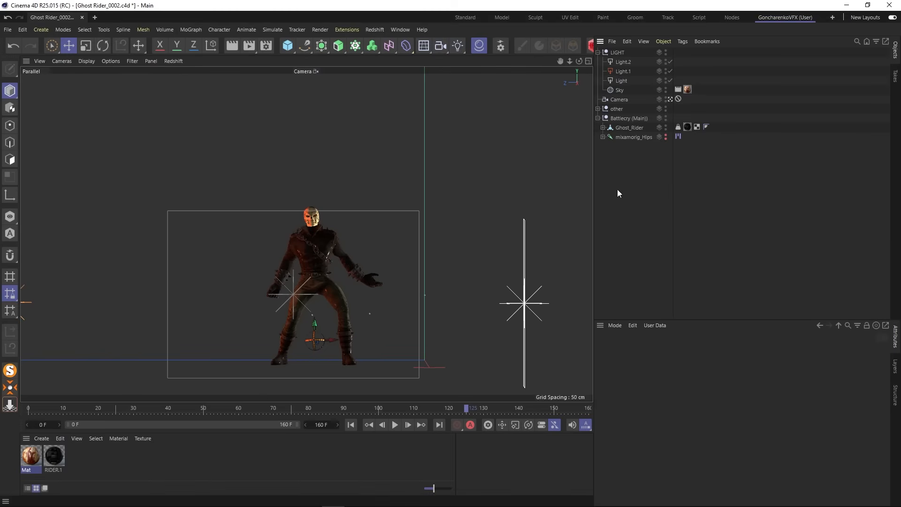
- Play the animation from the first frame twice to check the lighting on the moving Ghost Rider
click(351, 424)
click(395, 424)
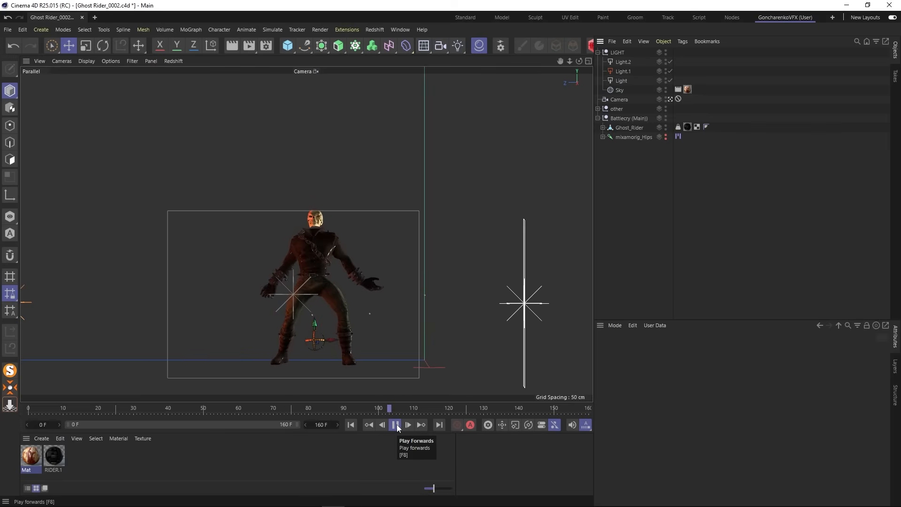
click(395, 424)
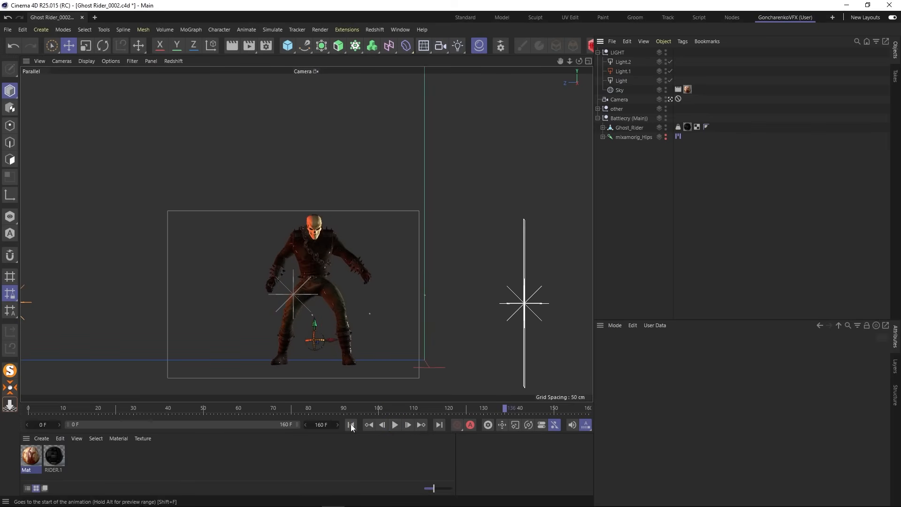
click(350, 424)
click(395, 424)
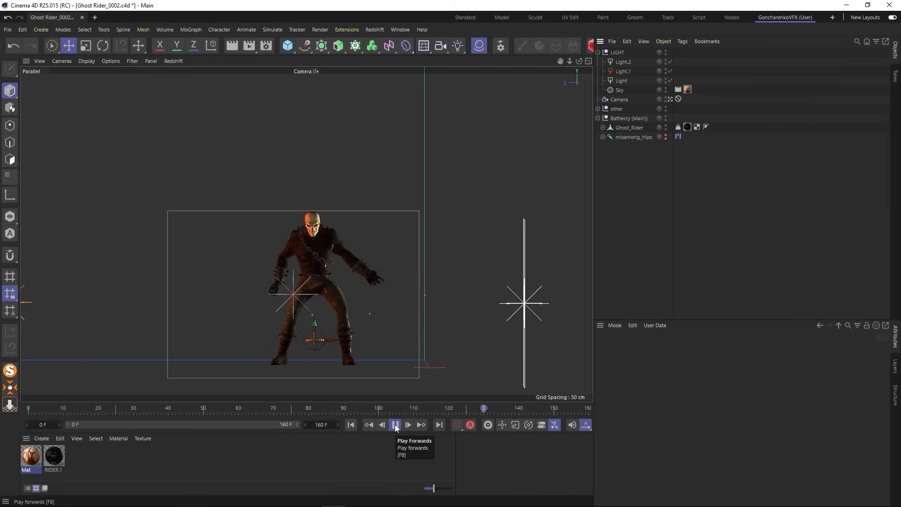
click(395, 424)
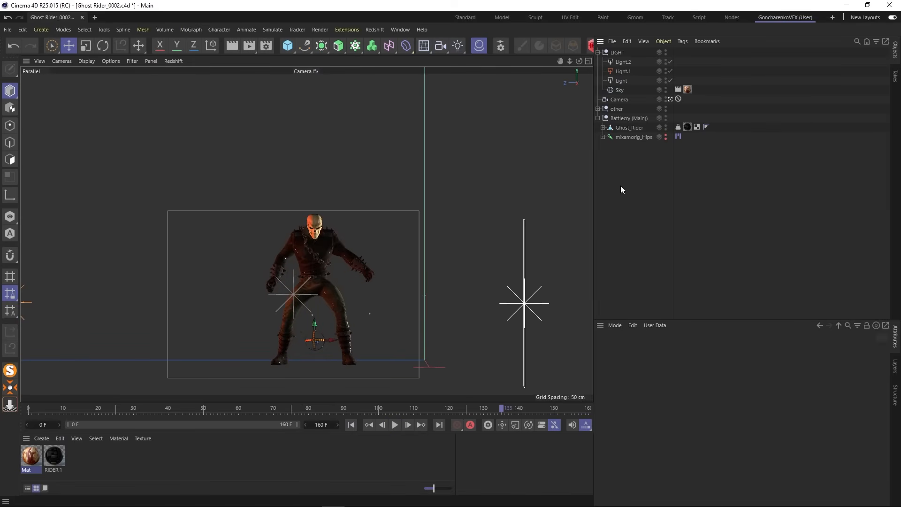
- Save the current project under its existing file name
click(8, 29)
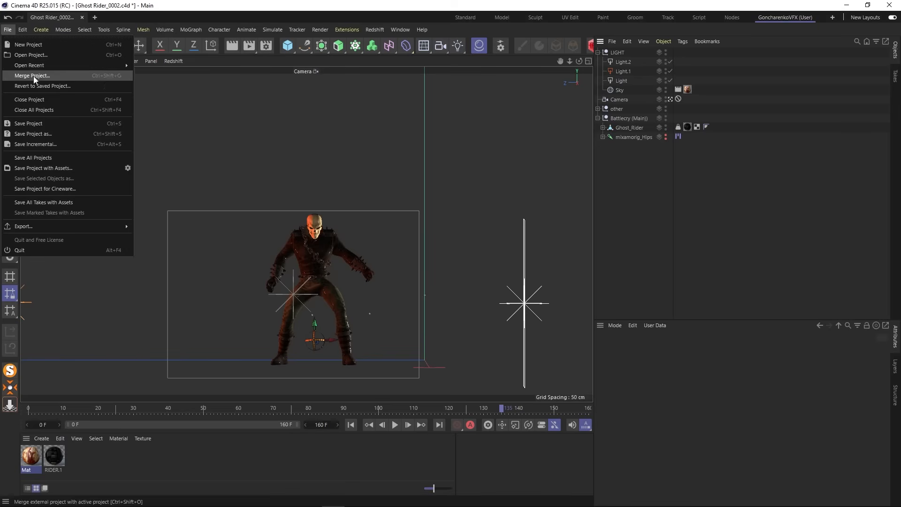
click(41, 123)
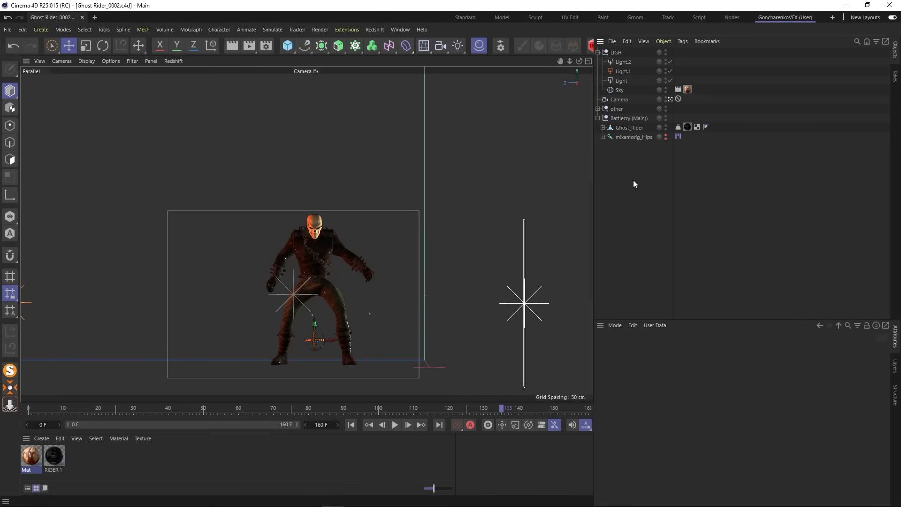